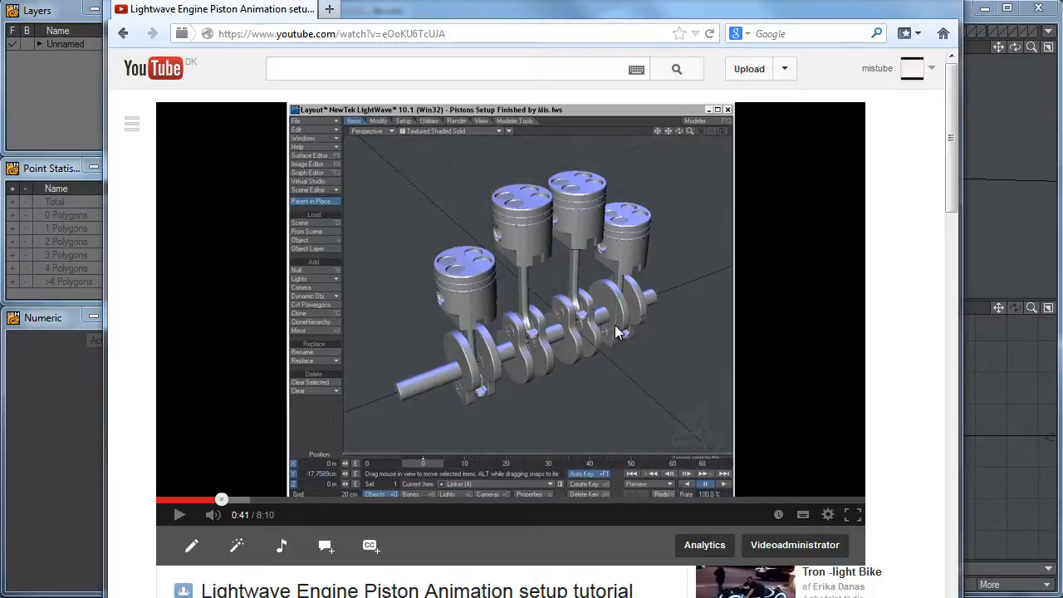
Switch to LightWave Modeler and draw a flat disc of about 7.2 cm radius around the origin, facing the X axis
{"action": "left_click", "coordinate": [891, 4]}
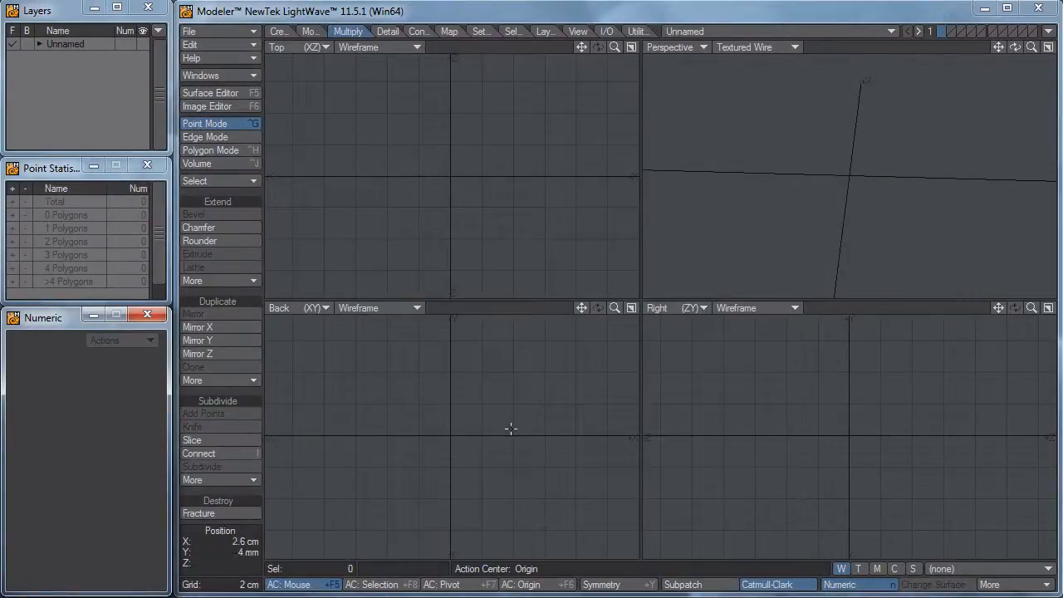
{"action": "left_click_drag", "start_coordinate": [866, 249], "coordinate": [842, 252], "text": "alt"}
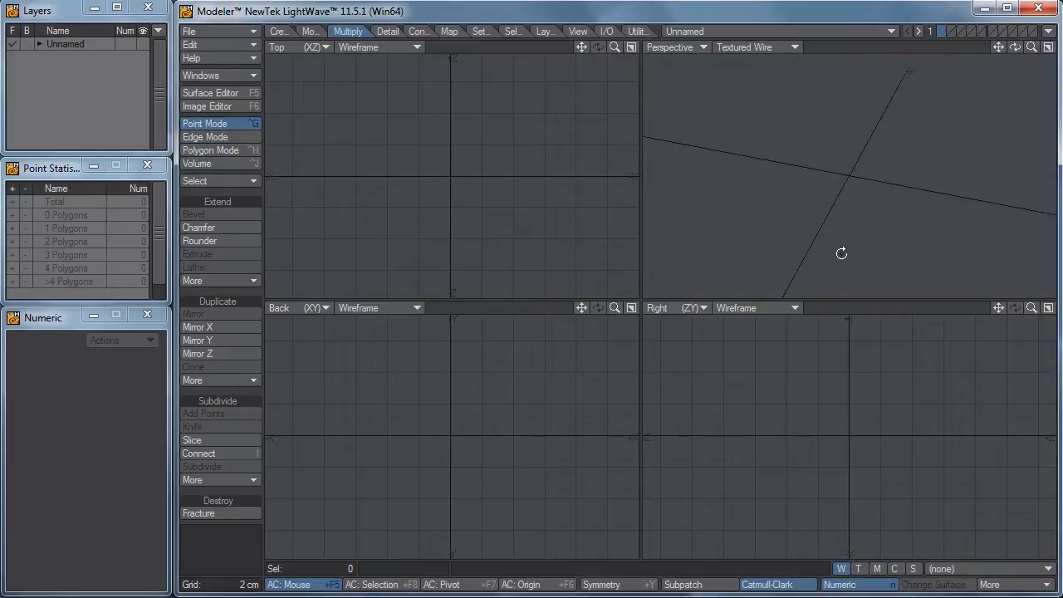
{"action": "left_click", "coordinate": [286, 32]}
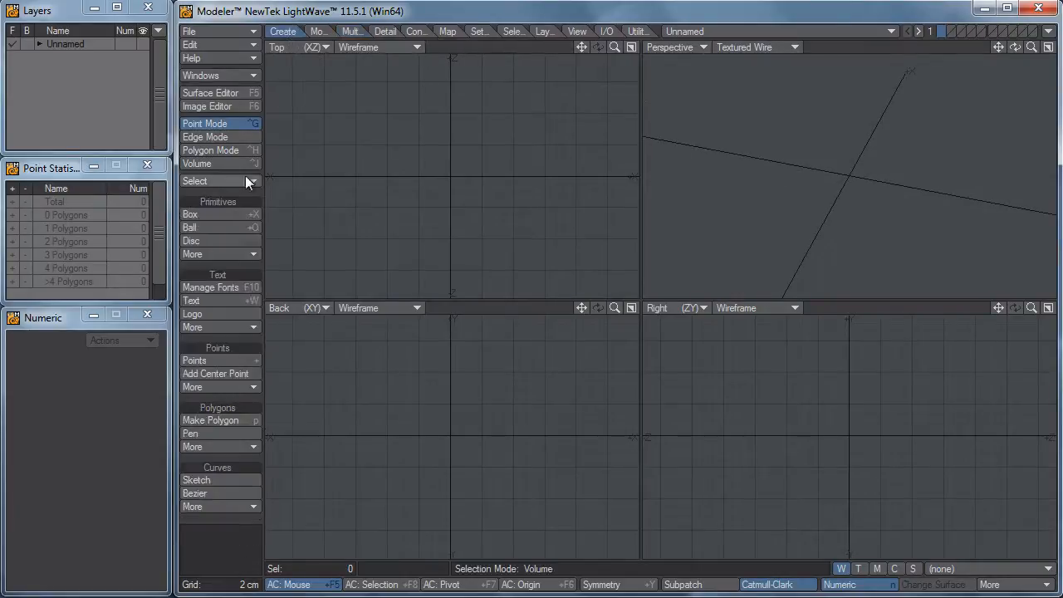
{"action": "left_click", "coordinate": [226, 238]}
{"action": "left_click_drag", "start_coordinate": [849, 434], "coordinate": [968, 542]}
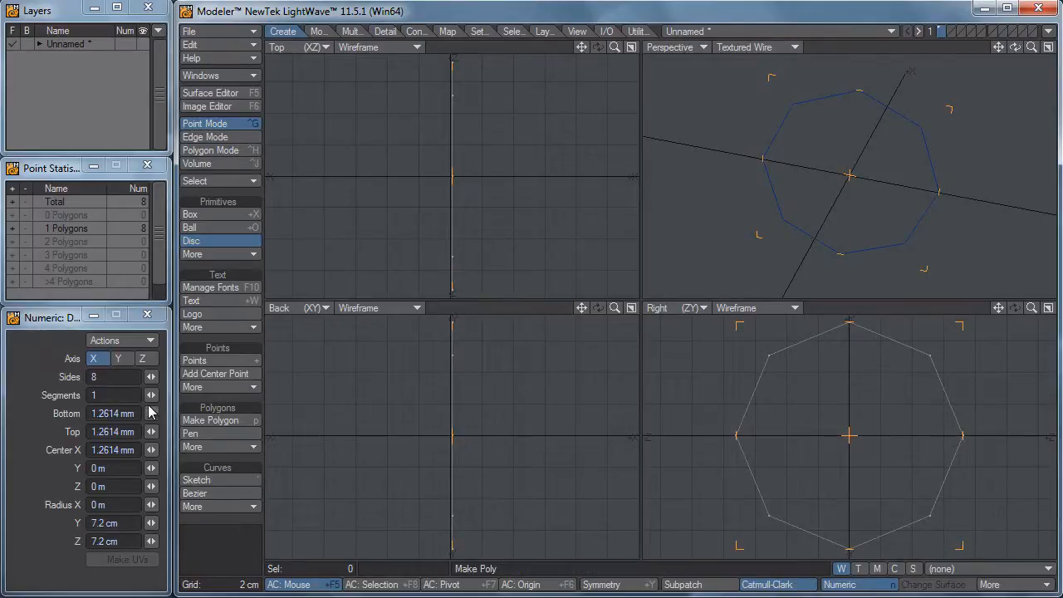
Set the disc's number of sides to 24 and finish creating it
{"action": "left_click", "coordinate": [96, 376]}
{"action": "type", "text": "24"}
{"action": "key", "text": "Tab"}
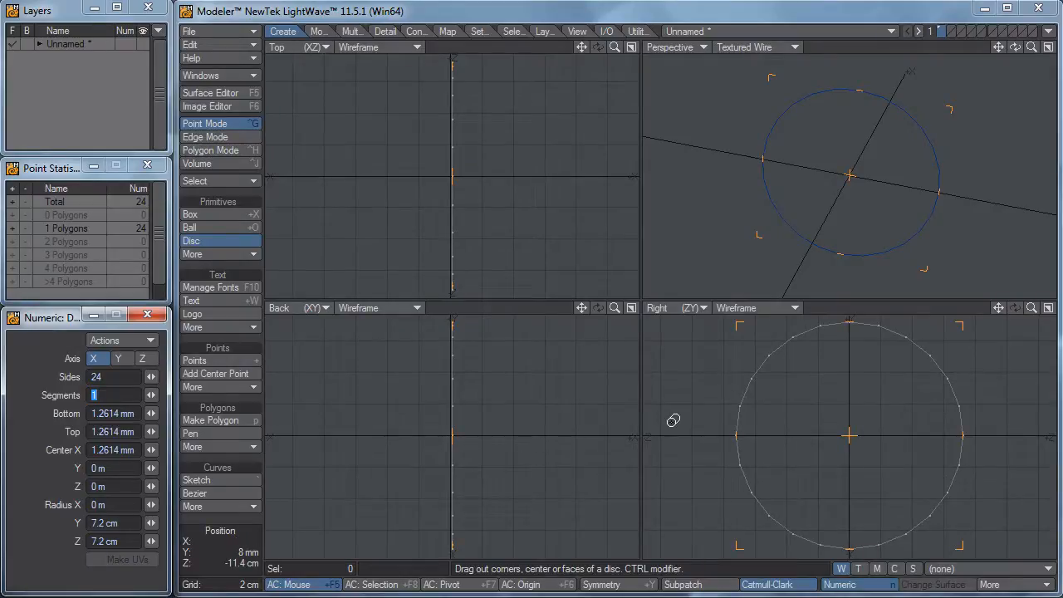
{"action": "key", "text": "Tab"}
{"action": "key", "text": "Tab"}
{"action": "key", "text": "Tab"}
{"action": "key", "text": "Tab"}
{"action": "key", "text": "Tab"}
{"action": "key", "text": "Tab"}
{"action": "key", "text": "Tab"}
{"action": "key", "text": "Tab"}
{"action": "key", "text": "Tab"}
{"action": "key", "text": "space"}
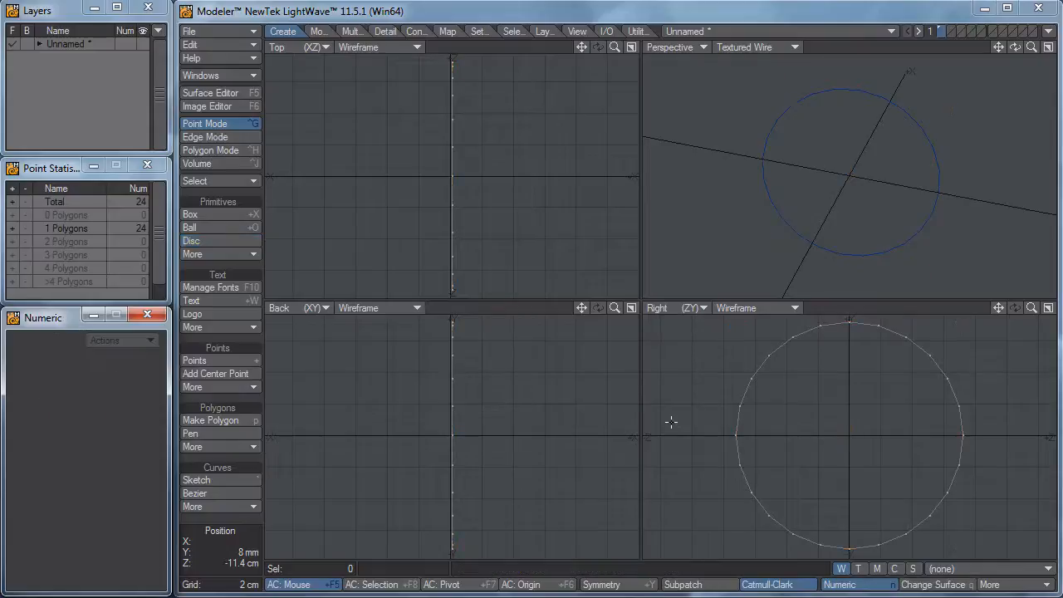
In the second layer, with the first as background, create an 8-sided disc of about 2 cm radius at the origin
{"action": "left_click", "coordinate": [946, 30]}
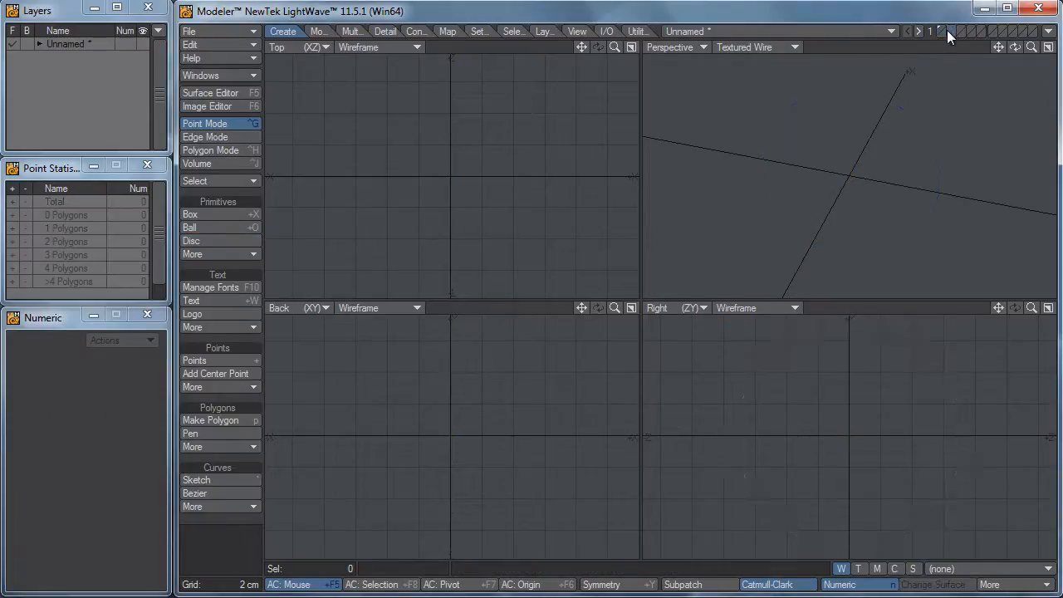
{"action": "left_click", "coordinate": [940, 34]}
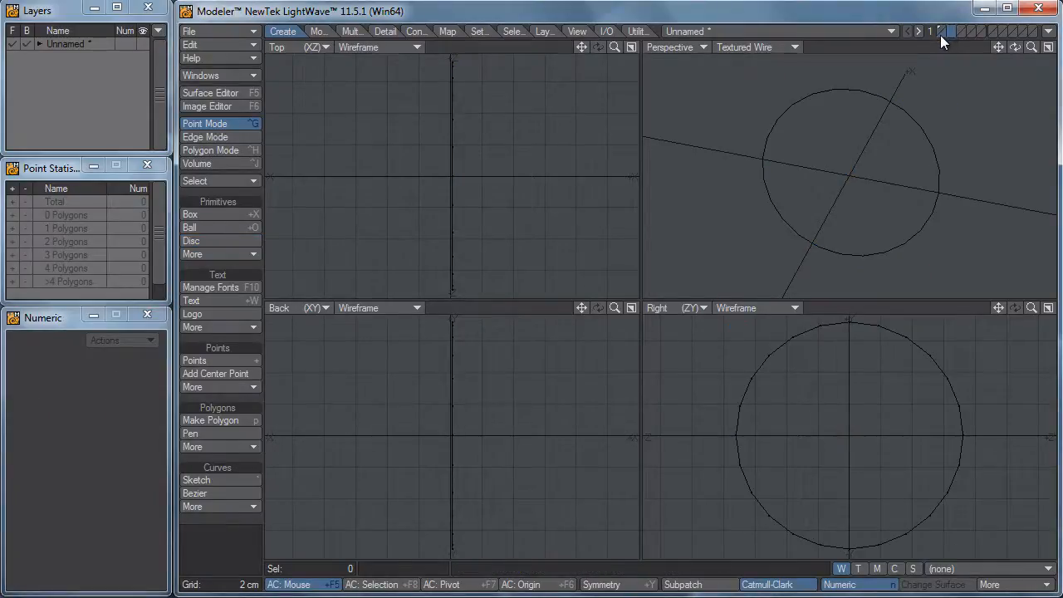
{"action": "left_click", "coordinate": [219, 239]}
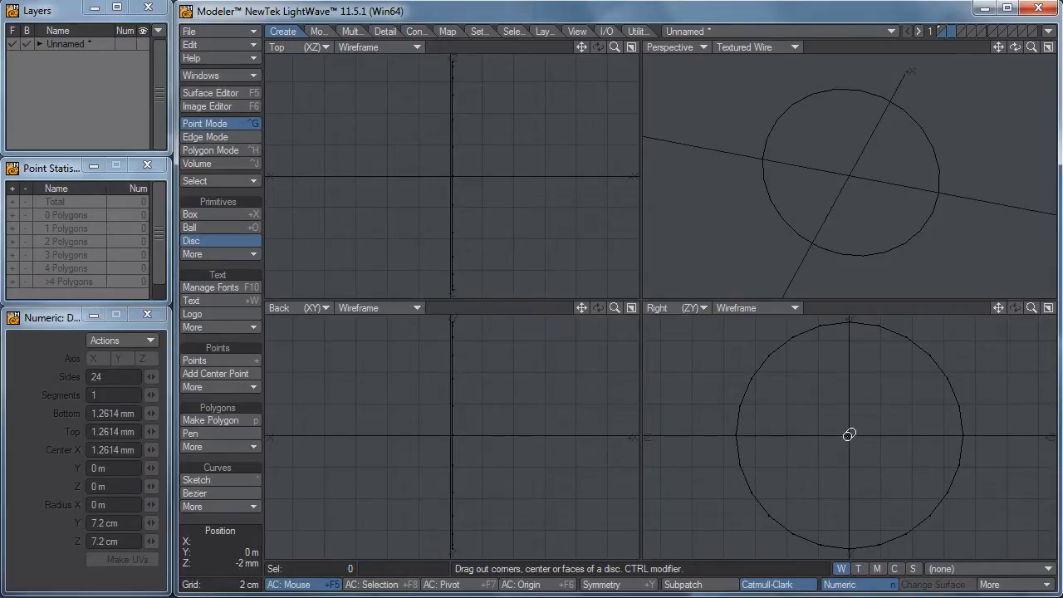
{"action": "left_click_drag", "start_coordinate": [850, 433], "coordinate": [879, 467]}
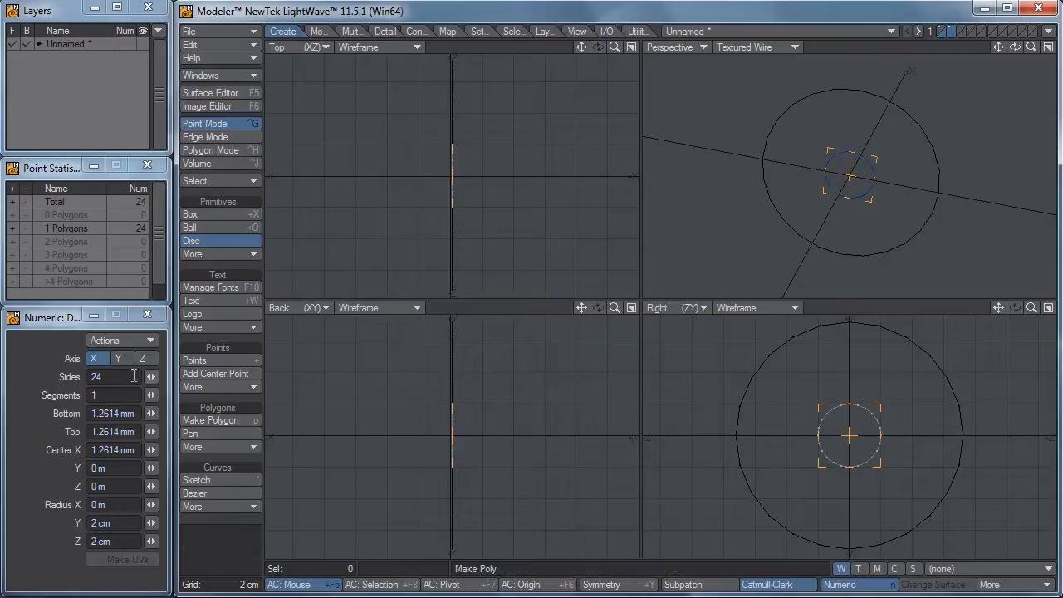
{"action": "left_click", "coordinate": [101, 376]}
{"action": "type", "text": "8"}
{"action": "key", "text": "Tab"}
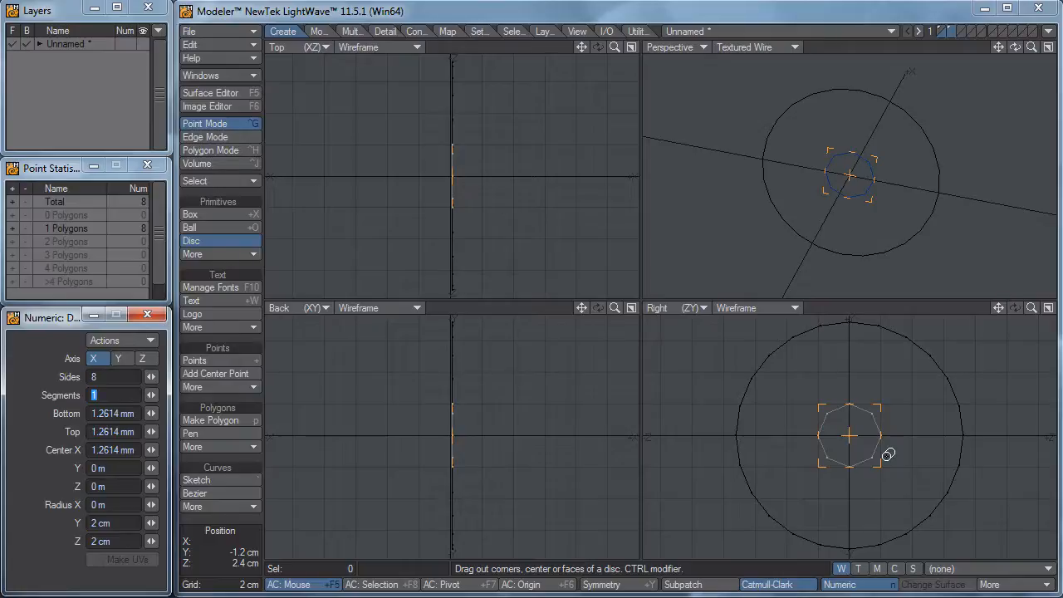
{"action": "key", "text": "space"}
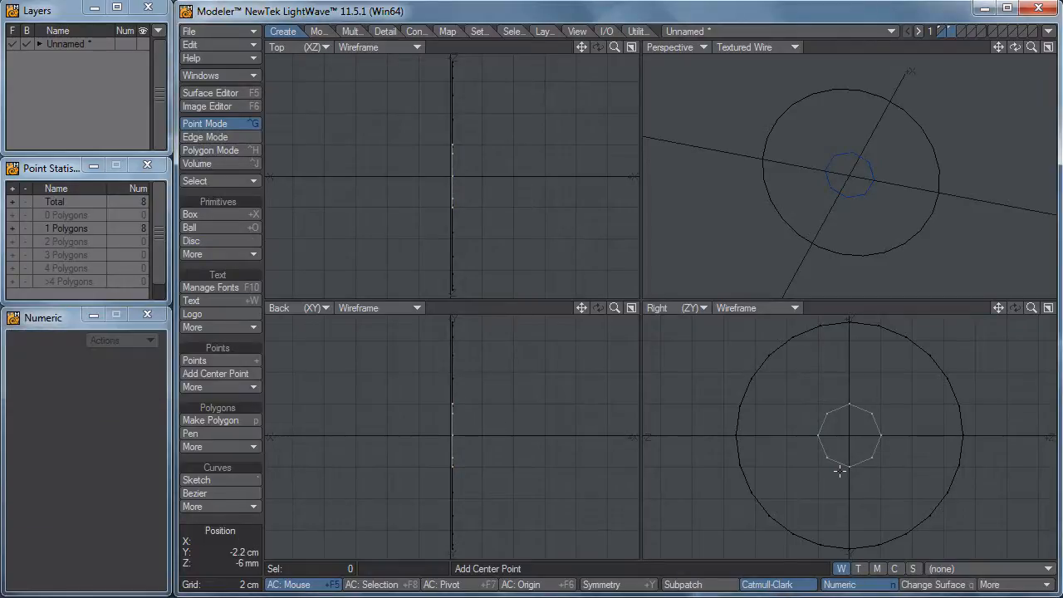
Duplicate the small disc and move one copy straight down about 4.4 cm inside the large circle
{"action": "key", "text": "ctrl+h"}
{"action": "mouse_move", "coordinate": [807, 451]}
{"action": "right_mouse_down"}
{"action": "mouse_move", "coordinate": [728, 403]}
{"action": "mouse_move", "coordinate": [827, 481]}
{"action": "mouse_move", "coordinate": [657, 375]}
{"action": "mouse_move", "coordinate": [837, 492]}
{"action": "right_mouse_up"}
{"action": "key", "text": "ctrl+c"}
{"action": "key", "text": "ctrl+v"}
{"action": "key", "text": "t"}
{"action": "left_click_drag", "start_coordinate": [875, 461], "coordinate": [875, 531], "text": "ctrl"}
{"action": "key", "text": "space"}
{"action": "right_click_drag", "start_coordinate": [877, 462], "coordinate": [904, 498]}
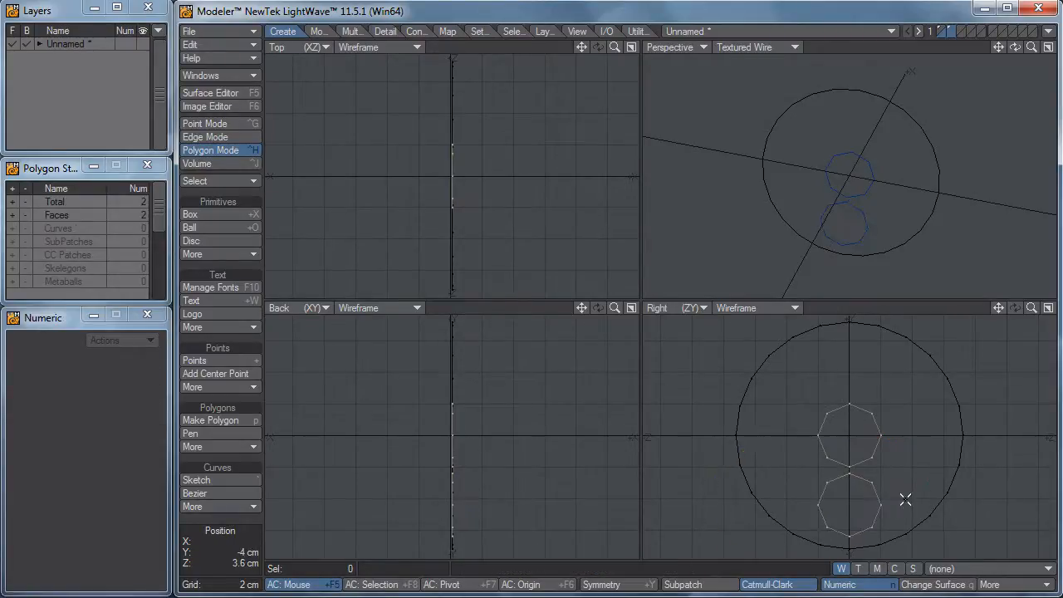
In the first layer, with the small discs as background, flatten the large disc's nine lowest points vertically to 12%
{"action": "left_click", "coordinate": [942, 31]}
{"action": "scroll", "coordinate": [913, 472], "scroll_direction": "down", "scroll_amount": 1}
{"action": "left_click_drag", "start_coordinate": [908, 473], "coordinate": [905, 445], "text": "alt"}
{"action": "right_click_drag", "start_coordinate": [819, 431], "coordinate": [768, 469]}
{"action": "mouse_move", "coordinate": [807, 449]}
{"action": "right_mouse_down"}
{"action": "mouse_move", "coordinate": [785, 447]}
{"action": "mouse_move", "coordinate": [937, 535]}
{"action": "mouse_move", "coordinate": [949, 462]}
{"action": "mouse_move", "coordinate": [923, 450]}
{"action": "mouse_move", "coordinate": [741, 465]}
{"action": "mouse_move", "coordinate": [945, 457]}
{"action": "right_mouse_up"}
{"action": "key", "text": "ctrl+g"}
{"action": "key", "text": "h"}
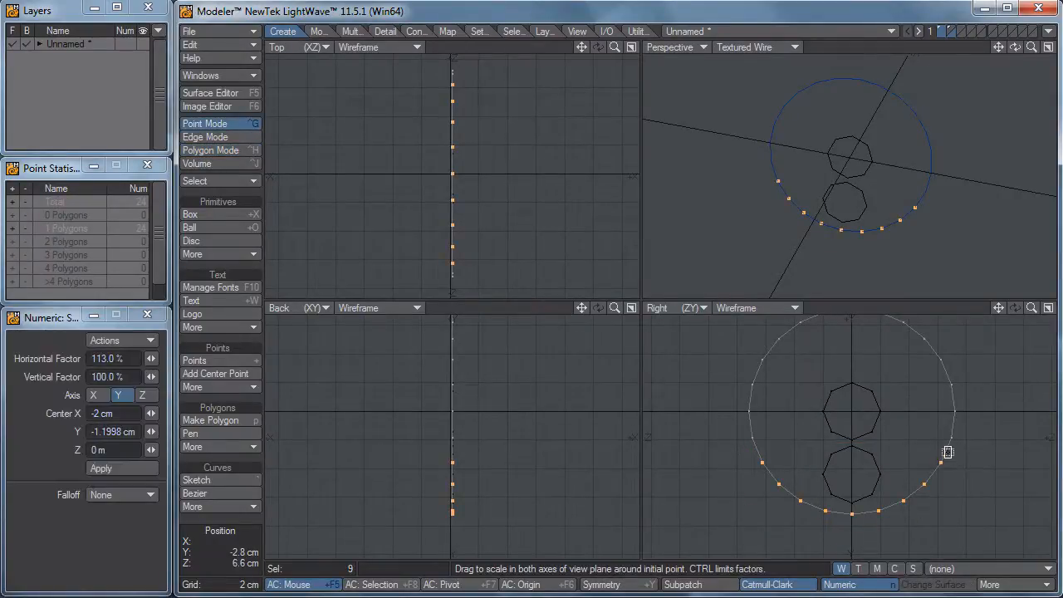
{"action": "left_click_drag", "start_coordinate": [947, 451], "coordinate": [947, 519]}
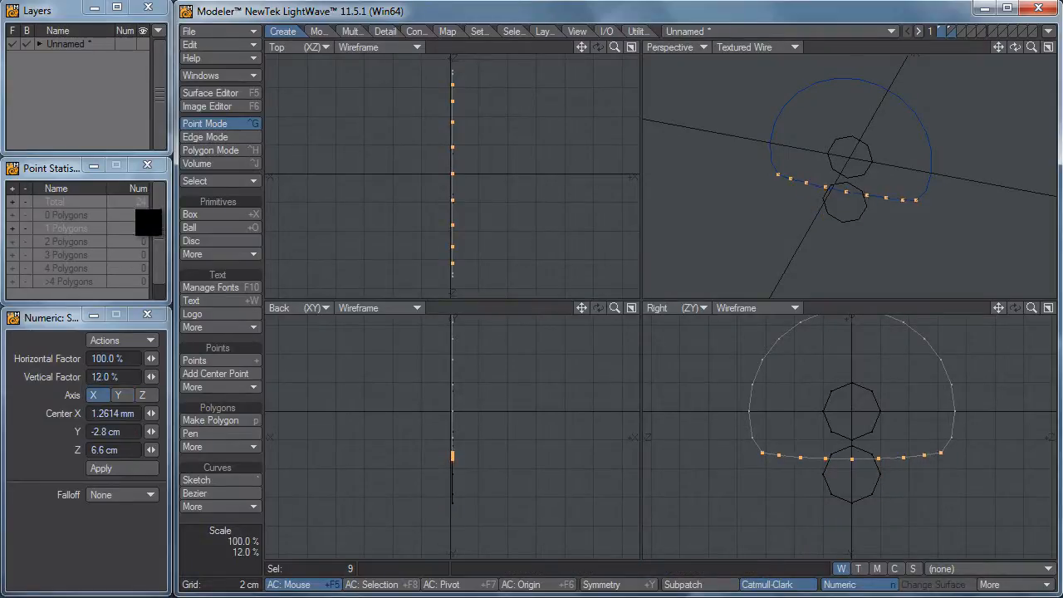
{"action": "key", "text": "space"}
Move the five middle points of the flattened edge down about 5.8 cm to form a lobe below the small discs
{"action": "mouse_move", "coordinate": [942, 466]}
{"action": "right_mouse_down"}
{"action": "mouse_move", "coordinate": [788, 520]}
{"action": "mouse_move", "coordinate": [810, 500]}
{"action": "right_mouse_up"}
{"action": "mouse_move", "coordinate": [799, 449]}
{"action": "right_mouse_down"}
{"action": "mouse_move", "coordinate": [856, 503]}
{"action": "mouse_move", "coordinate": [912, 466]}
{"action": "mouse_move", "coordinate": [871, 423]}
{"action": "right_mouse_up"}
{"action": "key", "text": "t"}
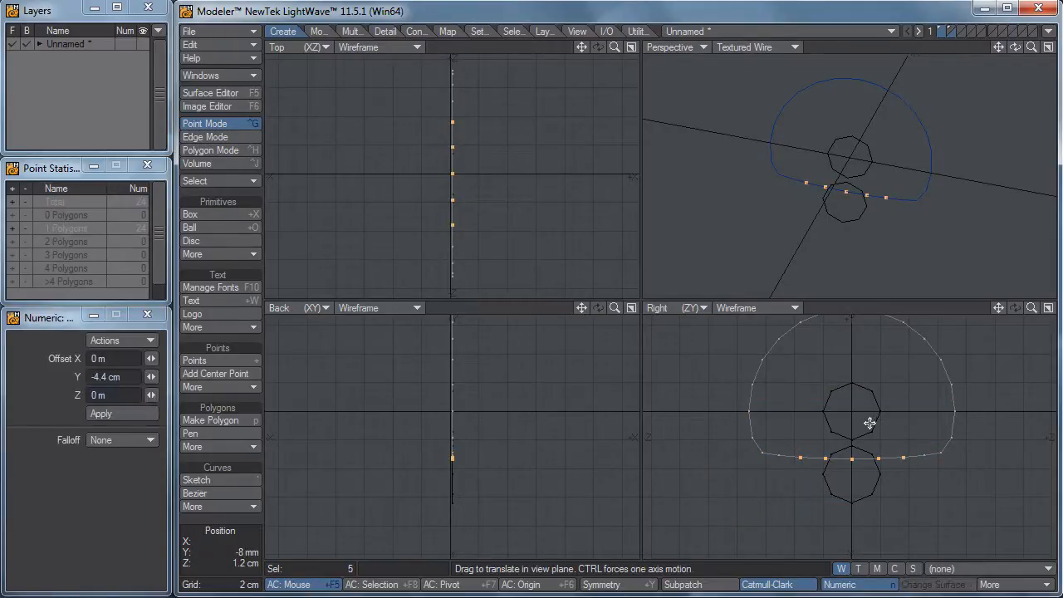
{"action": "mouse_move", "coordinate": [872, 417]}
{"action": "left_mouse_down"}
{"action": "mouse_move", "coordinate": [873, 512]}
{"action": "mouse_move", "coordinate": [872, 502]}
{"action": "left_mouse_up"}
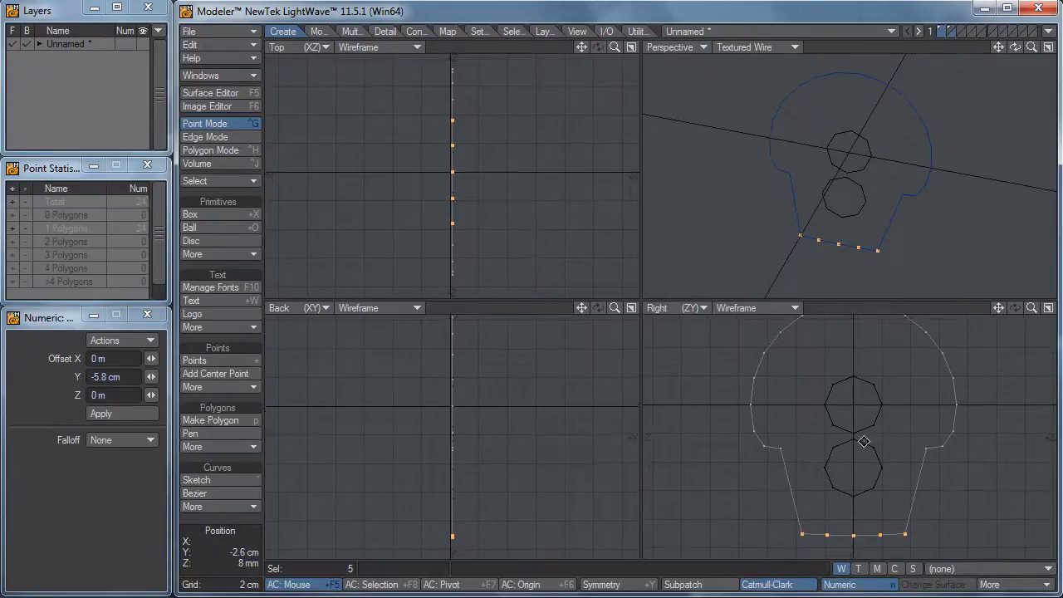
{"action": "key", "text": "space"}
{"action": "right_click_drag", "start_coordinate": [764, 491], "coordinate": [671, 498]}
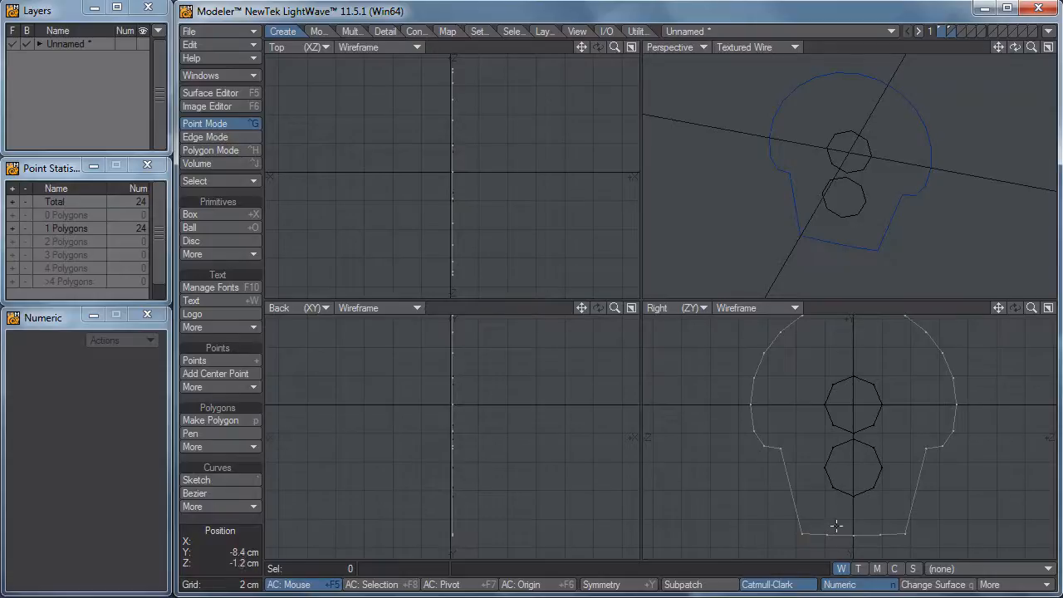
Connect the lobe's two slanted side edges with a new edge across the polygon
{"action": "key", "text": "space"}
{"action": "left_click", "coordinate": [913, 499]}
{"action": "left_click", "coordinate": [793, 503]}
{"action": "key", "text": "shift+u"}
Move the two end points of the new edge down 2 cm to round off the lobe's lower corners
{"action": "key", "text": "ctrl+g"}
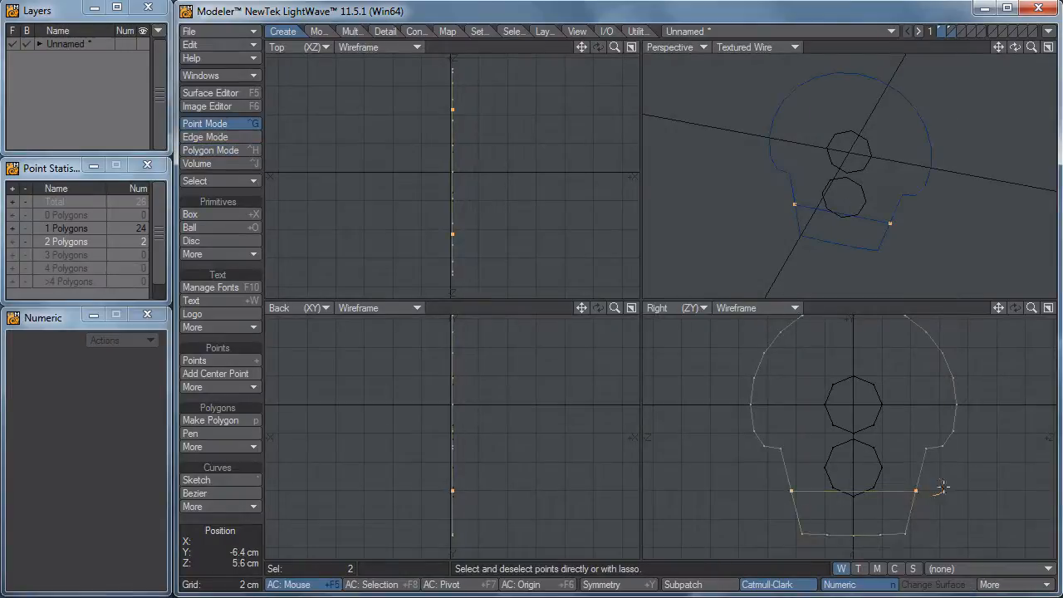
{"action": "right_click_drag", "start_coordinate": [942, 492], "coordinate": [925, 512]}
{"action": "key", "text": "t"}
{"action": "key", "text": "space"}
{"action": "left_click", "coordinate": [915, 491]}
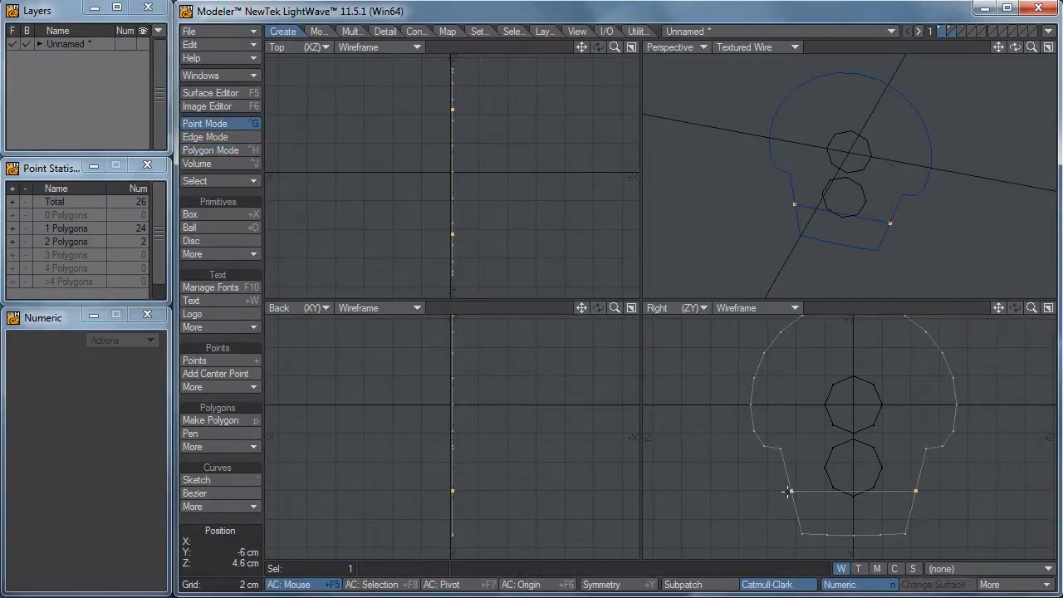
{"action": "left_click", "coordinate": [791, 490]}
{"action": "key", "text": "t"}
{"action": "left_click_drag", "start_coordinate": [860, 514], "coordinate": [861, 543]}
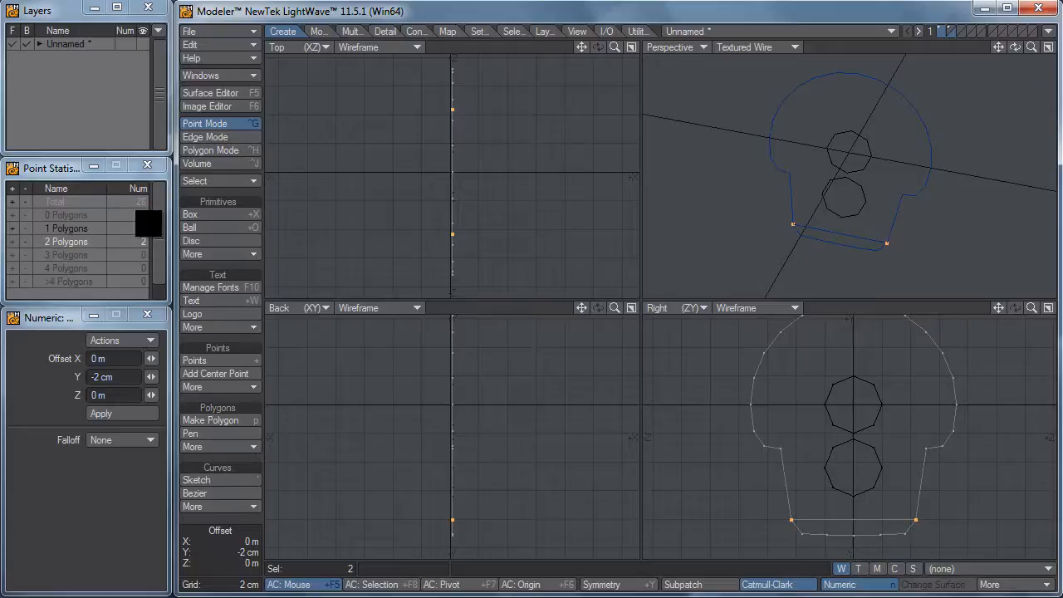
{"action": "key", "text": "space"}
{"action": "right_click_drag", "start_coordinate": [947, 490], "coordinate": [743, 490]}
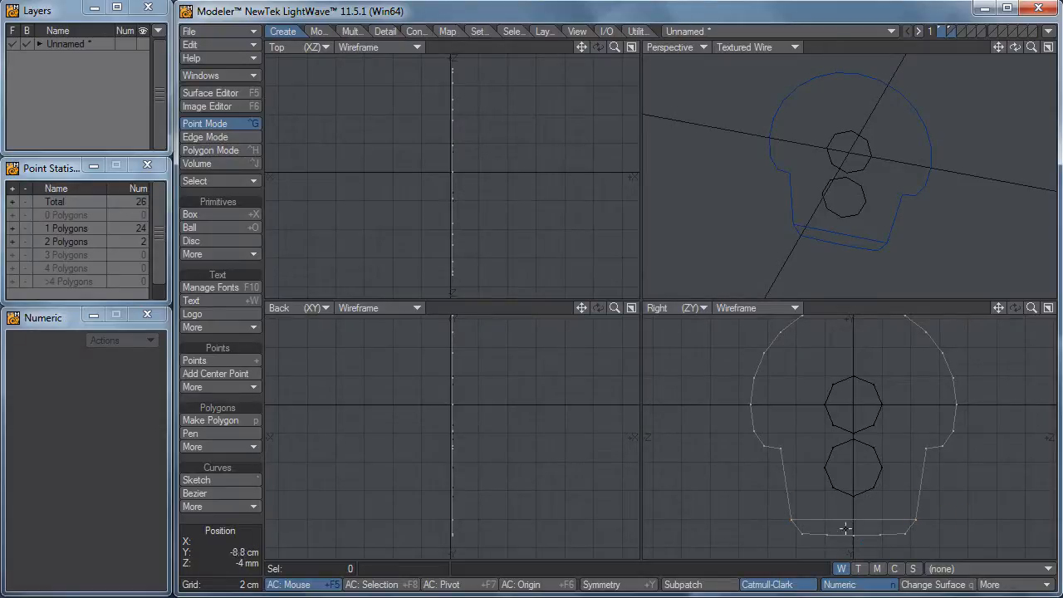
Connect the two long side edges of the lobe with a second edge at their middle
{"action": "key", "text": "space"}
{"action": "left_click", "coordinate": [822, 513]}
{"action": "left_click", "coordinate": [785, 481]}
{"action": "left_click", "coordinate": [918, 494]}
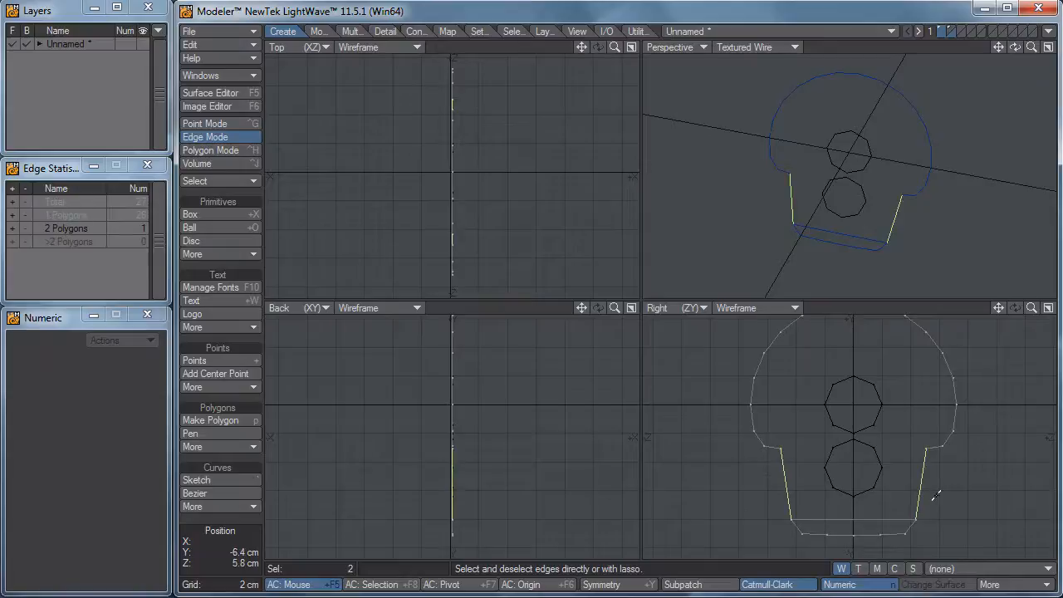
{"action": "key", "text": "l"}
{"action": "mouse_move", "coordinate": [936, 497]}
{"action": "right_mouse_down"}
{"action": "mouse_move", "coordinate": [906, 435]}
{"action": "mouse_move", "coordinate": [800, 526]}
{"action": "right_mouse_up"}
{"action": "key", "text": "space"}
Merge the three polygons of the outline into a single polygon
{"action": "mouse_move", "coordinate": [820, 482]}
{"action": "left_mouse_down"}
{"action": "mouse_move", "coordinate": [818, 502]}
{"action": "mouse_move", "coordinate": [825, 471]}
{"action": "mouse_move", "coordinate": [831, 520]}
{"action": "left_mouse_up"}
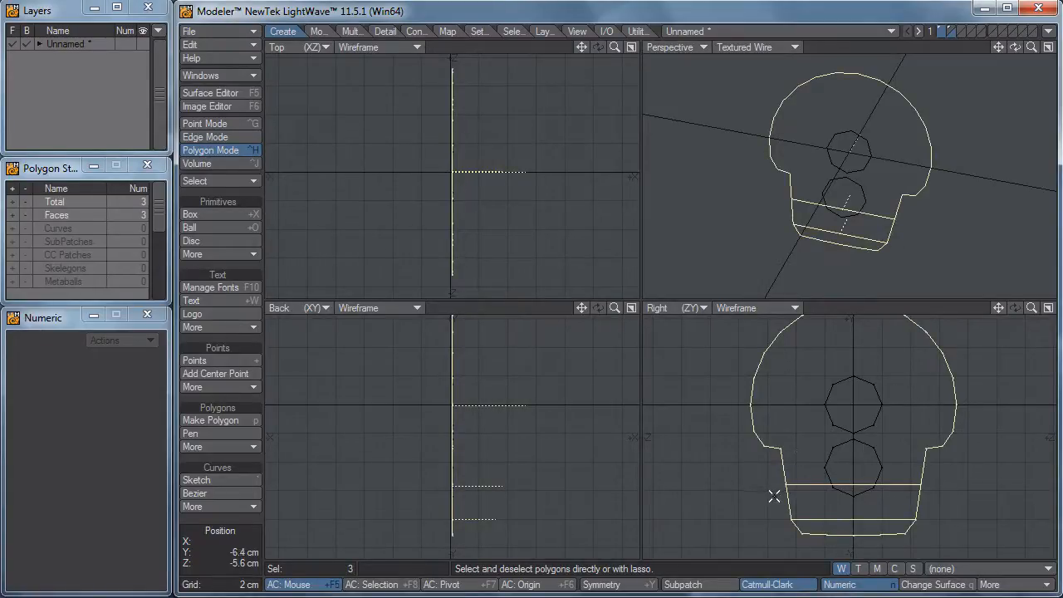
{"action": "key", "text": "shift+z"}
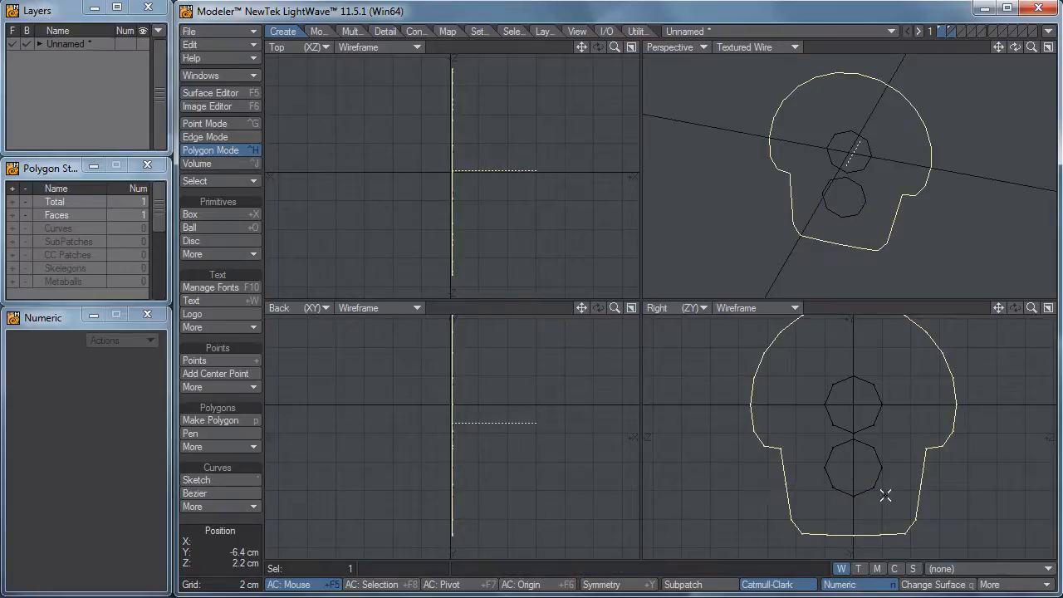
{"action": "left_click", "coordinate": [866, 531]}
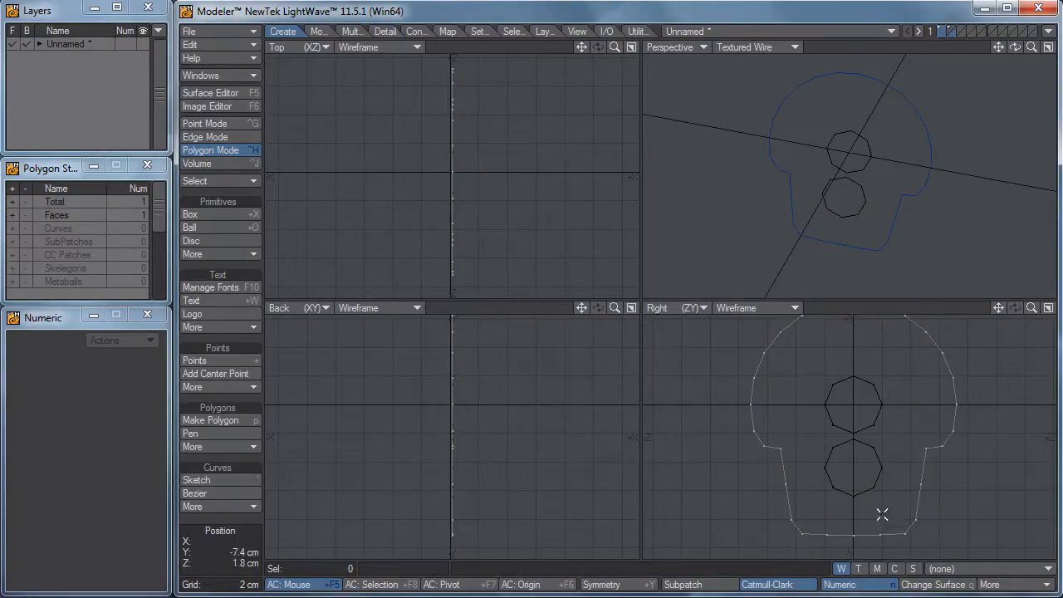
Move the three middle points of the lobe's bottom edge slightly down to give it a curve
{"action": "key", "text": "ctrl+g"}
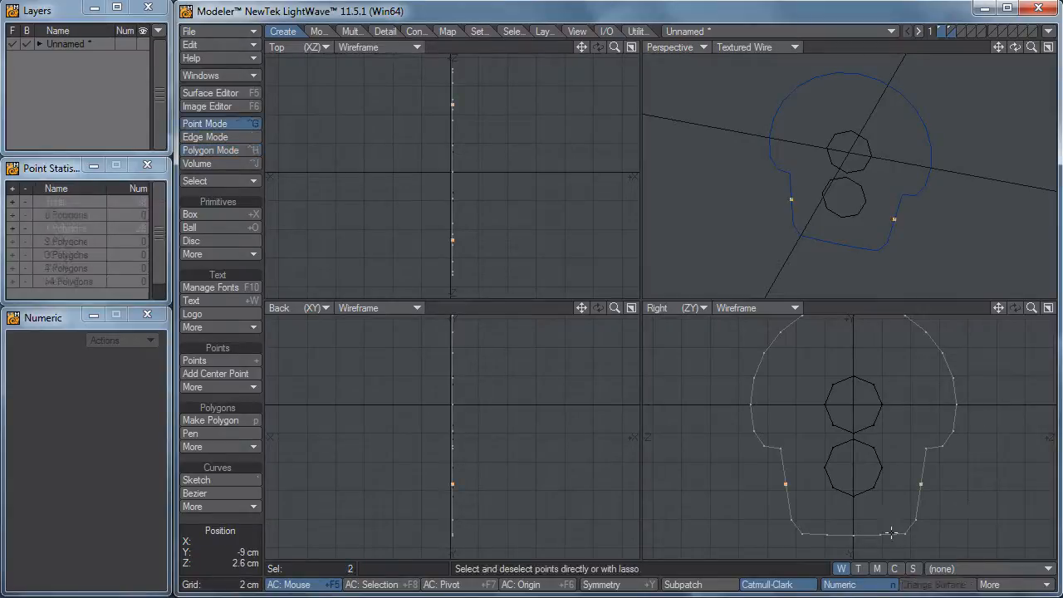
{"action": "mouse_move", "coordinate": [918, 498]}
{"action": "right_mouse_down"}
{"action": "mouse_move", "coordinate": [668, 461]}
{"action": "mouse_move", "coordinate": [838, 522]}
{"action": "right_mouse_up"}
{"action": "left_click_drag", "start_coordinate": [825, 536], "coordinate": [882, 530]}
{"action": "key", "text": "t"}
{"action": "key", "text": "space"}
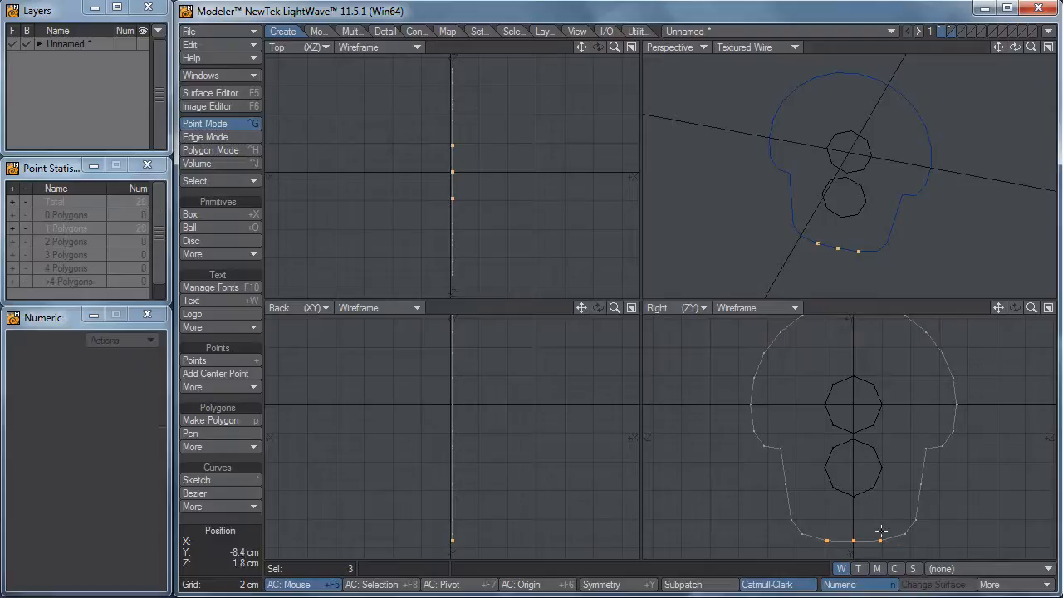
{"action": "key", "text": "slash"}
In the second layer, extrude both small discs along X and shift them 1.2 cm in X so they pass through the outline
{"action": "mouse_move", "coordinate": [881, 425]}
{"action": "left_mouse_down", "text": "alt"}
{"action": "mouse_move", "coordinate": [881, 456]}
{"action": "mouse_move", "coordinate": [877, 424]}
{"action": "left_mouse_up", "text": "alt"}
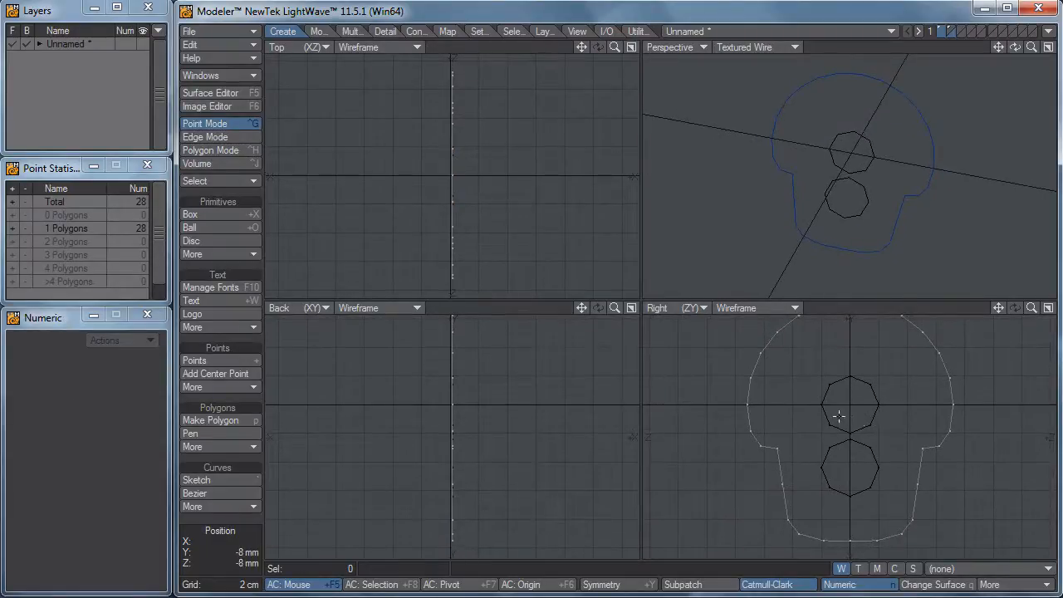
{"action": "left_click", "coordinate": [949, 30]}
{"action": "left_click", "coordinate": [940, 35]}
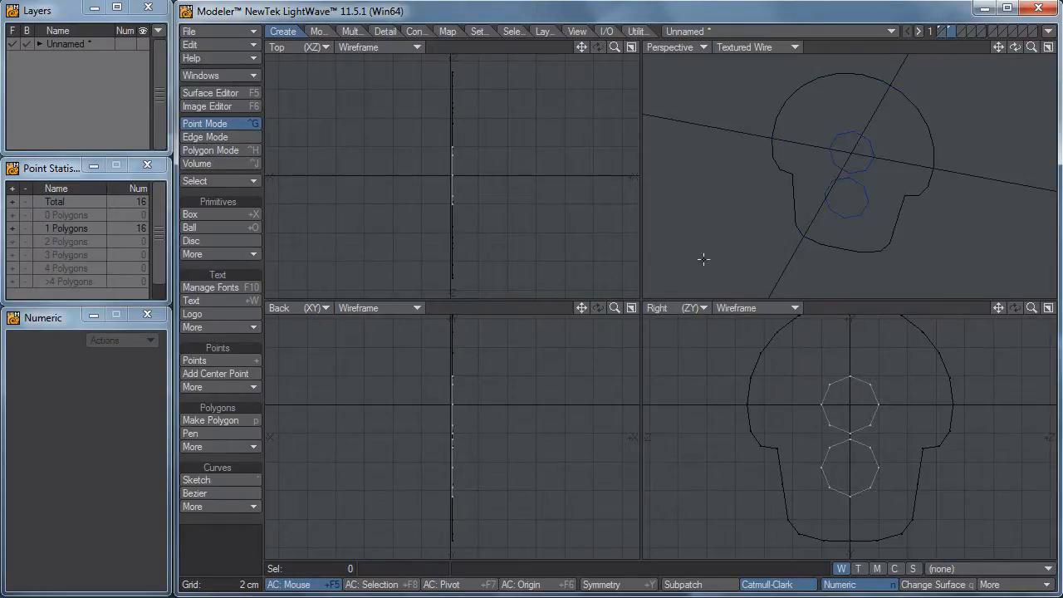
{"action": "key", "text": "shift+e"}
{"action": "left_click_drag", "start_coordinate": [560, 404], "coordinate": [525, 411]}
{"action": "key", "text": "t"}
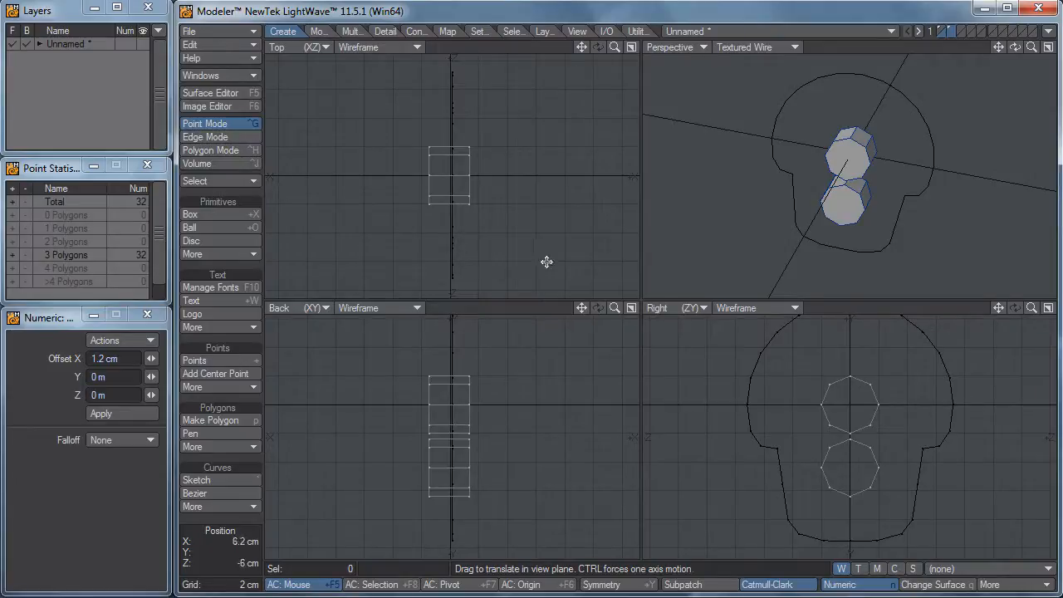
Cut the outline polygon in the first layer with the background cylinders using Solid Drill in Slice mode
{"action": "left_click", "coordinate": [952, 32]}
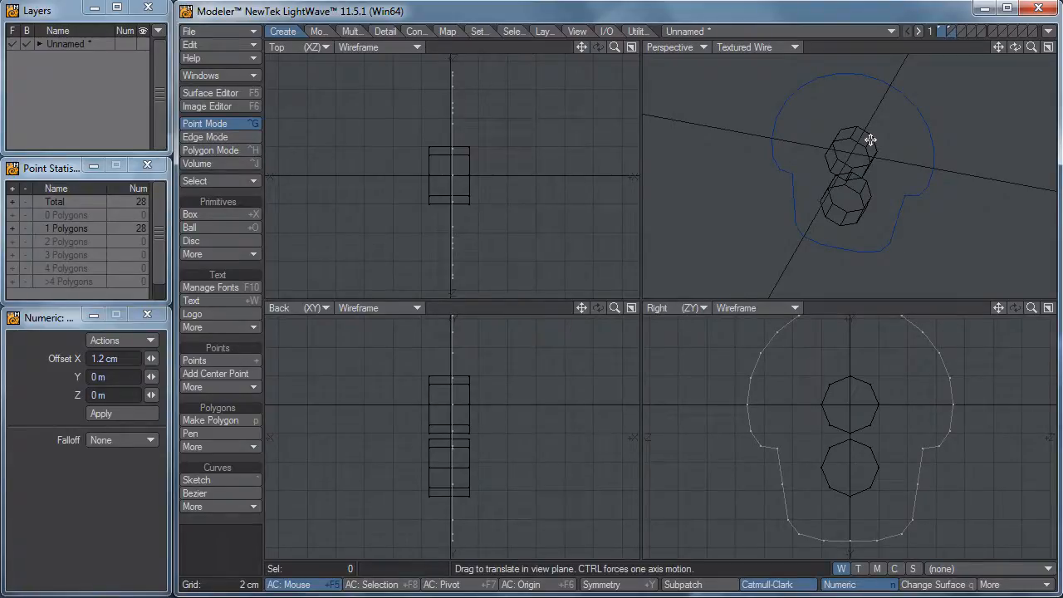
{"action": "key", "text": "ctrl+r"}
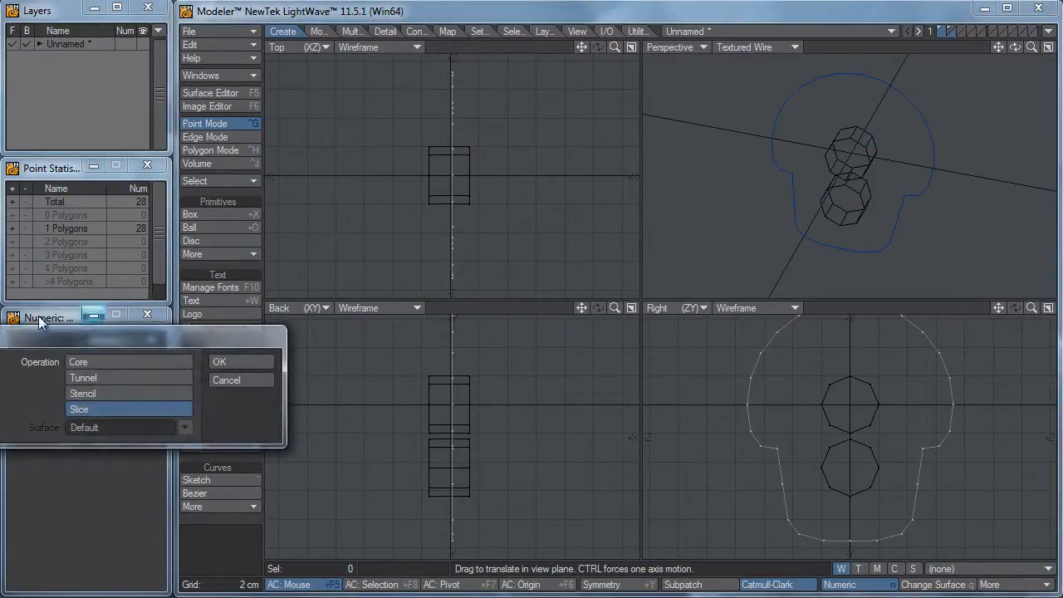
{"action": "left_click_drag", "start_coordinate": [27, 329], "coordinate": [363, 324]}
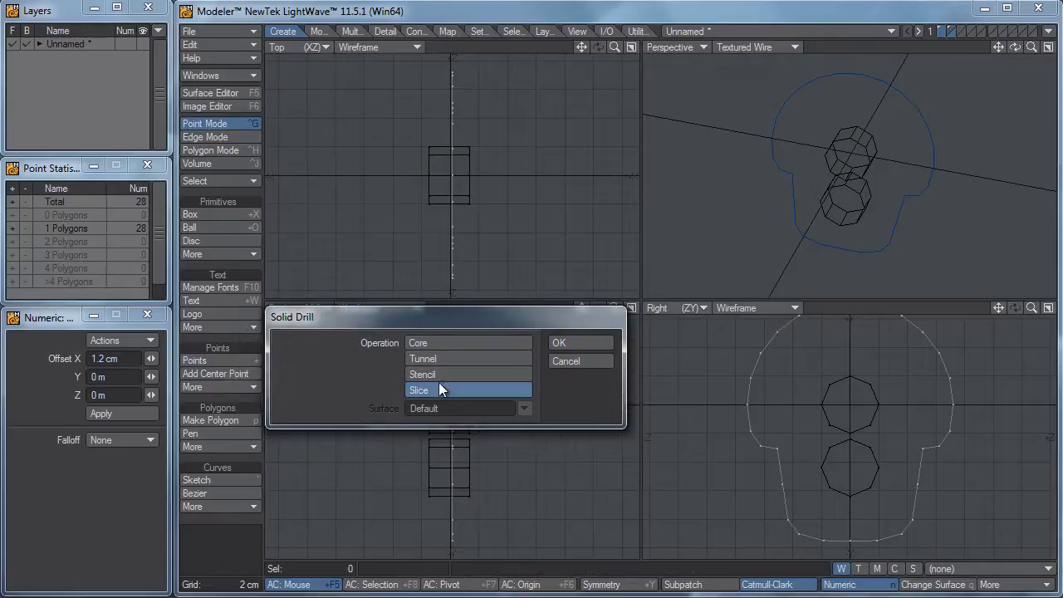
{"action": "left_click", "coordinate": [557, 342]}
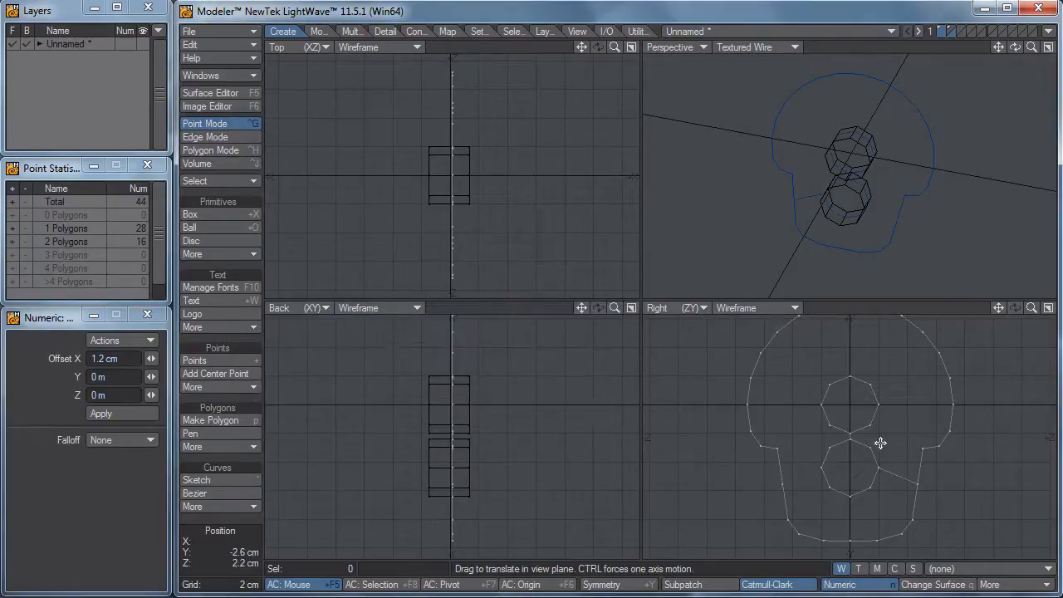
Move the eight points of the lower octagonal cut-out 2 cm down in Y, clear of the upper one
{"action": "key", "text": "space"}
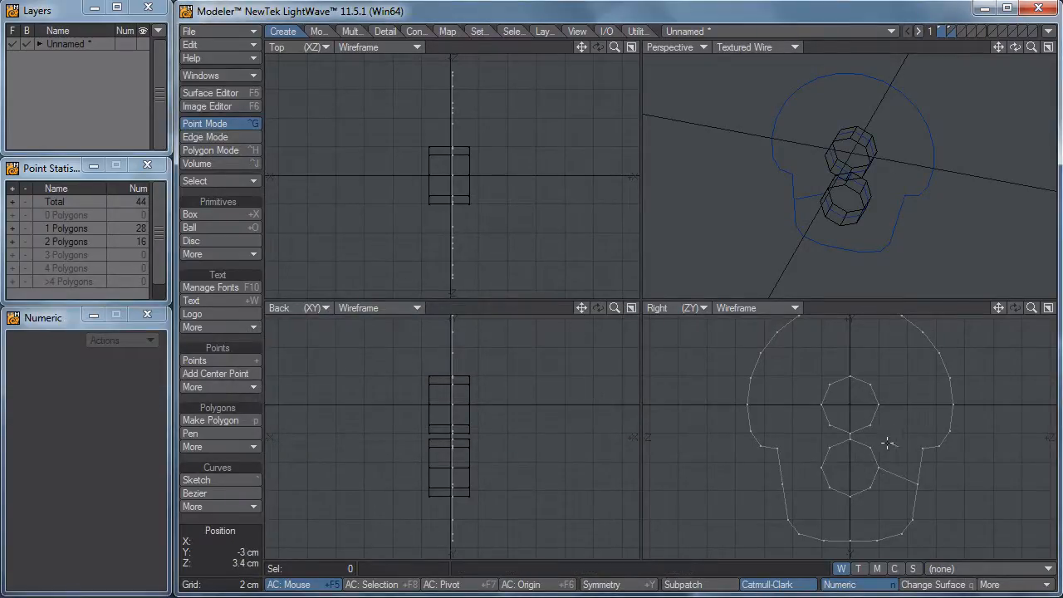
{"action": "right_click_drag", "start_coordinate": [894, 445], "coordinate": [894, 449]}
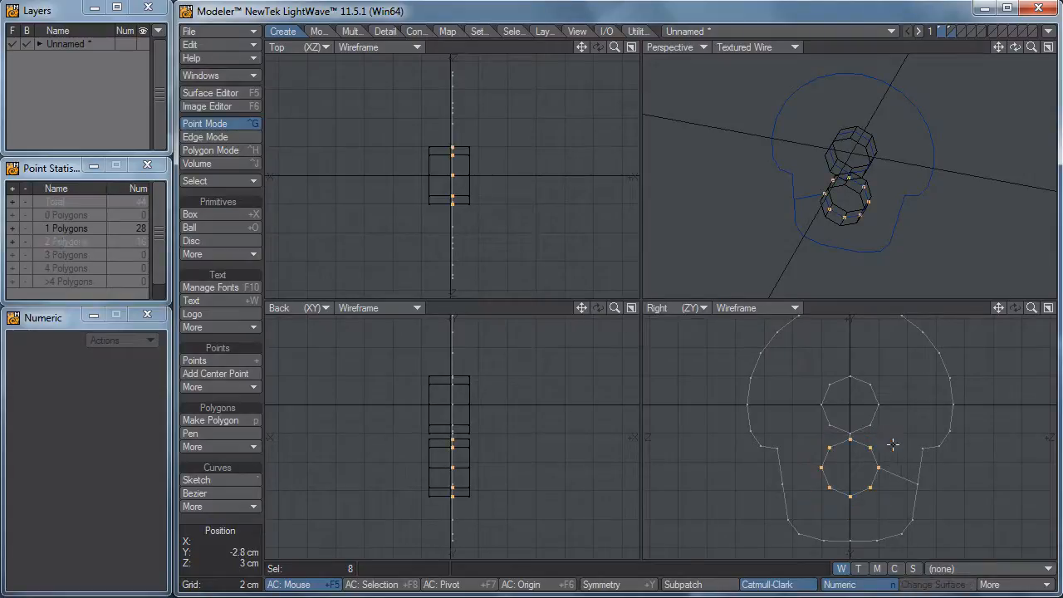
{"action": "key", "text": "t"}
{"action": "left_click_drag", "start_coordinate": [894, 451], "coordinate": [894, 476]}
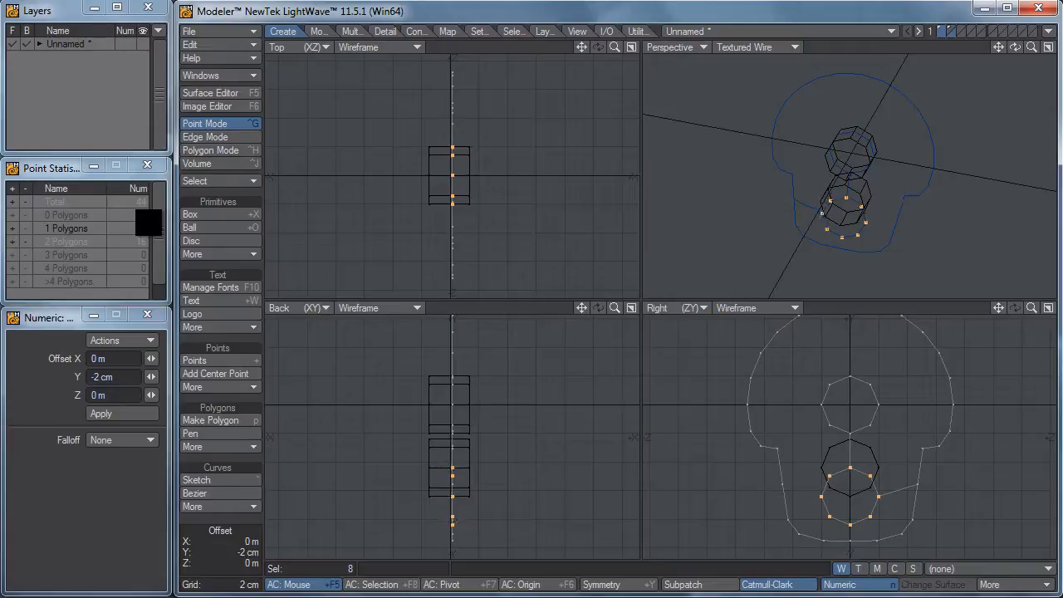
{"action": "key", "text": "space"}
{"action": "key", "text": "slash"}
Enlarge the upper octagonal cut-out to 148% in both directions around the origin
{"action": "mouse_move", "coordinate": [844, 450]}
{"action": "right_mouse_down"}
{"action": "mouse_move", "coordinate": [911, 429]}
{"action": "mouse_move", "coordinate": [883, 439]}
{"action": "right_mouse_up"}
{"action": "key", "text": "h"}
{"action": "key", "text": "space"}
{"action": "mouse_move", "coordinate": [803, 426]}
{"action": "right_mouse_down"}
{"action": "mouse_move", "coordinate": [735, 497]}
{"action": "mouse_move", "coordinate": [774, 488]}
{"action": "right_mouse_up"}
{"action": "key", "text": "h"}
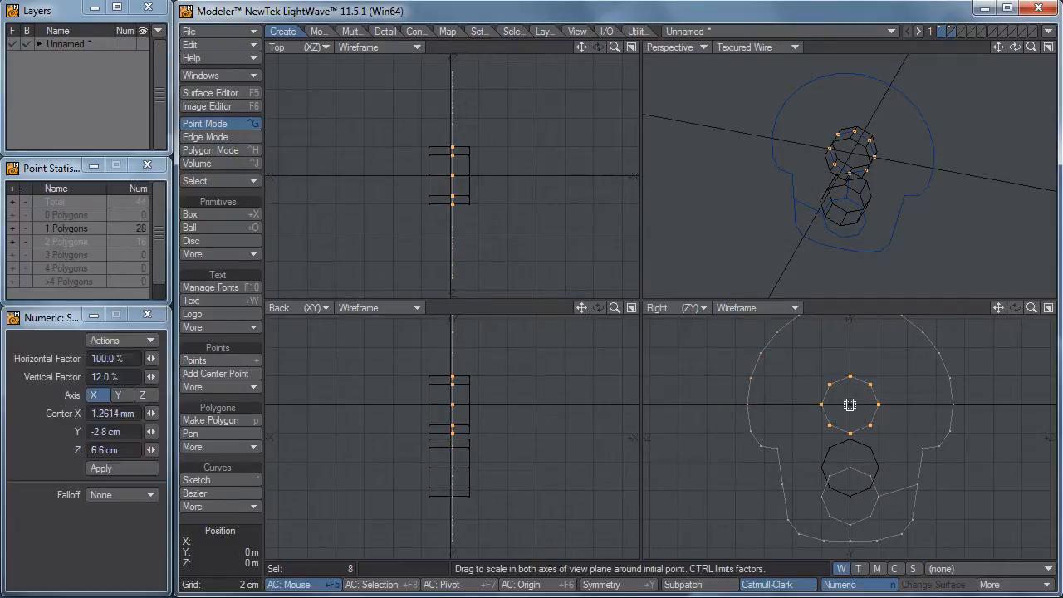
{"action": "left_click_drag", "start_coordinate": [849, 404], "coordinate": [889, 364], "text": "ctrl"}
{"action": "key", "text": "ctrl+z"}
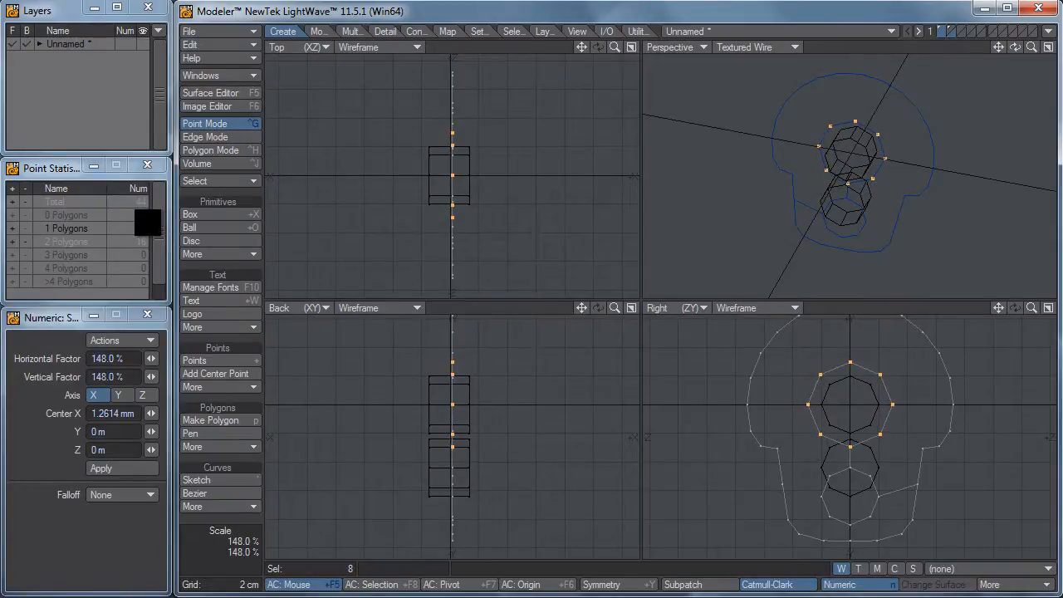
{"action": "key", "text": "space"}
{"action": "mouse_move", "coordinate": [772, 503]}
{"action": "right_mouse_down"}
{"action": "mouse_move", "coordinate": [730, 380]}
{"action": "mouse_move", "coordinate": [734, 392]}
{"action": "right_mouse_up"}
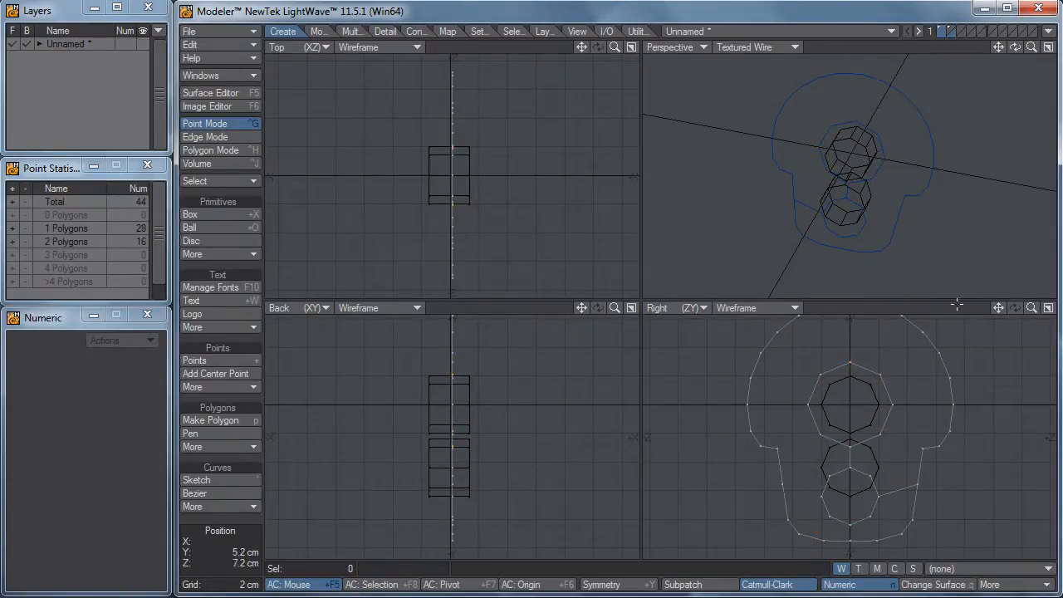
Show only the first layer and cut the two octagon polygons out of the outline, leaving open holes
{"action": "left_click", "coordinate": [940, 26]}
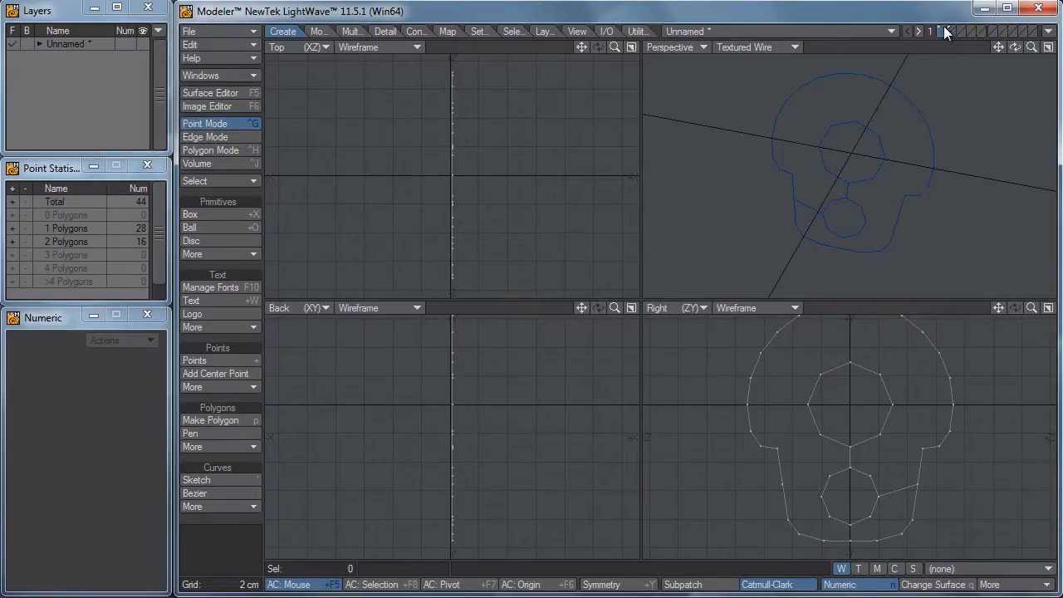
{"action": "left_click_drag", "start_coordinate": [944, 220], "coordinate": [835, 183], "text": "alt"}
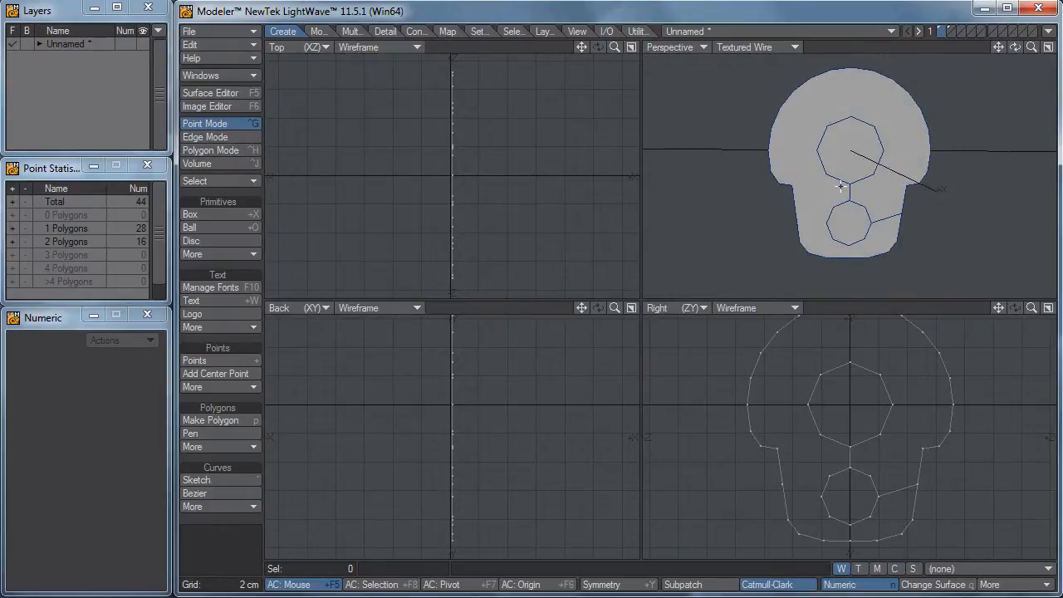
{"action": "key", "text": "space"}
{"action": "key", "text": "space"}
{"action": "left_click", "coordinate": [850, 152]}
{"action": "left_click", "coordinate": [850, 214]}
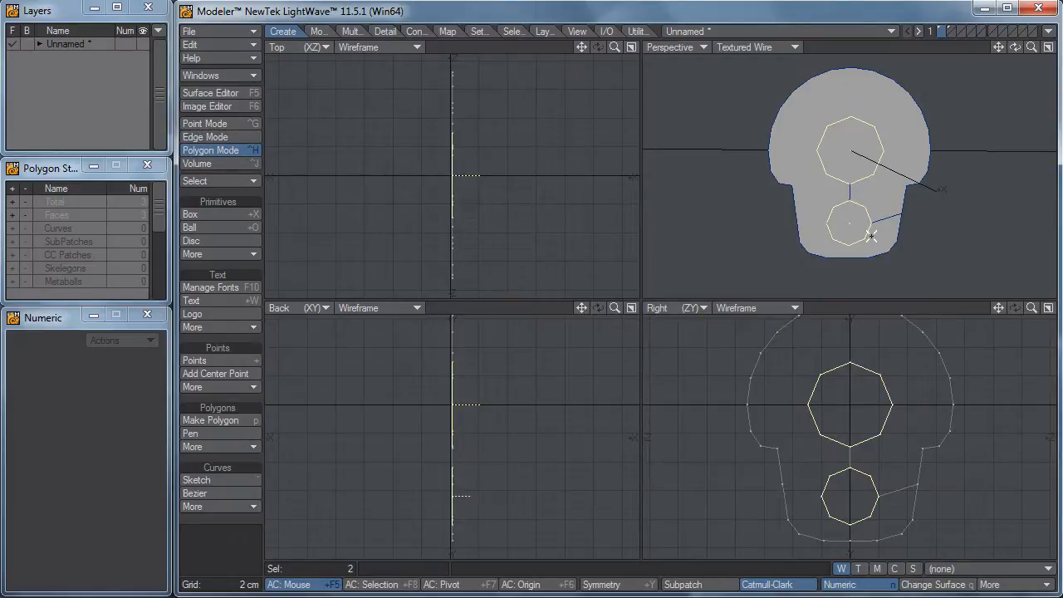
{"action": "key", "text": "Delete"}
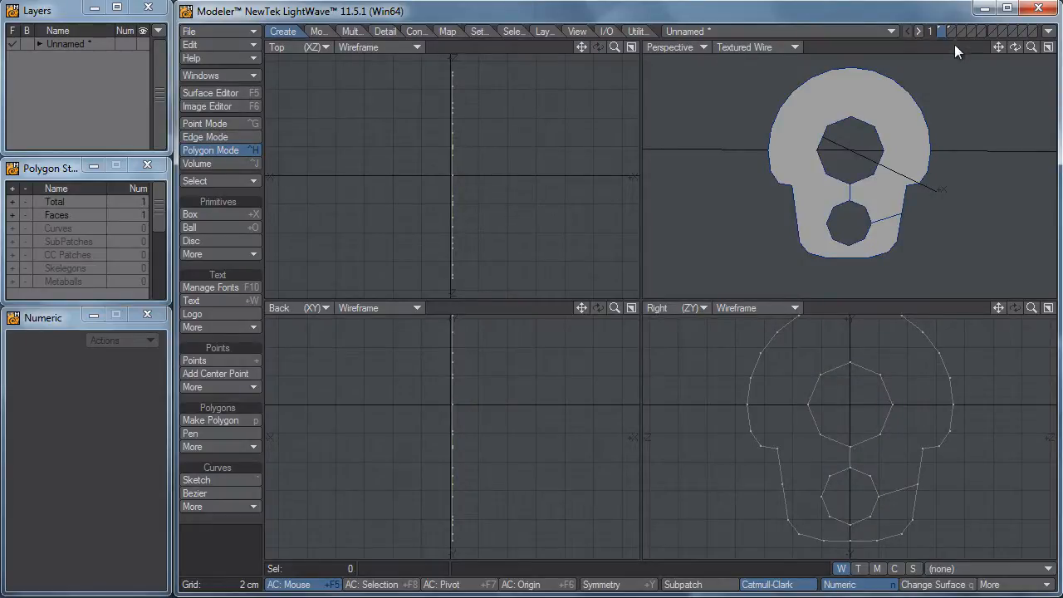
Paste the two cut octagons into the fourth layer and return to the first layer
{"action": "left_click", "coordinate": [967, 31]}
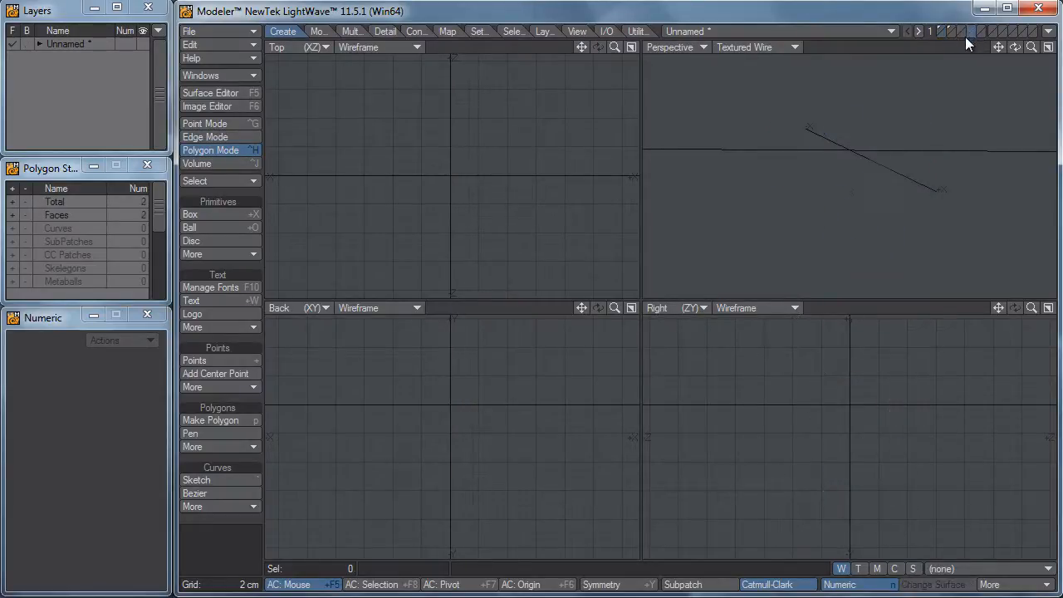
{"action": "key", "text": "ctrl+v"}
{"action": "left_click", "coordinate": [940, 30]}
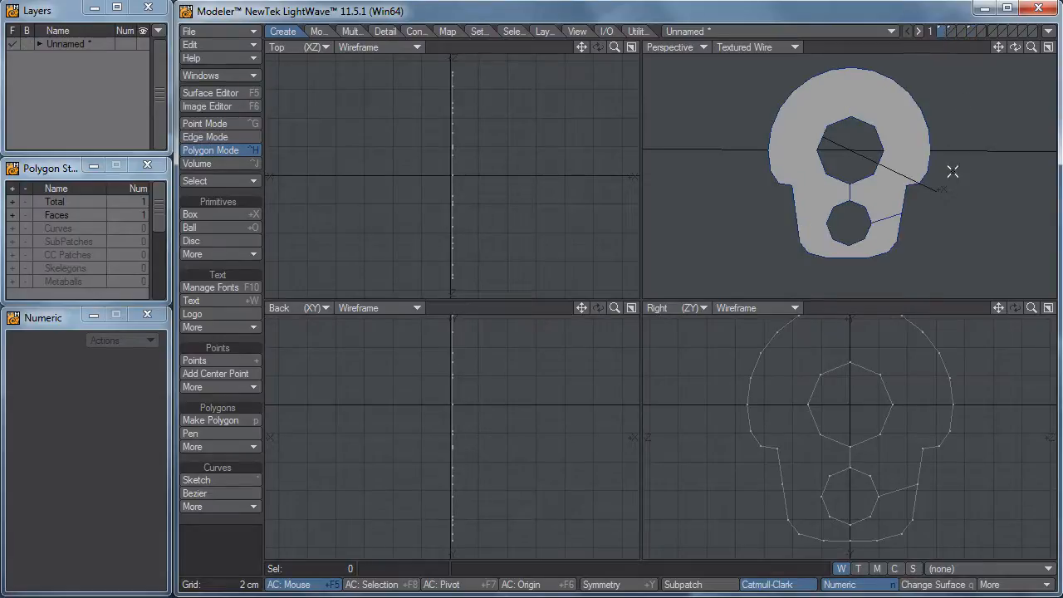
Split the profile polygon between the large hole's topmost point and the top point of the outer arc
{"action": "left_click_drag", "start_coordinate": [882, 181], "coordinate": [810, 176], "text": "alt"}
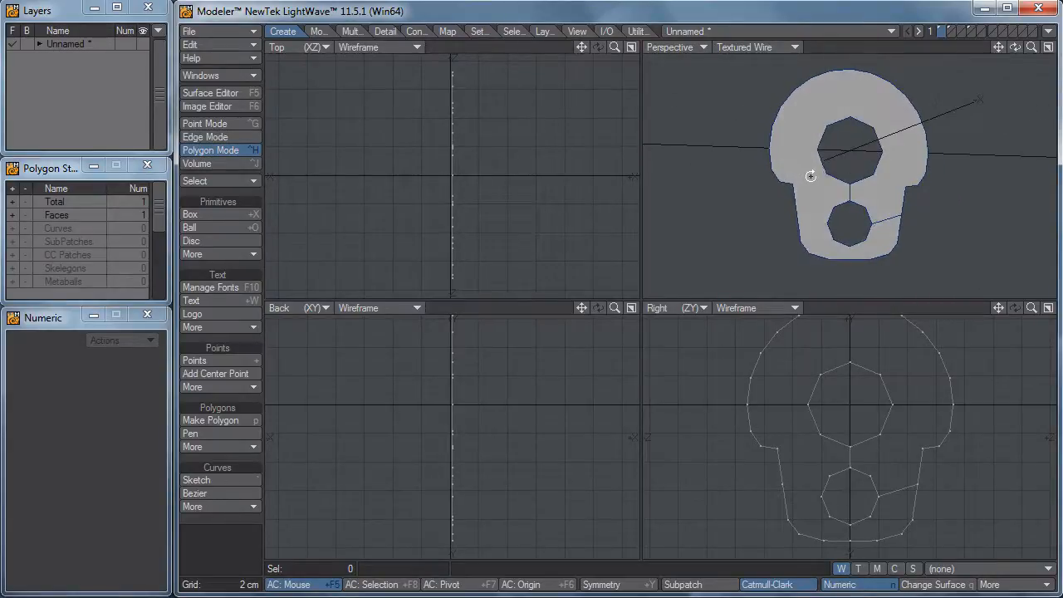
{"action": "left_click_drag", "start_coordinate": [885, 194], "coordinate": [850, 194], "text": "alt"}
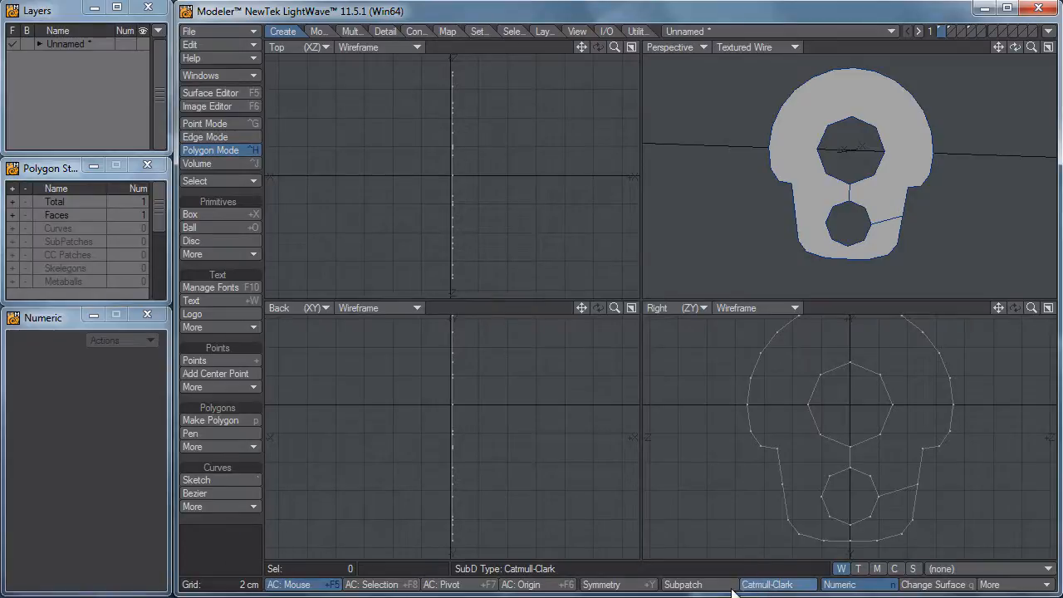
{"action": "left_click_drag", "start_coordinate": [887, 403], "coordinate": [884, 428], "text": "alt"}
{"action": "key", "text": "ctrl+g"}
{"action": "left_click", "coordinate": [847, 387]}
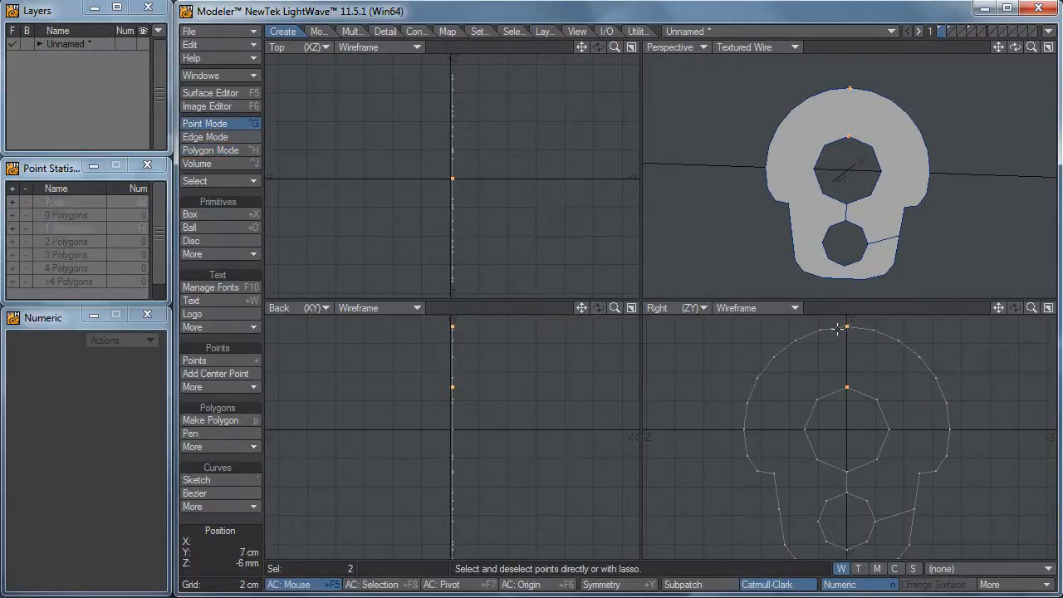
{"action": "key", "text": "ctrl+l"}
{"action": "mouse_move", "coordinate": [853, 433]}
{"action": "right_mouse_down"}
{"action": "mouse_move", "coordinate": [821, 299]}
{"action": "mouse_move", "coordinate": [802, 428]}
{"action": "right_mouse_up"}
Split the profile from the large hole's upper-right and rightmost points outward to the matching points on the outer arc
{"action": "left_click", "coordinate": [876, 400]}
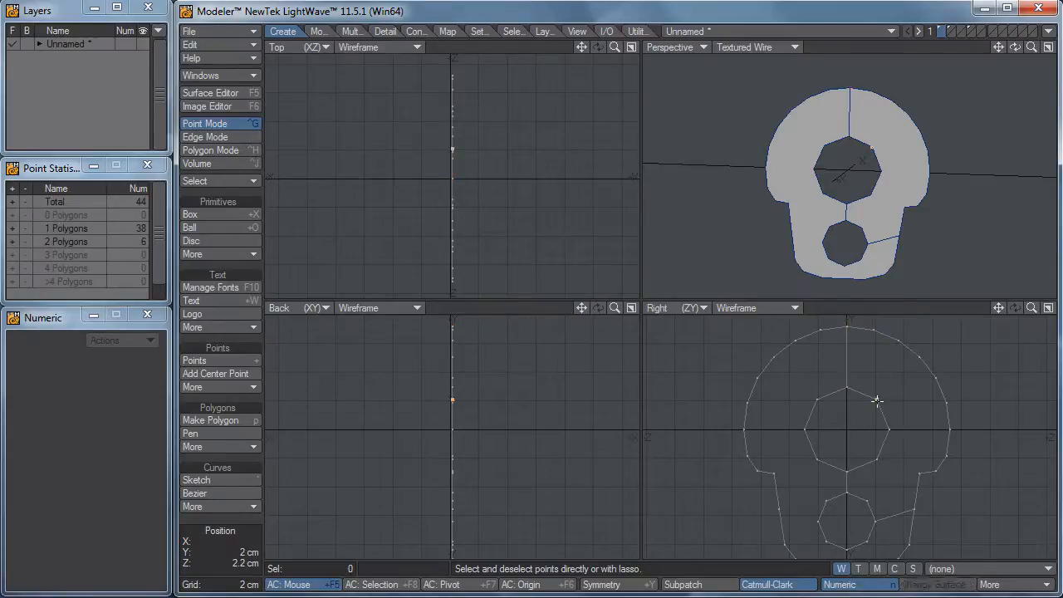
{"action": "left_click", "coordinate": [894, 337]}
{"action": "left_click", "coordinate": [920, 358]}
{"action": "key", "text": "ctrl+l"}
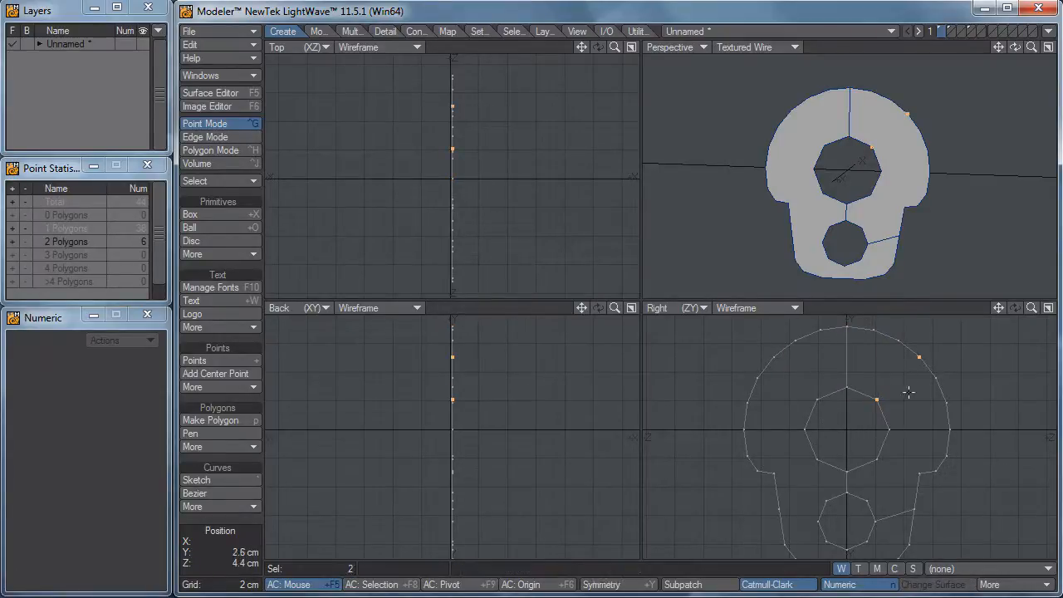
{"action": "right_click_drag", "start_coordinate": [861, 446], "coordinate": [901, 448]}
{"action": "key", "text": "slash"}
{"action": "left_click", "coordinate": [890, 429]}
{"action": "key", "text": "ctrl+l"}
{"action": "key", "text": "slash"}
Split the profile from the large hole's leftmost and upper-left points outward to the matching points on the outer arc
{"action": "left_click", "coordinate": [805, 428]}
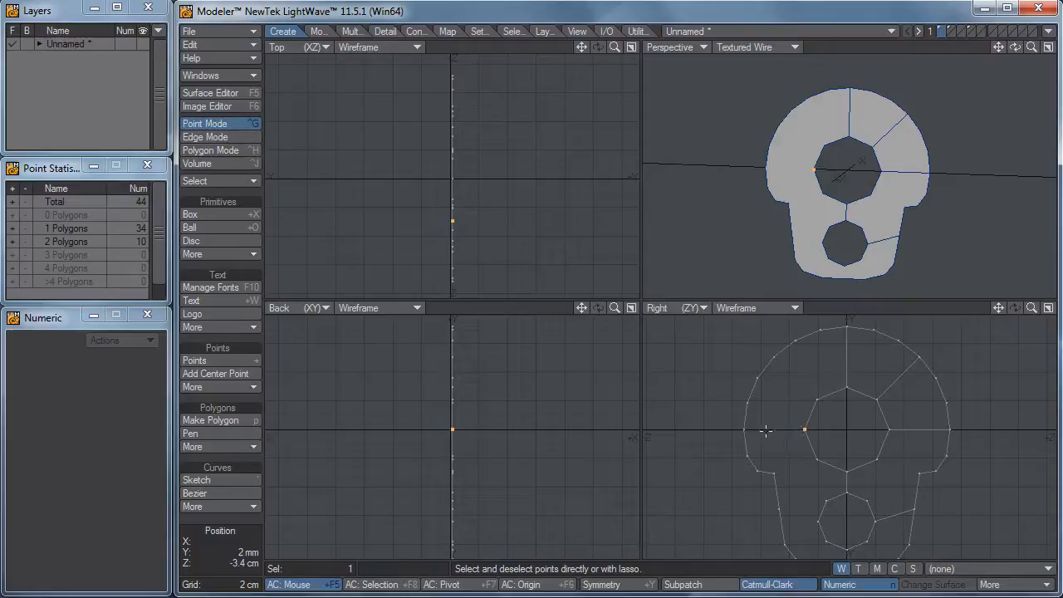
{"action": "key", "text": "ctrl+l"}
{"action": "key", "text": "slash"}
{"action": "key", "text": "ctrl+l"}
{"action": "key", "text": "slash"}
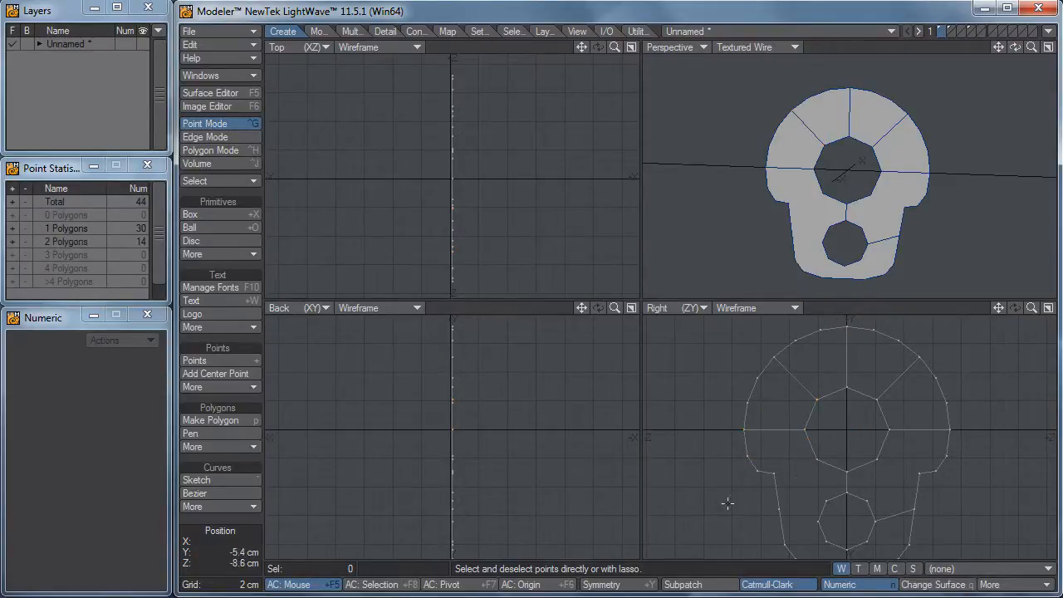
Split the profile from the large hole's two lower diagonal points to the inner corners where the lobe begins
{"action": "left_click", "coordinate": [813, 459]}
{"action": "key", "text": "ctrl+l"}
{"action": "key", "text": "slash"}
{"action": "left_click", "coordinate": [876, 459]}
{"action": "left_click", "coordinate": [919, 473]}
{"action": "key", "text": "ctrl+l"}
{"action": "right_click_drag", "start_coordinate": [946, 496], "coordinate": [916, 498]}
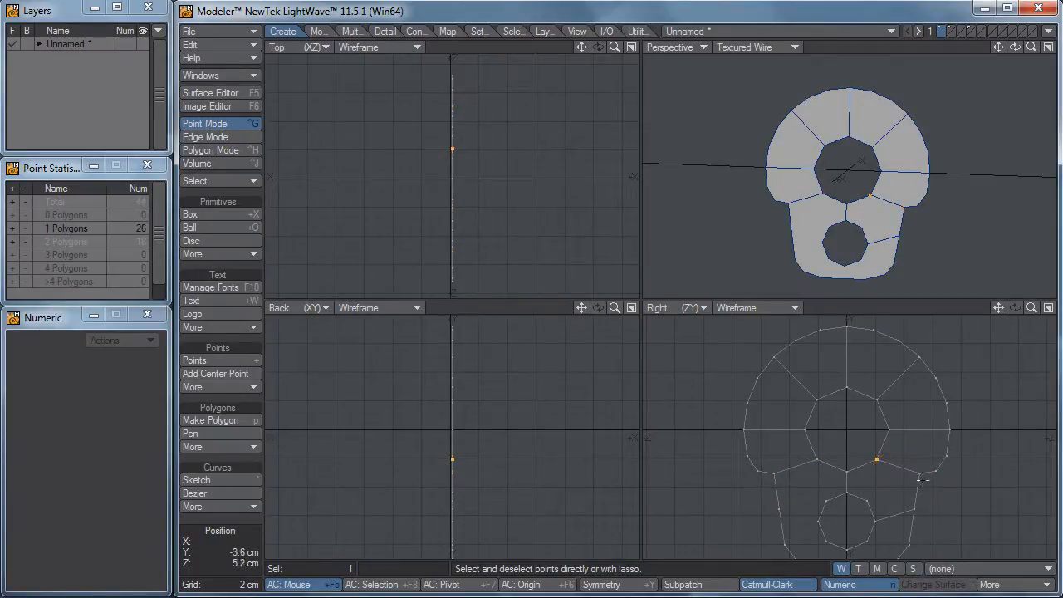
Split the profile from the small hole's two upper diagonal points to the inner corners on each side of the lobe
{"action": "key", "text": "g"}
{"action": "left_click", "coordinate": [854, 450]}
{"action": "left_click", "coordinate": [905, 423]}
{"action": "key", "text": "ctrl+l"}
{"action": "mouse_move", "coordinate": [913, 526]}
{"action": "right_mouse_down"}
{"action": "mouse_move", "coordinate": [842, 456]}
{"action": "mouse_move", "coordinate": [812, 448]}
{"action": "right_mouse_up"}
{"action": "left_click", "coordinate": [759, 427]}
{"action": "key", "text": "ctrl+l"}
{"action": "right_click_drag", "start_coordinate": [755, 482], "coordinate": [693, 435]}
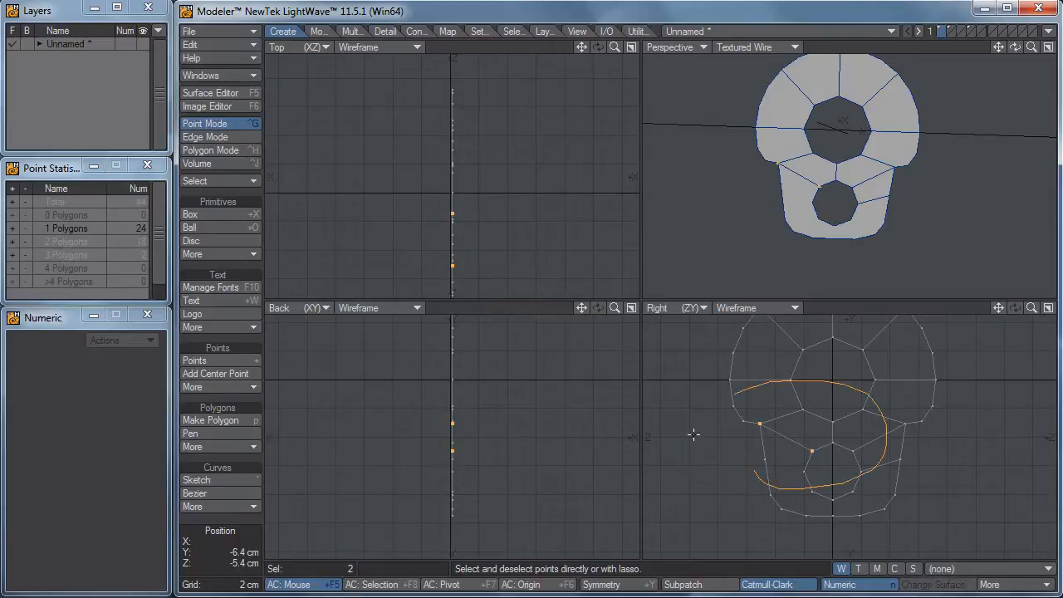
Split the lobe from the small hole's leftmost and lower-left points to the lobe's left edge and lower-left corner
{"action": "left_click", "coordinate": [804, 474]}
{"action": "left_click", "coordinate": [765, 462]}
{"action": "key", "text": "ctrl+l"}
{"action": "right_click_drag", "start_coordinate": [754, 500], "coordinate": [672, 463]}
{"action": "left_click", "coordinate": [811, 493]}
{"action": "left_click", "coordinate": [778, 508]}
{"action": "key", "text": "ctrl+l"}
Split the lobe from the small hole's bottom and lower-right points to the bottom edge's middle point and lower-right corner
{"action": "right_click_drag", "start_coordinate": [888, 535], "coordinate": [780, 455]}
{"action": "left_click", "coordinate": [832, 502]}
{"action": "left_click", "coordinate": [832, 515]}
{"action": "key", "text": "ctrl+l"}
{"action": "mouse_move", "coordinate": [845, 530]}
{"action": "right_mouse_down"}
{"action": "mouse_move", "coordinate": [894, 508]}
{"action": "mouse_move", "coordinate": [814, 503]}
{"action": "mouse_move", "coordinate": [908, 531]}
{"action": "right_mouse_up"}
{"action": "left_click", "coordinate": [854, 493]}
{"action": "key", "text": "ctrl+l"}
Preview the flat profile with Catmull-Clark subdivision to check its curvature, and return it to plain polygons
{"action": "left_click_drag", "start_coordinate": [860, 446], "coordinate": [836, 490], "text": "alt"}
{"action": "left_click_drag", "start_coordinate": [781, 453], "coordinate": [791, 433], "text": "alt"}
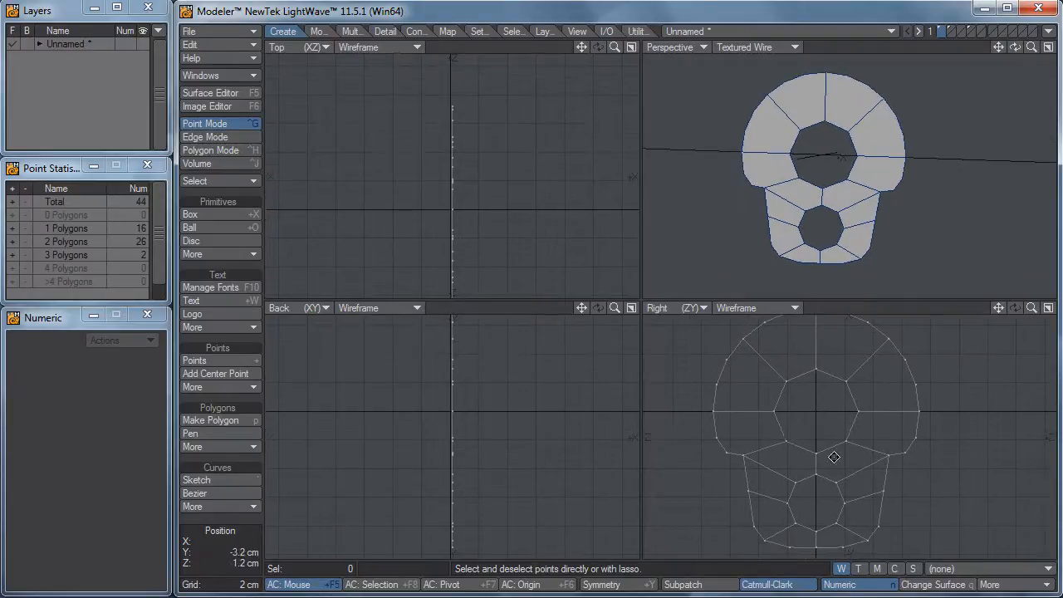
{"action": "key", "text": "Tab"}
{"action": "mouse_move", "coordinate": [823, 175]}
{"action": "left_mouse_down", "text": "alt"}
{"action": "mouse_move", "coordinate": [912, 179]}
{"action": "mouse_move", "coordinate": [775, 168]}
{"action": "mouse_move", "coordinate": [968, 178]}
{"action": "mouse_move", "coordinate": [763, 164]}
{"action": "mouse_move", "coordinate": [828, 179]}
{"action": "mouse_move", "coordinate": [806, 178]}
{"action": "mouse_move", "coordinate": [808, 190]}
{"action": "left_mouse_up", "text": "alt"}
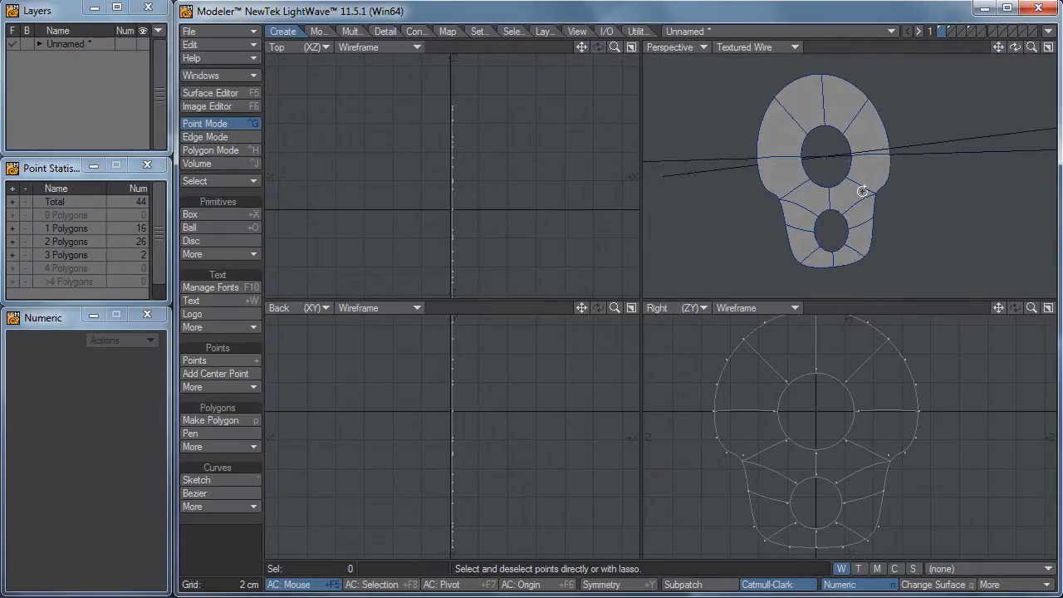
{"action": "key", "text": "Tab"}
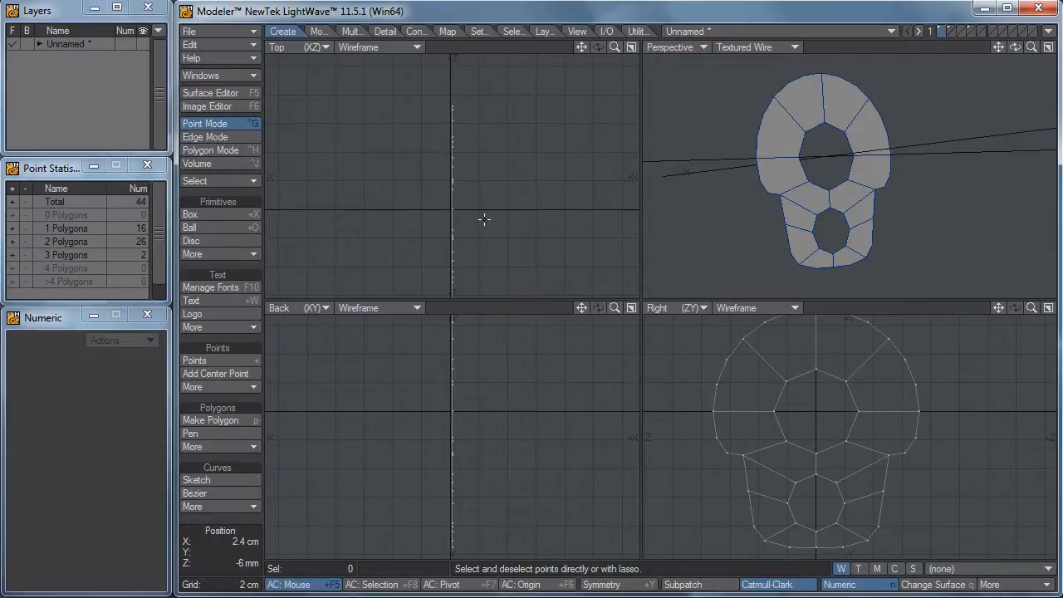
Extrude the flat profile in the negative X direction to give the counterweight its thickness
{"action": "key", "text": "shift+e"}
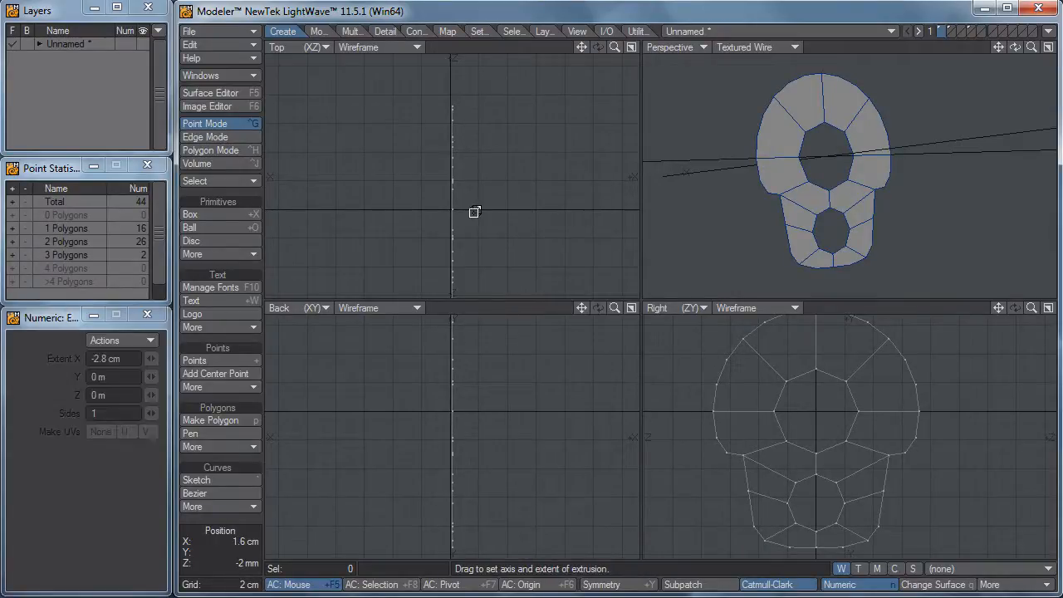
{"action": "left_click_drag", "start_coordinate": [508, 210], "coordinate": [468, 211]}
{"action": "key", "text": "space"}
{"action": "key", "text": "a"}
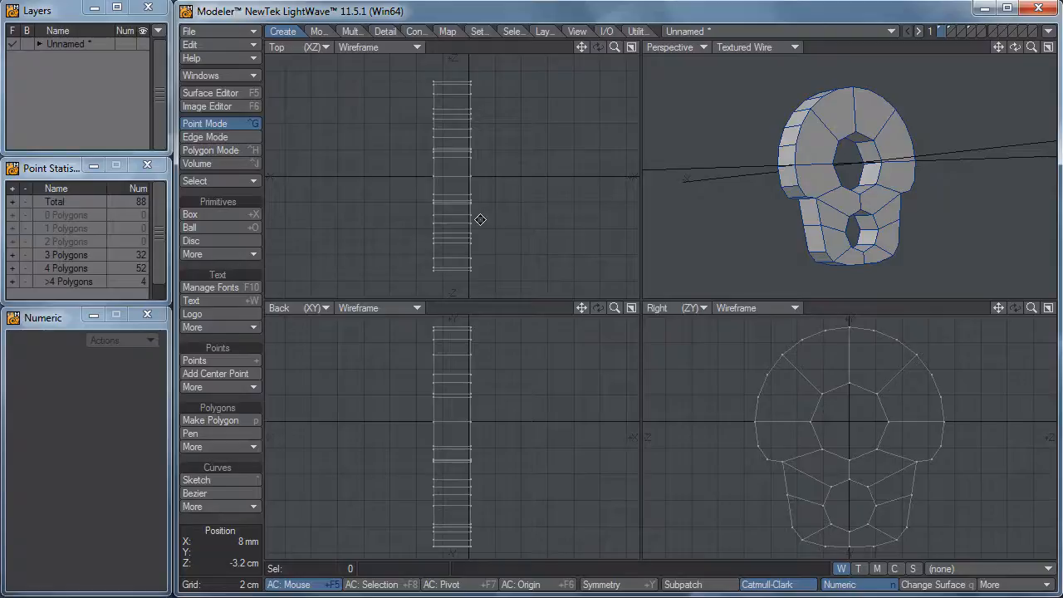
Slice the counterweight with the Knife at X -2 mm and X -2.4 cm, just inside its two flat faces
{"action": "key", "text": "shift+k"}
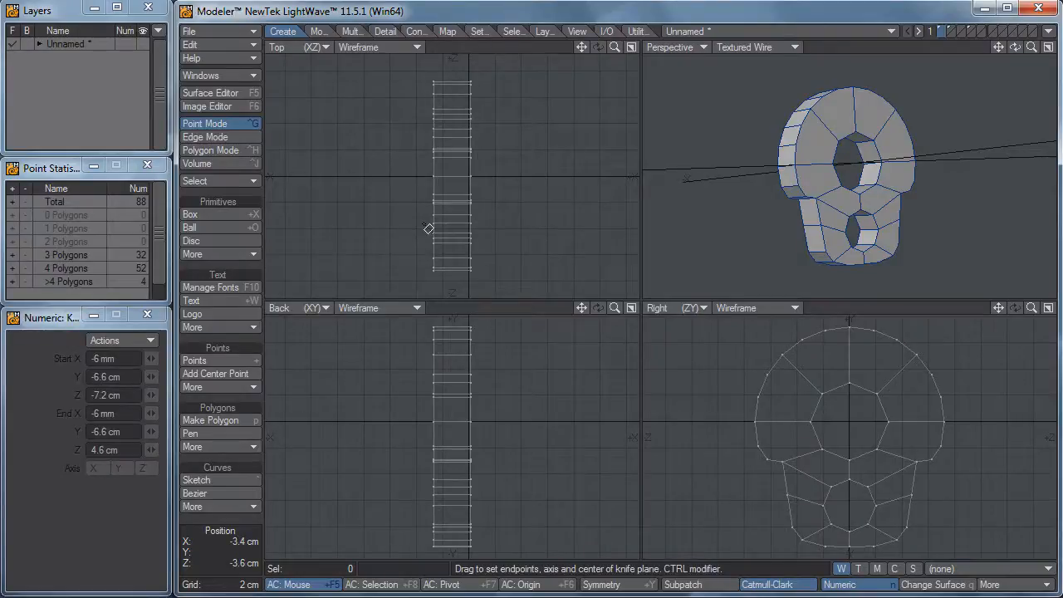
{"action": "left_click_drag", "start_coordinate": [470, 79], "coordinate": [472, 286]}
{"action": "scroll", "coordinate": [495, 166], "scroll_direction": "up", "scroll_amount": 1}
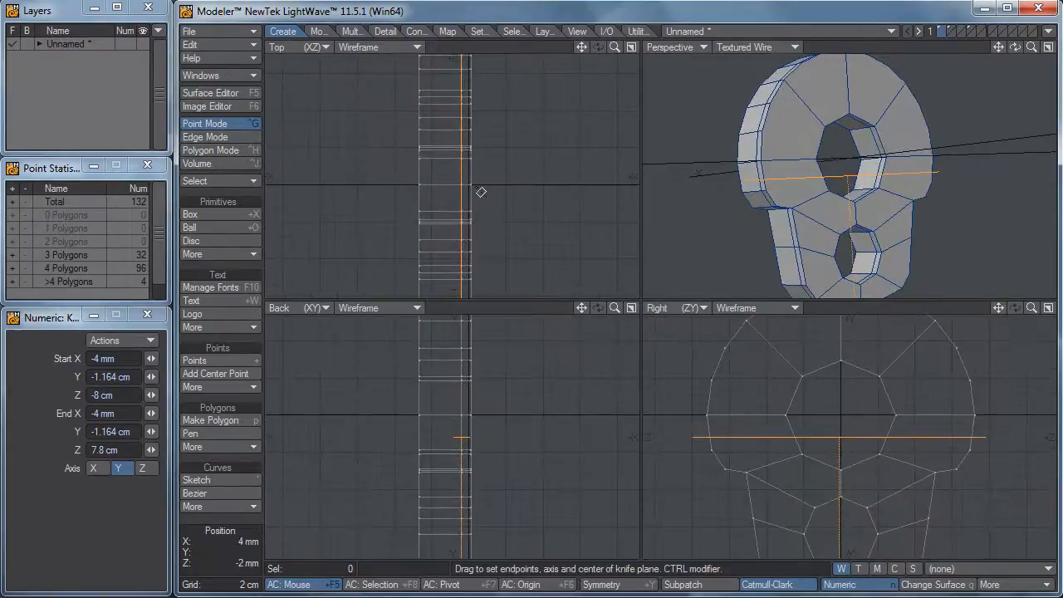
{"action": "left_click_drag", "start_coordinate": [463, 200], "coordinate": [469, 200]}
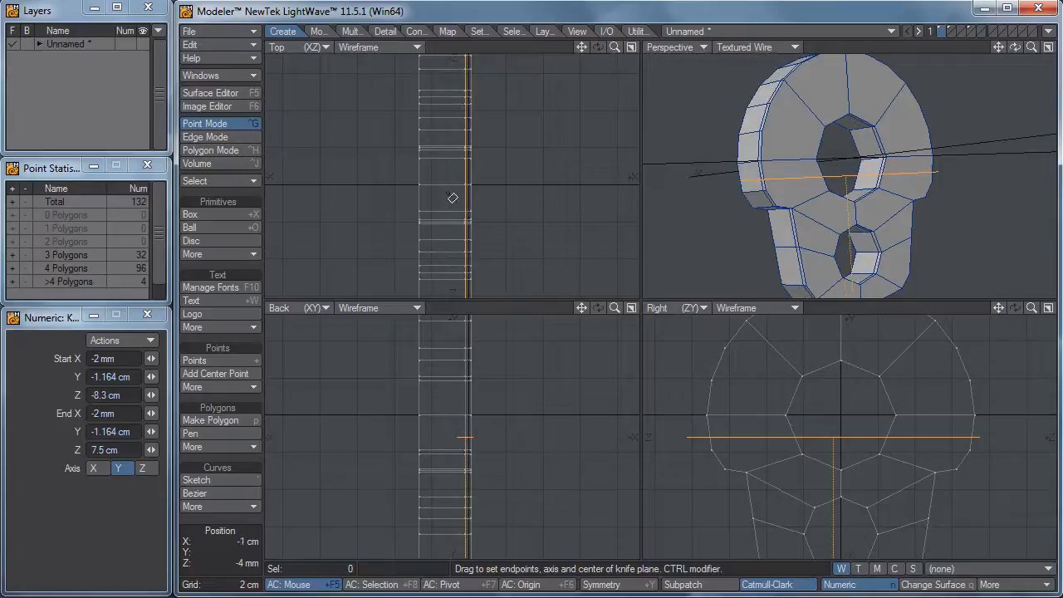
{"action": "left_click", "coordinate": [430, 192]}
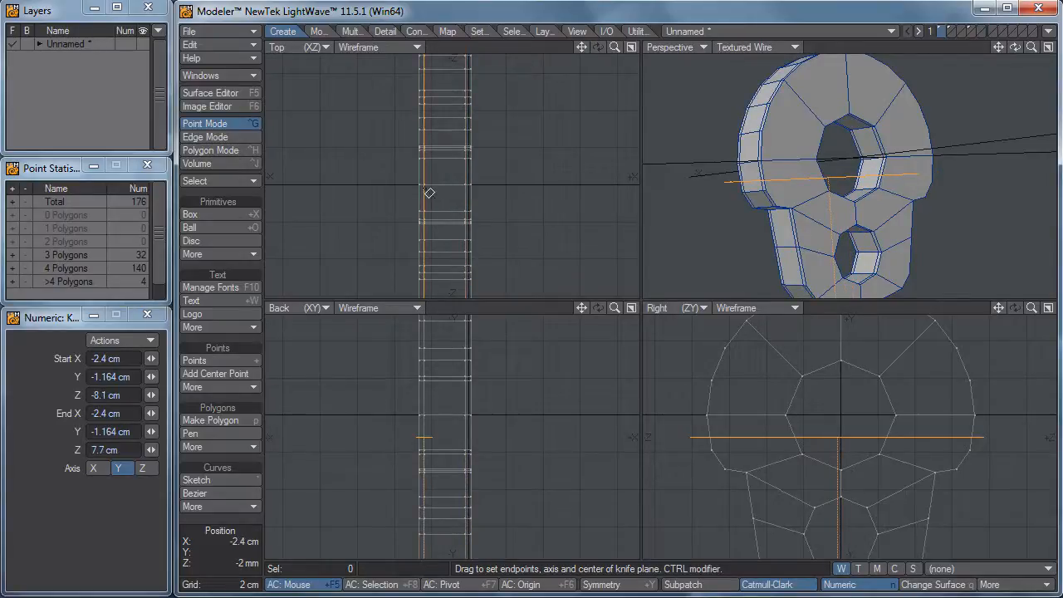
{"action": "key", "text": "space"}
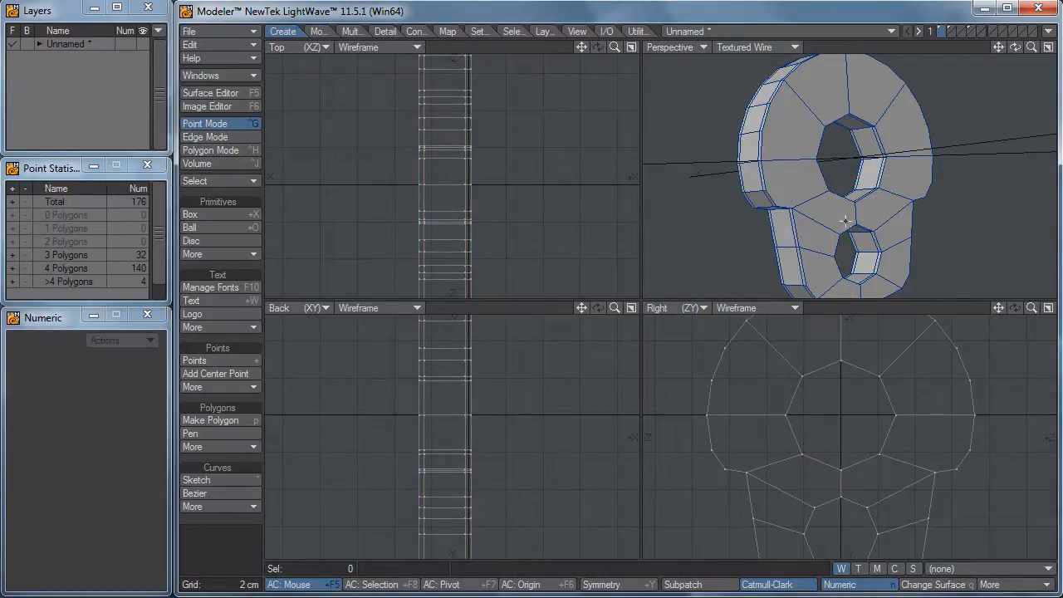
Check the solid counterweight's edge sharpness with subdivision on, and switch it back to plain polygons
{"action": "key", "text": "Tab"}
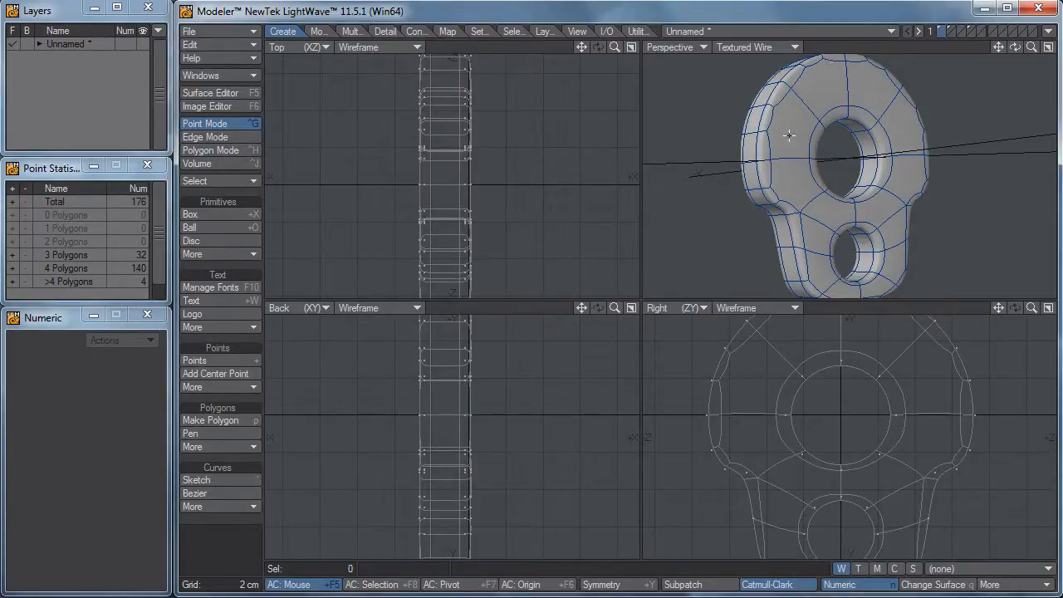
{"action": "key", "text": "Tab"}
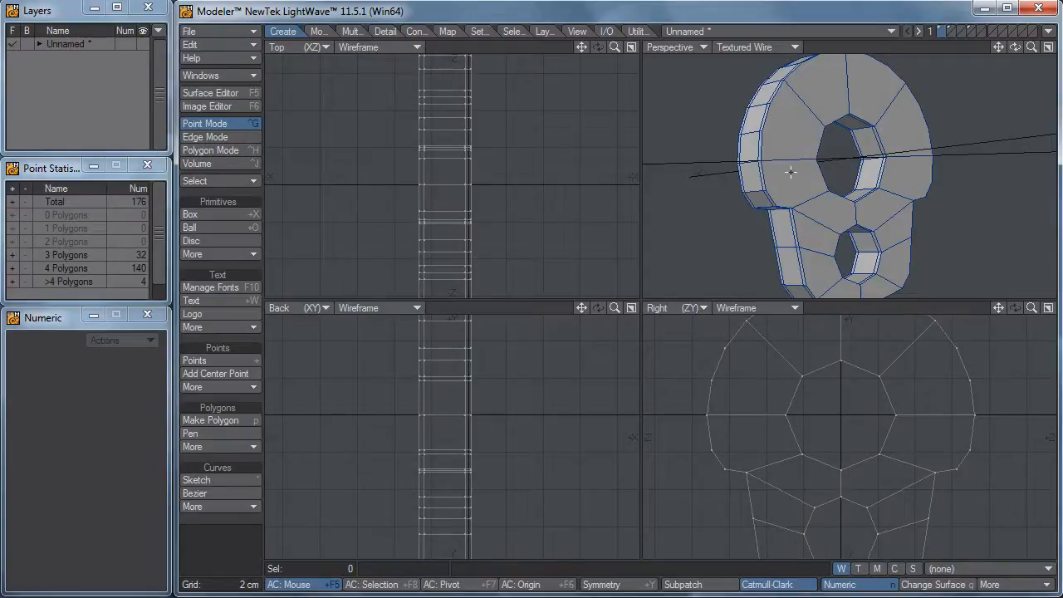
{"action": "key", "text": "a"}
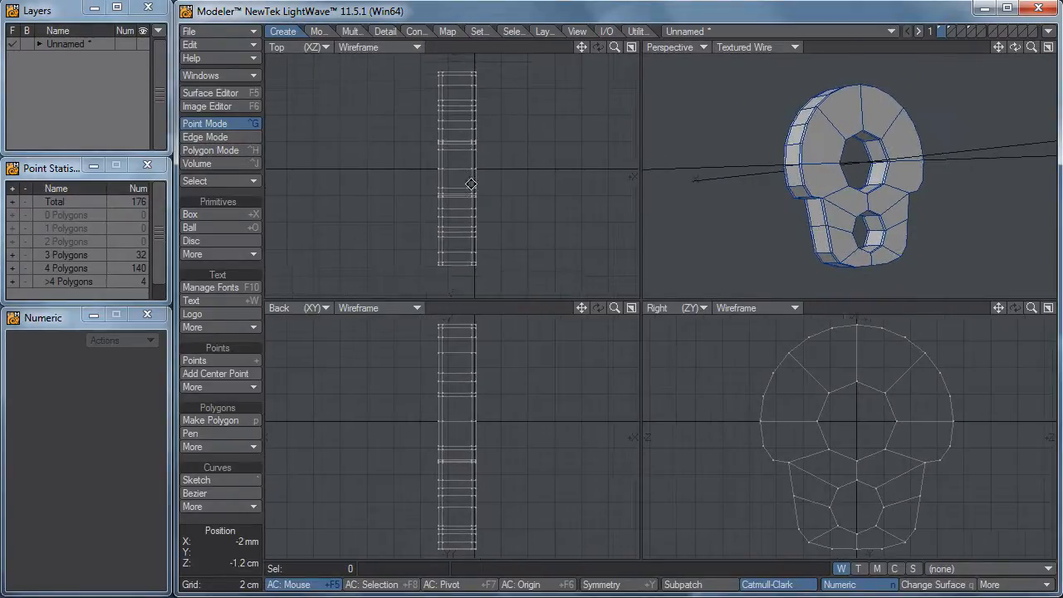
Inset the grouped polygons of the counterweight's two flat faces by about 2.3 mm with Multishift
{"action": "key", "text": "space"}
{"action": "key", "text": "space"}
{"action": "mouse_move", "coordinate": [804, 405]}
{"action": "left_mouse_down"}
{"action": "mouse_move", "coordinate": [799, 468]}
{"action": "mouse_move", "coordinate": [835, 538]}
{"action": "mouse_move", "coordinate": [872, 541]}
{"action": "mouse_move", "coordinate": [908, 510]}
{"action": "mouse_move", "coordinate": [921, 426]}
{"action": "mouse_move", "coordinate": [892, 357]}
{"action": "mouse_move", "coordinate": [813, 372]}
{"action": "left_mouse_up"}
{"action": "left_click", "coordinate": [349, 31]}
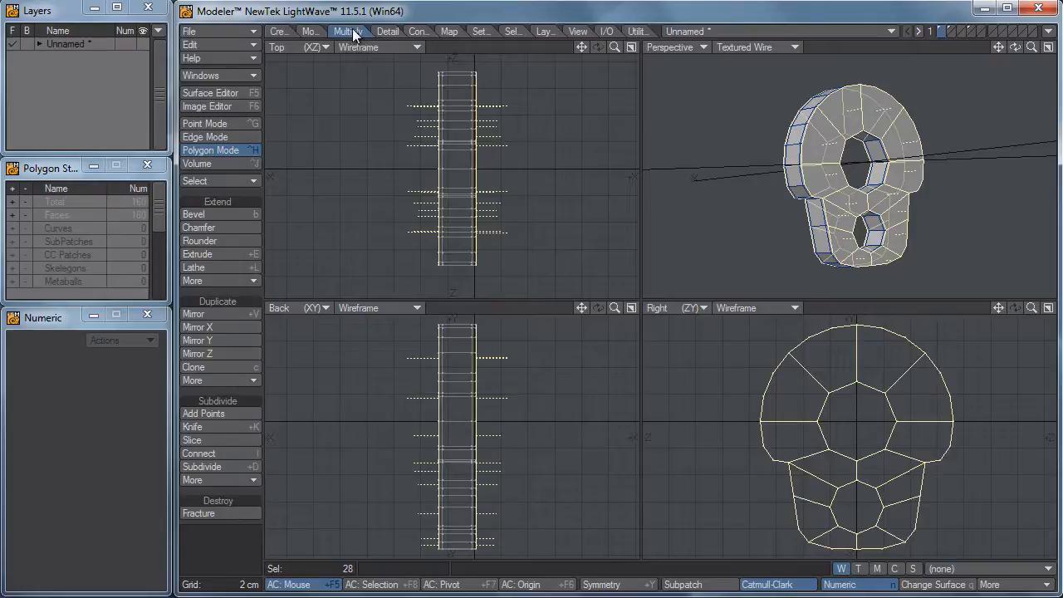
{"action": "left_click", "coordinate": [225, 279]}
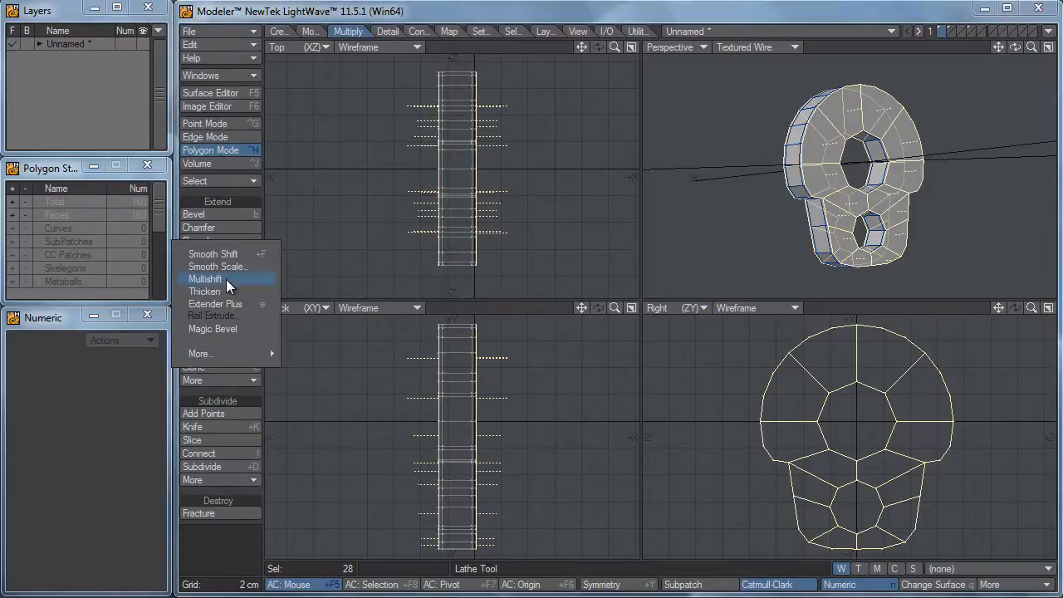
{"action": "left_click", "coordinate": [227, 281]}
{"action": "left_click_drag", "start_coordinate": [479, 325], "coordinate": [515, 353], "text": "ctrl+alt"}
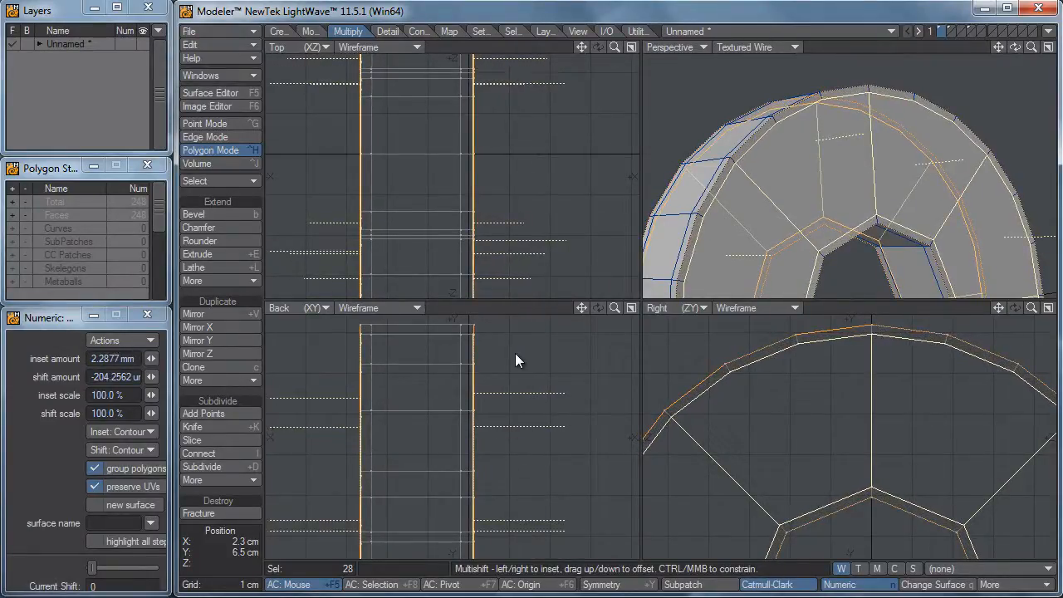
{"action": "left_click_drag", "start_coordinate": [766, 473], "coordinate": [810, 341], "text": "alt"}
{"action": "scroll", "coordinate": [766, 455], "scroll_direction": "down", "scroll_amount": 5}
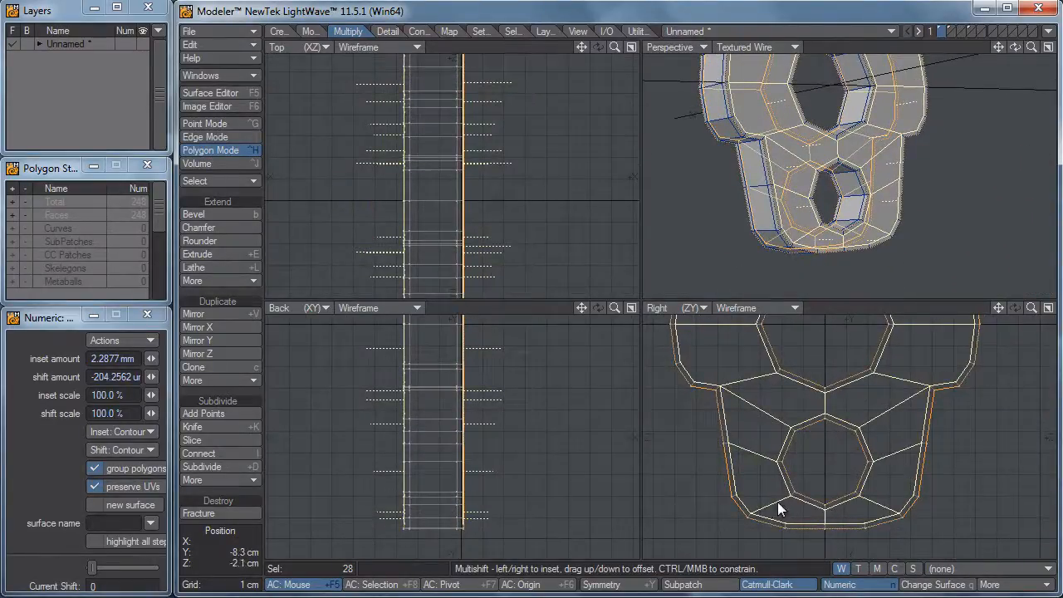
{"action": "key", "text": "space"}
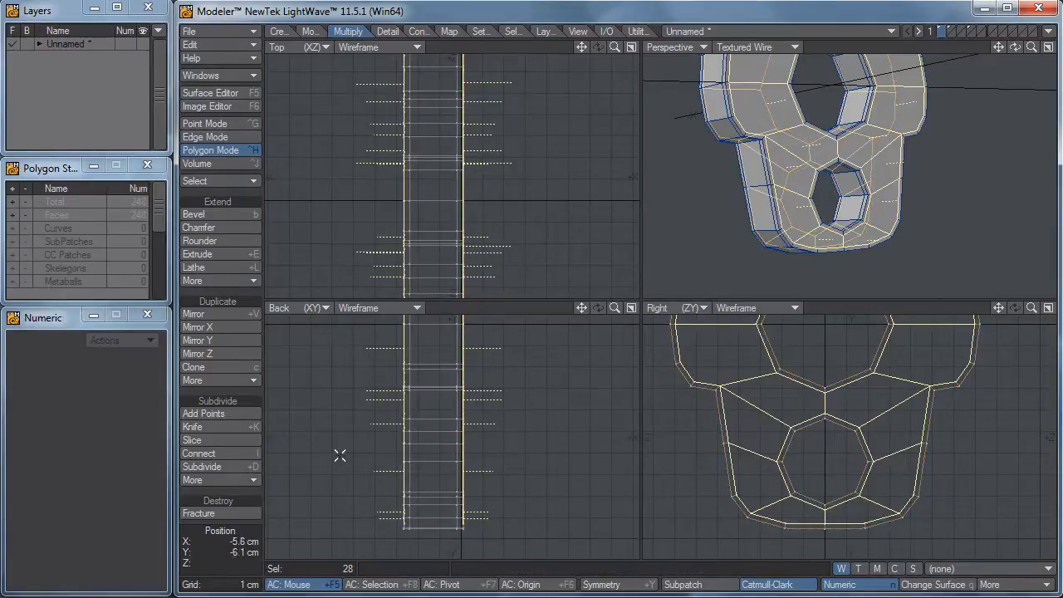
{"action": "left_click", "coordinate": [230, 551]}
Preview the inset counterweight with Catmull-Clark subdivision, and return it to plain polygons
{"action": "left_click_drag", "start_coordinate": [794, 194], "coordinate": [867, 164], "text": "ctrl+alt"}
{"action": "key", "text": "a"}
{"action": "key", "text": "Tab"}
{"action": "key", "text": "a"}
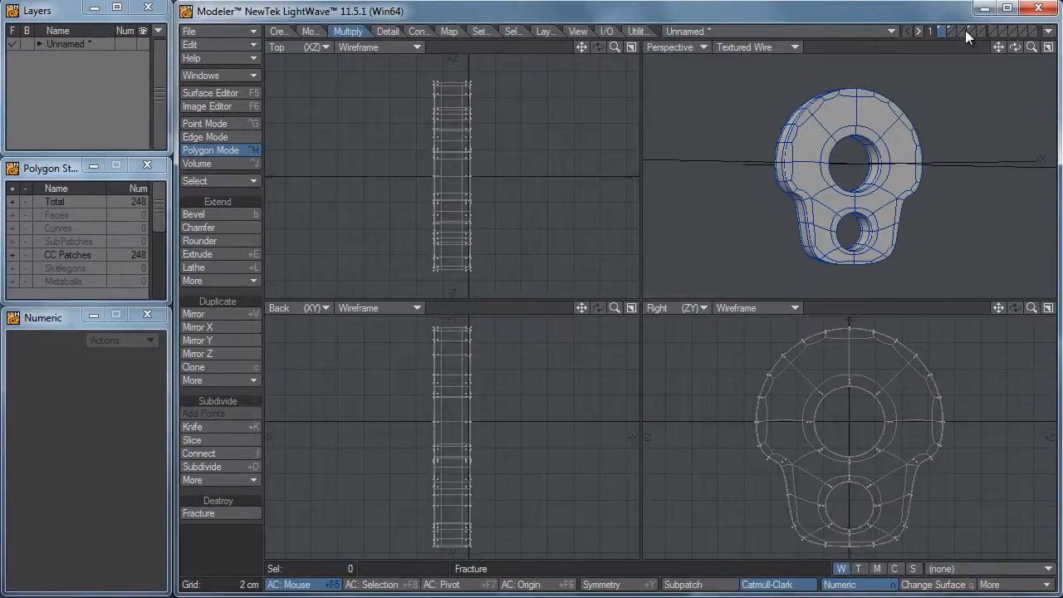
{"action": "key", "text": "Tab"}
Make the layer with the two discs the foreground layer and show the counterweight layer in the background
{"action": "left_click", "coordinate": [970, 31]}
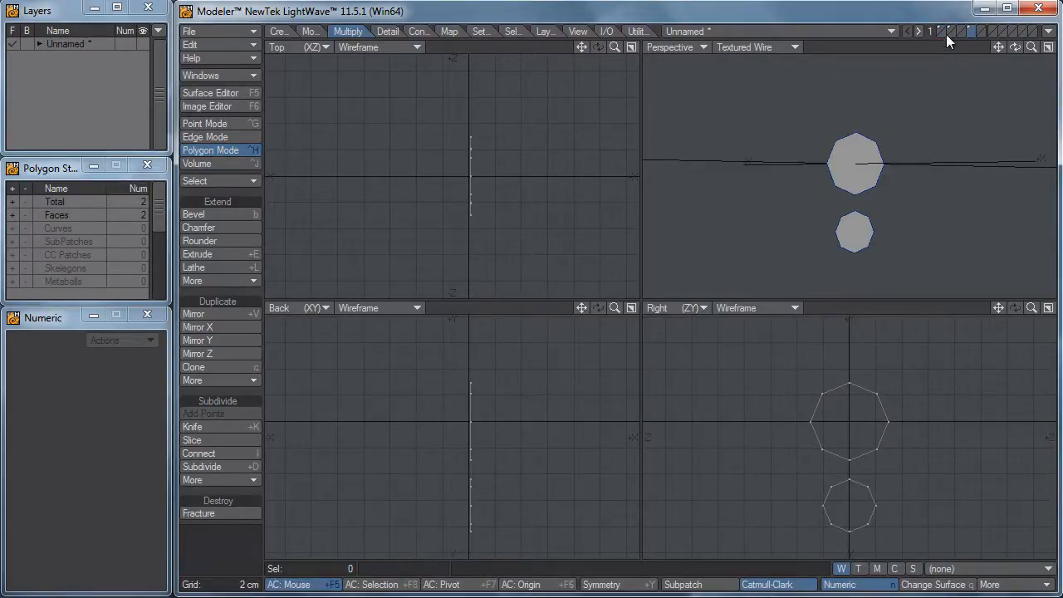
{"action": "left_click", "coordinate": [951, 34]}
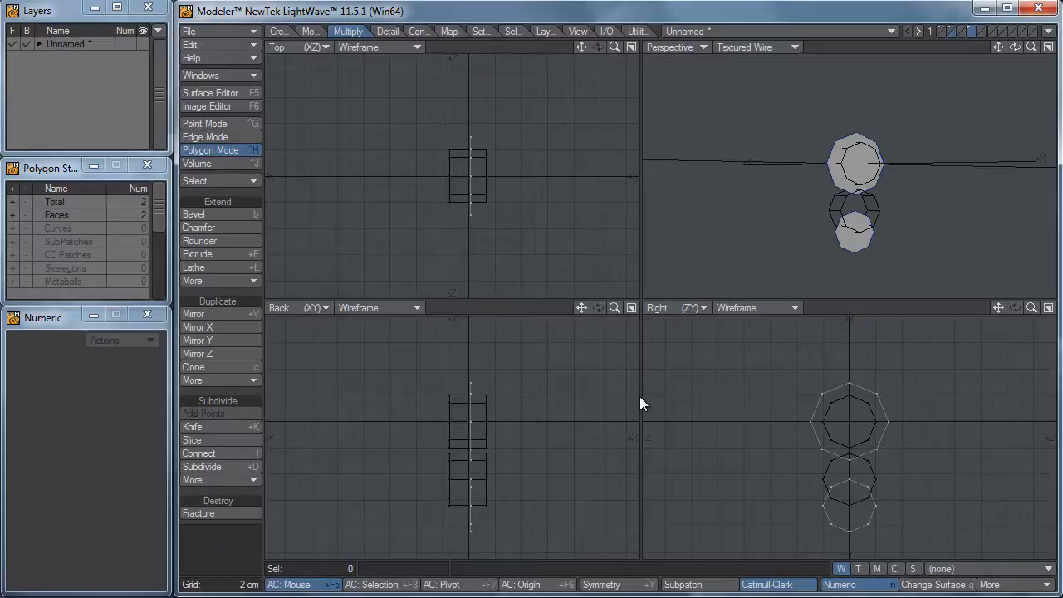
{"action": "left_click", "coordinate": [943, 31]}
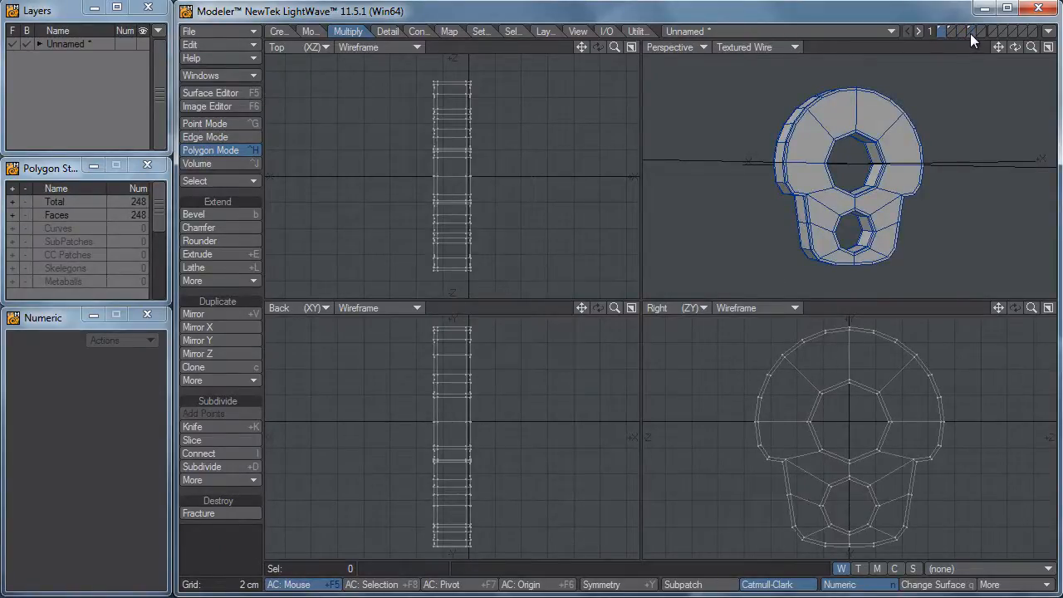
{"action": "left_click", "coordinate": [969, 32]}
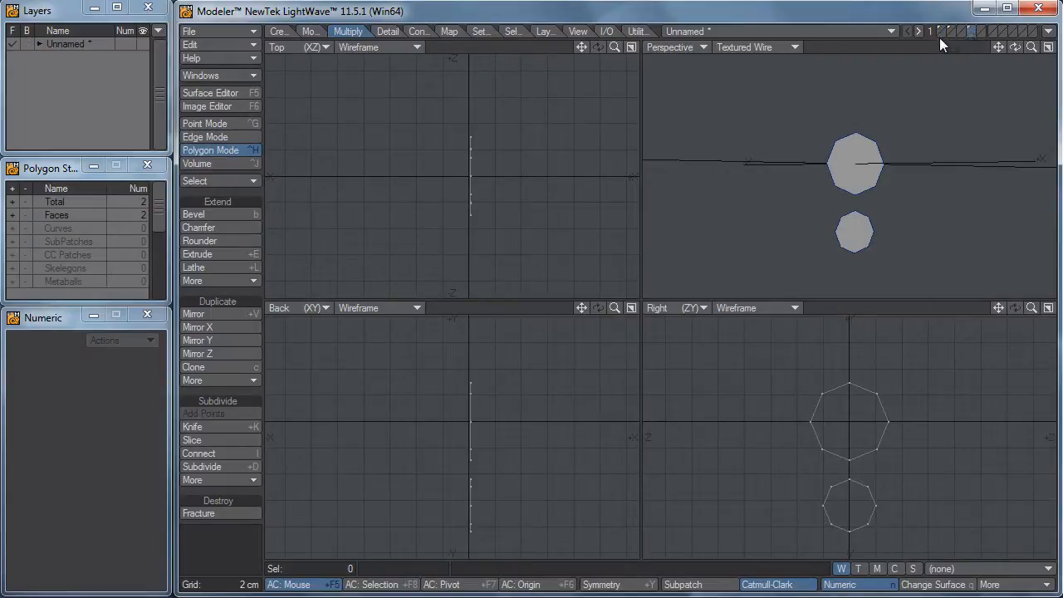
{"action": "left_click", "coordinate": [941, 37]}
Extrude both discs in the negative X direction, well past the counterweight's far face, to form two shafts
{"action": "scroll", "coordinate": [916, 413], "scroll_direction": "up", "scroll_amount": 2}
{"action": "left_click_drag", "start_coordinate": [916, 413], "coordinate": [877, 450], "text": "ctrl+alt"}
{"action": "left_click_drag", "start_coordinate": [843, 455], "coordinate": [875, 484], "text": "alt"}
{"action": "key", "text": "shift+e"}
{"action": "left_click_drag", "start_coordinate": [562, 419], "coordinate": [349, 420]}
{"action": "key", "text": "space"}
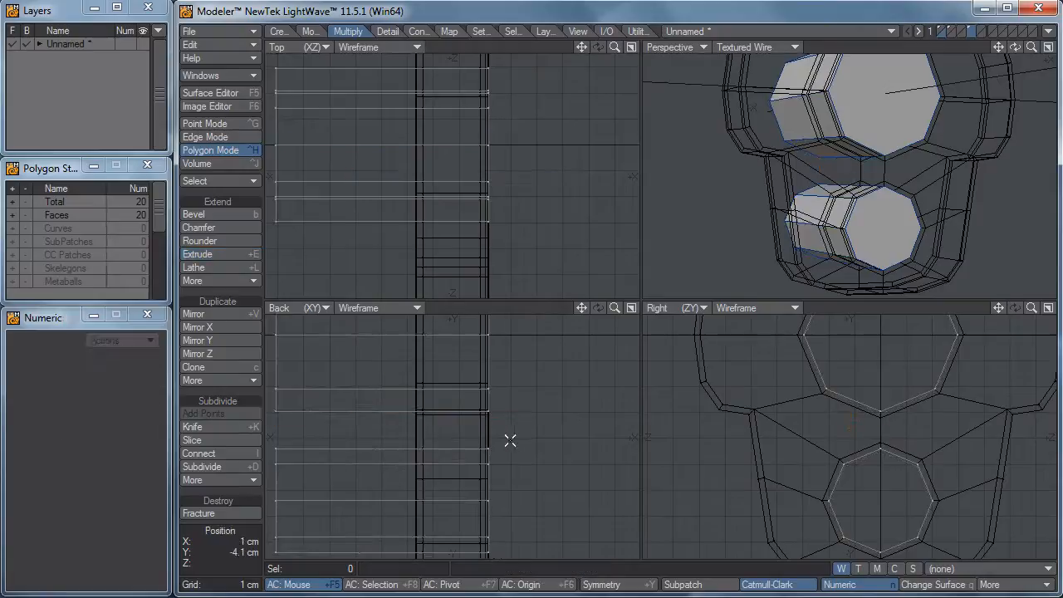
Bevel the end caps of both shafts in several passes to form tightened, chamfered rims, including a 4 mm inset without shift
{"action": "left_click", "coordinate": [460, 429]}
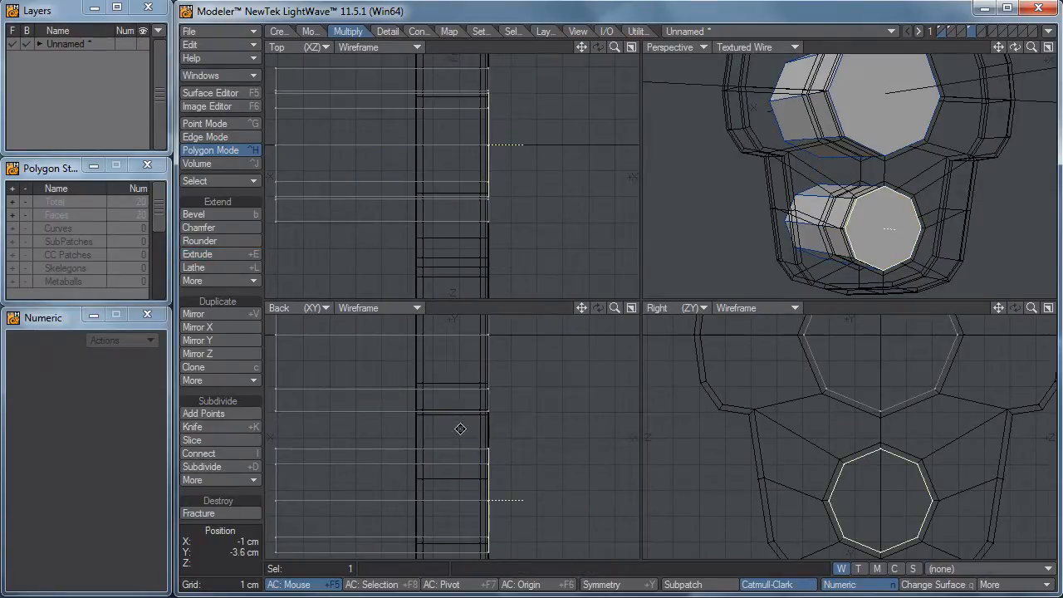
{"action": "left_click_drag", "start_coordinate": [477, 428], "coordinate": [459, 437], "text": "ctrl+alt"}
{"action": "left_click_drag", "start_coordinate": [458, 437], "coordinate": [487, 475], "text": "alt"}
{"action": "mouse_move", "coordinate": [538, 470]}
{"action": "right_mouse_down"}
{"action": "mouse_move", "coordinate": [477, 433]}
{"action": "mouse_move", "coordinate": [483, 440]}
{"action": "right_mouse_up"}
{"action": "key", "text": "a"}
{"action": "right_click_drag", "start_coordinate": [444, 563], "coordinate": [447, 561]}
{"action": "key", "text": "shift+a"}
{"action": "key", "text": "b"}
{"action": "left_click_drag", "start_coordinate": [574, 369], "coordinate": [579, 399], "text": "ctrl+alt"}
{"action": "left_click_drag", "start_coordinate": [579, 400], "coordinate": [537, 426], "text": "alt"}
{"action": "key", "text": "b"}
{"action": "key", "text": "b"}
{"action": "key", "text": "b"}
{"action": "key", "text": "b"}
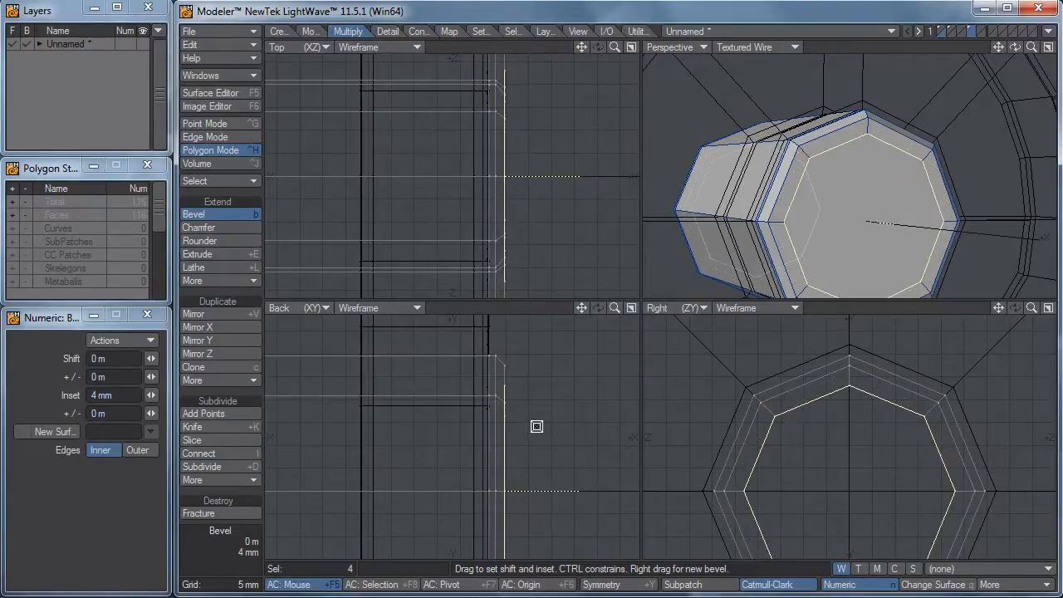
{"action": "key", "text": "b"}
{"action": "left_click", "coordinate": [229, 554]}
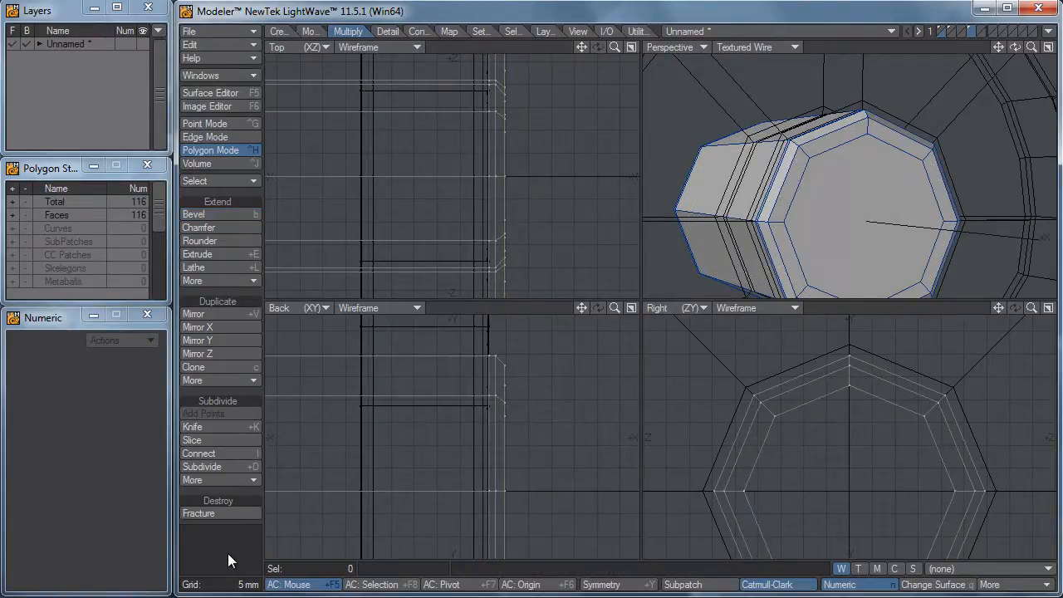
Preview both shafts with Catmull-Clark subdivision, and return them to plain polygons
{"action": "key", "text": "a"}
{"action": "key", "text": "Tab"}
{"action": "left_click_drag", "start_coordinate": [838, 195], "coordinate": [886, 185], "text": "alt"}
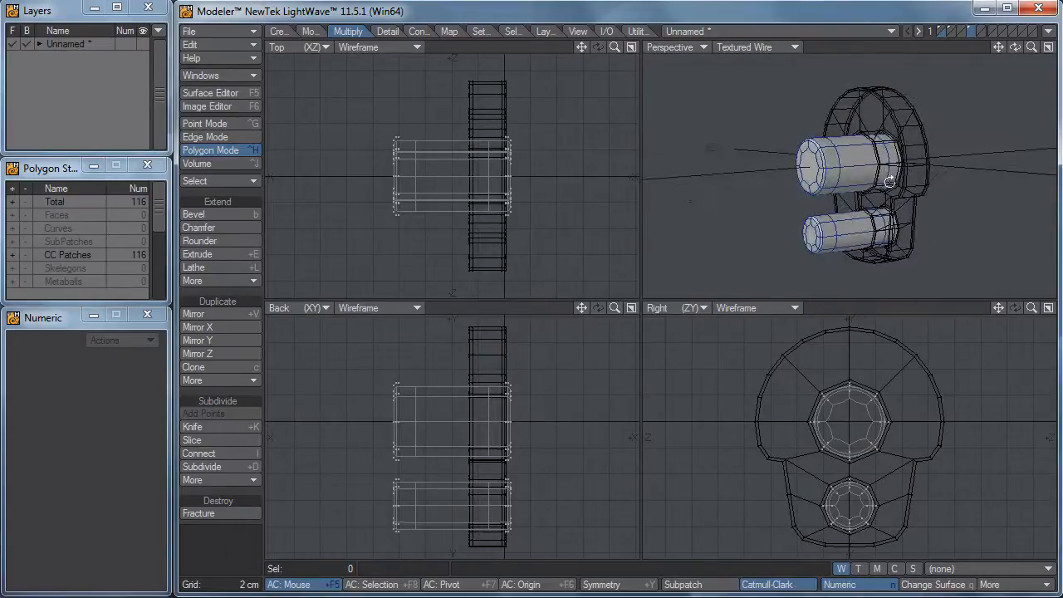
{"action": "key", "text": "Tab"}
Slice both shafts crosswise near their mid-length with the Knife
{"action": "key", "text": "shift+k"}
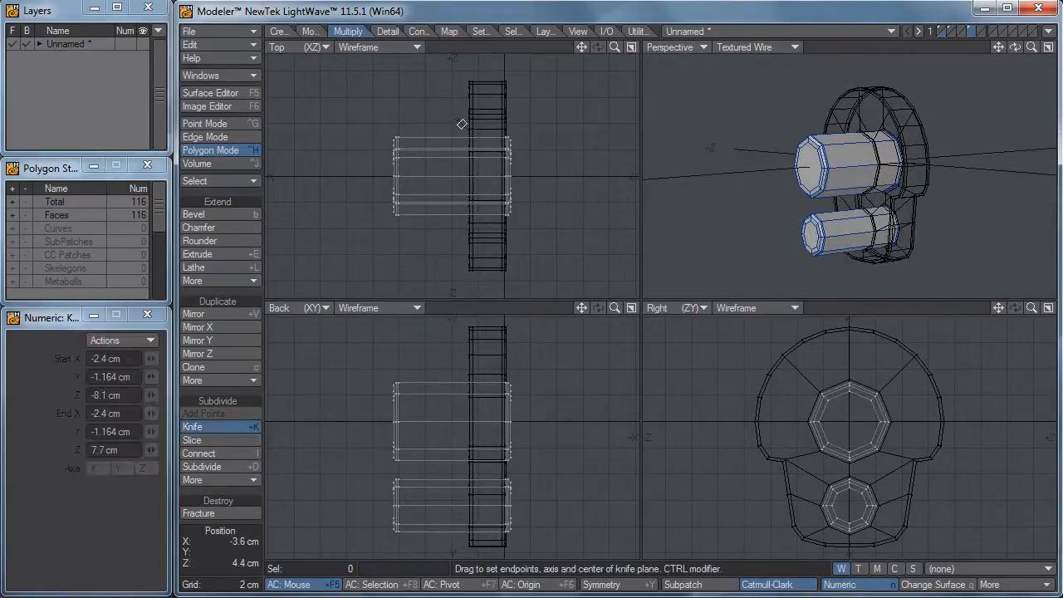
{"action": "left_click_drag", "start_coordinate": [454, 116], "coordinate": [459, 259]}
{"action": "key", "text": "space"}
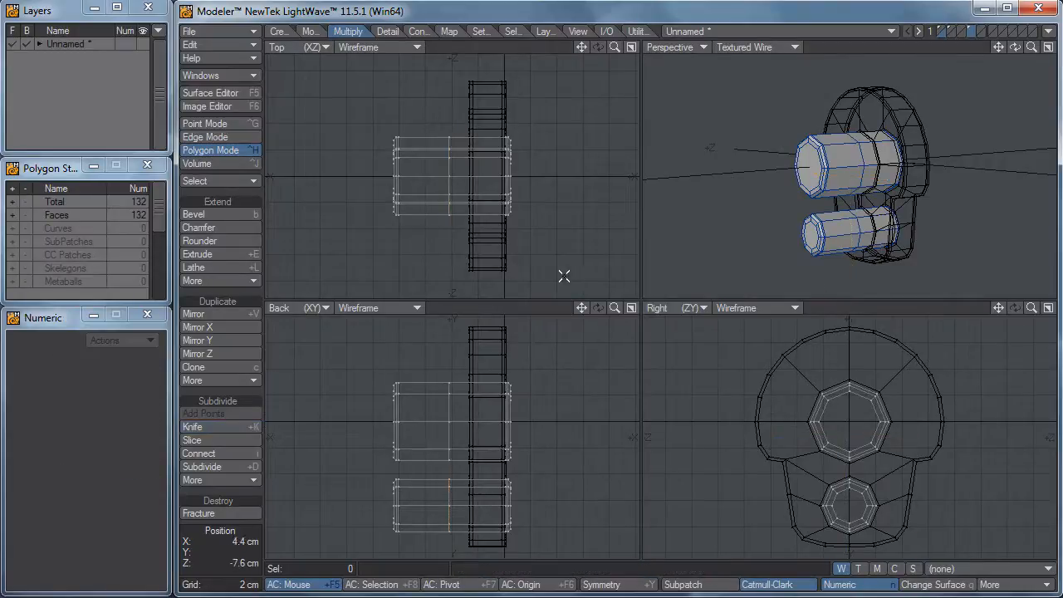
Move the points of the shafts' middle cut 3 mm along X
{"action": "mouse_move", "coordinate": [482, 187]}
{"action": "right_mouse_down"}
{"action": "mouse_move", "coordinate": [455, 262]}
{"action": "mouse_move", "coordinate": [480, 218]}
{"action": "right_mouse_up"}
{"action": "key", "text": "ctrl+g"}
{"action": "mouse_move", "coordinate": [474, 123]}
{"action": "right_mouse_down"}
{"action": "mouse_move", "coordinate": [443, 268]}
{"action": "mouse_move", "coordinate": [476, 187]}
{"action": "right_mouse_up"}
{"action": "key", "text": "t"}
{"action": "key", "text": "shift+a"}
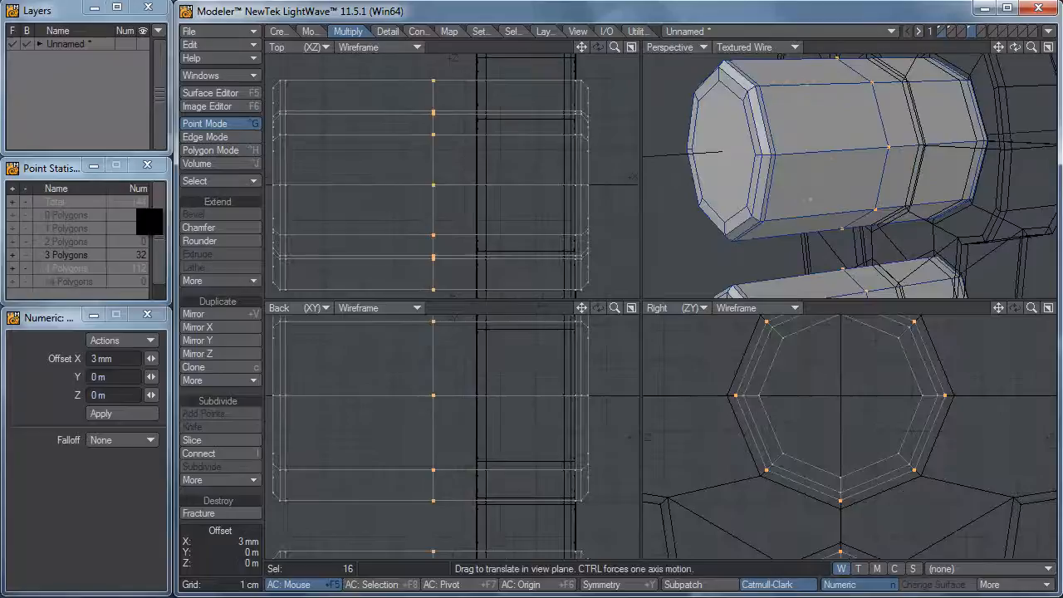
{"action": "key", "text": "space"}
{"action": "left_click", "coordinate": [250, 538]}
Inspect the sliced shafts against the background counterweight from several angles
{"action": "key", "text": "a"}
{"action": "left_click_drag", "start_coordinate": [929, 230], "coordinate": [868, 170], "text": "alt"}
{"action": "key", "text": "Tab"}
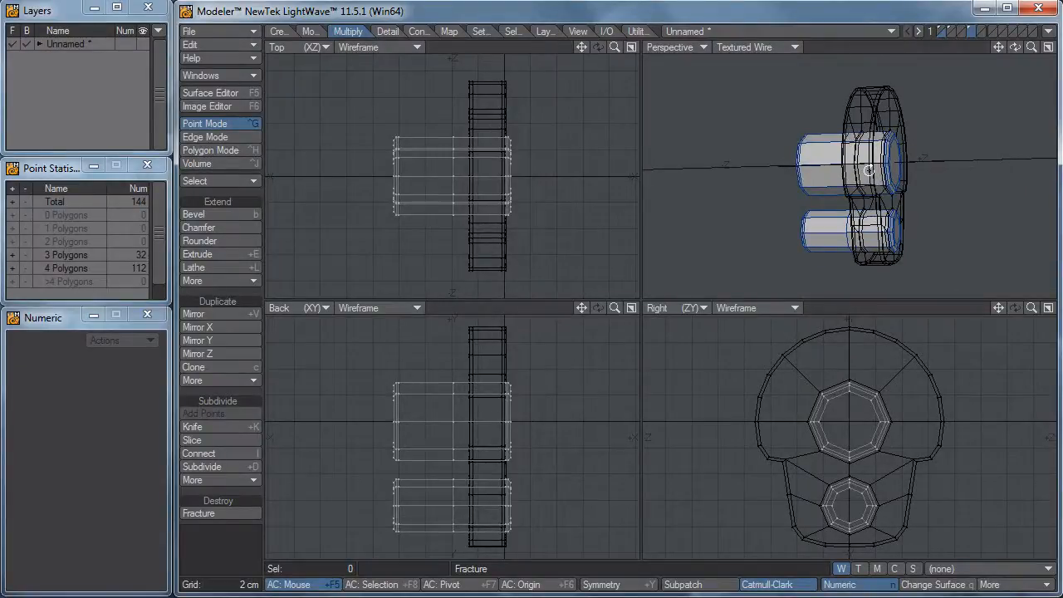
{"action": "left_click_drag", "start_coordinate": [885, 171], "coordinate": [867, 179], "text": "alt"}
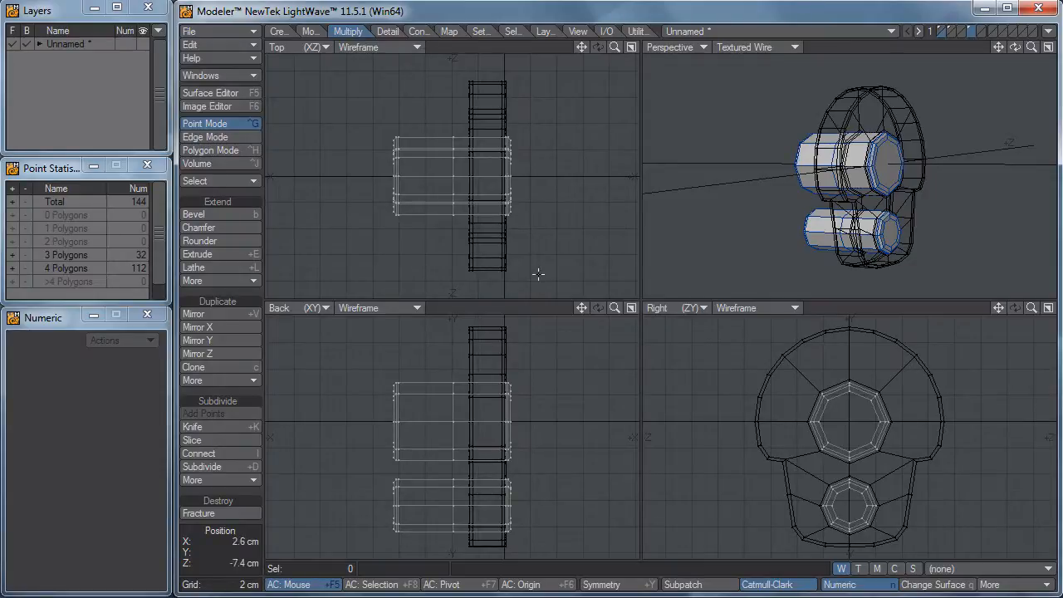
Bring the counterweight layer to the foreground and mirror the counterweight along X about X -5.6 cm
{"action": "key", "text": "apostrophe"}
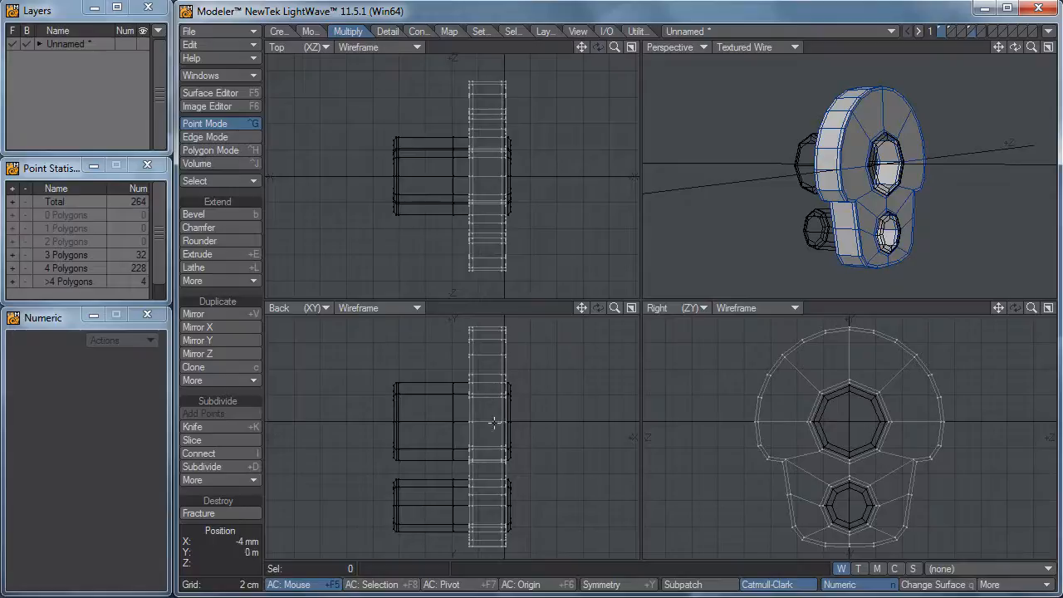
{"action": "key", "text": "shift+v"}
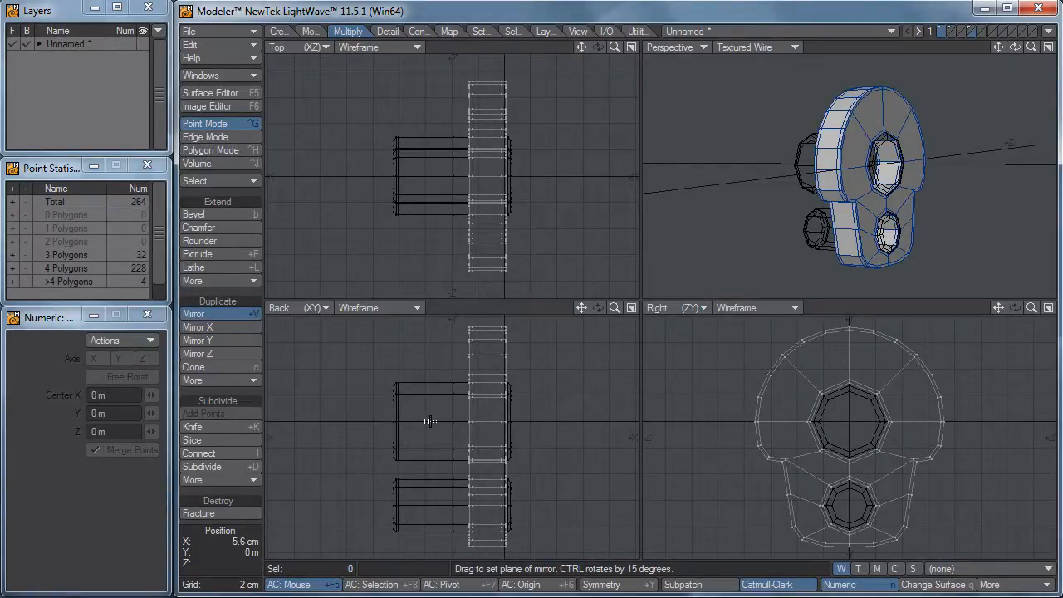
{"action": "left_click_drag", "start_coordinate": [429, 408], "coordinate": [425, 433]}
{"action": "key", "text": "space"}
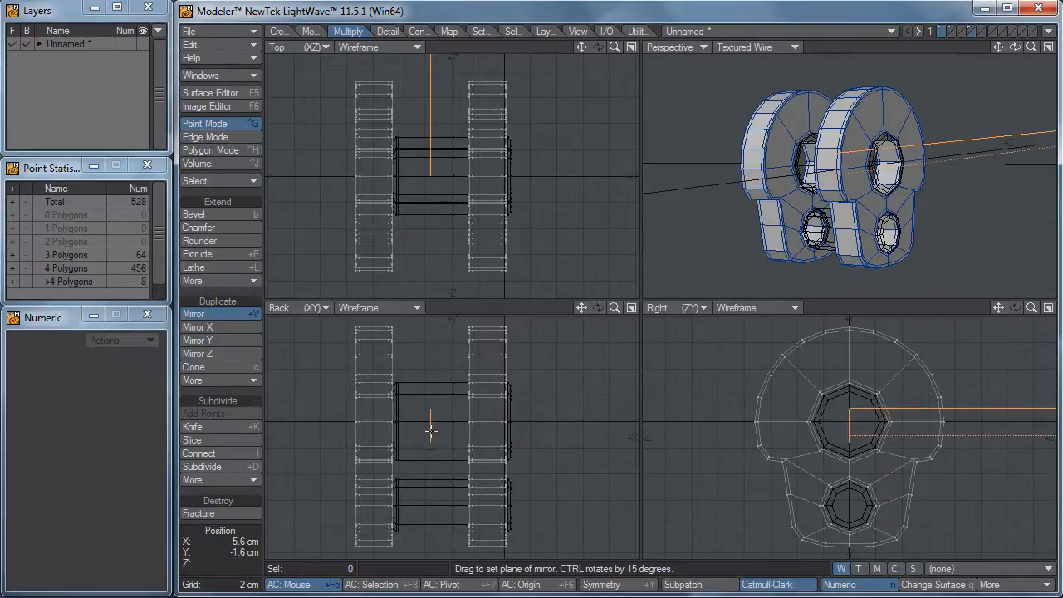
Move the mirrored counterweight 1.8 cm along X, closer to the original one
{"action": "mouse_move", "coordinate": [305, 342]}
{"action": "right_mouse_down"}
{"action": "mouse_move", "coordinate": [417, 591]}
{"action": "mouse_move", "coordinate": [427, 510]}
{"action": "right_mouse_up"}
{"action": "key", "text": "t"}
{"action": "left_click_drag", "start_coordinate": [427, 510], "coordinate": [451, 510], "text": "ctrl"}
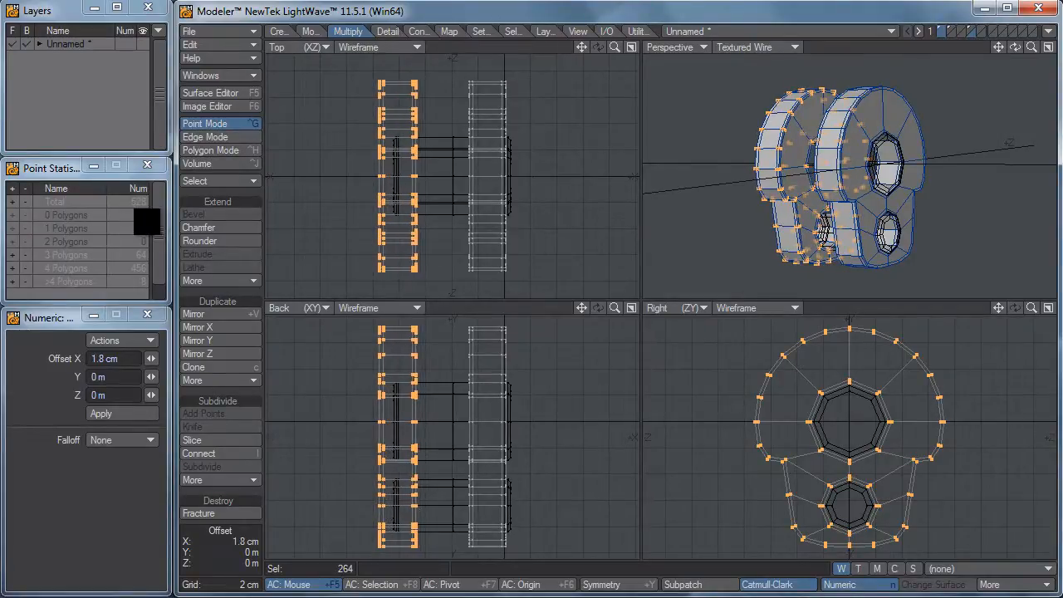
{"action": "key", "text": "space"}
{"action": "left_click", "coordinate": [236, 559]}
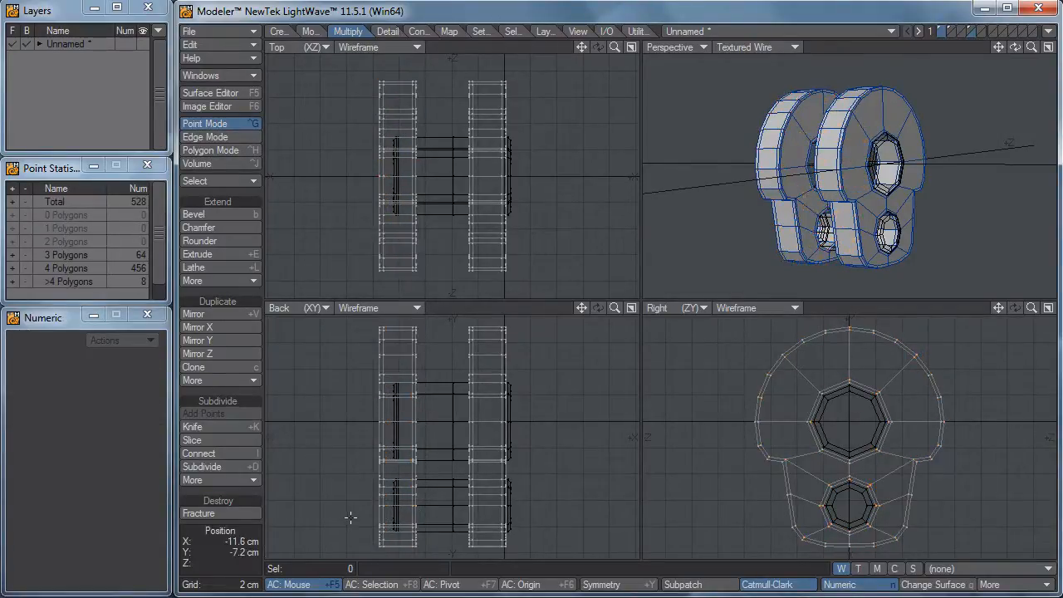
Bring the shaft layer to the foreground and extend the lower shaft's far end in negative X to the second counterweight's outer face
{"action": "key", "text": "apostrophe"}
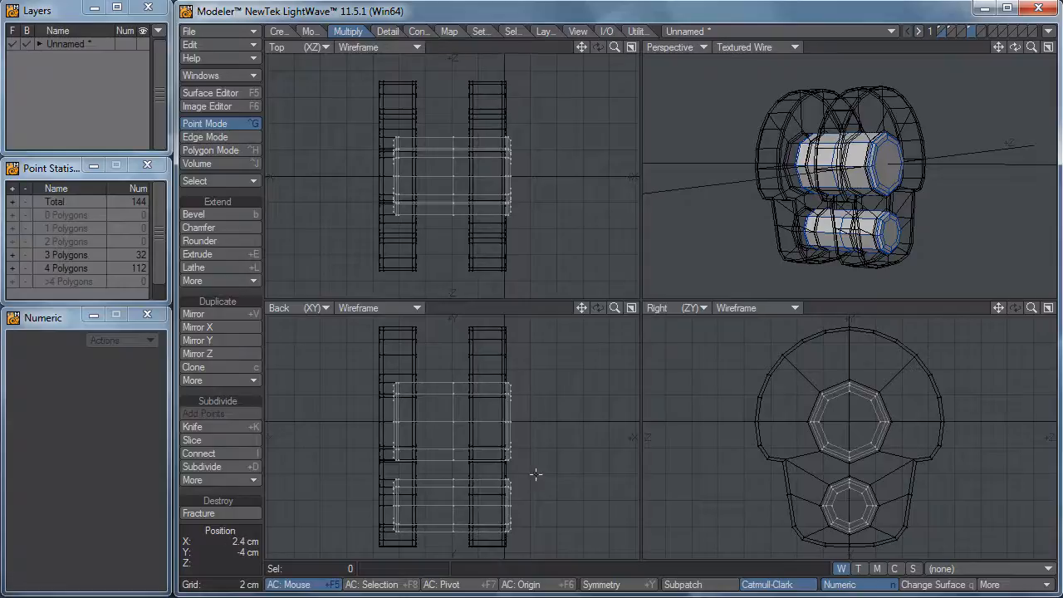
{"action": "right_click_drag", "start_coordinate": [554, 539], "coordinate": [557, 508]}
{"action": "mouse_move", "coordinate": [503, 491]}
{"action": "left_mouse_down", "text": "ctrl+alt"}
{"action": "mouse_move", "coordinate": [593, 490]}
{"action": "mouse_move", "coordinate": [581, 501]}
{"action": "left_mouse_up", "text": "ctrl+alt"}
{"action": "key", "text": "t"}
{"action": "key", "text": "space"}
{"action": "mouse_move", "coordinate": [569, 485]}
{"action": "right_mouse_down"}
{"action": "mouse_move", "coordinate": [421, 564]}
{"action": "mouse_move", "coordinate": [583, 578]}
{"action": "right_mouse_up"}
{"action": "key", "text": "shift+a"}
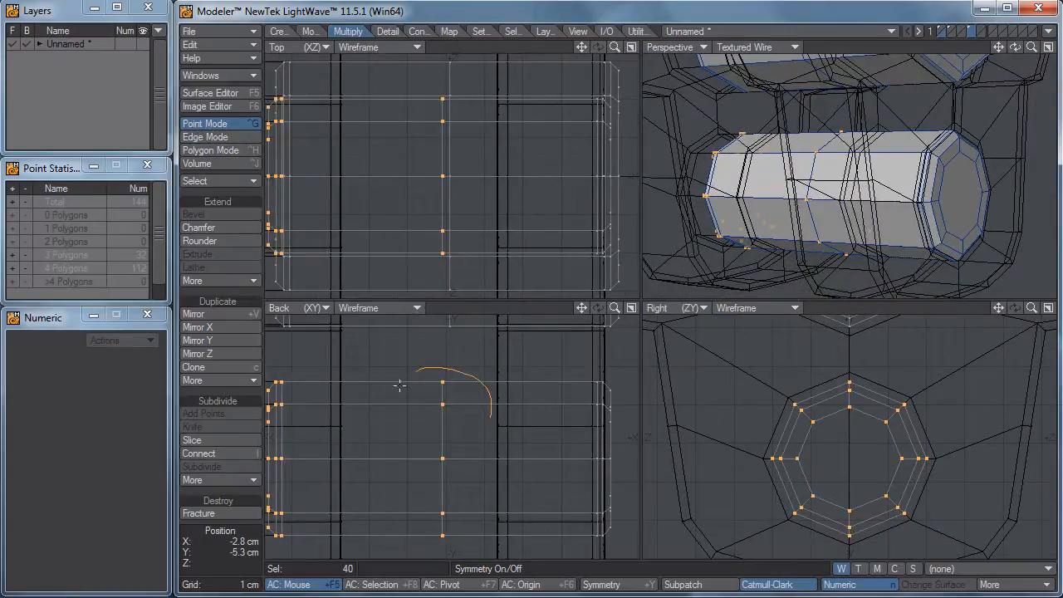
{"action": "right_click_drag", "start_coordinate": [399, 385], "coordinate": [438, 570]}
{"action": "mouse_move", "coordinate": [454, 500]}
{"action": "left_mouse_down", "text": "alt"}
{"action": "mouse_move", "coordinate": [561, 503]}
{"action": "mouse_move", "coordinate": [496, 474]}
{"action": "left_mouse_up", "text": "alt"}
{"action": "key", "text": "t"}
{"action": "scroll", "coordinate": [347, 374], "scroll_direction": "up", "scroll_amount": 4}
{"action": "left_click_drag", "start_coordinate": [465, 417], "coordinate": [363, 465]}
{"action": "key", "text": "space"}
Shift the lower shaft's middle ring of points slightly in negative X, towards the midpoint between the two counterweights
{"action": "mouse_move", "coordinate": [484, 417]}
{"action": "right_mouse_down"}
{"action": "mouse_move", "coordinate": [491, 580]}
{"action": "mouse_move", "coordinate": [506, 561]}
{"action": "right_mouse_up"}
{"action": "mouse_move", "coordinate": [538, 522]}
{"action": "left_mouse_down", "text": "alt"}
{"action": "mouse_move", "coordinate": [481, 470]}
{"action": "mouse_move", "coordinate": [443, 479]}
{"action": "left_mouse_up", "text": "alt"}
{"action": "mouse_move", "coordinate": [483, 526]}
{"action": "right_mouse_down"}
{"action": "mouse_move", "coordinate": [481, 546]}
{"action": "mouse_move", "coordinate": [516, 358]}
{"action": "mouse_move", "coordinate": [484, 482]}
{"action": "right_mouse_up"}
{"action": "key", "text": "t"}
{"action": "left_click_drag", "start_coordinate": [555, 491], "coordinate": [541, 490]}
{"action": "key", "text": "space"}
{"action": "mouse_move", "coordinate": [487, 520]}
{"action": "right_mouse_down"}
{"action": "mouse_move", "coordinate": [420, 417]}
{"action": "mouse_move", "coordinate": [424, 407]}
{"action": "right_mouse_up"}
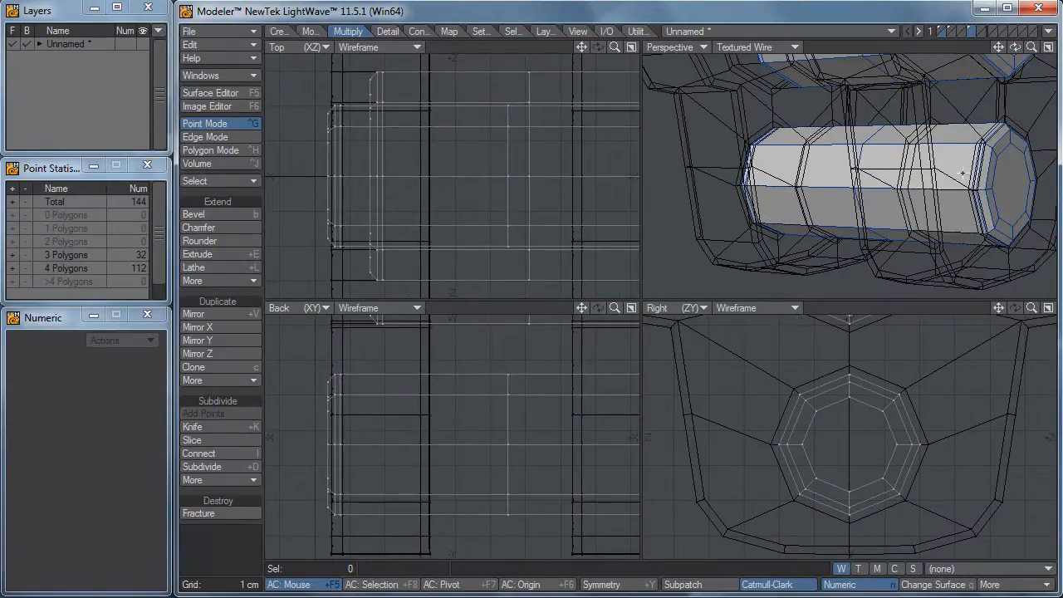
Select all points of the upper shaft and move it -7.2 cm along X
{"action": "scroll", "coordinate": [954, 173], "scroll_direction": "down", "scroll_amount": 3}
{"action": "left_click_drag", "start_coordinate": [567, 406], "coordinate": [497, 470], "text": "alt"}
{"action": "right_click_drag", "start_coordinate": [533, 465], "coordinate": [506, 300]}
{"action": "right_click_drag", "start_coordinate": [444, 467], "coordinate": [538, 453]}
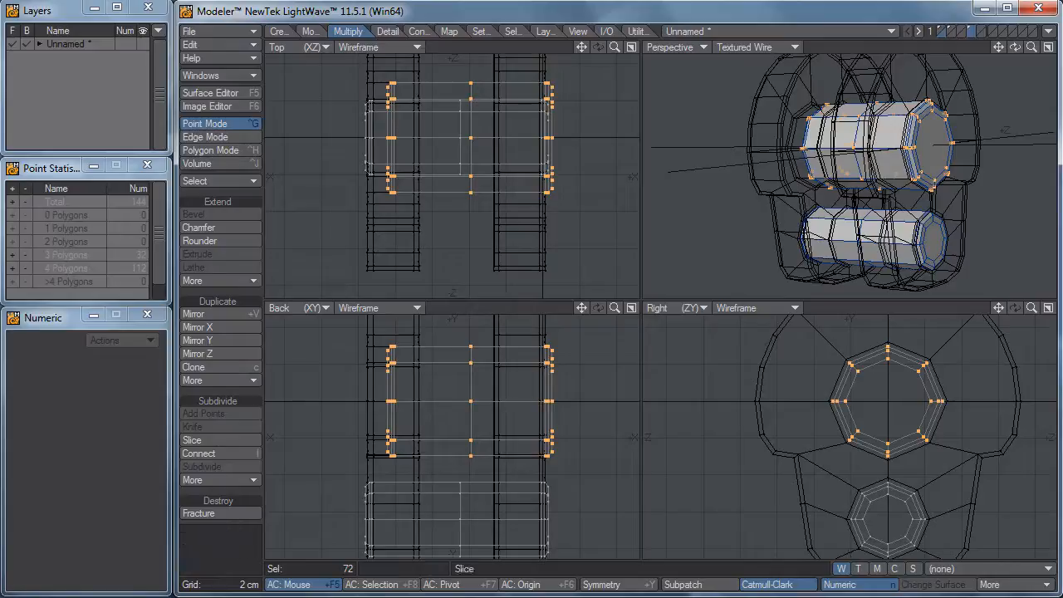
{"action": "key", "text": "t"}
{"action": "left_click_drag", "start_coordinate": [538, 408], "coordinate": [405, 407]}
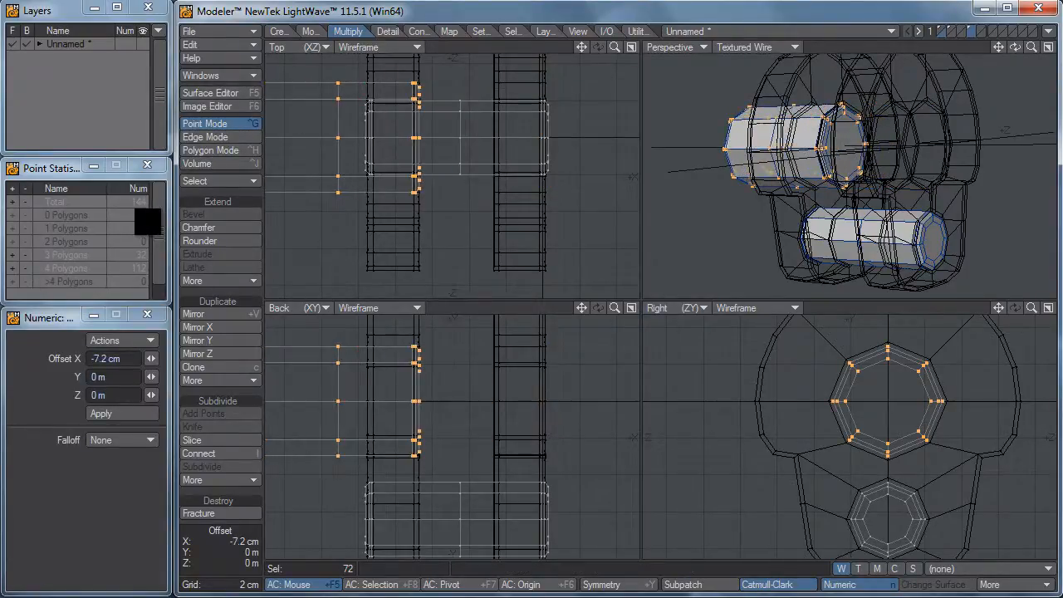
{"action": "key", "text": "shift+v"}
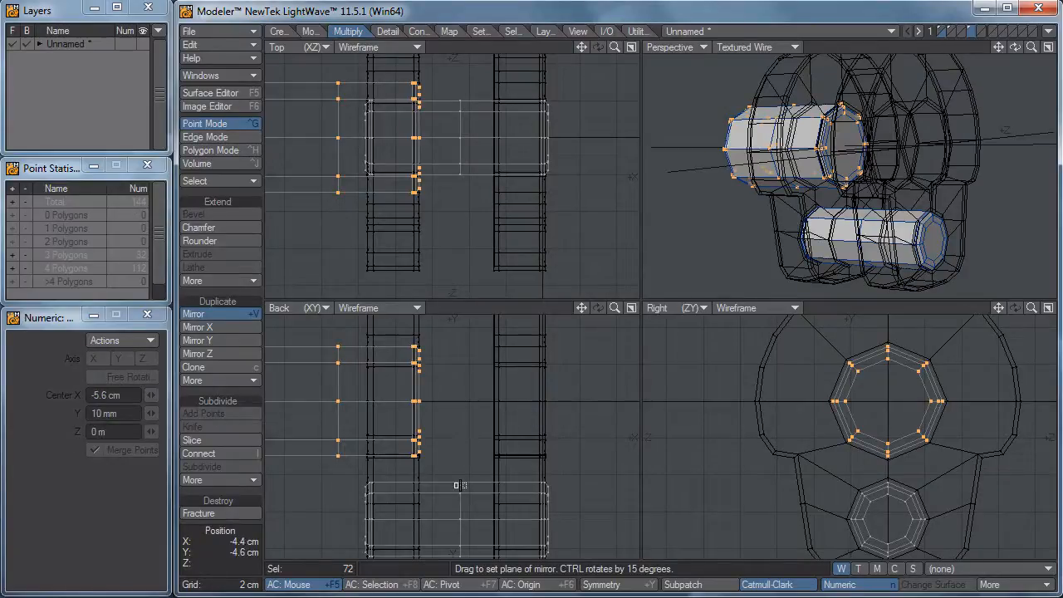
{"action": "left_click_drag", "start_coordinate": [456, 485], "coordinate": [456, 488]}
{"action": "left_click", "coordinate": [205, 136]}
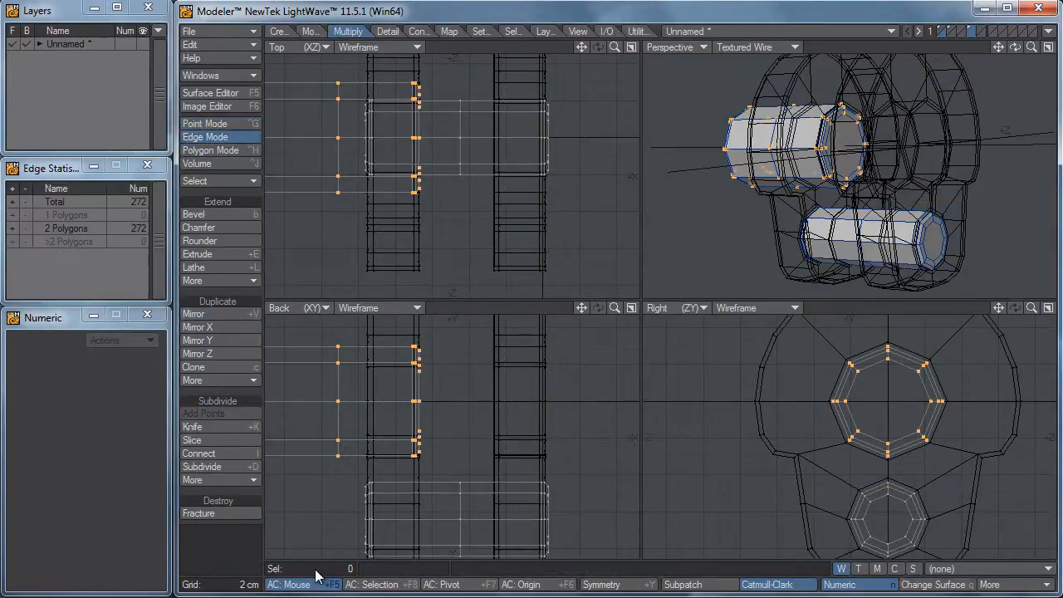
Select all connected polygons of the upper shaft and mirror them along X about X -4.6 cm
{"action": "left_click", "coordinate": [371, 455]}
{"action": "key", "text": "ctrl+h"}
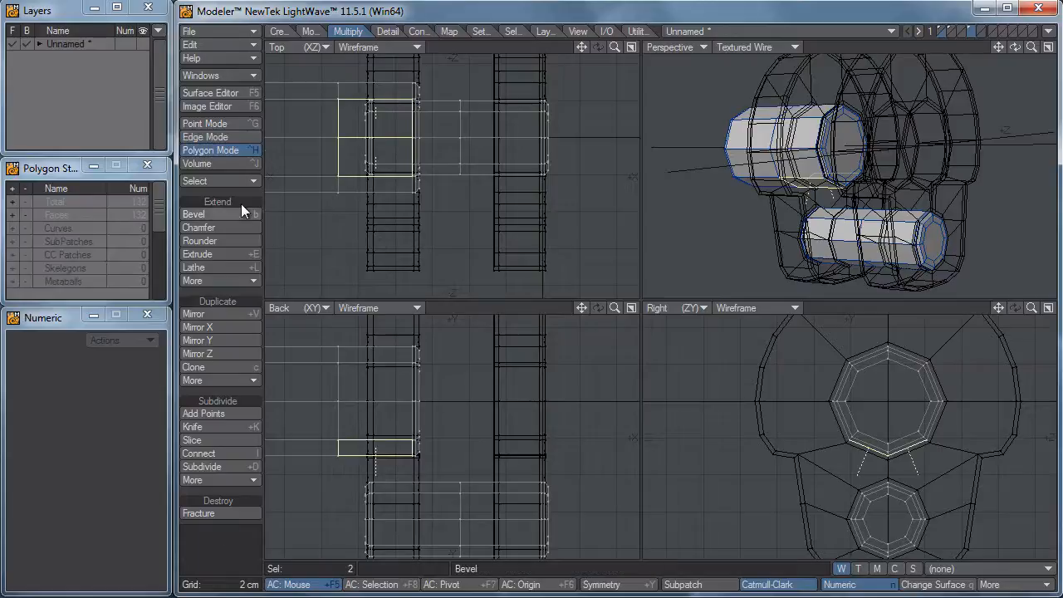
{"action": "left_click", "coordinate": [238, 181]}
{"action": "left_click", "coordinate": [236, 246]}
{"action": "key", "text": "shift+v"}
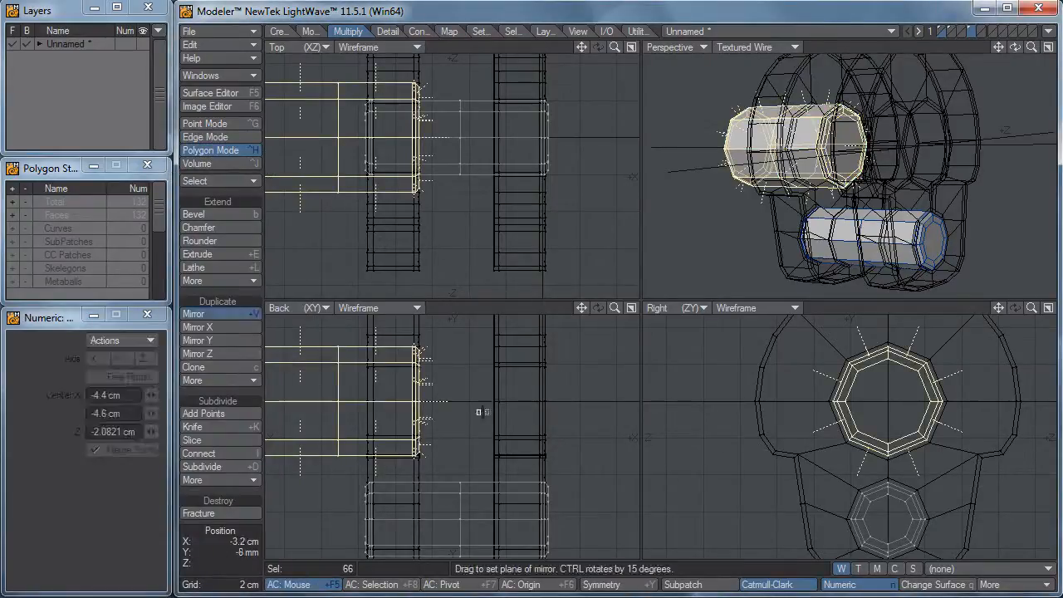
{"action": "left_click", "coordinate": [458, 420]}
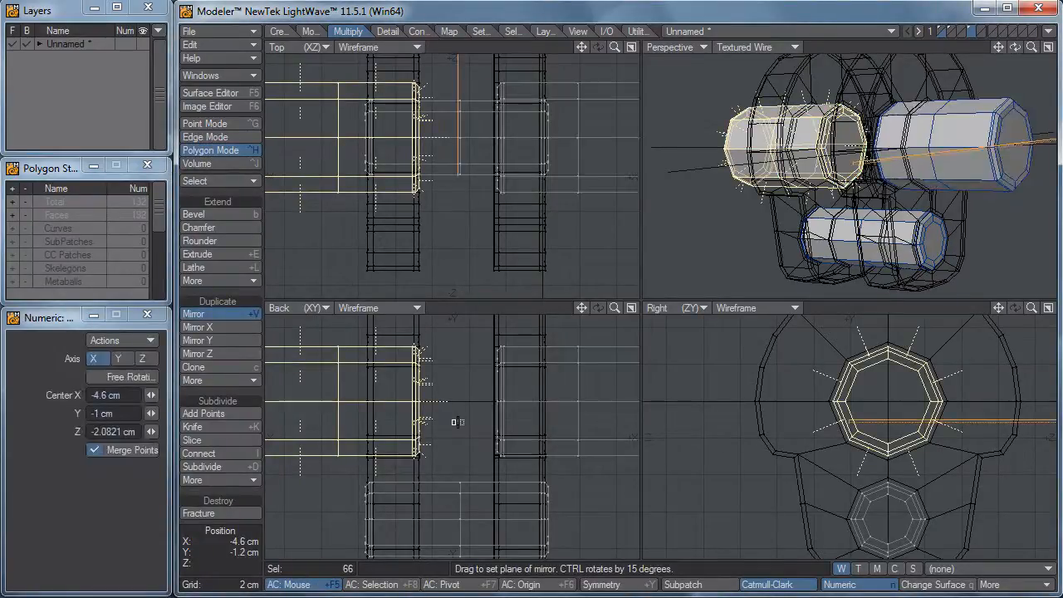
Select all connected polygons of the upper shaft on the positive-X side and move it -1000 um along X
{"action": "key", "text": "space"}
{"action": "left_click", "coordinate": [236, 577]}
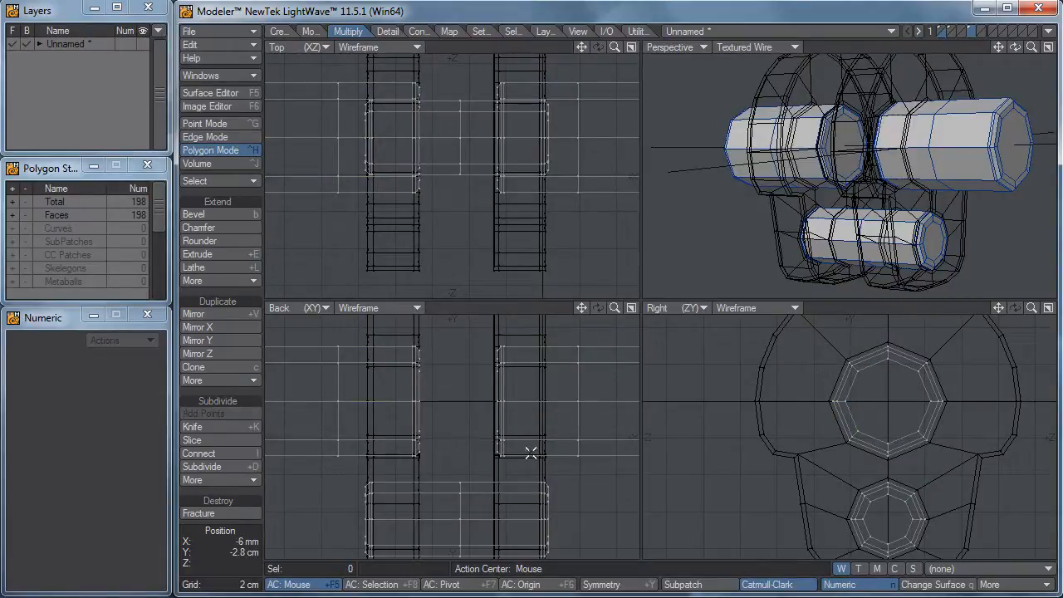
{"action": "left_click", "coordinate": [531, 452]}
{"action": "left_click", "coordinate": [238, 181]}
{"action": "left_click", "coordinate": [274, 177]}
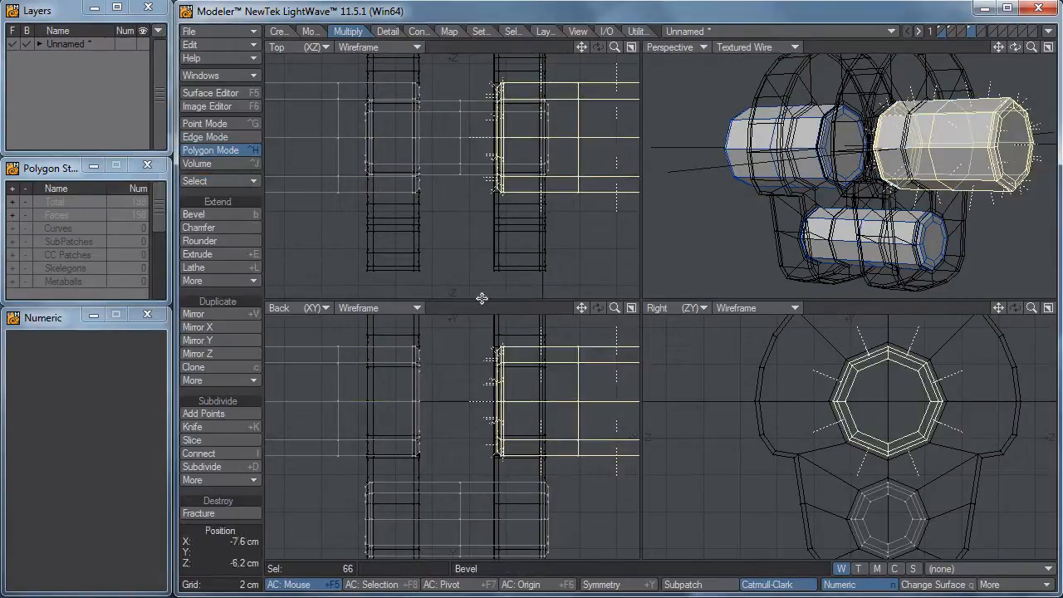
{"action": "key", "text": "t"}
{"action": "left_click_drag", "start_coordinate": [497, 347], "coordinate": [631, 365], "text": "ctrl+alt"}
{"action": "left_click_drag", "start_coordinate": [506, 365], "coordinate": [496, 370]}
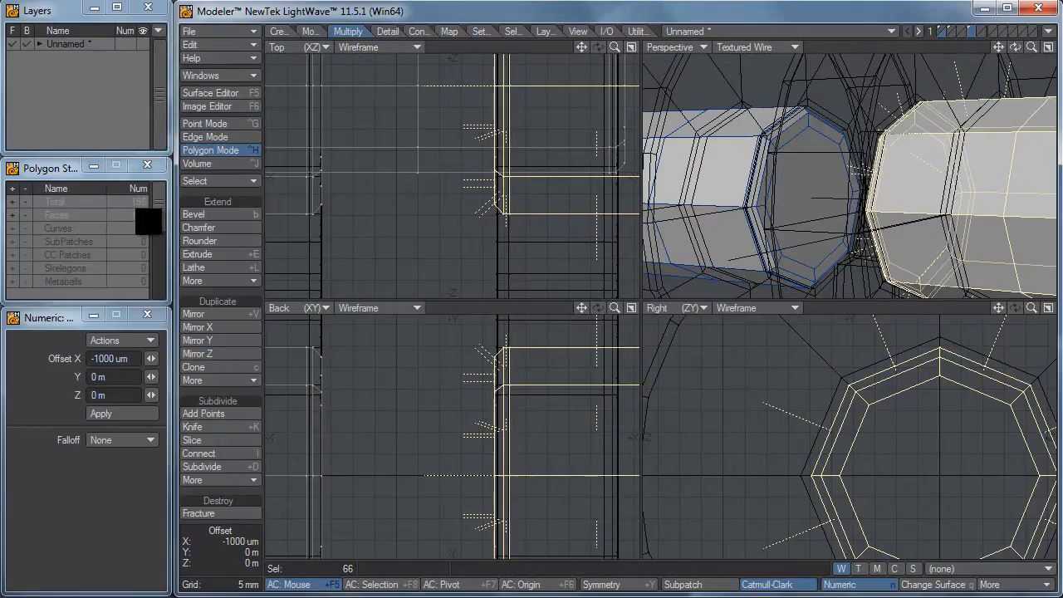
{"action": "key", "text": "space"}
{"action": "left_click", "coordinate": [216, 574]}
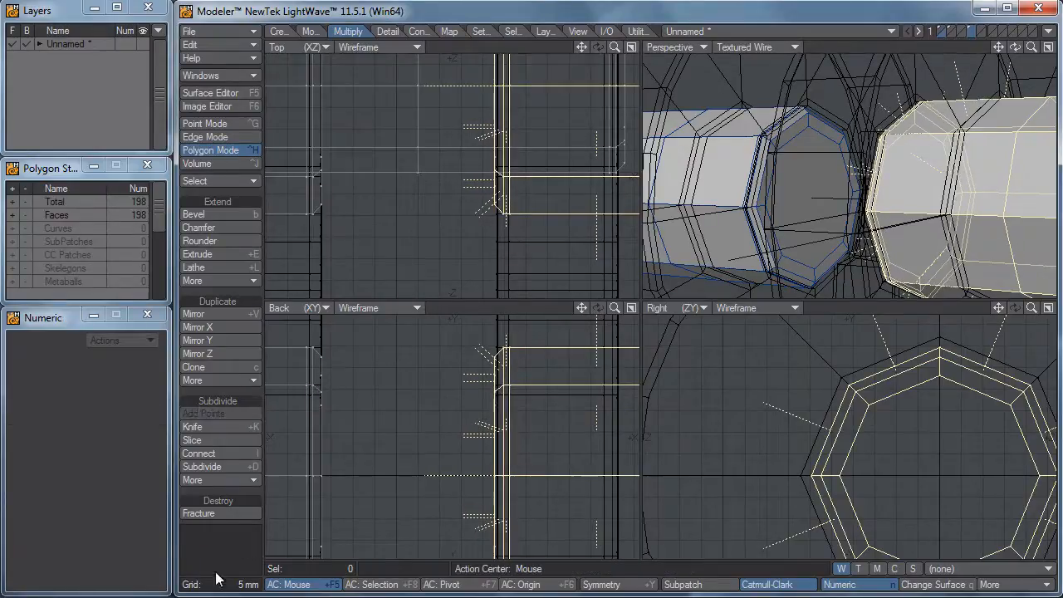
Select all connected polygons of the negative-X upper shaft and move it 1 mm along X
{"action": "left_click", "coordinate": [321, 457]}
{"action": "key", "text": "bracketright"}
{"action": "key", "text": "t"}
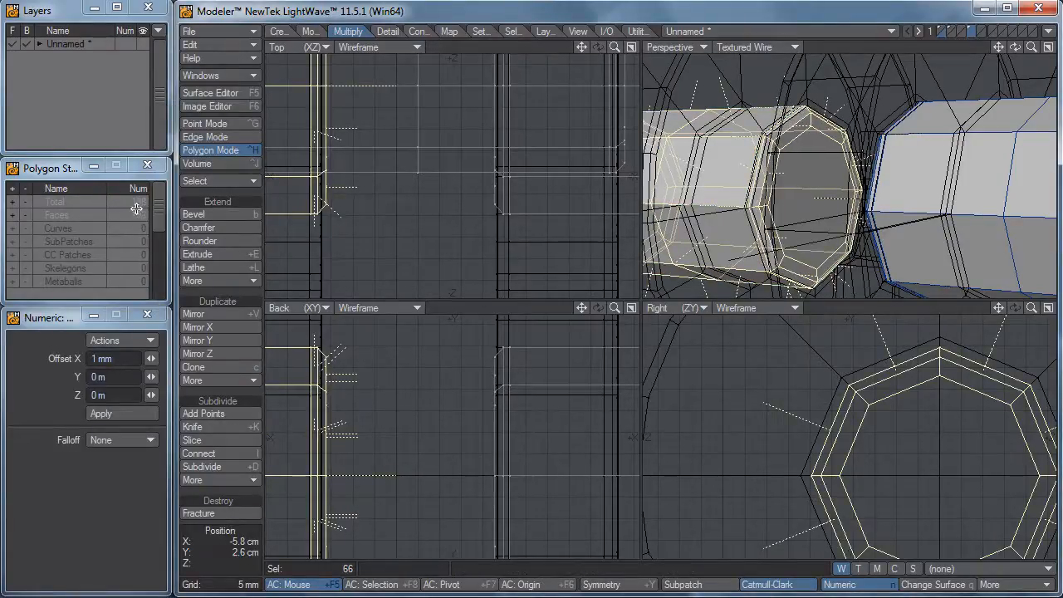
{"action": "key", "text": "space"}
{"action": "key", "text": "slash"}
Bring the counterweight layer to the foreground with the shafts, convert all parts to Catmull-Clark patches and inspect the assembly
{"action": "key", "text": "a"}
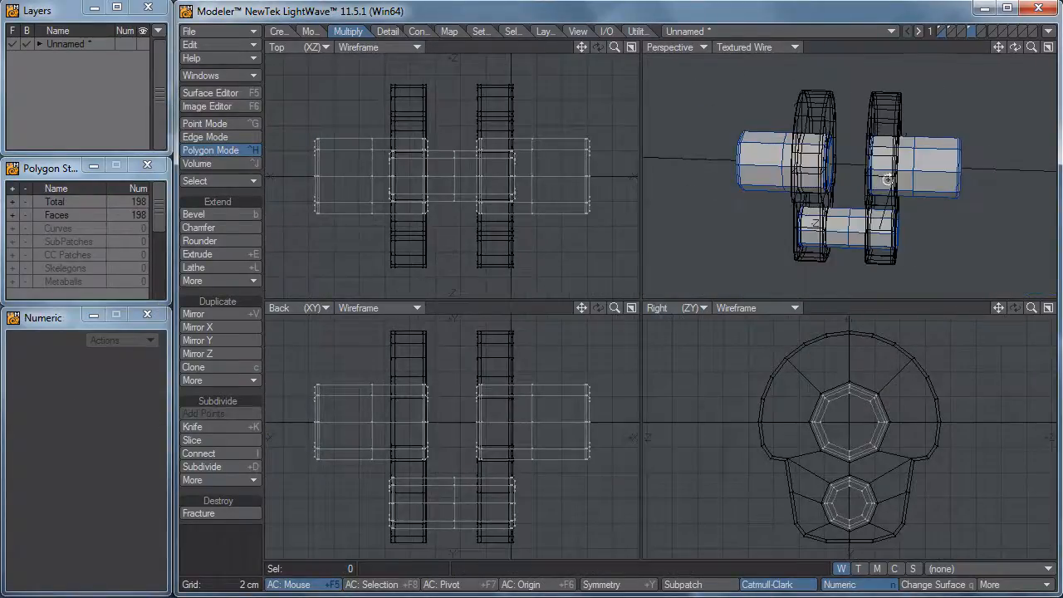
{"action": "left_click", "coordinate": [940, 28], "text": "shift"}
{"action": "left_click_drag", "start_coordinate": [851, 168], "coordinate": [887, 196], "text": "alt"}
{"action": "key", "text": "Tab"}
{"action": "scroll", "coordinate": [531, 399], "scroll_direction": "down", "scroll_amount": 3}
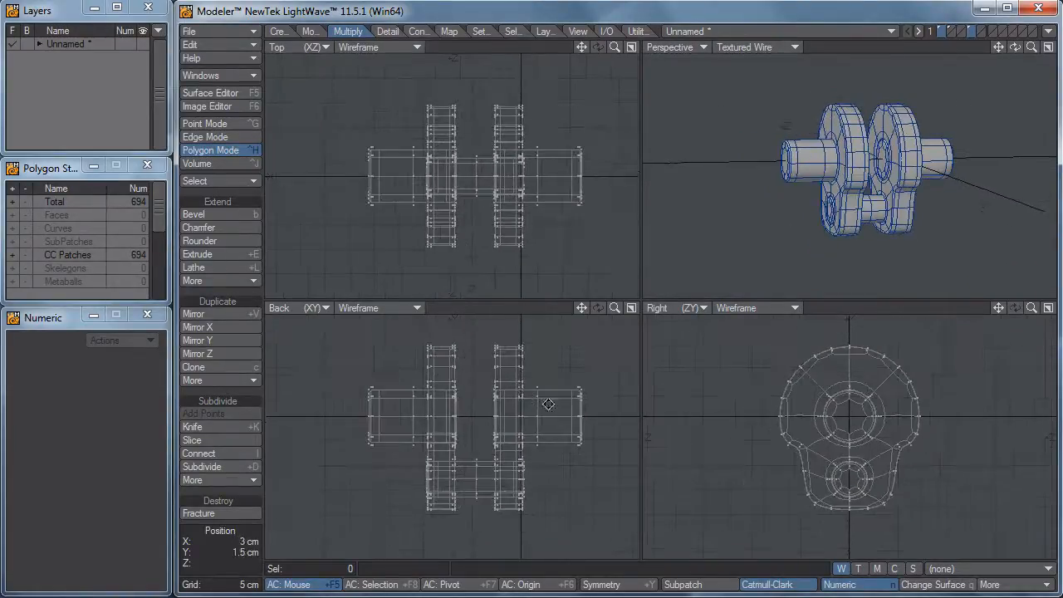
{"action": "scroll", "coordinate": [544, 422], "scroll_direction": "down", "scroll_amount": 4}
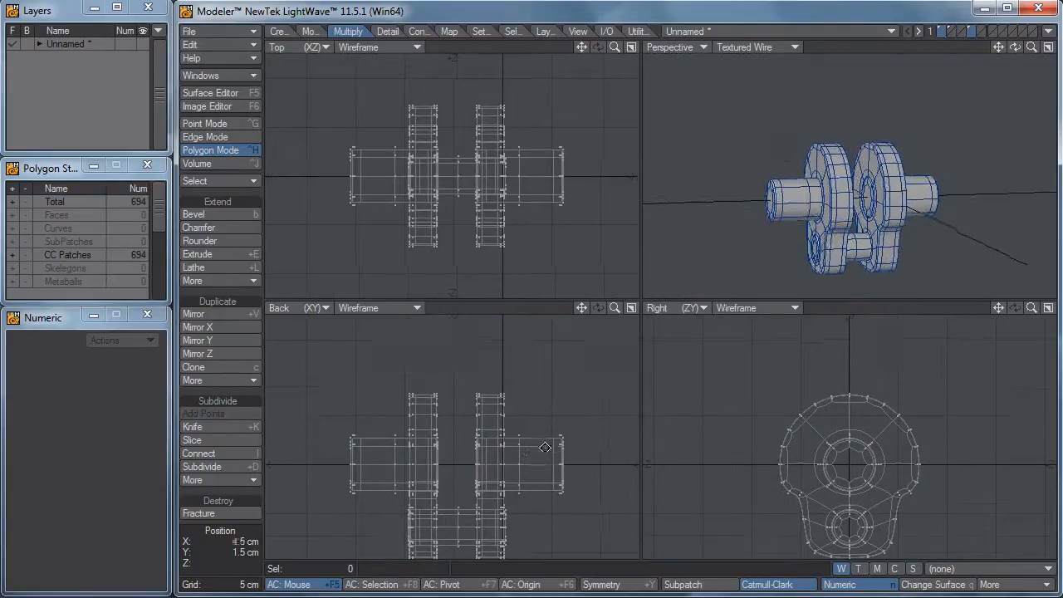
{"action": "left_click_drag", "start_coordinate": [524, 458], "coordinate": [521, 455], "text": "ctrl+alt"}
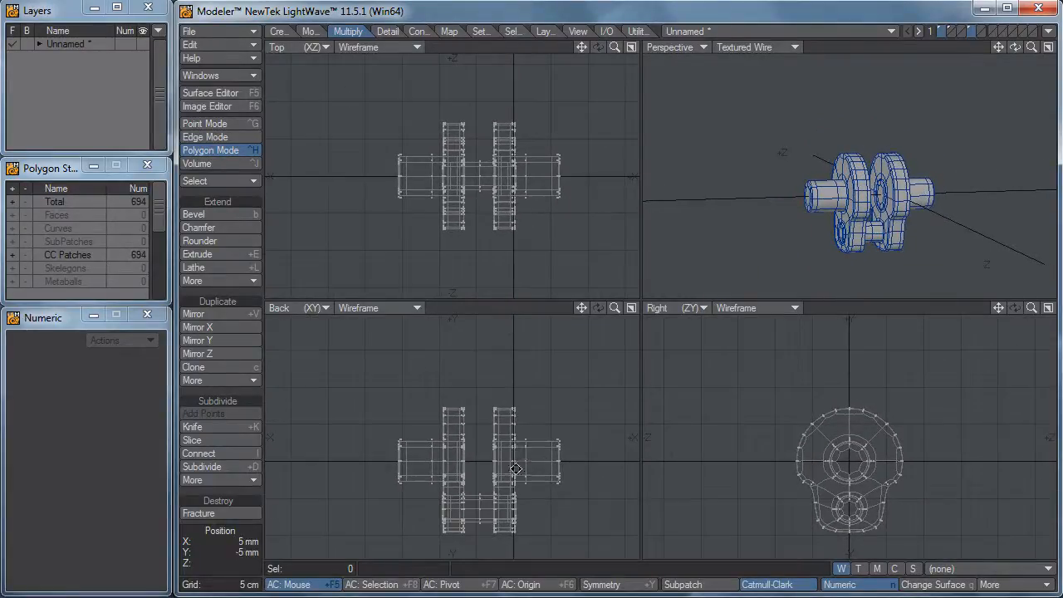
{"action": "left_click_drag", "start_coordinate": [486, 526], "coordinate": [475, 500], "text": "alt"}
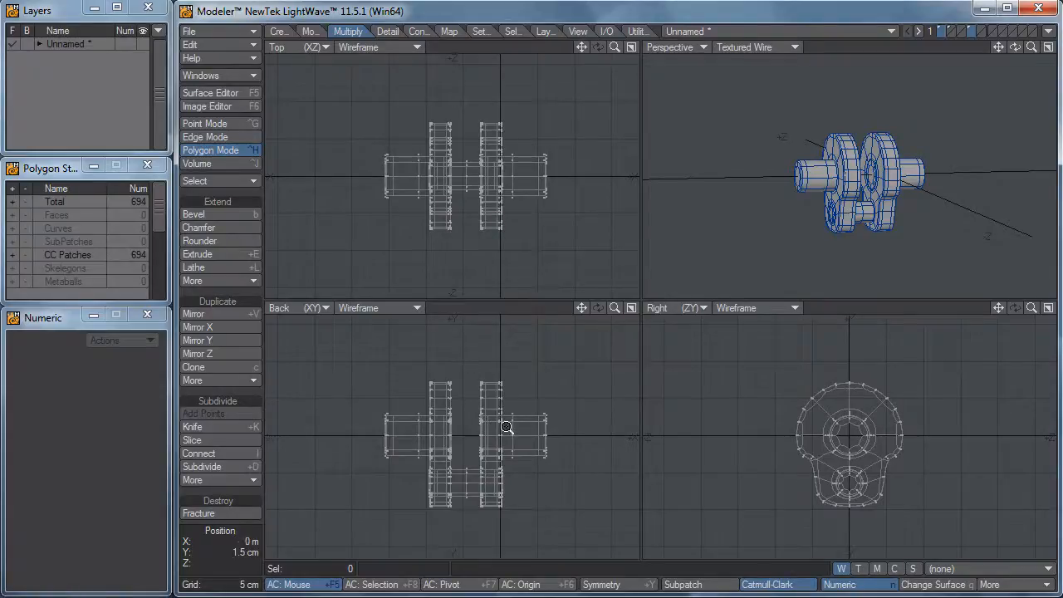
{"action": "scroll", "coordinate": [859, 493], "scroll_direction": "up", "scroll_amount": 3}
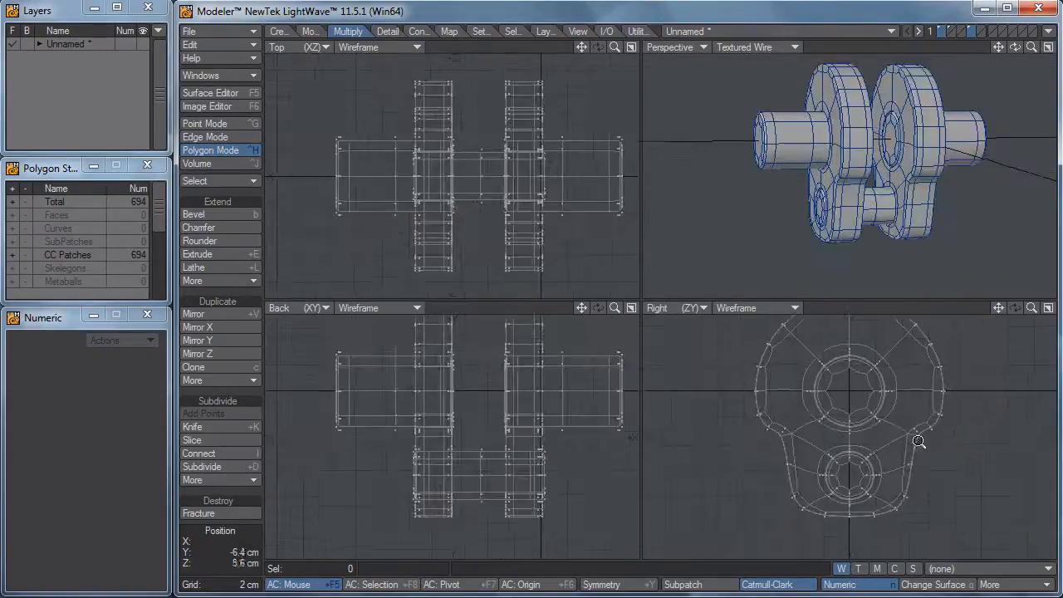
In an empty layer with the shafts as background, create an 8-sided X-axis disc around the lower shaft, radius 1.9 cm, about 1.3 cm thick
{"action": "left_click", "coordinate": [969, 30]}
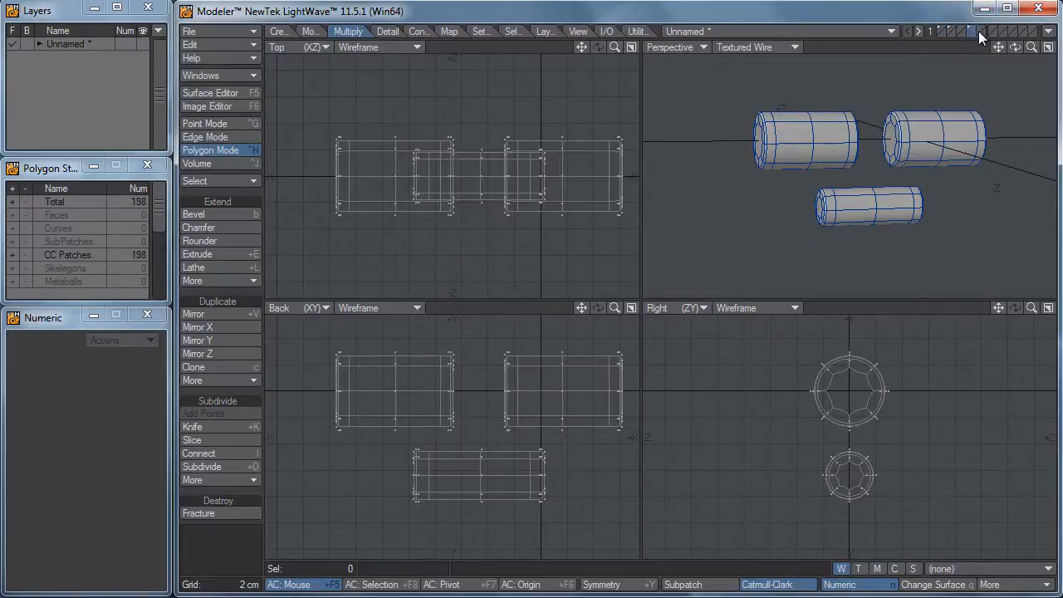
{"action": "left_click", "coordinate": [979, 31]}
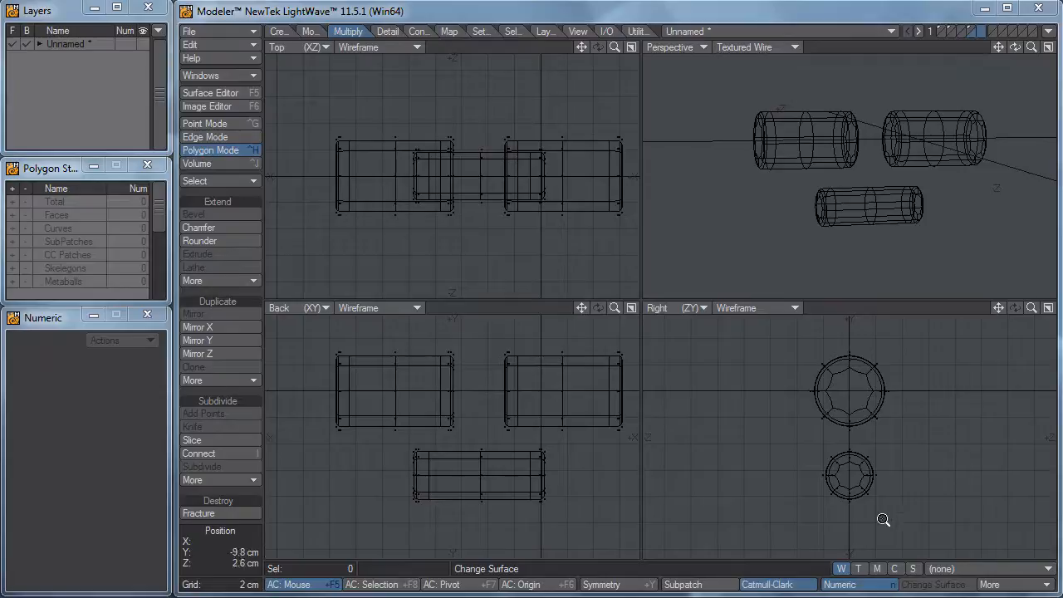
{"action": "scroll", "coordinate": [901, 491], "scroll_direction": "up", "scroll_amount": 3}
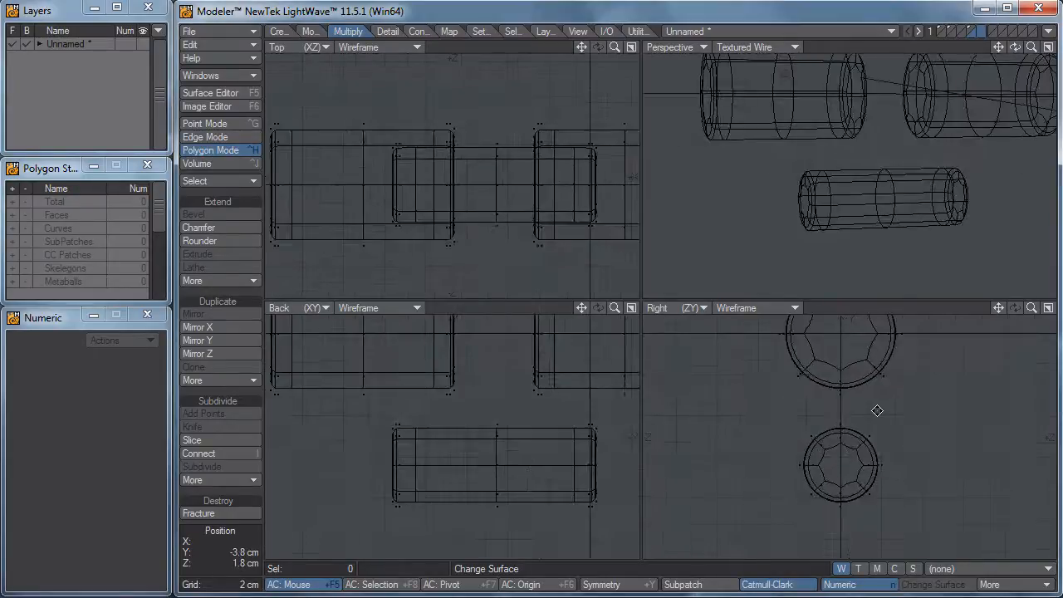
{"action": "left_click", "coordinate": [280, 31]}
{"action": "left_click", "coordinate": [226, 240]}
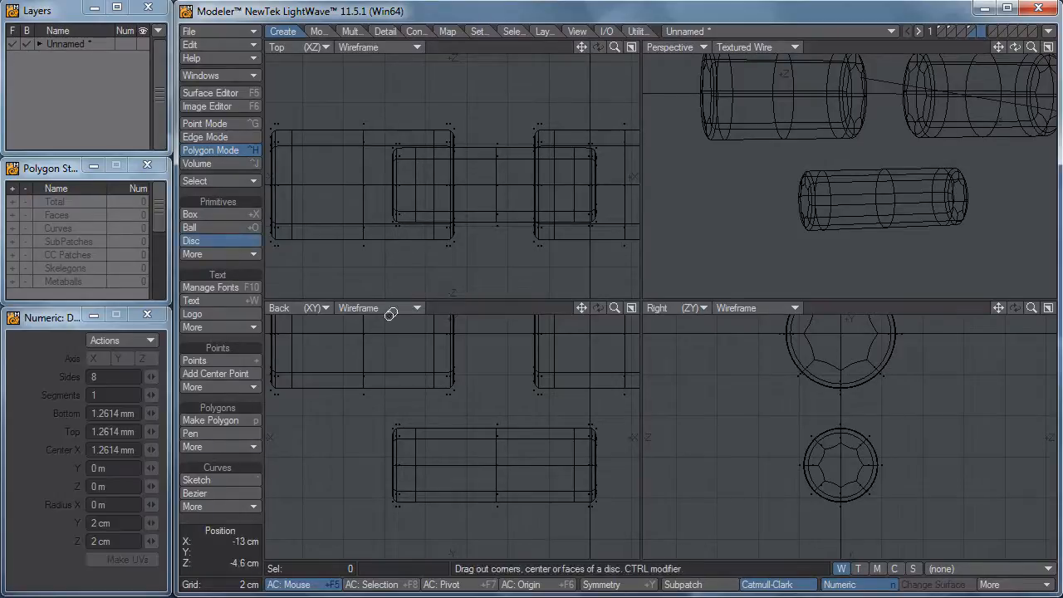
{"action": "scroll", "coordinate": [845, 464], "scroll_direction": "up", "scroll_amount": 2}
{"action": "left_click_drag", "start_coordinate": [840, 463], "coordinate": [882, 507]}
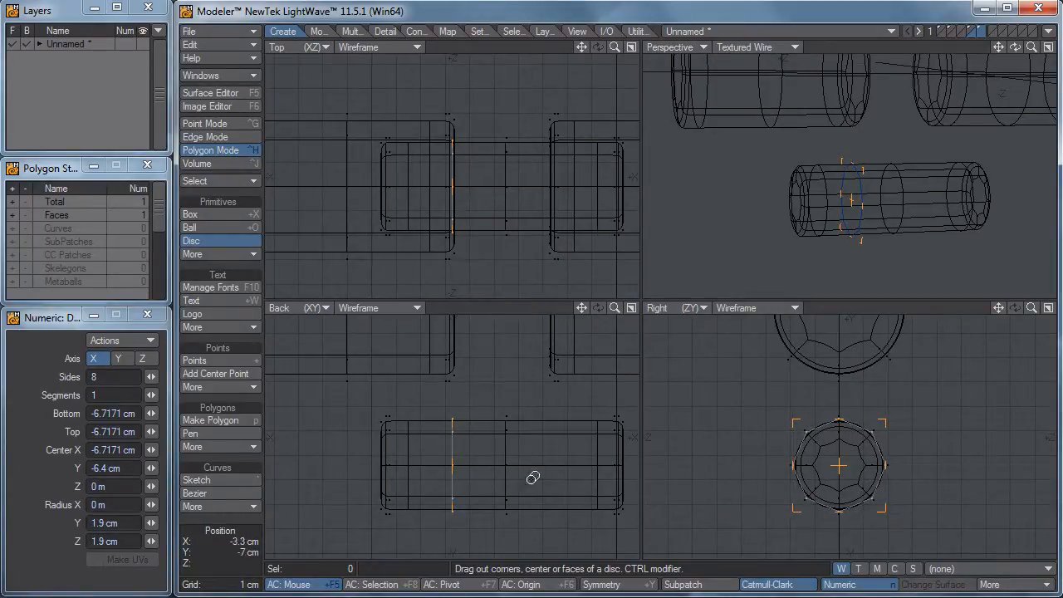
{"action": "scroll", "coordinate": [462, 463], "scroll_direction": "up", "scroll_amount": 2}
{"action": "left_click_drag", "start_coordinate": [488, 465], "coordinate": [445, 450], "text": "alt"}
Move the disc 1.5 cm along X to the middle of the lower shaft
{"action": "key", "text": "t"}
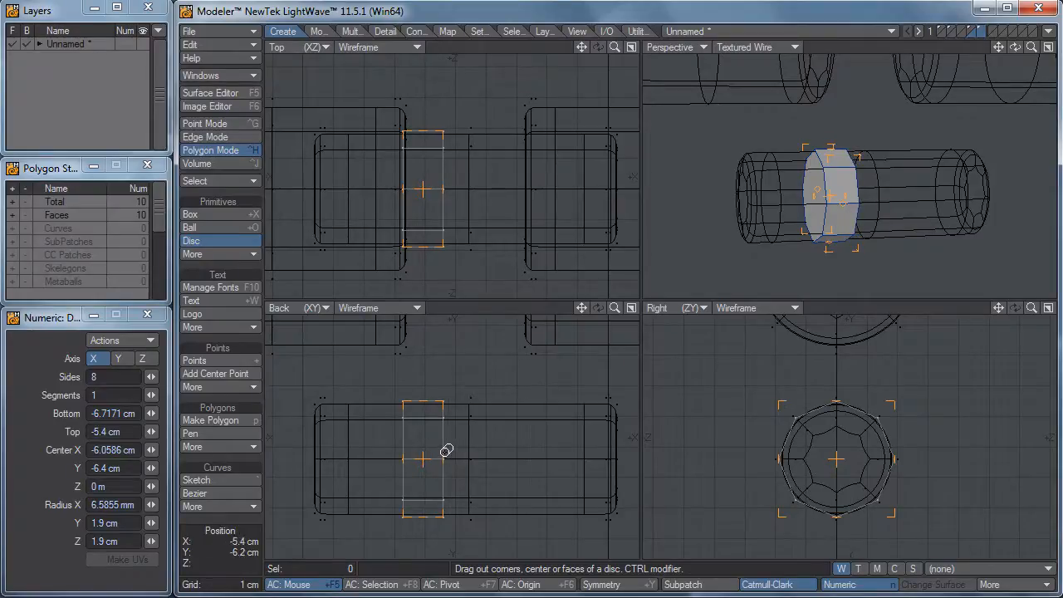
{"action": "left_click_drag", "start_coordinate": [517, 372], "coordinate": [516, 421], "text": "alt"}
{"action": "left_click_drag", "start_coordinate": [474, 541], "coordinate": [469, 436], "text": "alt"}
{"action": "left_click_drag", "start_coordinate": [856, 232], "coordinate": [865, 176], "text": "ctrl+alt"}
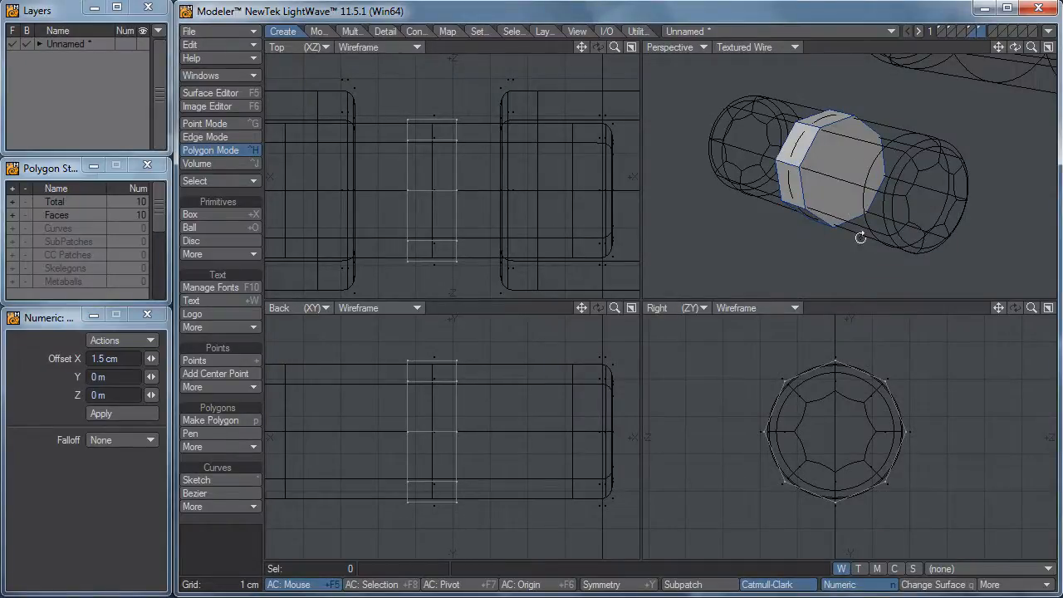
Scale the disc in Y and Z around the lower shaft's centre to about 142%
{"action": "key", "text": "h"}
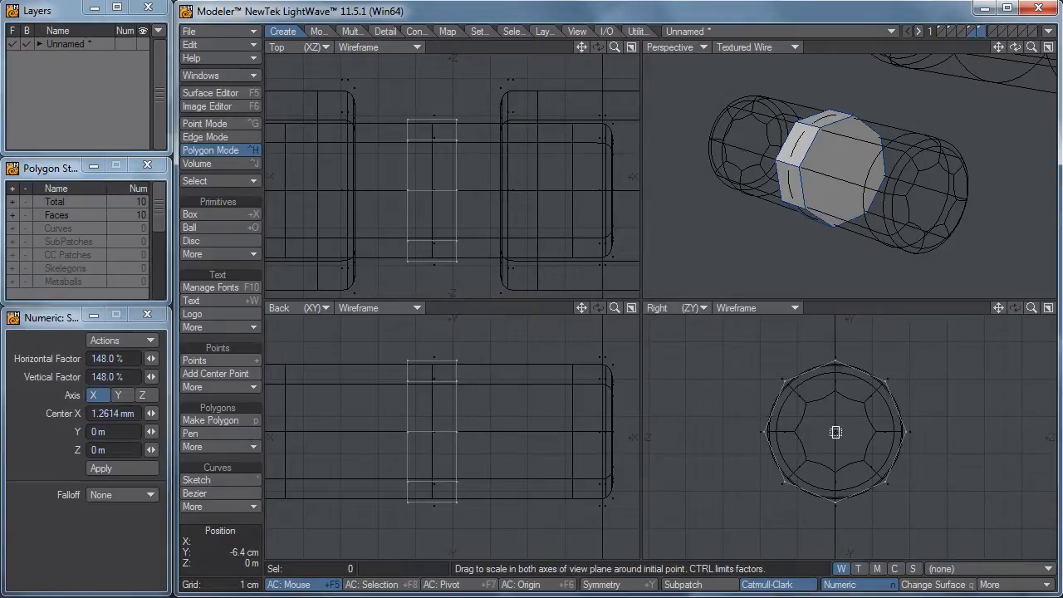
{"action": "left_click_drag", "start_coordinate": [834, 432], "coordinate": [870, 431]}
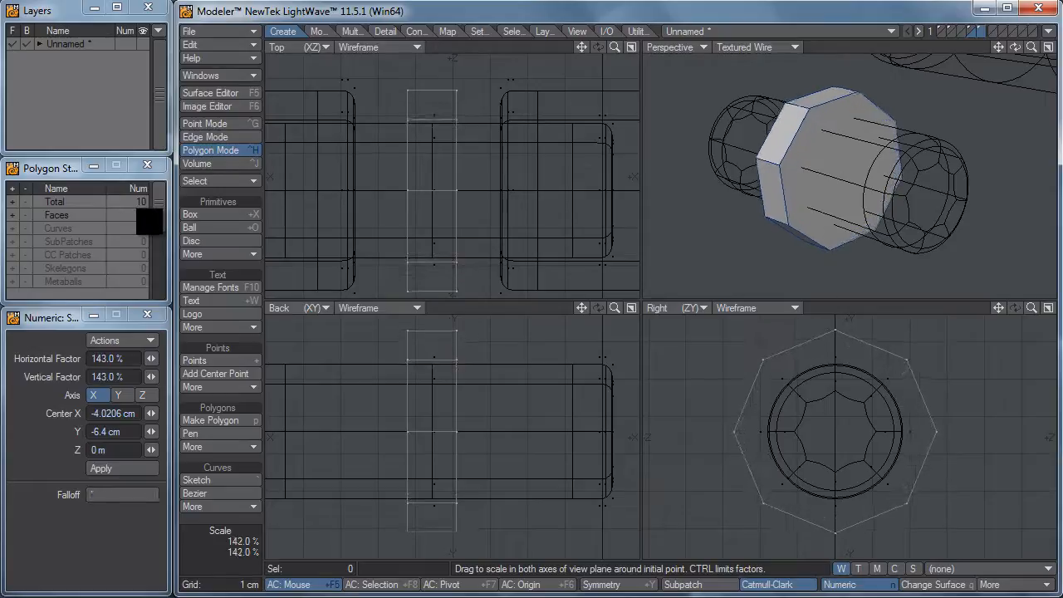
{"action": "key", "text": "space"}
Select both flat end faces of the disc and bevel them with no shift and a 7 mm inset
{"action": "left_click", "coordinate": [825, 192]}
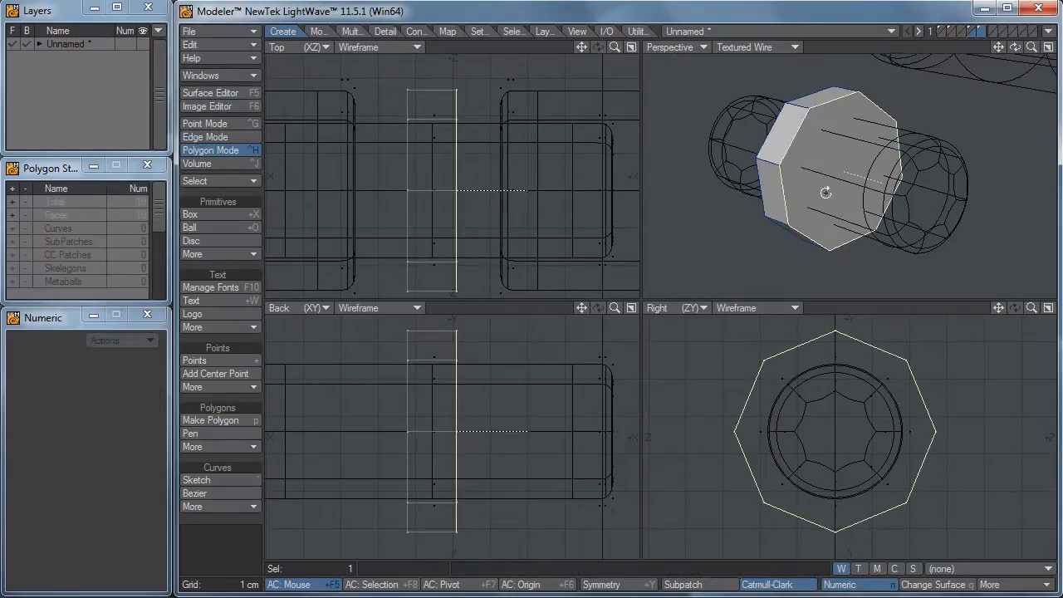
{"action": "left_click_drag", "start_coordinate": [751, 180], "coordinate": [941, 185], "text": "alt"}
{"action": "left_click", "coordinate": [880, 202], "text": "shift"}
{"action": "left_click_drag", "start_coordinate": [933, 222], "coordinate": [855, 191], "text": "alt"}
{"action": "key", "text": "b"}
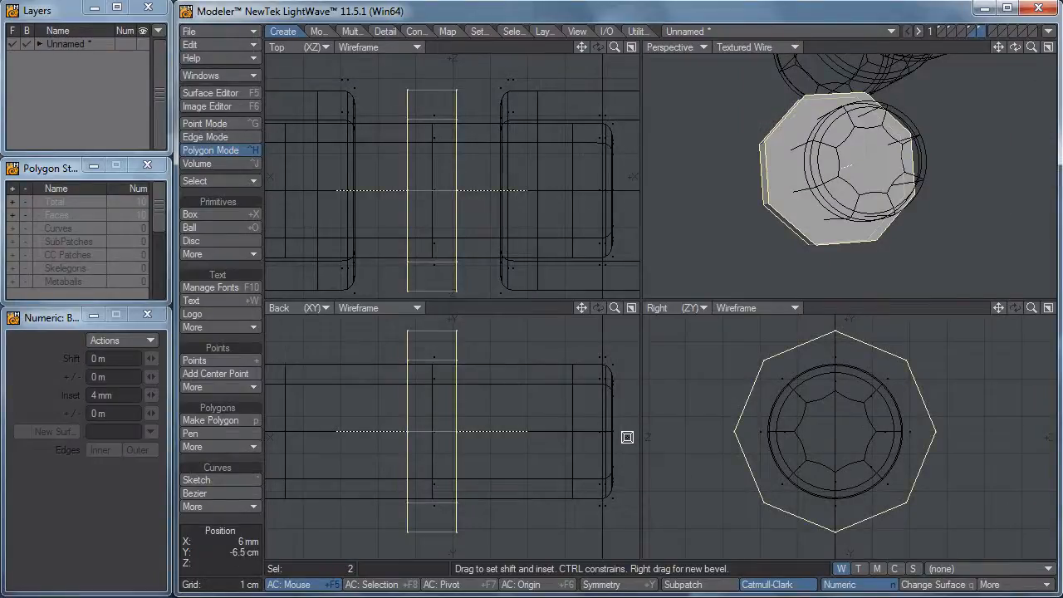
{"action": "left_click_drag", "start_coordinate": [842, 429], "coordinate": [817, 429]}
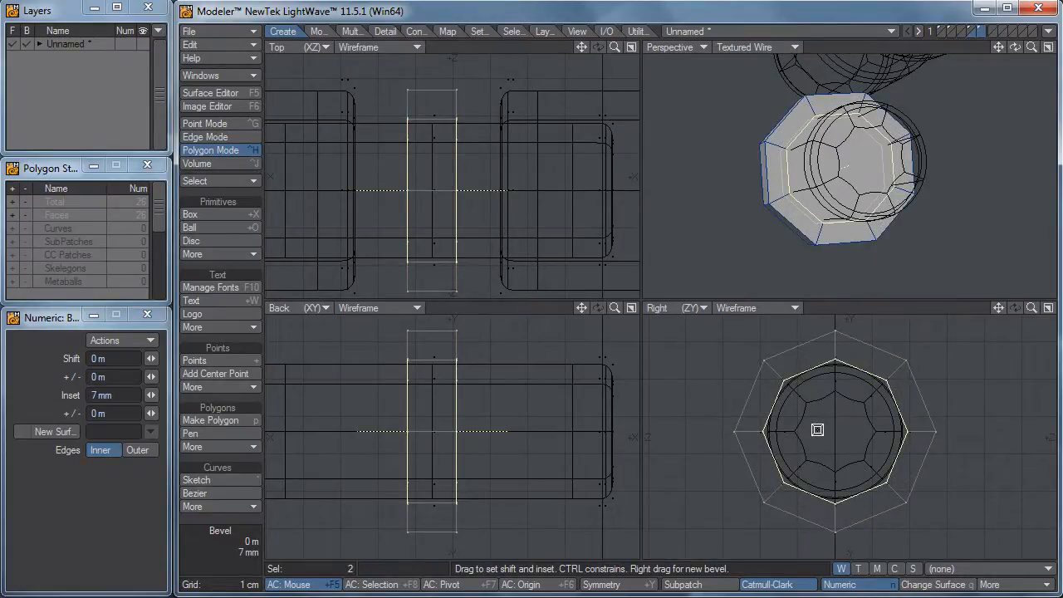
Bridge the two inset end faces to open a hole through the disc
{"action": "left_click", "coordinate": [347, 32]}
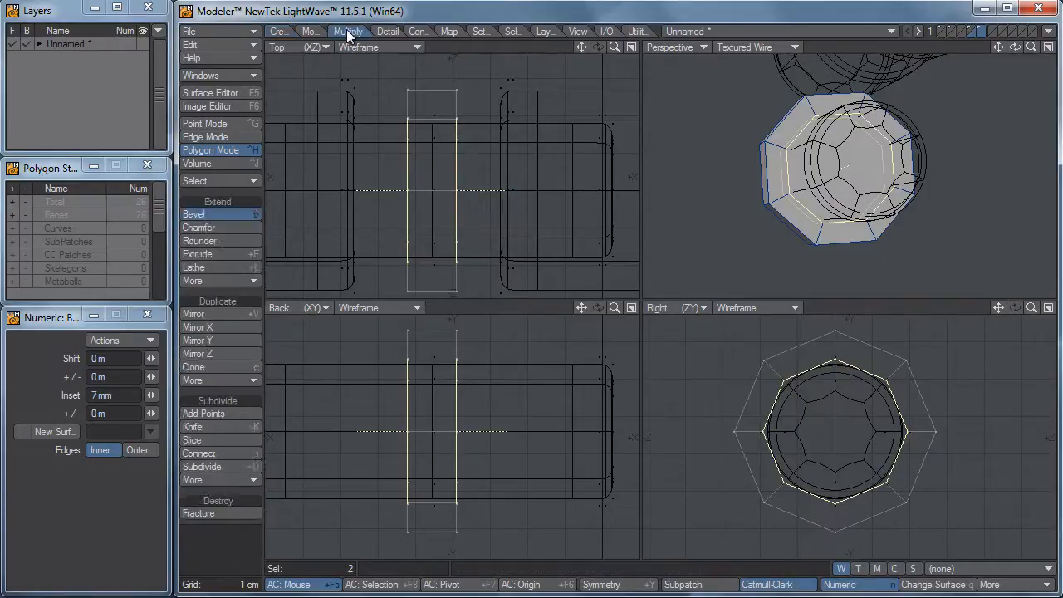
{"action": "left_click_drag", "start_coordinate": [863, 184], "coordinate": [835, 162], "text": "alt"}
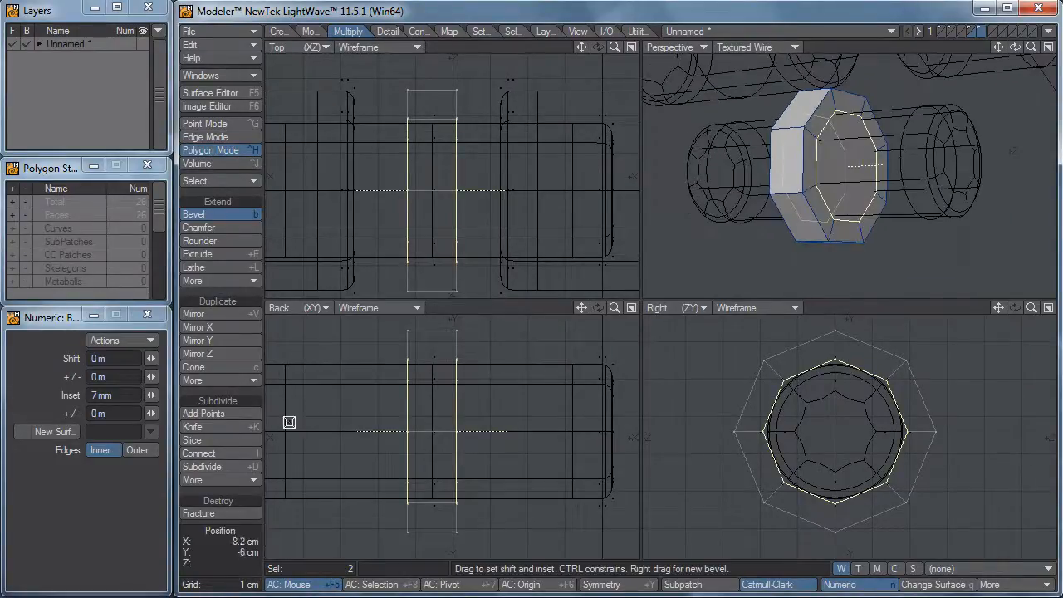
{"action": "left_click", "coordinate": [246, 281]}
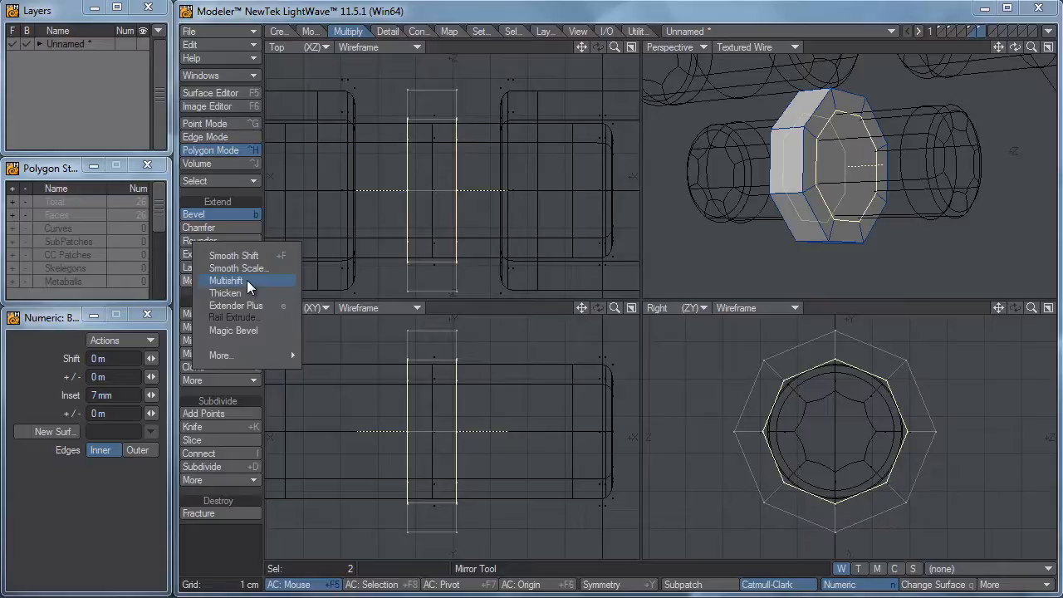
{"action": "left_click", "coordinate": [393, 32]}
{"action": "left_click", "coordinate": [415, 32]}
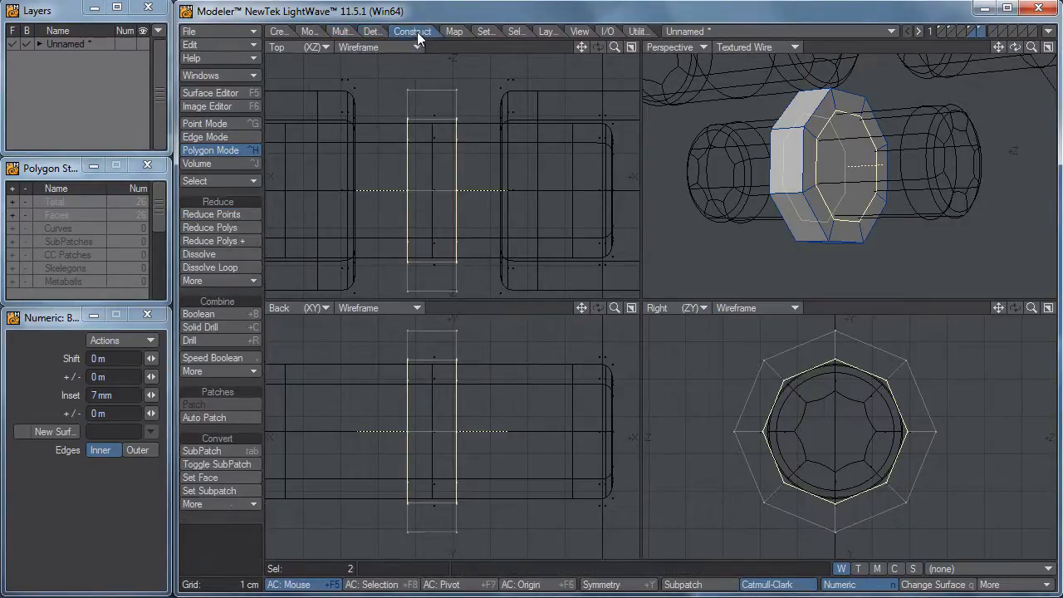
{"action": "left_click", "coordinate": [243, 372]}
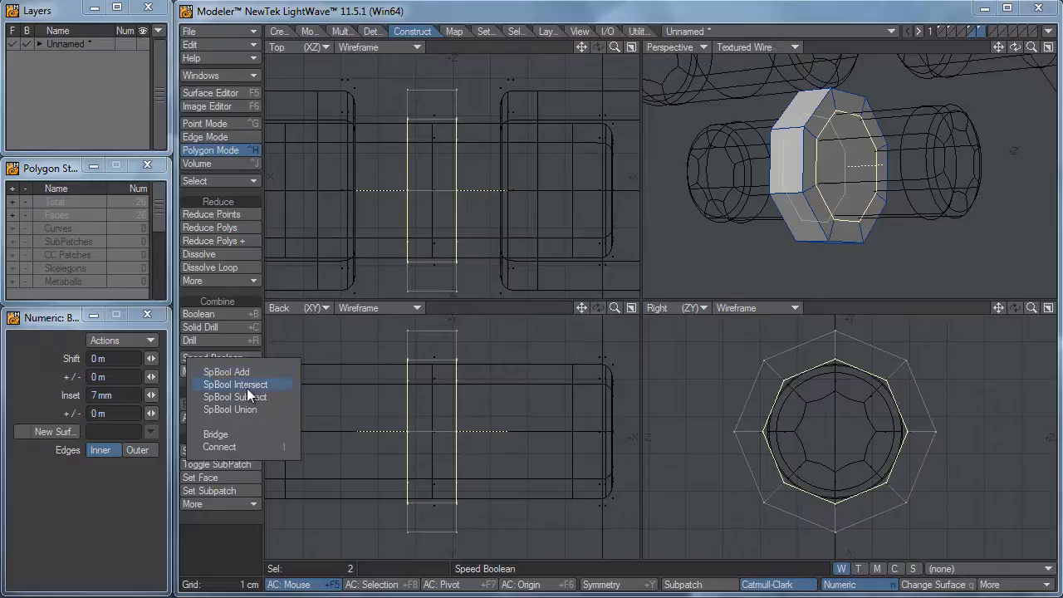
{"action": "left_click", "coordinate": [236, 433]}
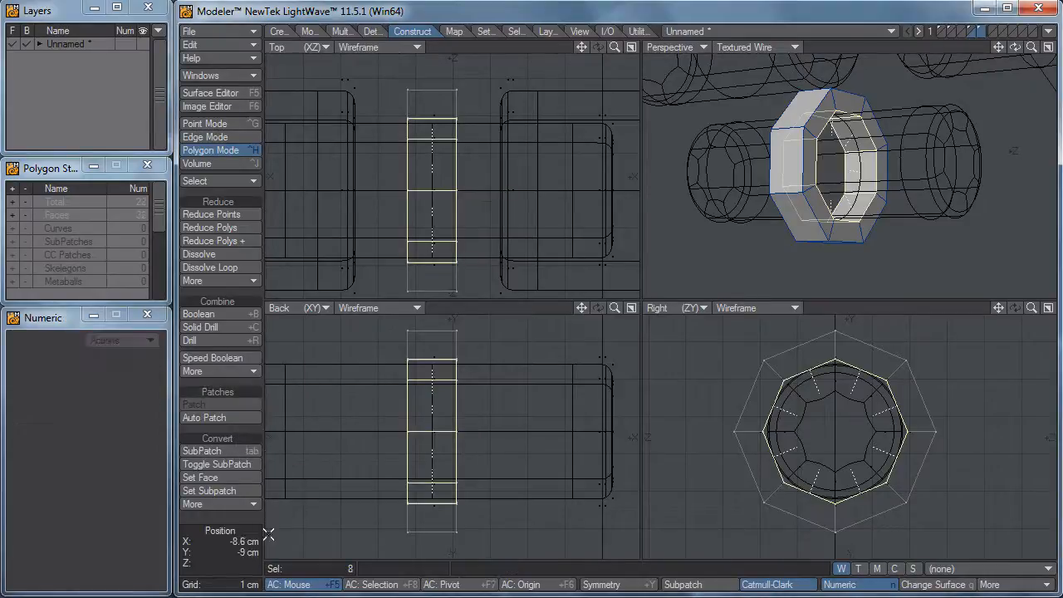
{"action": "left_click", "coordinate": [249, 542]}
Select the polygons of the ring's lower half and delete them
{"action": "left_click_drag", "start_coordinate": [827, 173], "coordinate": [742, 178], "text": "alt"}
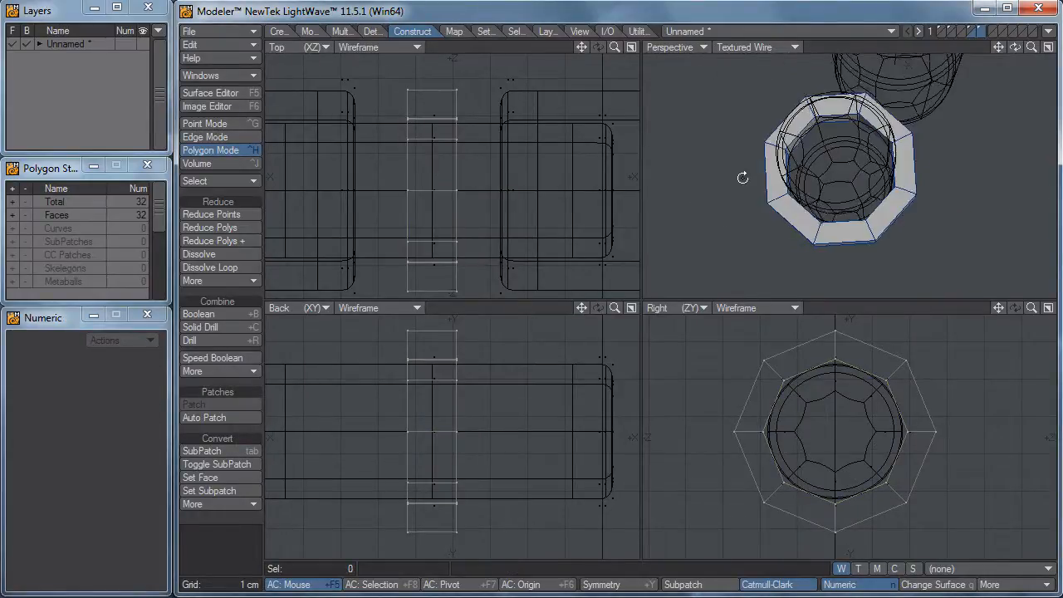
{"action": "right_click_drag", "start_coordinate": [798, 419], "coordinate": [693, 517]}
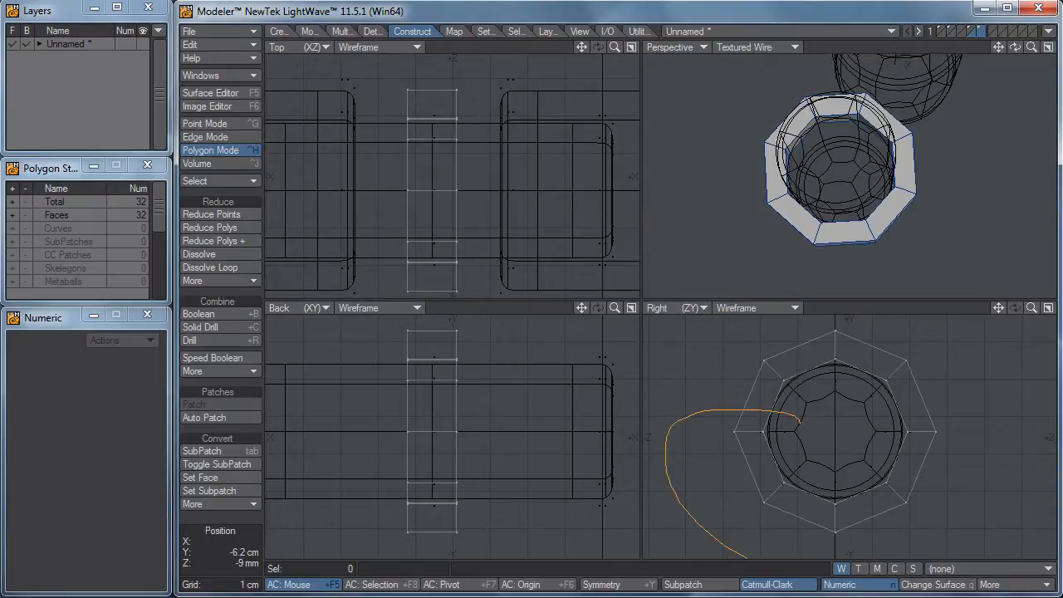
{"action": "mouse_move", "coordinate": [1018, 416]}
{"action": "right_mouse_down"}
{"action": "mouse_move", "coordinate": [830, 439]}
{"action": "mouse_move", "coordinate": [831, 449]}
{"action": "right_mouse_up"}
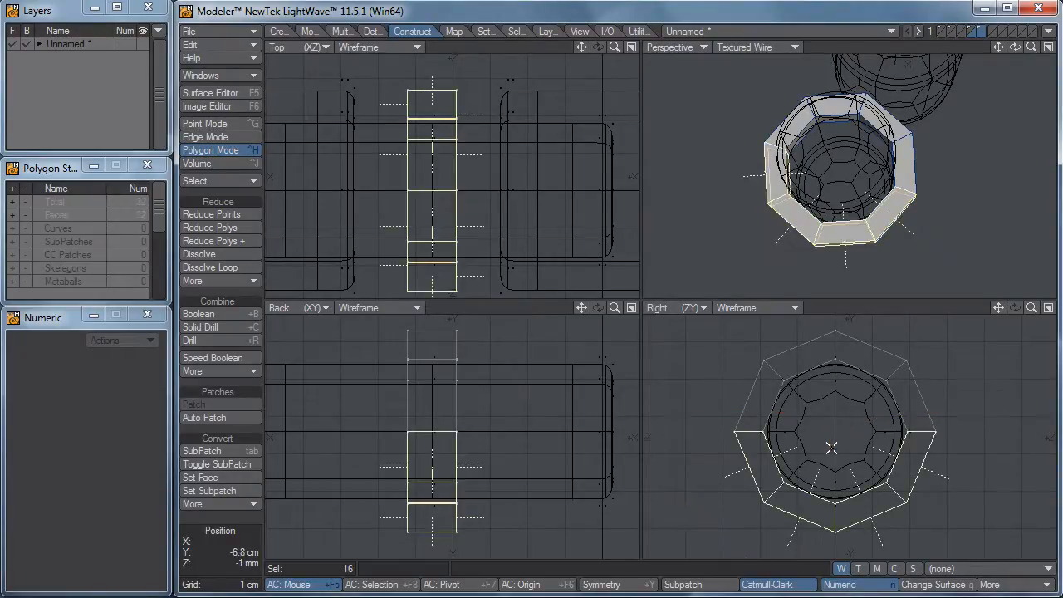
{"action": "key", "text": "Delete"}
{"action": "right_click_drag", "start_coordinate": [781, 460], "coordinate": [868, 470]}
{"action": "mouse_move", "coordinate": [875, 412]}
{"action": "right_mouse_down"}
{"action": "mouse_move", "coordinate": [763, 457]}
{"action": "mouse_move", "coordinate": [827, 467]}
{"action": "right_mouse_up"}
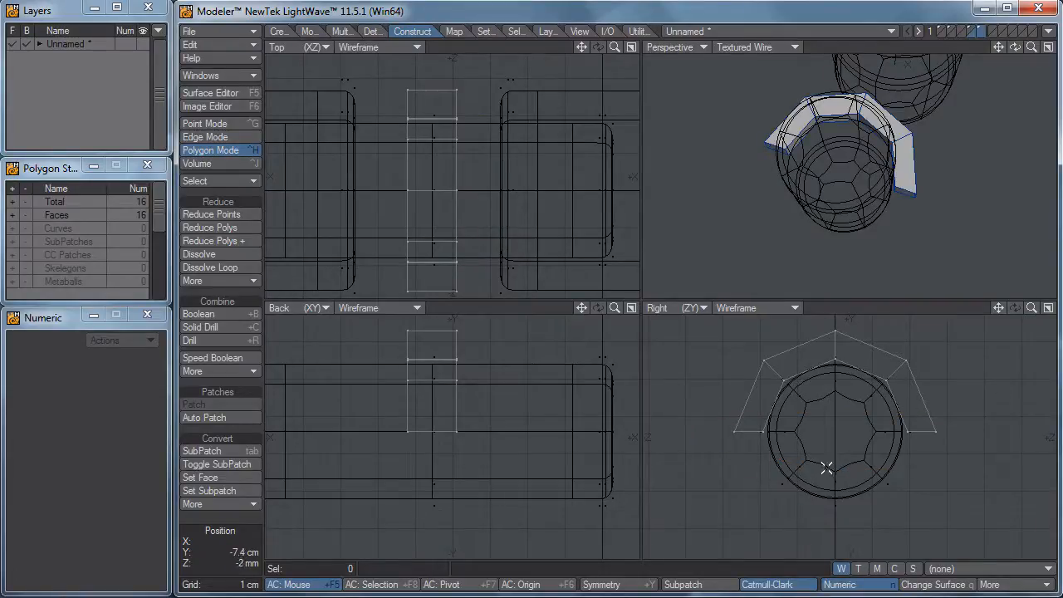
Select the four corner points at the half ring's negative-Z open end and make a polygon closing it
{"action": "key", "text": "ctrl+g"}
{"action": "left_click_drag", "start_coordinate": [830, 154], "coordinate": [875, 126], "text": "alt"}
{"action": "mouse_move", "coordinate": [778, 120]}
{"action": "left_mouse_down"}
{"action": "mouse_move", "coordinate": [793, 137]}
{"action": "mouse_move", "coordinate": [753, 132]}
{"action": "left_mouse_up"}
{"action": "left_click_drag", "start_coordinate": [820, 175], "coordinate": [793, 172], "text": "alt"}
{"action": "left_click", "coordinate": [806, 137]}
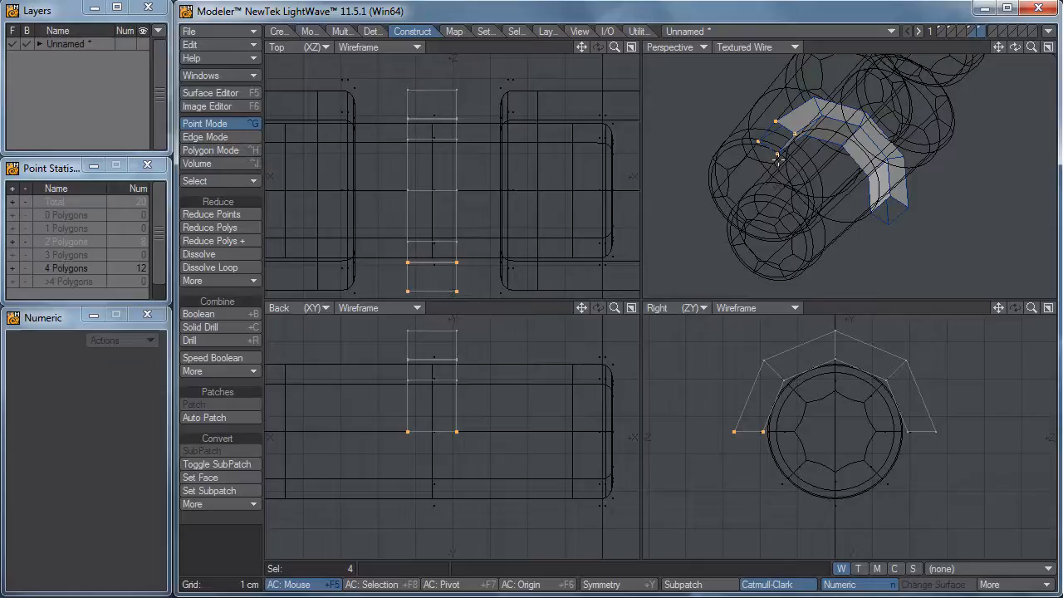
{"action": "key", "text": "p"}
{"action": "key", "text": "slash"}
Select the four corner points at the half ring's positive-Z open end and make a polygon closing it
{"action": "left_click", "coordinate": [868, 215]}
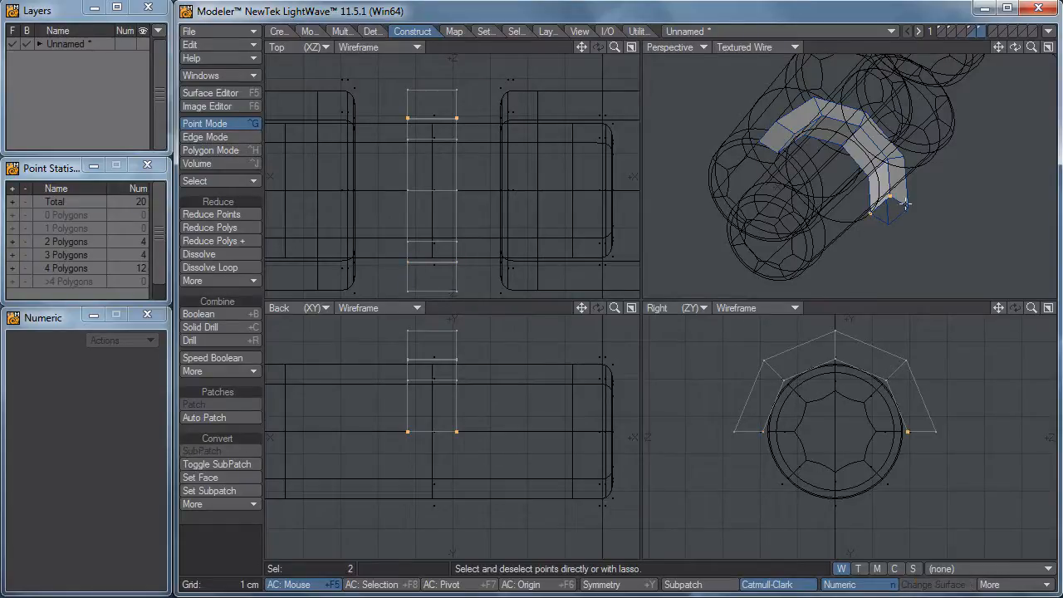
{"action": "key", "text": "p"}
{"action": "key", "text": "slash"}
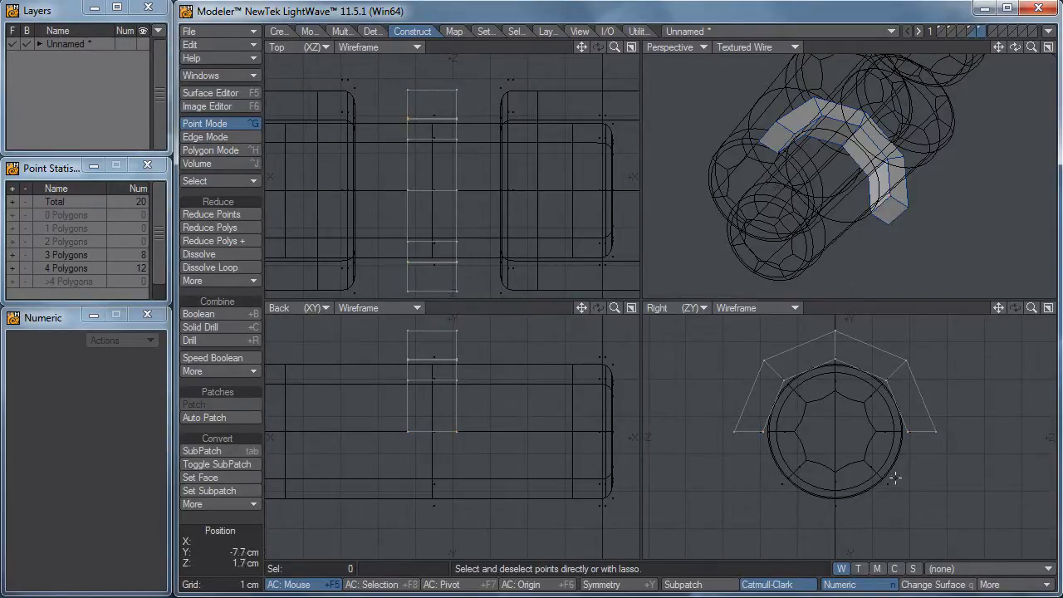
Select the eight corner points of both closed ends and raise them along Y to just above the crank pin's centreline
{"action": "mouse_move", "coordinate": [971, 424]}
{"action": "right_mouse_down"}
{"action": "mouse_move", "coordinate": [738, 419]}
{"action": "mouse_move", "coordinate": [866, 472]}
{"action": "right_mouse_up"}
{"action": "key", "text": "t"}
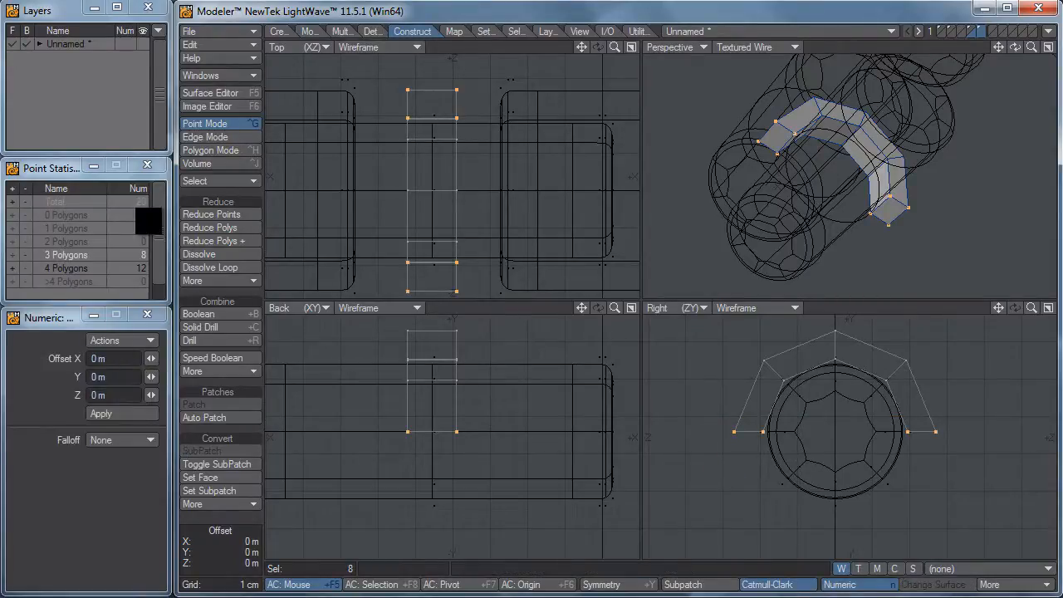
{"action": "left_click_drag", "start_coordinate": [866, 473], "coordinate": [866, 468]}
{"action": "key", "text": "space"}
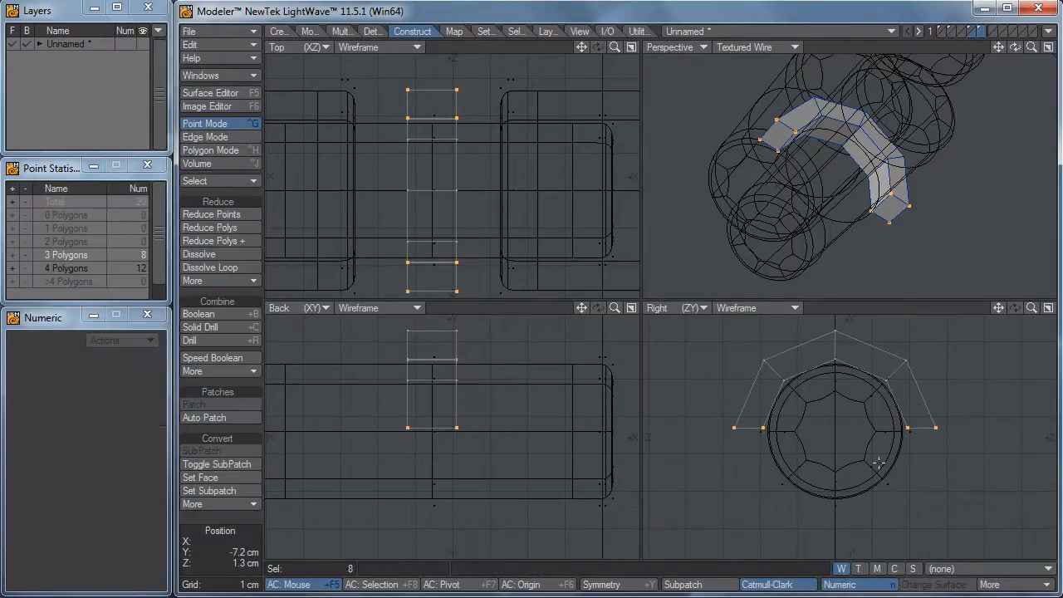
{"action": "scroll", "coordinate": [756, 427], "scroll_direction": "up", "scroll_amount": 5}
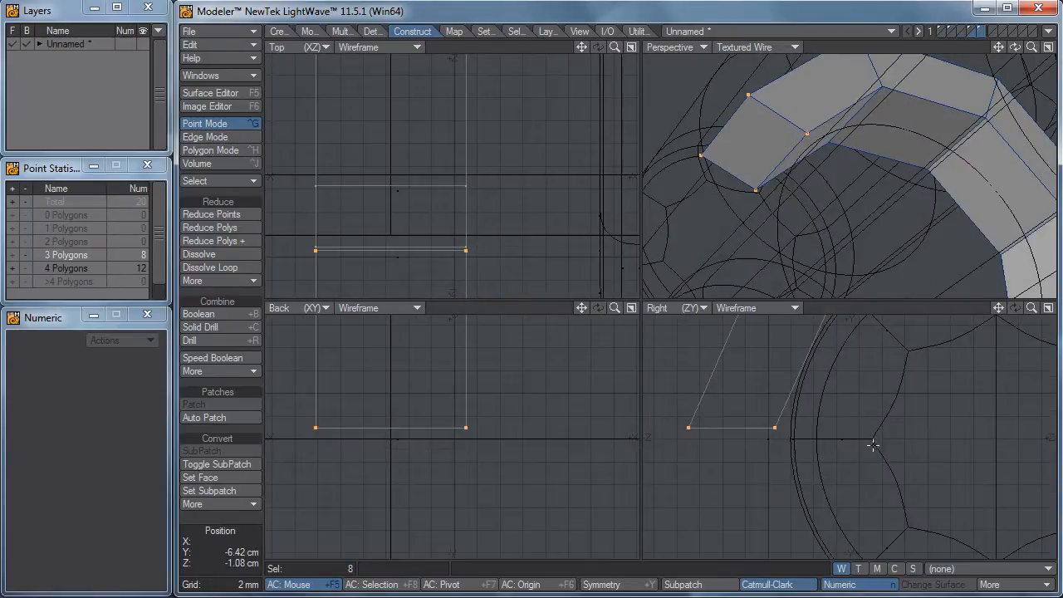
{"action": "key", "text": "t"}
{"action": "left_click_drag", "start_coordinate": [863, 442], "coordinate": [863, 449]}
{"action": "key", "text": "space"}
{"action": "key", "text": "a"}
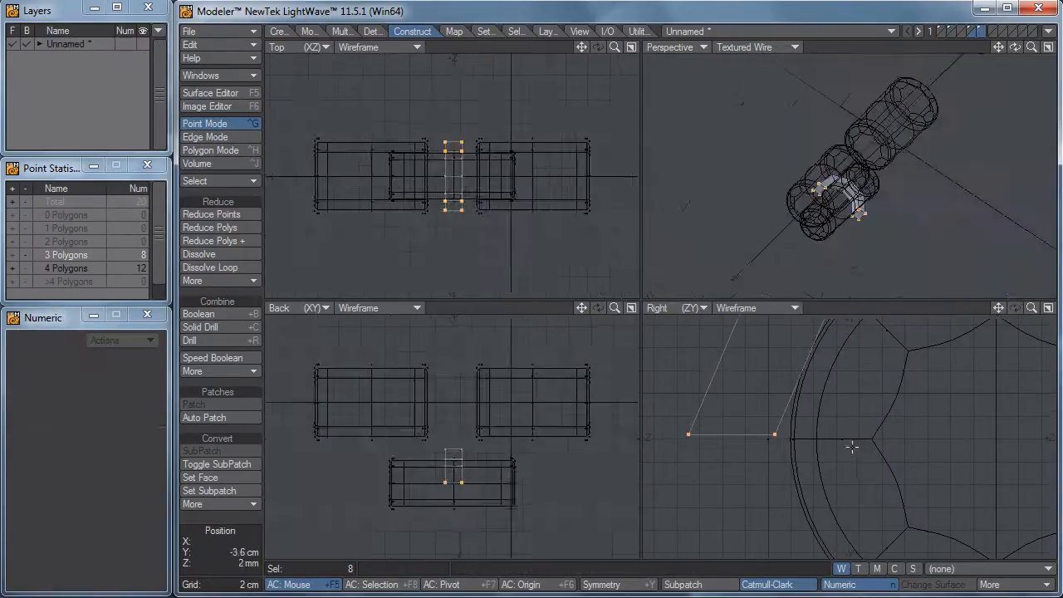
{"action": "mouse_move", "coordinate": [952, 484]}
{"action": "right_mouse_down"}
{"action": "mouse_move", "coordinate": [894, 510]}
{"action": "mouse_move", "coordinate": [933, 500]}
{"action": "right_mouse_up"}
Knife straight across both legs of the half ring, parallel to Z, at Y -5.9 cm just above the ends
{"action": "scroll", "coordinate": [954, 485], "scroll_direction": "up", "scroll_amount": 3}
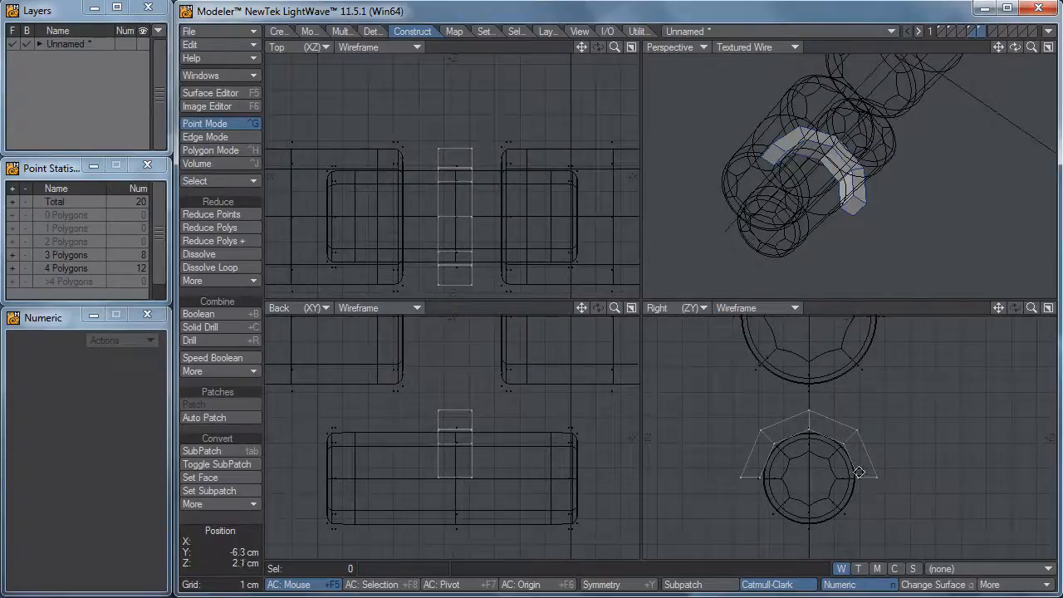
{"action": "scroll", "coordinate": [838, 470], "scroll_direction": "up", "scroll_amount": 1}
{"action": "left_click_drag", "start_coordinate": [844, 474], "coordinate": [856, 449], "text": "alt"}
{"action": "key", "text": "shift+k"}
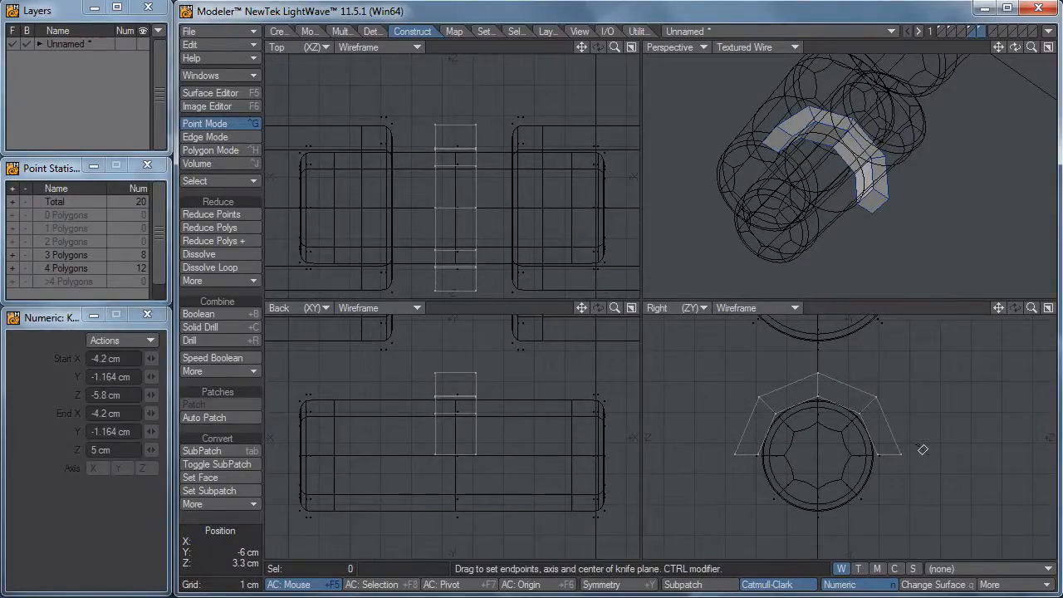
{"action": "left_click_drag", "start_coordinate": [918, 442], "coordinate": [715, 443]}
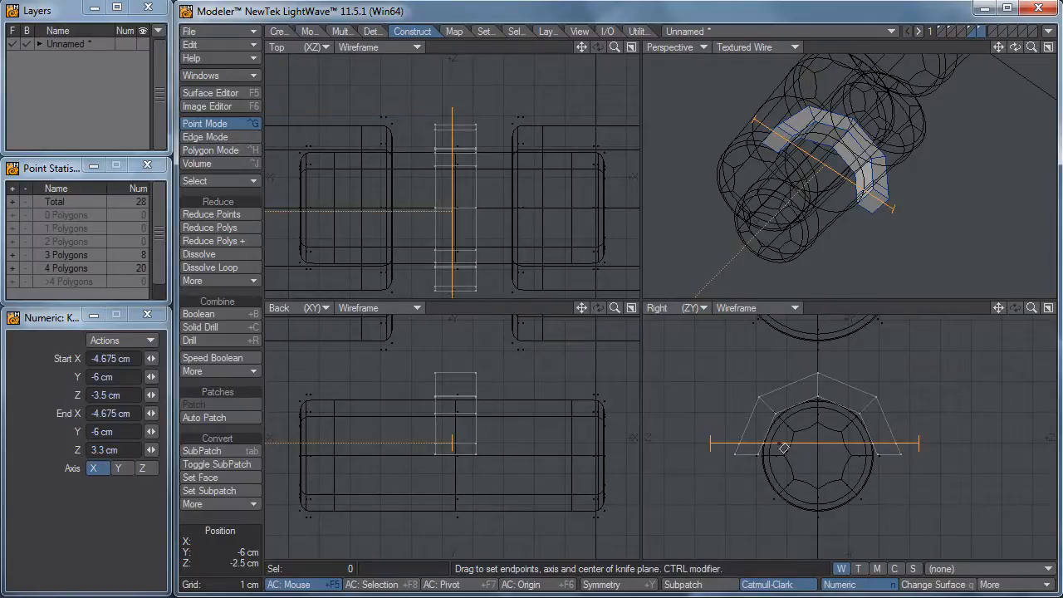
{"action": "scroll", "coordinate": [824, 451], "scroll_direction": "up", "scroll_amount": 1}
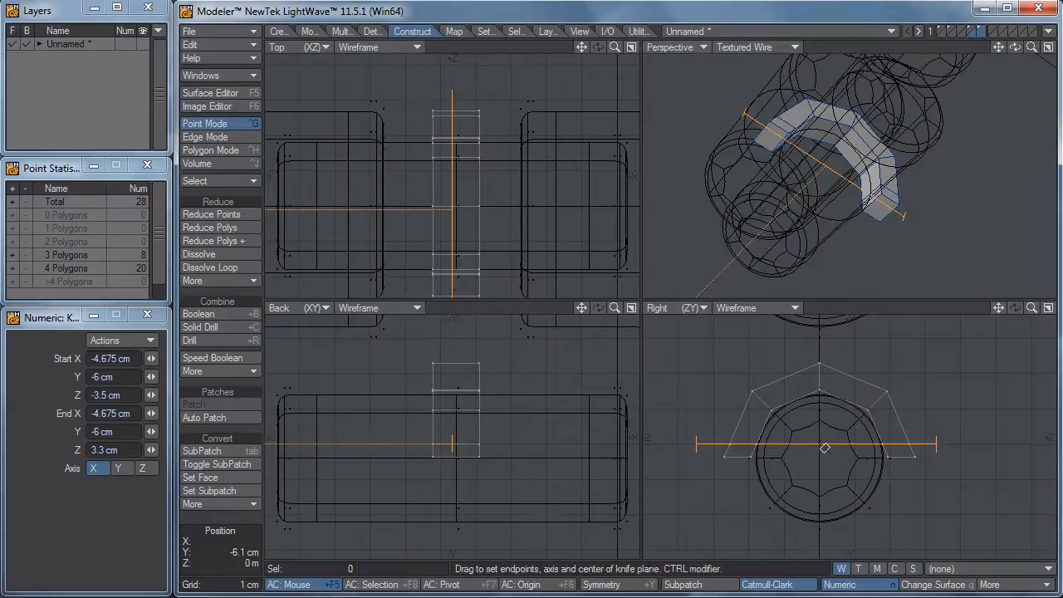
{"action": "left_click_drag", "start_coordinate": [823, 443], "coordinate": [823, 446]}
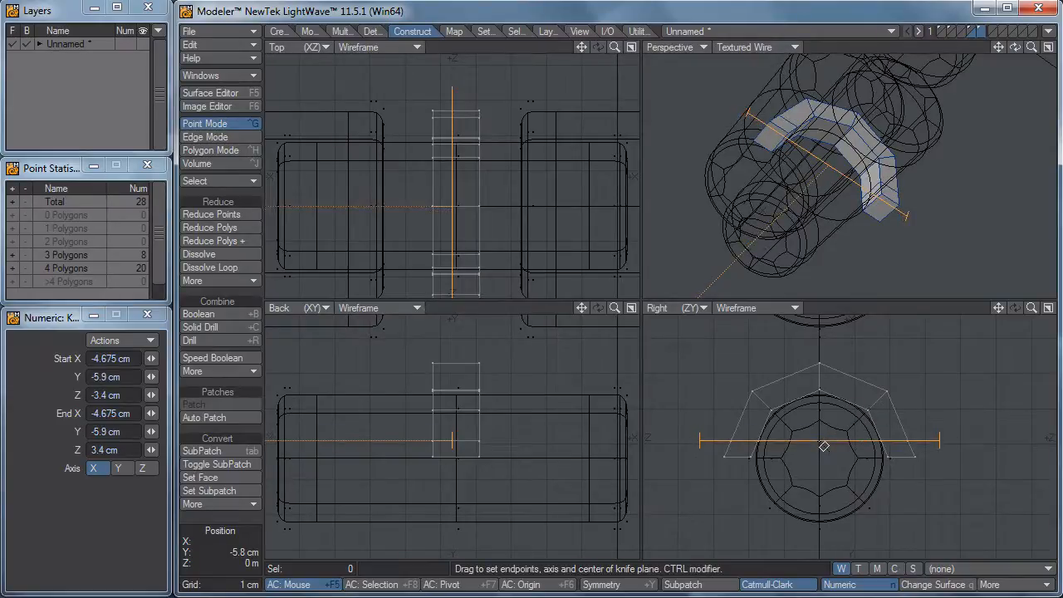
{"action": "key", "text": "space"}
Select the small outward-facing polygon at each end of the half ring and extend both outward along Z to form two flanges
{"action": "key", "text": "space"}
{"action": "key", "text": "space"}
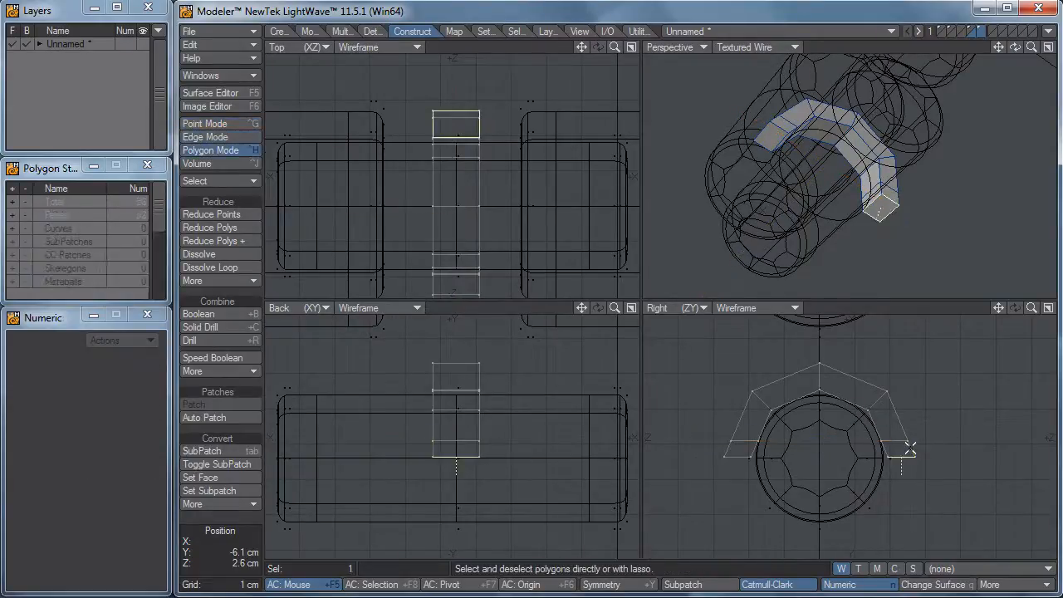
{"action": "left_click", "coordinate": [911, 454]}
{"action": "left_click", "coordinate": [907, 450]}
{"action": "left_click", "coordinate": [892, 438]}
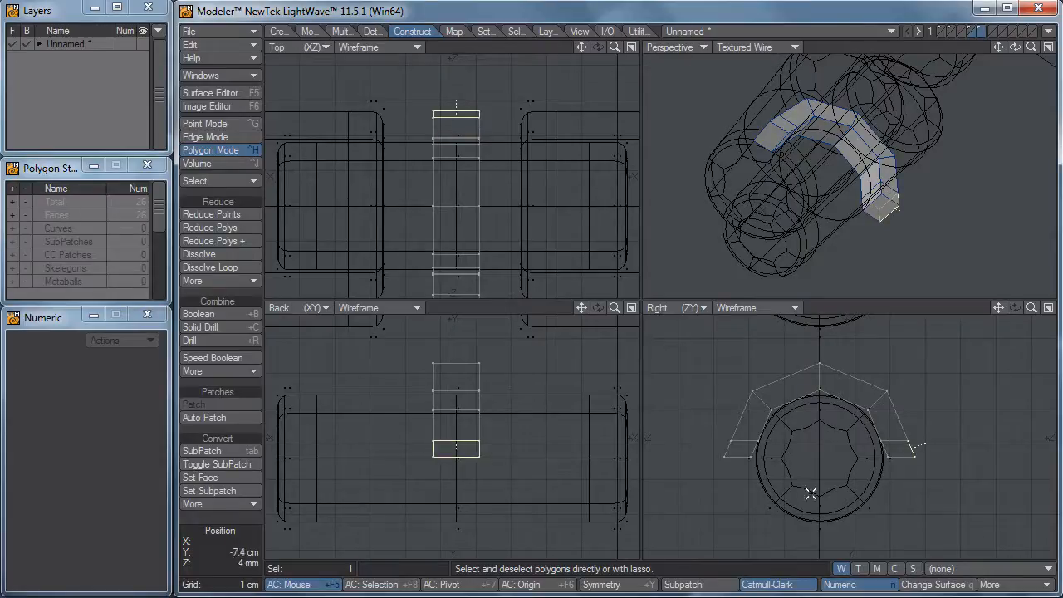
{"action": "left_click", "coordinate": [732, 449]}
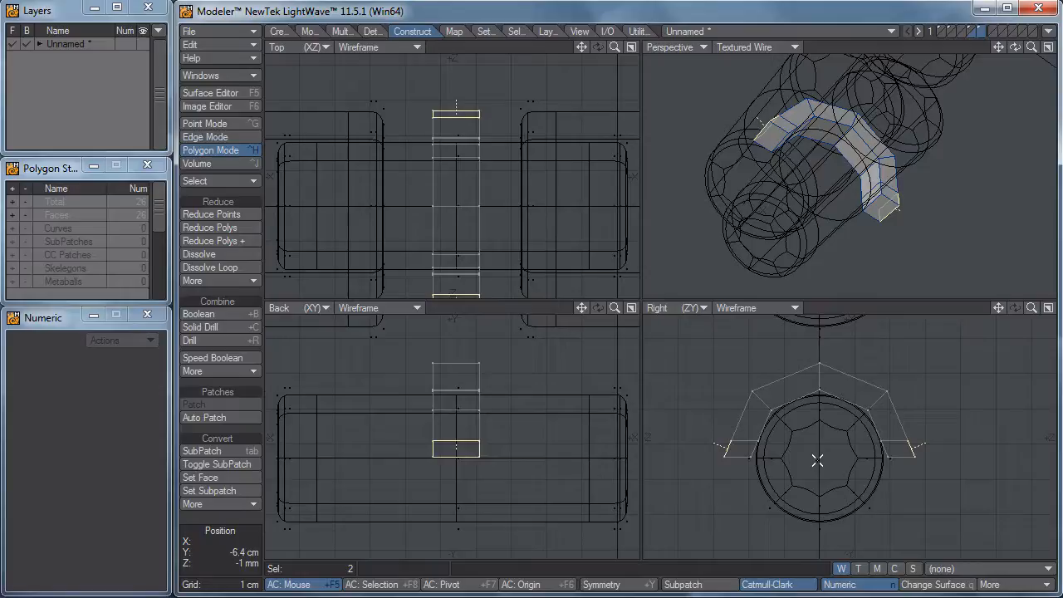
{"action": "key", "text": "shift+h"}
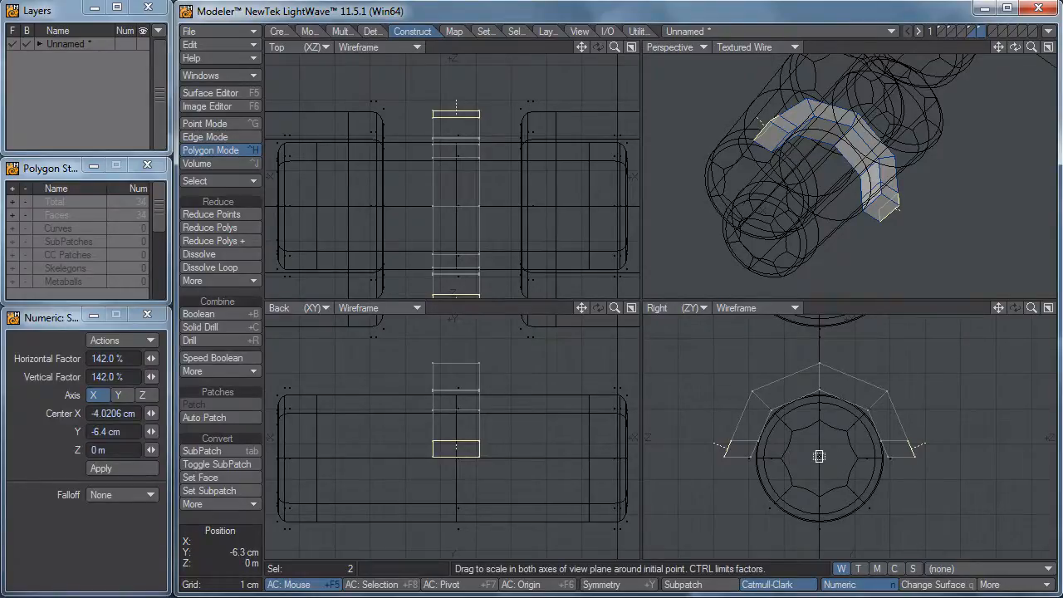
{"action": "left_click_drag", "start_coordinate": [819, 456], "coordinate": [850, 456], "text": "ctrl"}
{"action": "key", "text": "space"}
{"action": "mouse_move", "coordinate": [785, 507]}
{"action": "right_mouse_down"}
{"action": "mouse_move", "coordinate": [960, 379]}
{"action": "mouse_move", "coordinate": [696, 513]}
{"action": "right_mouse_up"}
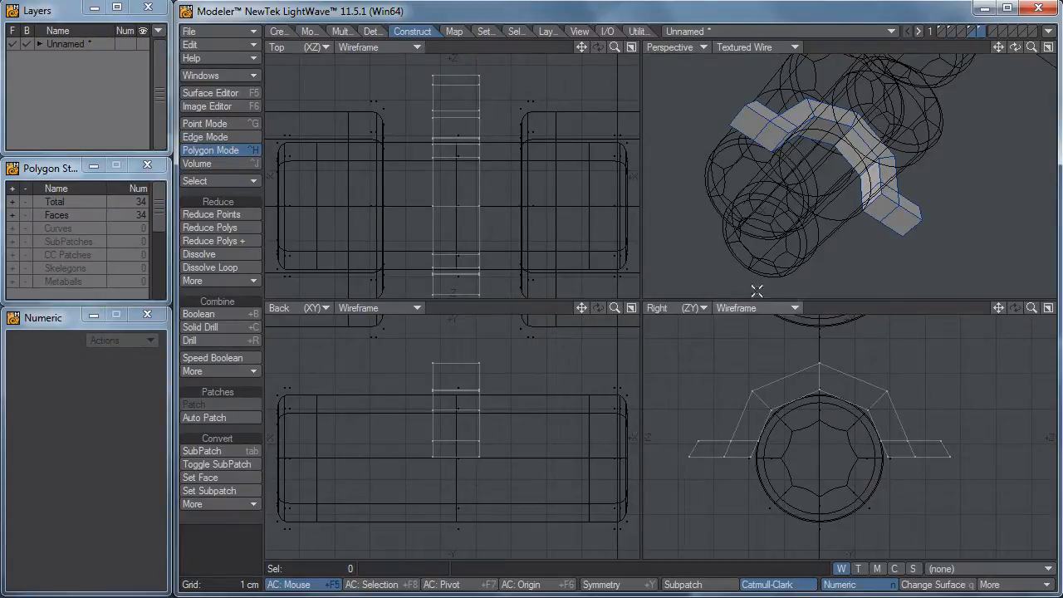
Preview the flanged half ring as a subdivision surface and return it to plain polygons
{"action": "left_click_drag", "start_coordinate": [830, 208], "coordinate": [847, 239], "text": "alt"}
{"action": "key", "text": "Tab"}
{"action": "left_click_drag", "start_coordinate": [877, 177], "coordinate": [761, 195], "text": "alt"}
{"action": "left_click_drag", "start_coordinate": [839, 182], "coordinate": [840, 208], "text": "alt"}
{"action": "key", "text": "Tab"}
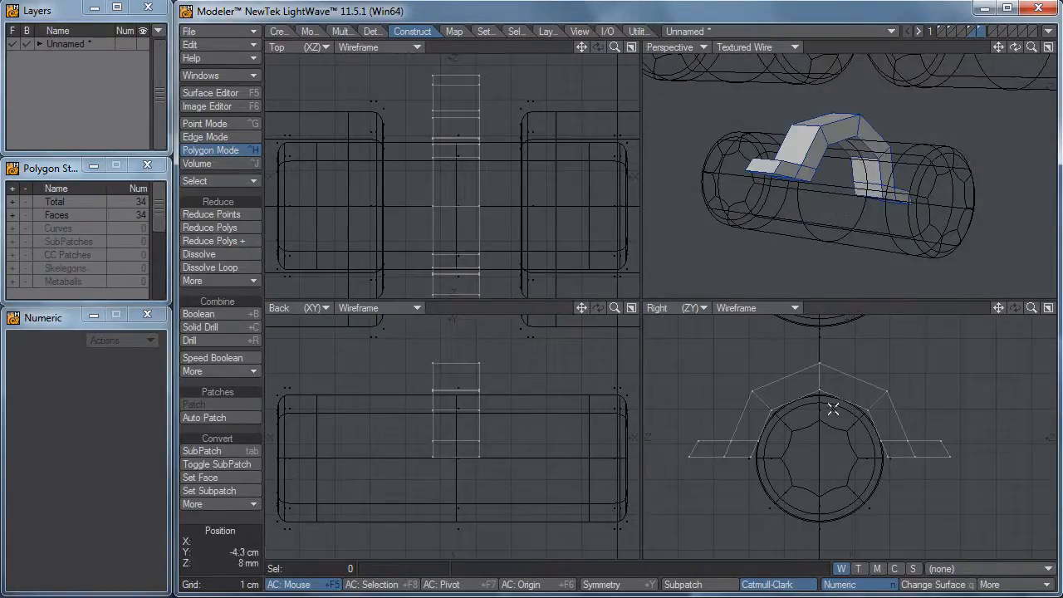
Select the eight upper points of both flanges and move them 2 mm up in Y to thicken the flanges
{"action": "key", "text": "ctrl+g"}
{"action": "left_click_drag", "start_coordinate": [730, 441], "coordinate": [685, 440]}
{"action": "left_click_drag", "start_coordinate": [901, 441], "coordinate": [946, 444], "text": "shift"}
{"action": "key", "text": "t"}
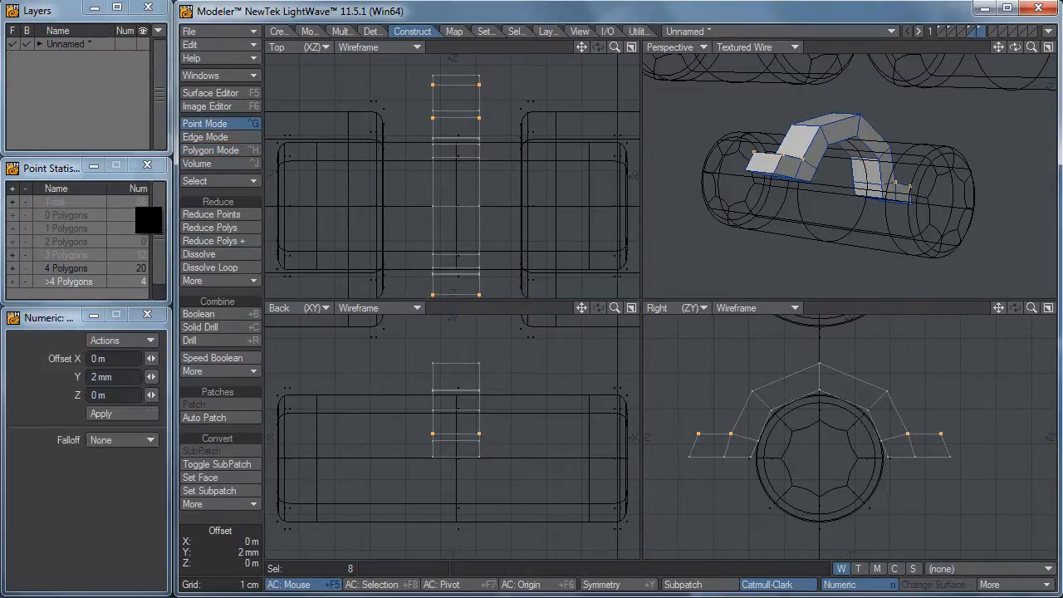
{"action": "key", "text": "space"}
{"action": "mouse_move", "coordinate": [948, 482]}
{"action": "right_mouse_down"}
{"action": "mouse_move", "coordinate": [565, 493]}
{"action": "mouse_move", "coordinate": [701, 489]}
{"action": "right_mouse_up"}
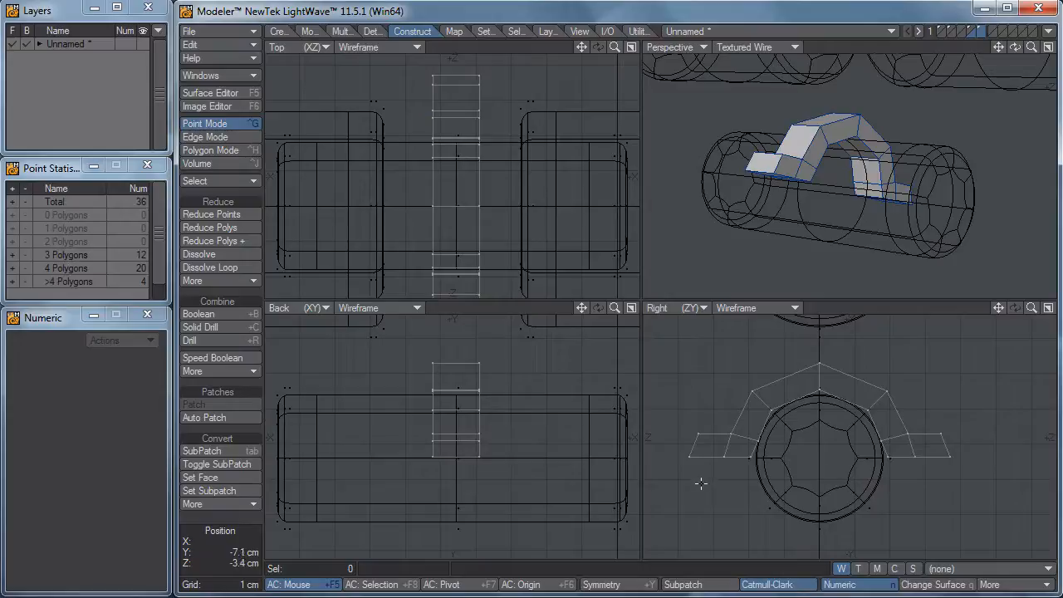
Knife through each flange close to its outer tip, following the slanted end edge
{"action": "key", "text": "shift+k"}
{"action": "left_click_drag", "start_coordinate": [710, 413], "coordinate": [685, 486]}
{"action": "key", "text": "space"}
{"action": "key", "text": "shift+k"}
{"action": "left_click_drag", "start_coordinate": [926, 417], "coordinate": [943, 449]}
{"action": "key", "text": "space"}
Inspect the subdivided half ring with its new flange cuts from several angles and switch subdivision off again
{"action": "key", "text": "Tab"}
{"action": "left_click_drag", "start_coordinate": [810, 176], "coordinate": [889, 184], "text": "alt"}
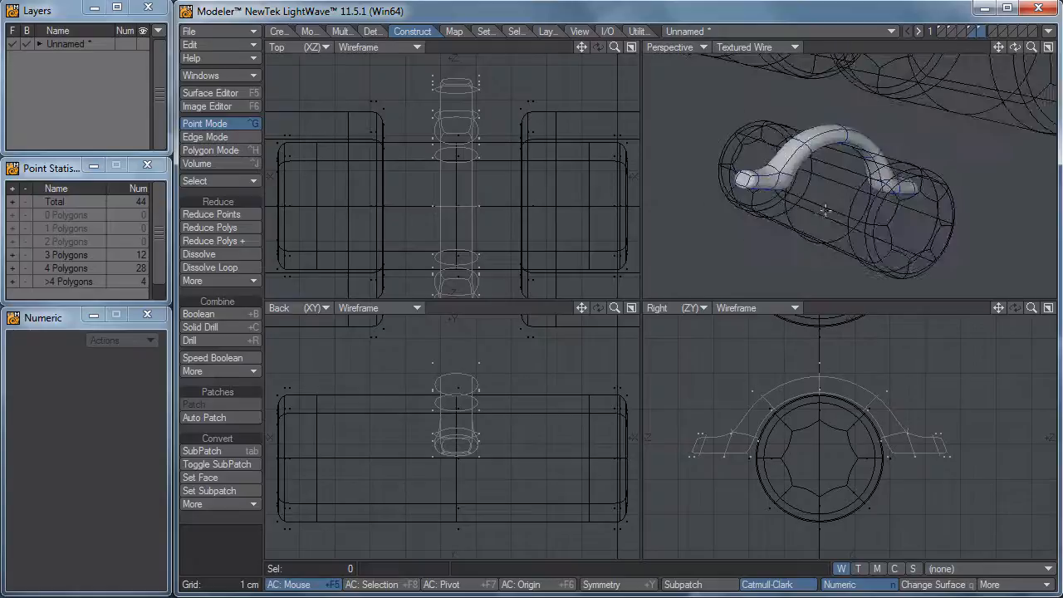
{"action": "left_click_drag", "start_coordinate": [824, 210], "coordinate": [872, 216], "text": "alt"}
{"action": "left_click_drag", "start_coordinate": [838, 136], "coordinate": [860, 146], "text": "alt"}
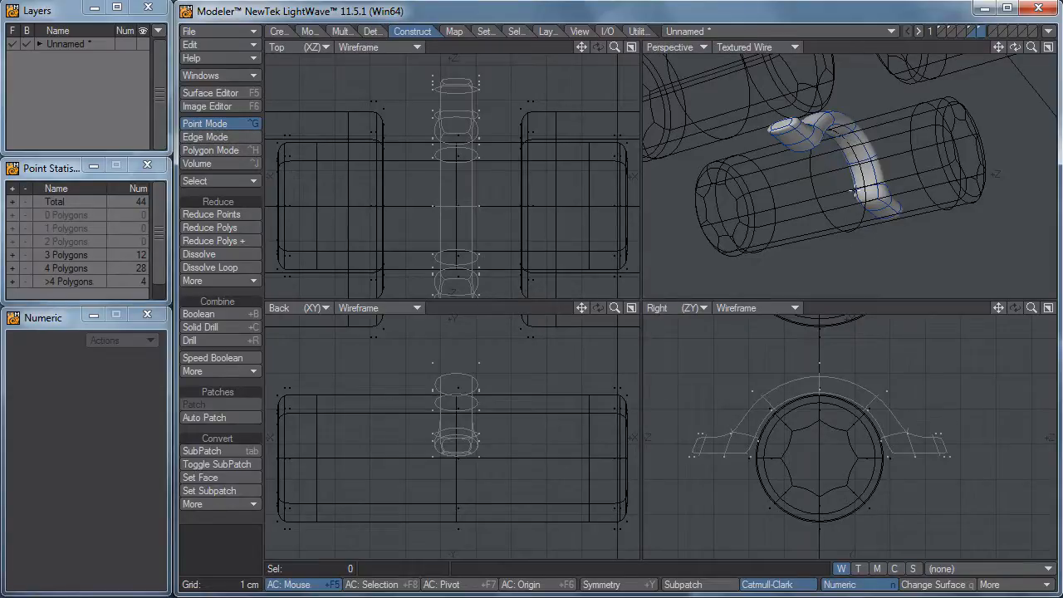
{"action": "key", "text": "Tab"}
{"action": "left_click_drag", "start_coordinate": [867, 146], "coordinate": [830, 218], "text": "alt"}
Knife the whole half ring vertically close to both side faces, one cut at X -4 cm, and check the subdivided result
{"action": "key", "text": "shift+k"}
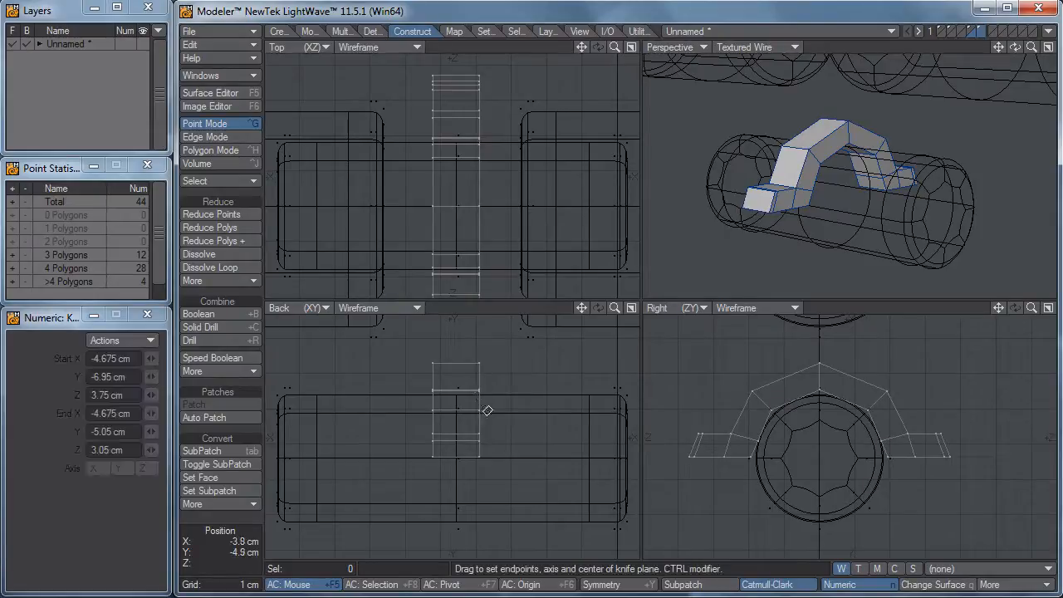
{"action": "left_click_drag", "start_coordinate": [482, 362], "coordinate": [477, 489]}
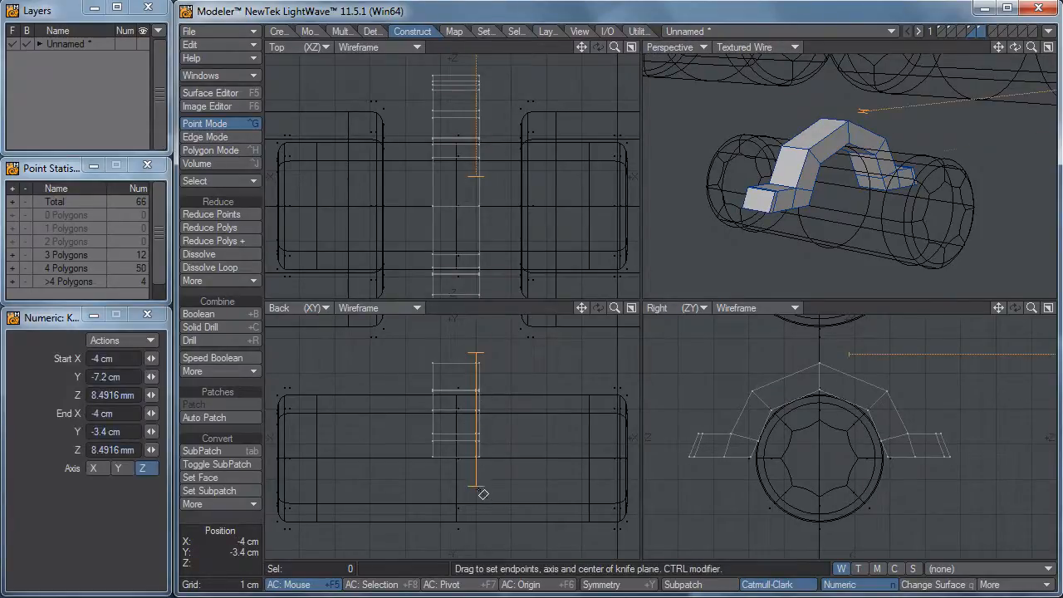
{"action": "left_click", "coordinate": [441, 414]}
{"action": "left_click_drag", "start_coordinate": [441, 413], "coordinate": [440, 413]}
{"action": "key", "text": "space"}
{"action": "key", "text": "Tab"}
{"action": "left_click_drag", "start_coordinate": [732, 226], "coordinate": [880, 221], "text": "alt"}
{"action": "key", "text": "Tab"}
Mirror the half ring across the Y axis about Y -6.4 cm, with Merge Points on, to create the lower bearing half
{"action": "key", "text": "shift+v"}
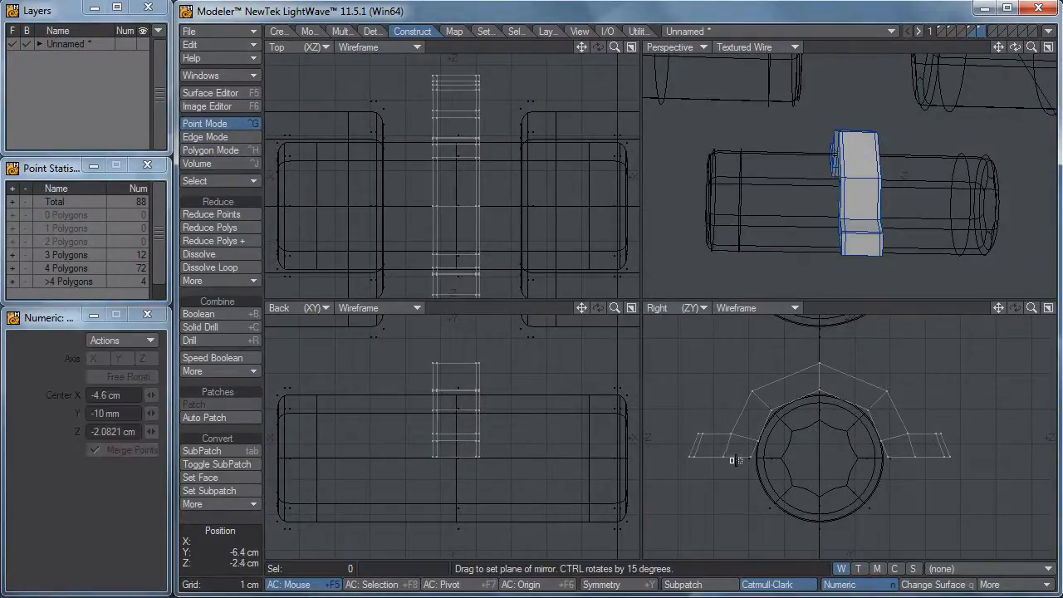
{"action": "left_click_drag", "start_coordinate": [730, 458], "coordinate": [751, 461]}
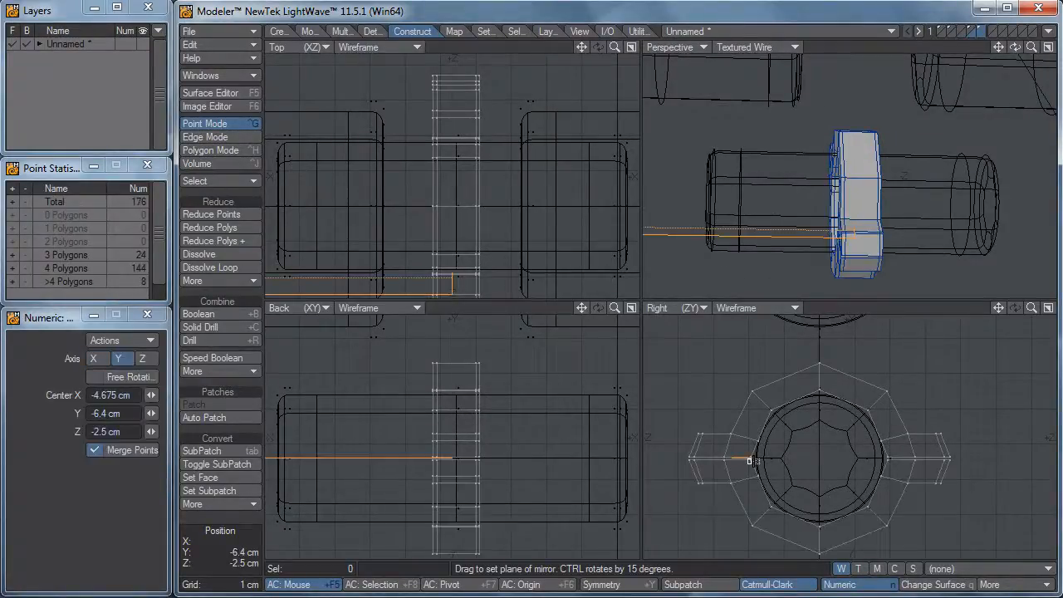
{"action": "key", "text": "space"}
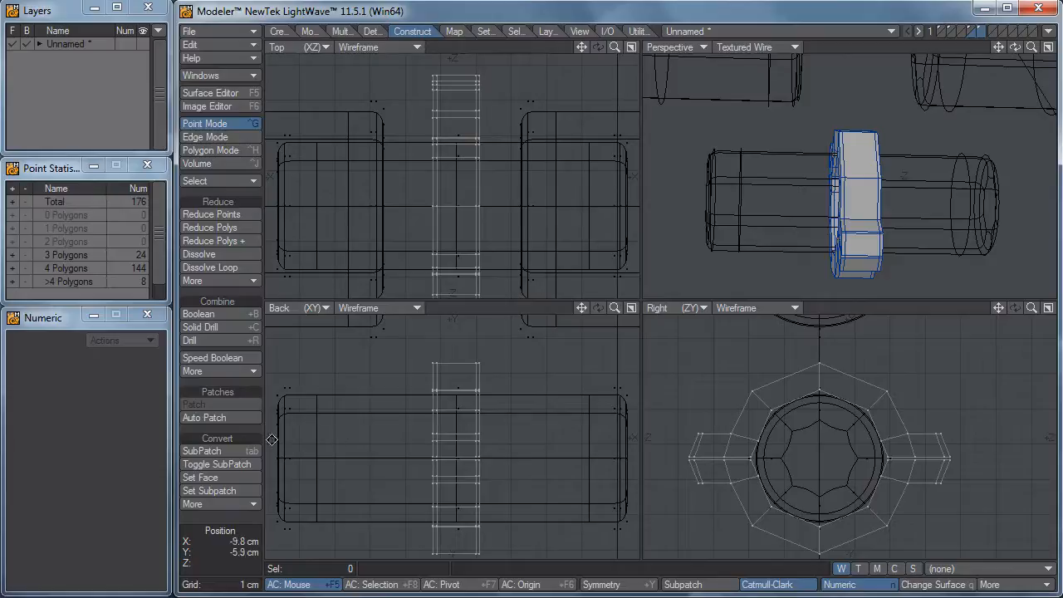
Turn on subdivision for both bearing halves and open the surface assignment for them
{"action": "key", "text": "Tab"}
{"action": "left_click_drag", "start_coordinate": [941, 212], "coordinate": [828, 183], "text": "alt"}
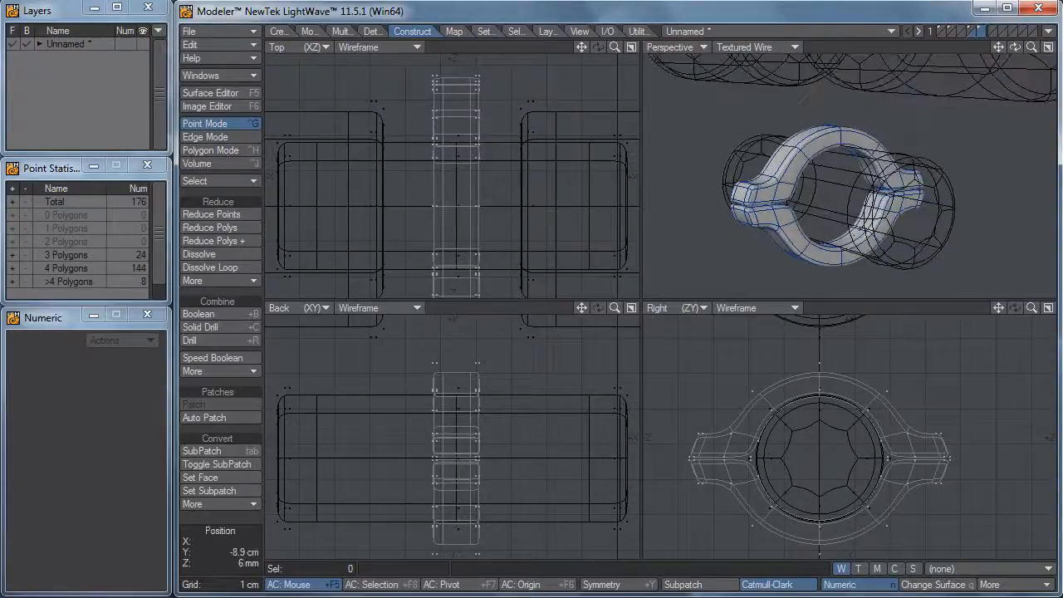
{"action": "key", "text": "q"}
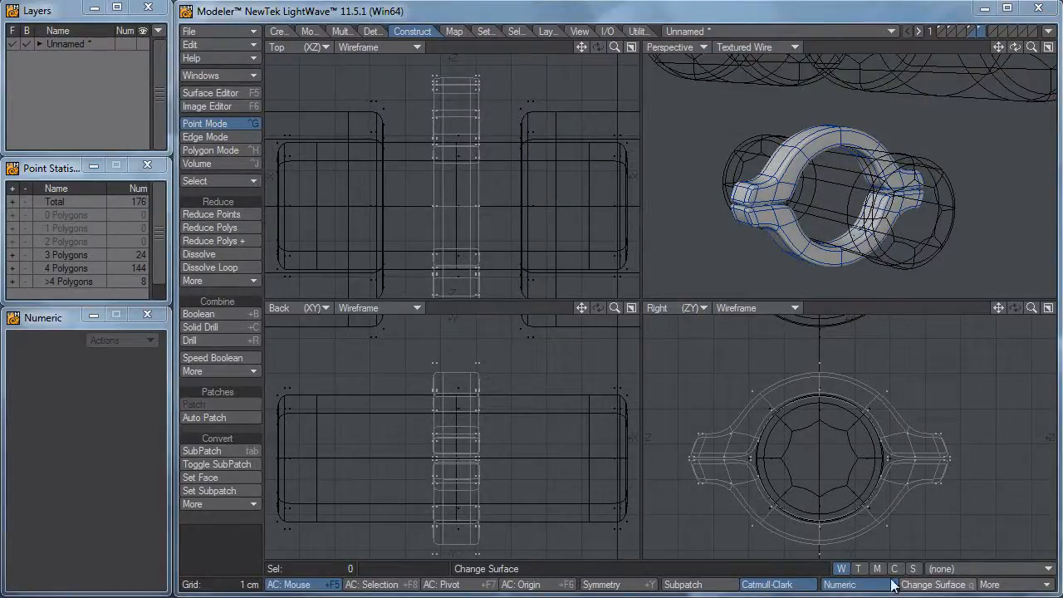
Select the eight points at the very top of the upper bearing half and move them slightly up in Y
{"action": "left_click_drag", "start_coordinate": [825, 519], "coordinate": [920, 523], "text": "ctrl+alt"}
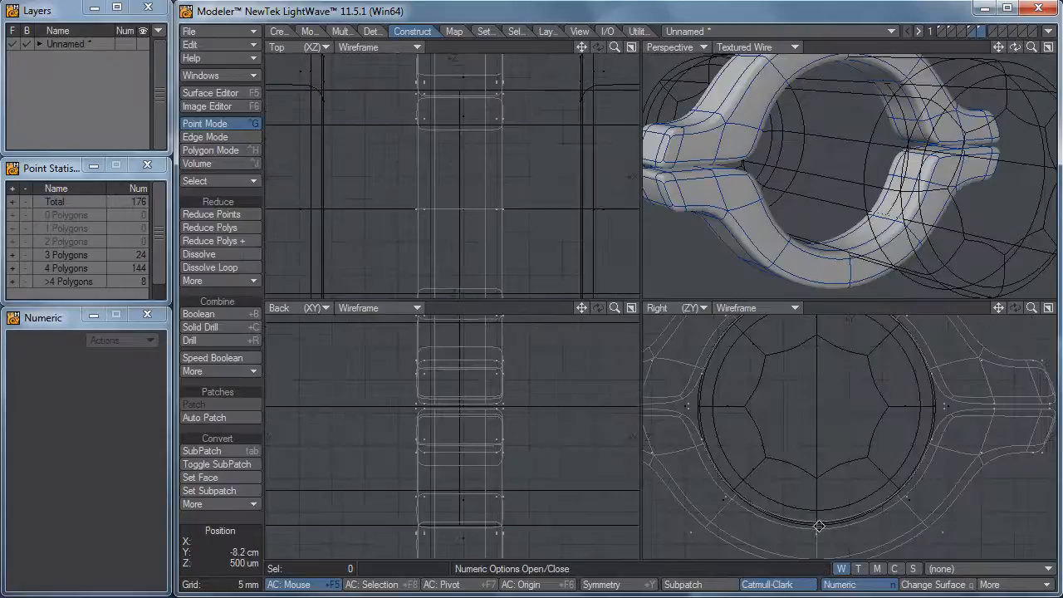
{"action": "key", "text": "a"}
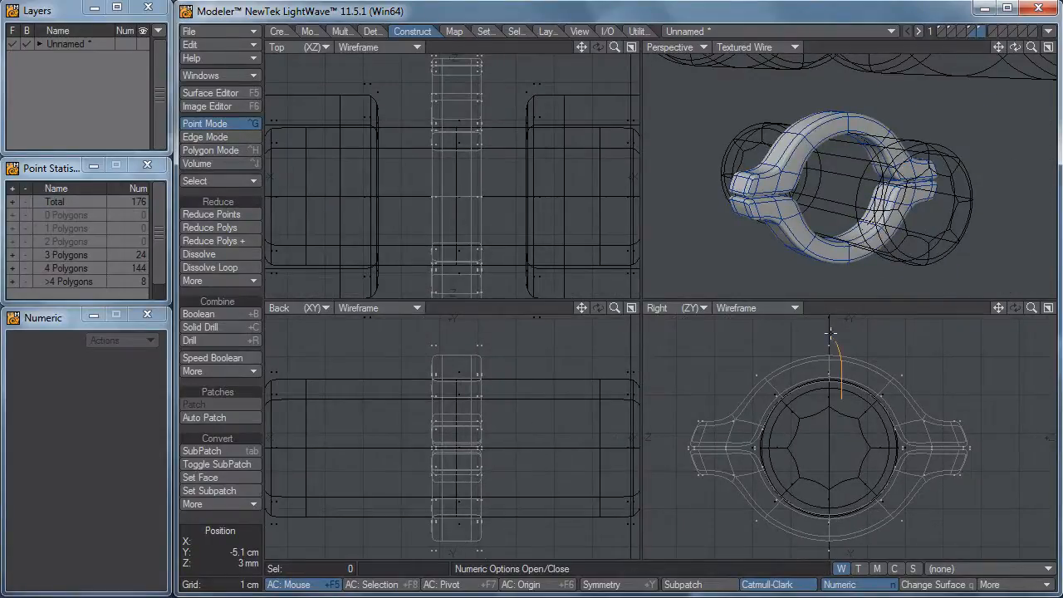
{"action": "right_click_drag", "start_coordinate": [830, 333], "coordinate": [818, 392]}
{"action": "left_click_drag", "start_coordinate": [837, 367], "coordinate": [1000, 388], "text": "ctrl+alt"}
{"action": "key", "text": "t"}
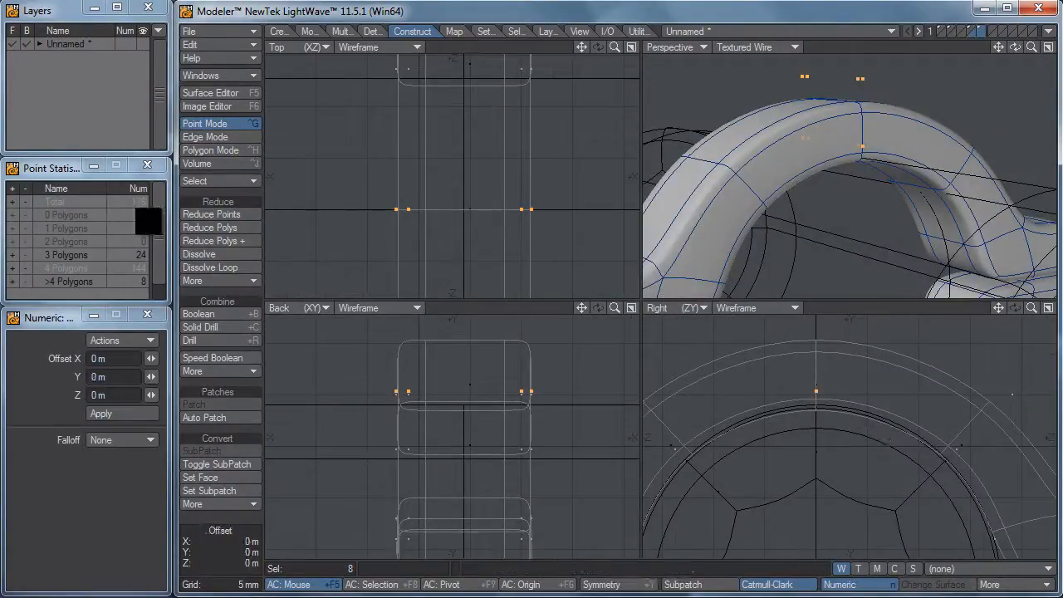
{"action": "left_click_drag", "start_coordinate": [888, 440], "coordinate": [889, 436]}
{"action": "key", "text": "space"}
{"action": "key", "text": "slash"}
Select the eight points at the very bottom of the lower bearing half and move them -500 um in Y
{"action": "left_click_drag", "start_coordinate": [831, 373], "coordinate": [831, 365], "text": "alt"}
{"action": "mouse_move", "coordinate": [856, 370]}
{"action": "right_mouse_down"}
{"action": "mouse_move", "coordinate": [874, 494]}
{"action": "mouse_move", "coordinate": [888, 491]}
{"action": "right_mouse_up"}
{"action": "key", "text": "t"}
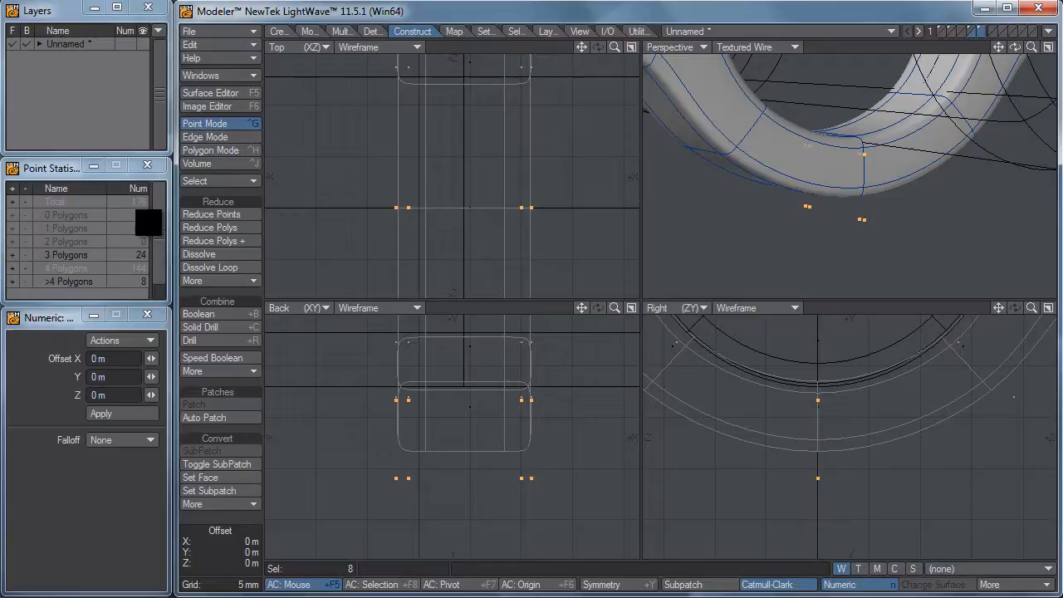
{"action": "left_click_drag", "start_coordinate": [852, 458], "coordinate": [852, 464]}
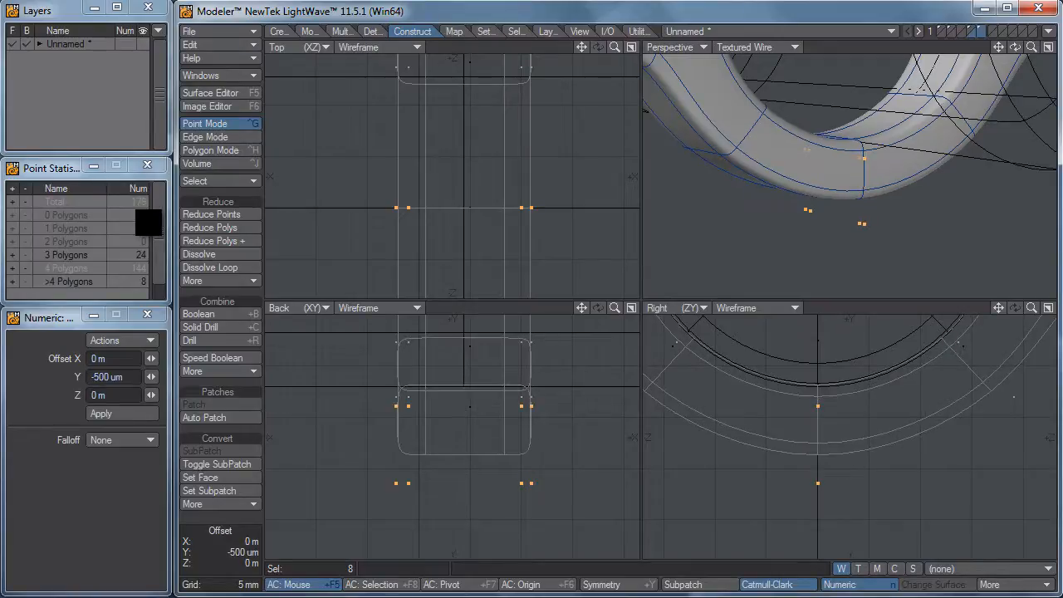
{"action": "key", "text": "space"}
{"action": "left_click", "coordinate": [218, 555]}
{"action": "key", "text": "a"}
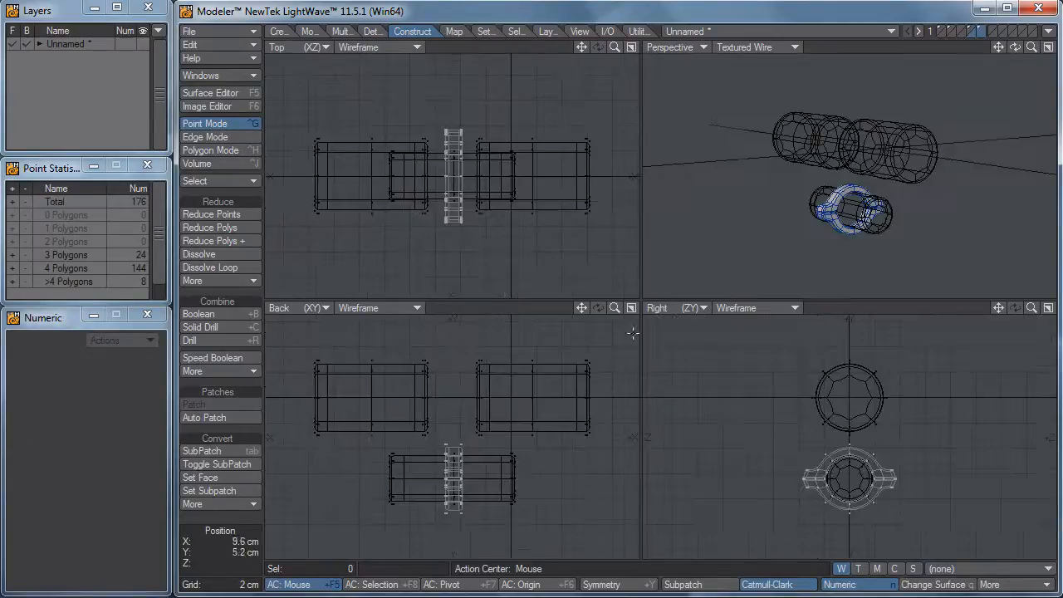
{"action": "left_click_drag", "start_coordinate": [861, 192], "coordinate": [845, 214], "text": "ctrl+alt"}
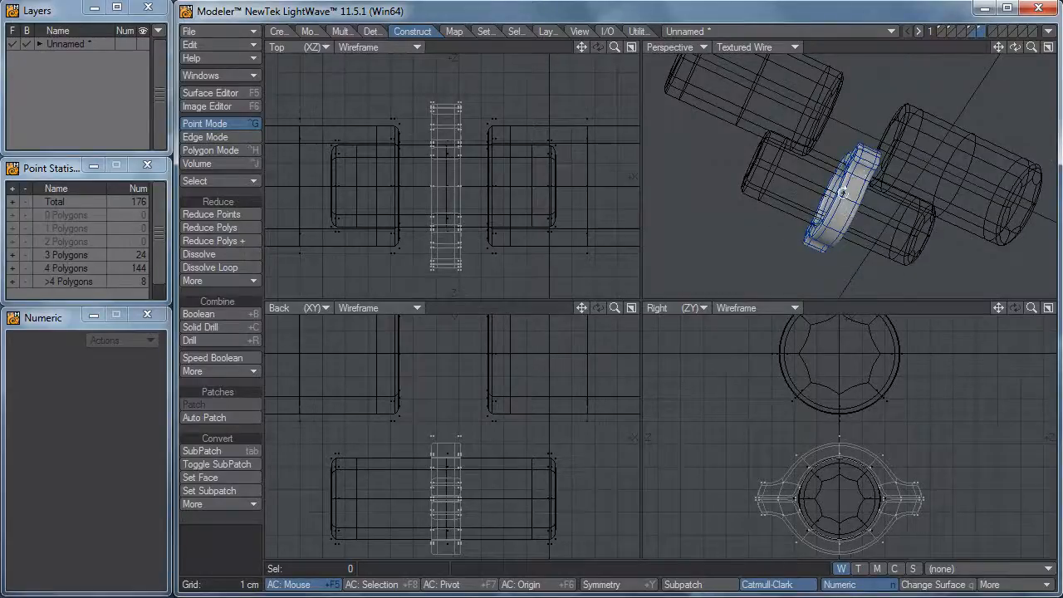
Select the six polygons along the middle of the lower bearing half's outer rim
{"action": "left_click_drag", "start_coordinate": [842, 192], "coordinate": [861, 192], "text": "alt"}
{"action": "key", "text": "space"}
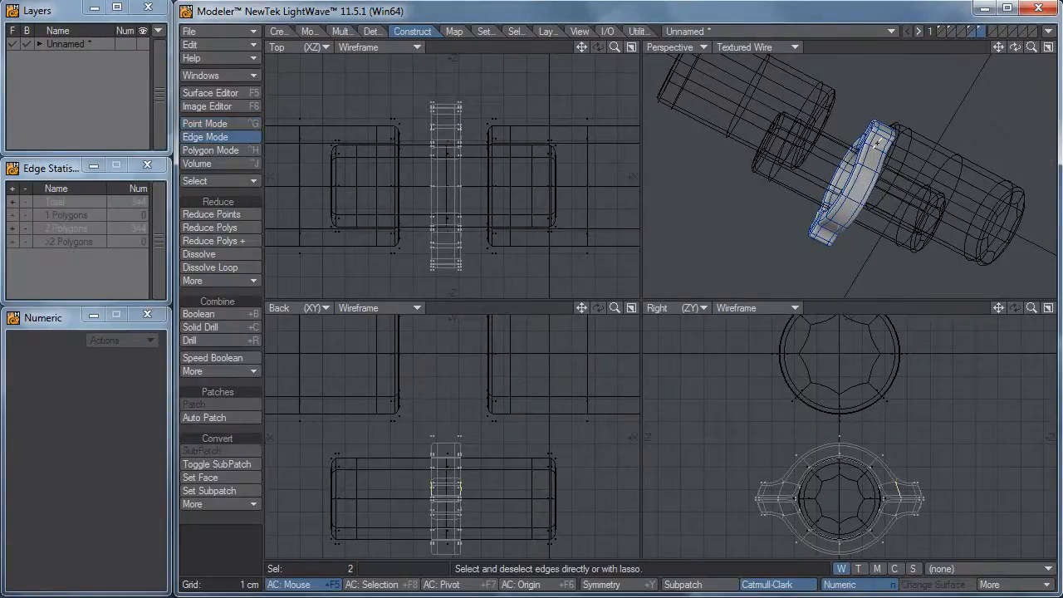
{"action": "key", "text": "space"}
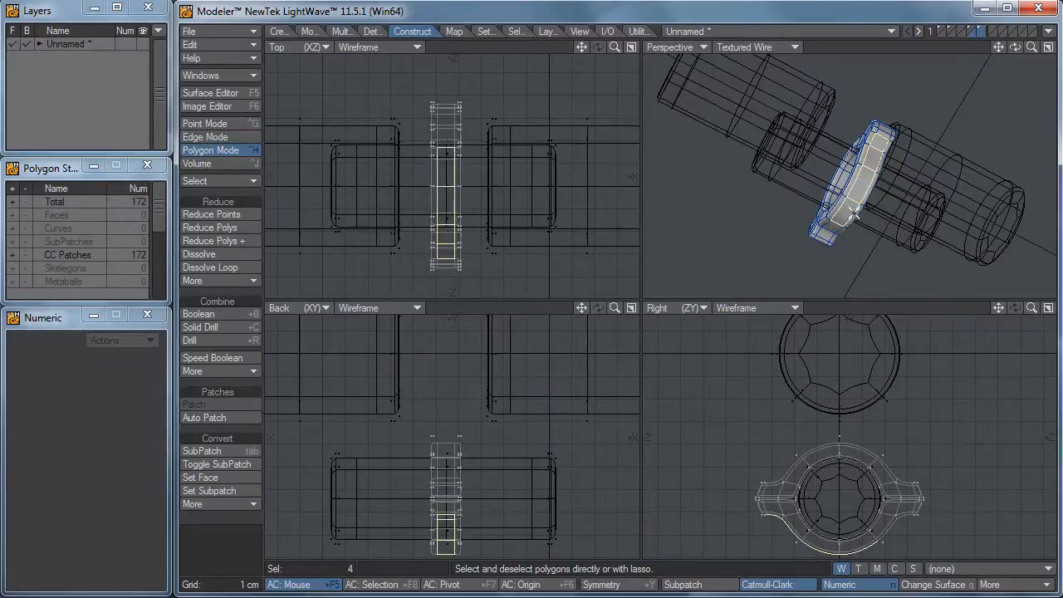
{"action": "left_click_drag", "start_coordinate": [827, 235], "coordinate": [948, 185], "text": "alt"}
{"action": "left_click_drag", "start_coordinate": [832, 493], "coordinate": [854, 419], "text": "alt"}
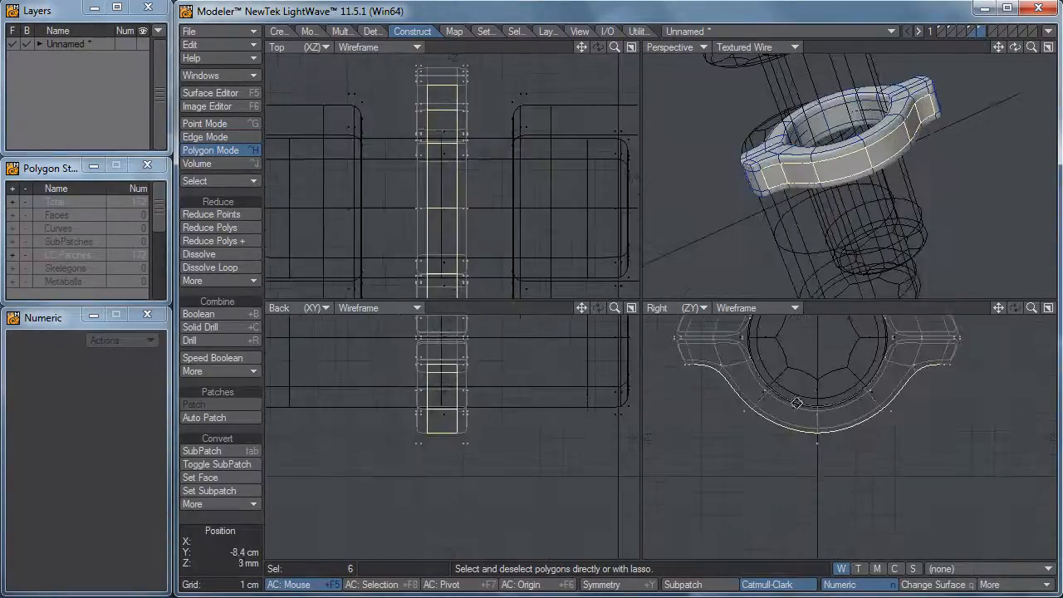
Multishift the selected lower rim polygons with an inset of about 333 um and a shift of about 278 um
{"action": "left_click", "coordinate": [340, 31]}
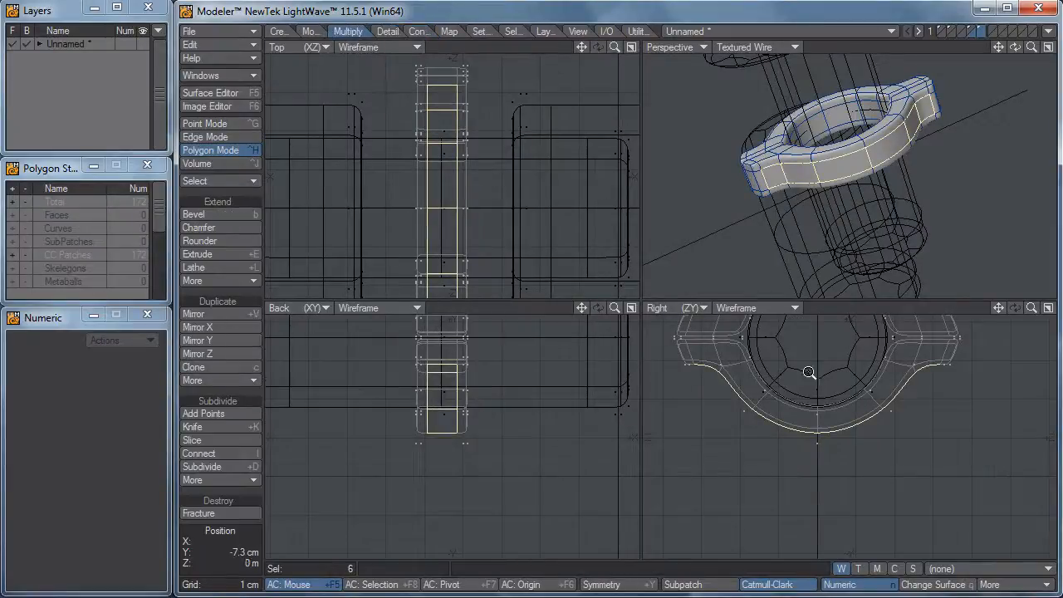
{"action": "scroll", "coordinate": [821, 373], "scroll_direction": "up", "scroll_amount": 2}
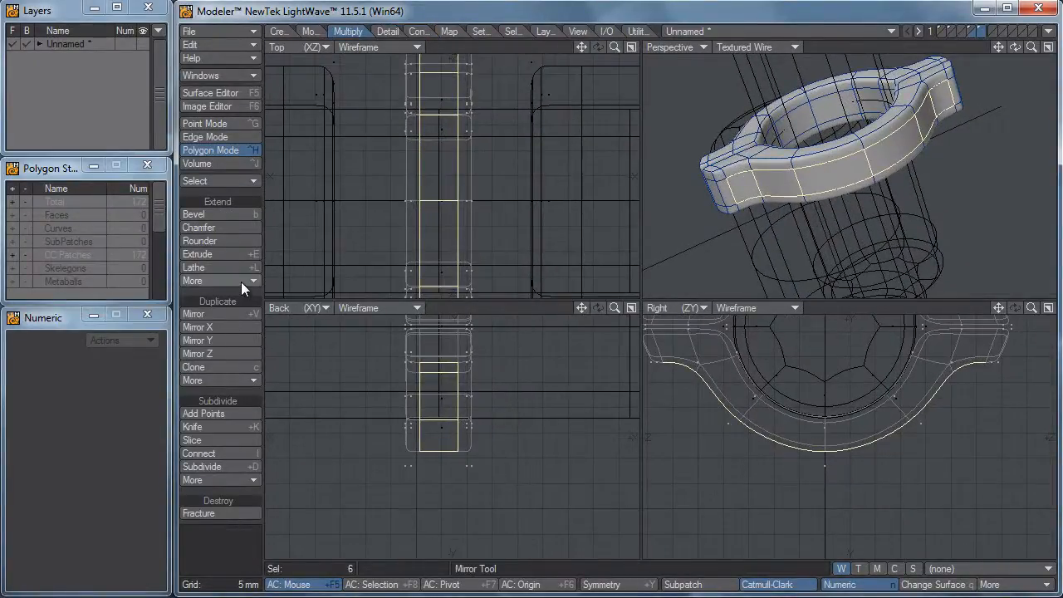
{"action": "left_click", "coordinate": [240, 282]}
{"action": "left_click", "coordinate": [241, 282]}
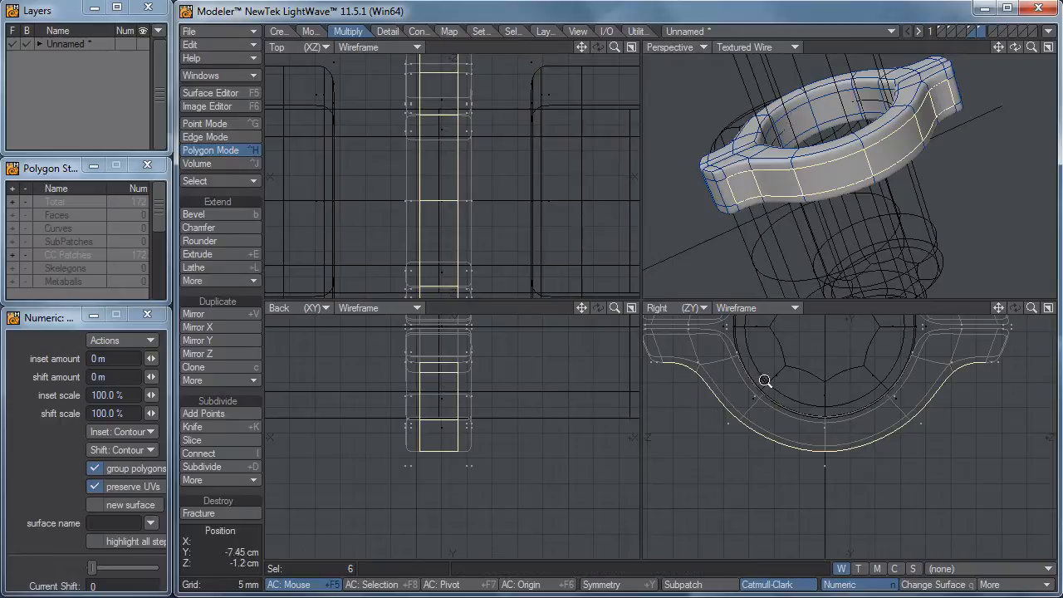
{"action": "scroll", "coordinate": [813, 392], "scroll_direction": "up", "scroll_amount": 1}
{"action": "left_click_drag", "start_coordinate": [815, 392], "coordinate": [817, 397]}
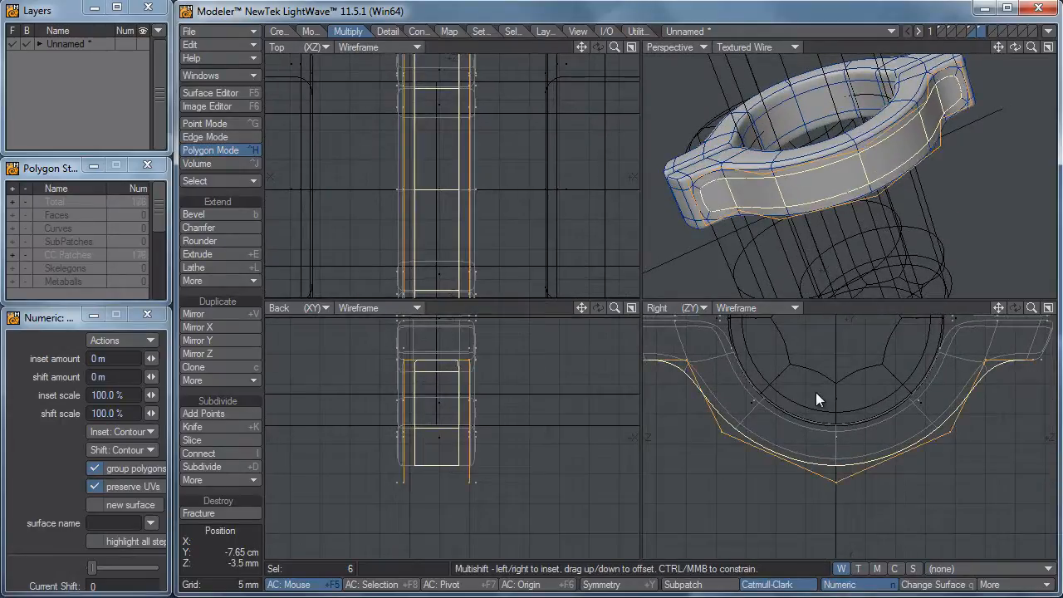
{"action": "left_click_drag", "start_coordinate": [565, 402], "coordinate": [557, 400]}
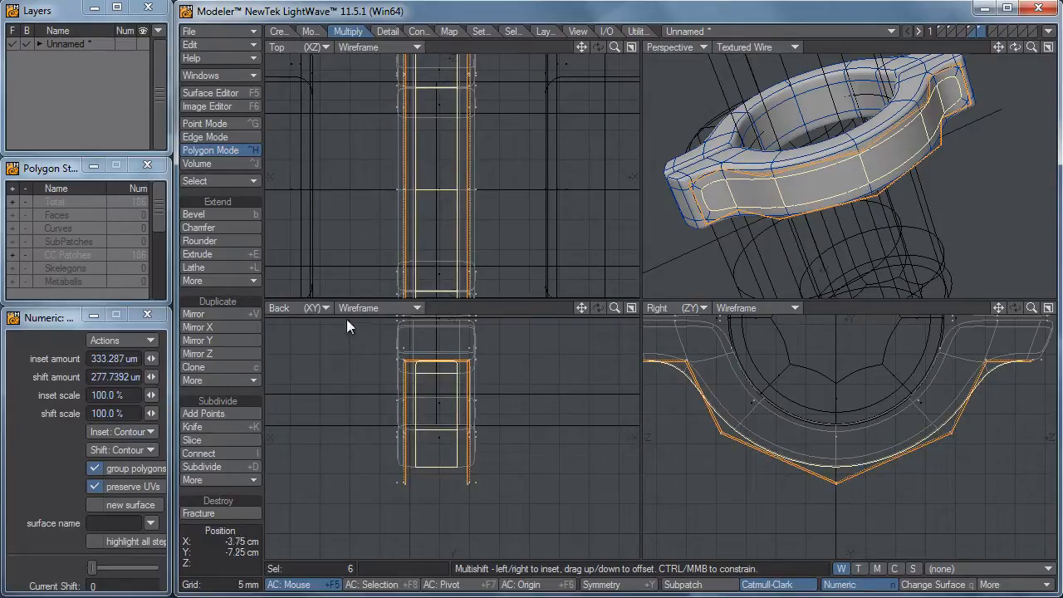
Add another Multishift that raises the lower rim polygons outward by about 3.06 mm, and clear the selection
{"action": "right_click", "coordinate": [511, 374]}
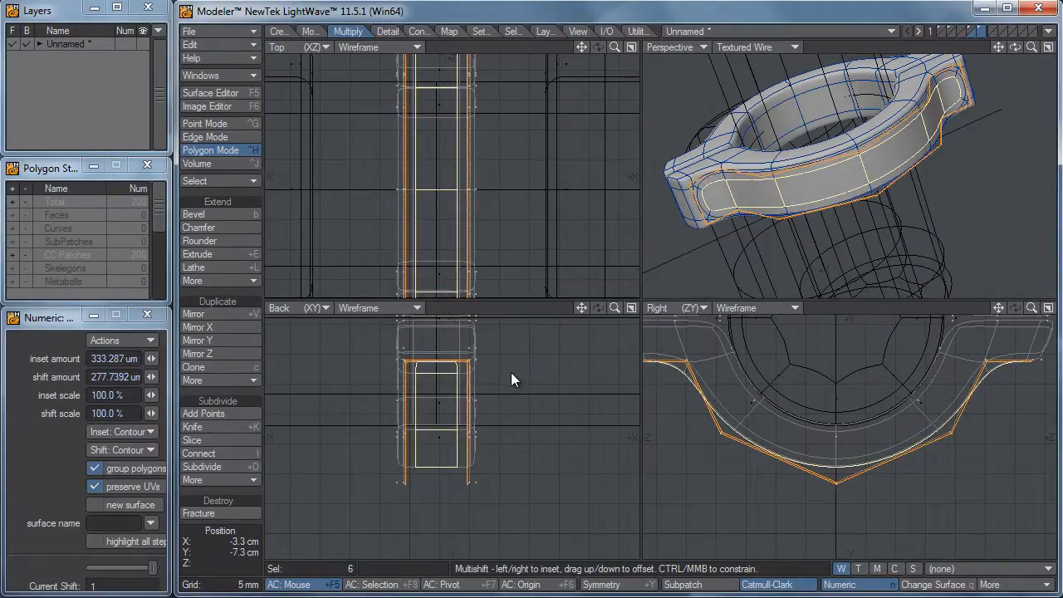
{"action": "left_click_drag", "start_coordinate": [539, 426], "coordinate": [541, 410]}
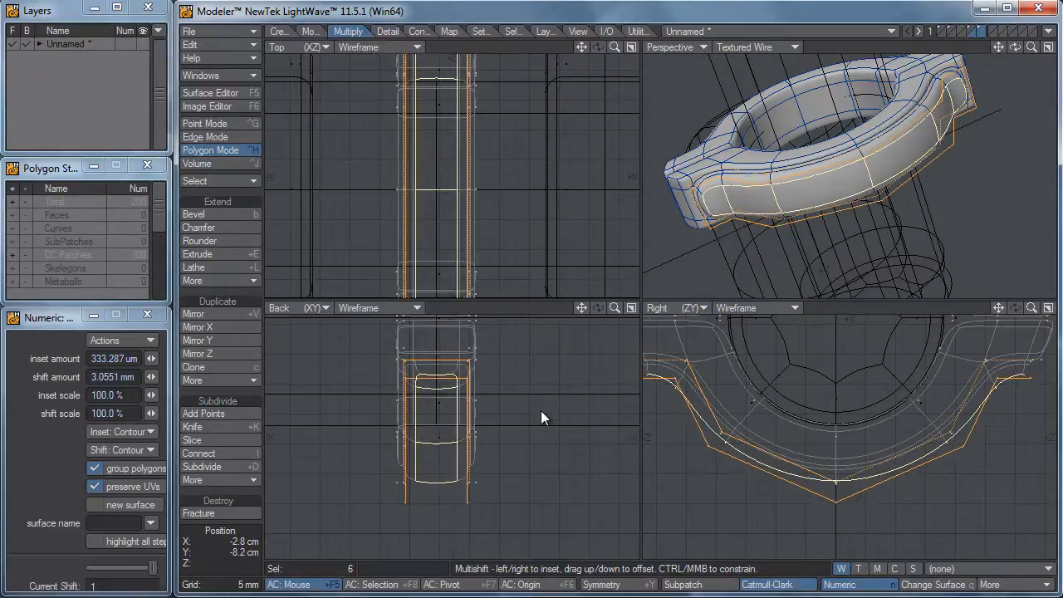
{"action": "key", "text": "space"}
{"action": "left_click", "coordinate": [247, 552]}
Select the six polygons along the middle of the upper bearing half's outer rim
{"action": "left_click_drag", "start_coordinate": [849, 139], "coordinate": [852, 167], "text": "alt"}
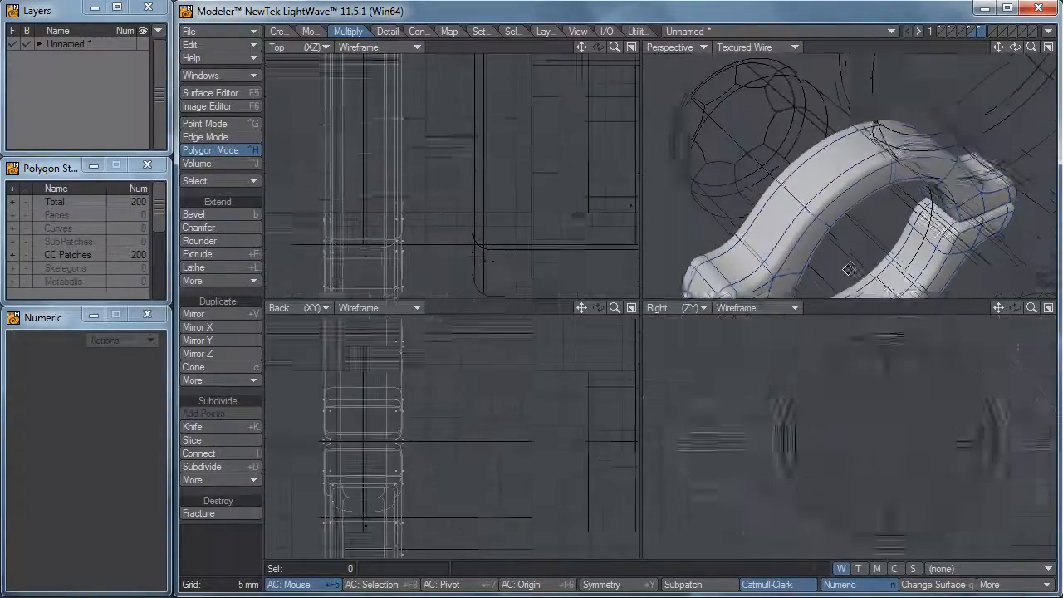
{"action": "mouse_move", "coordinate": [741, 264]}
{"action": "left_mouse_down"}
{"action": "mouse_move", "coordinate": [790, 204]}
{"action": "mouse_move", "coordinate": [835, 171]}
{"action": "mouse_move", "coordinate": [910, 142]}
{"action": "mouse_move", "coordinate": [961, 159]}
{"action": "mouse_move", "coordinate": [850, 175]}
{"action": "left_mouse_up"}
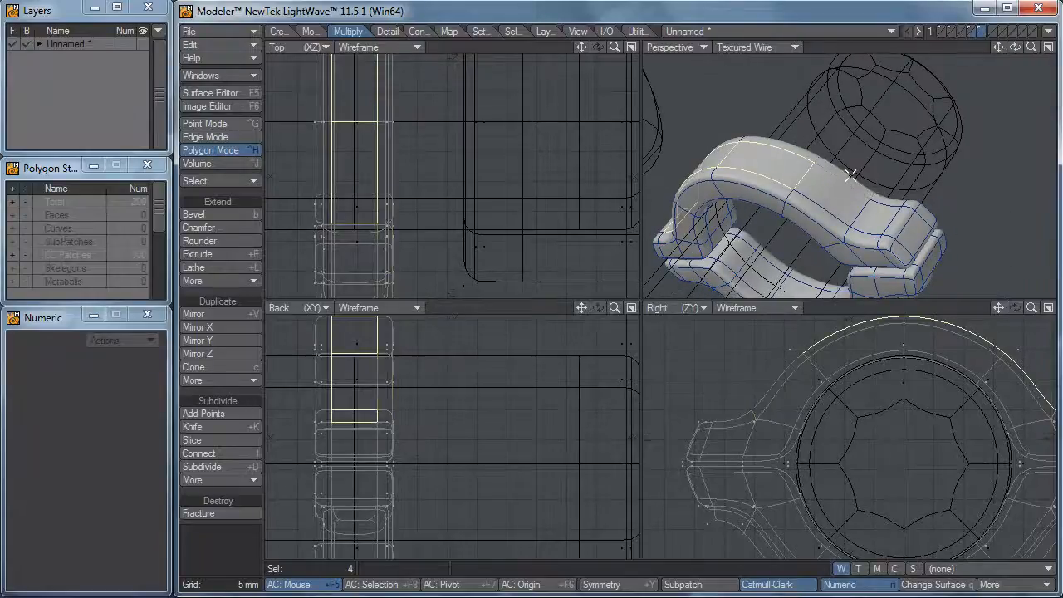
{"action": "left_click_drag", "start_coordinate": [780, 210], "coordinate": [788, 236], "text": "alt"}
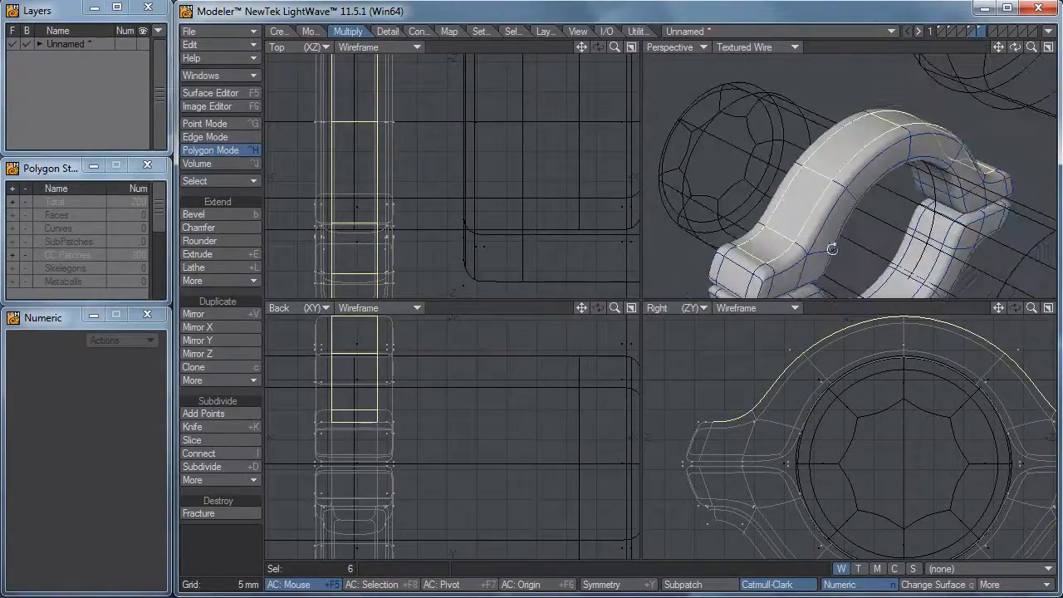
Multishift the selected upper rim polygons with an inset of about 472 um and no shift
{"action": "left_click", "coordinate": [232, 280]}
{"action": "left_click", "coordinate": [232, 282]}
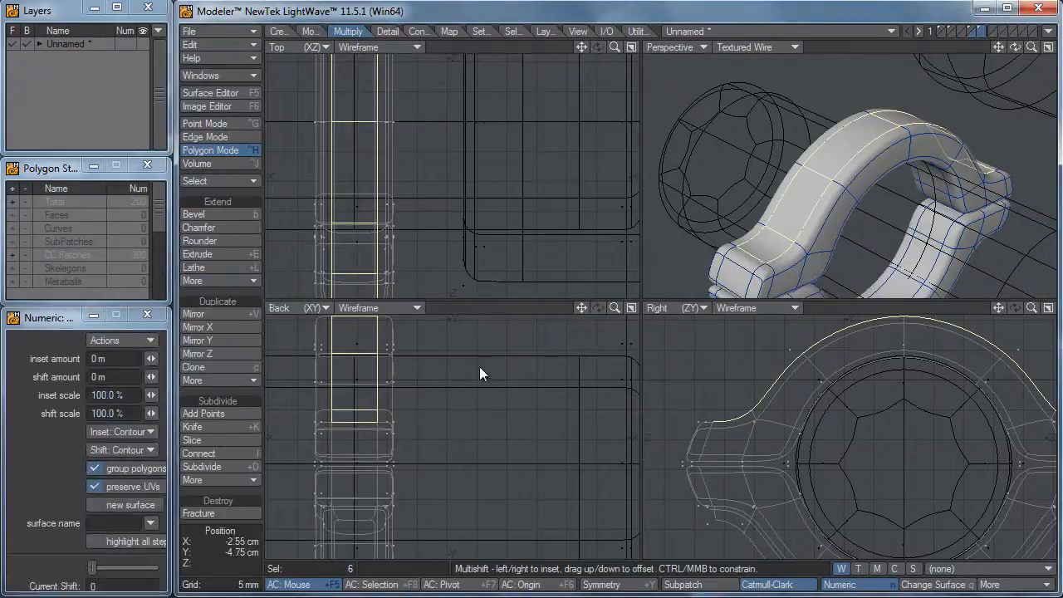
{"action": "left_click", "coordinate": [494, 368]}
{"action": "left_click_drag", "start_coordinate": [511, 361], "coordinate": [496, 361]}
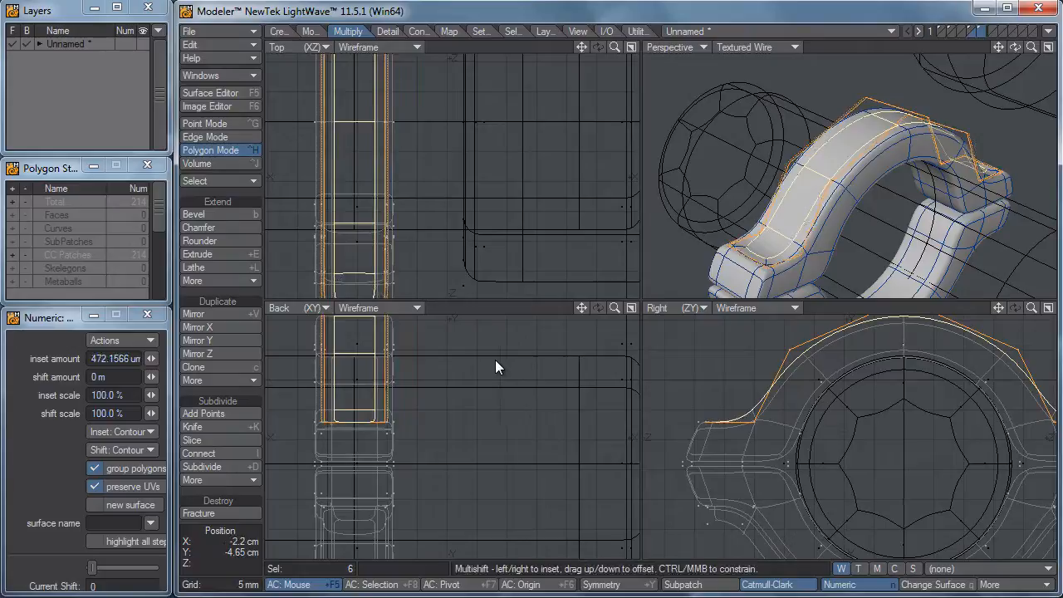
Add another Multishift that raises the upper rim polygons outward into a rib, and clear the selection
{"action": "right_click", "coordinate": [495, 361]}
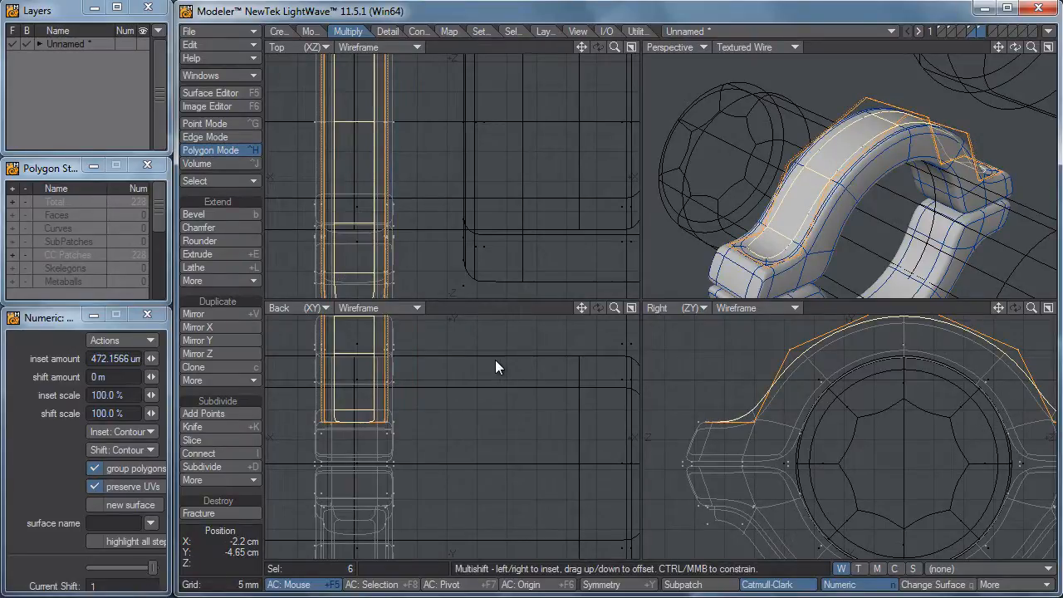
{"action": "left_click_drag", "start_coordinate": [483, 388], "coordinate": [481, 367]}
{"action": "key", "text": "space"}
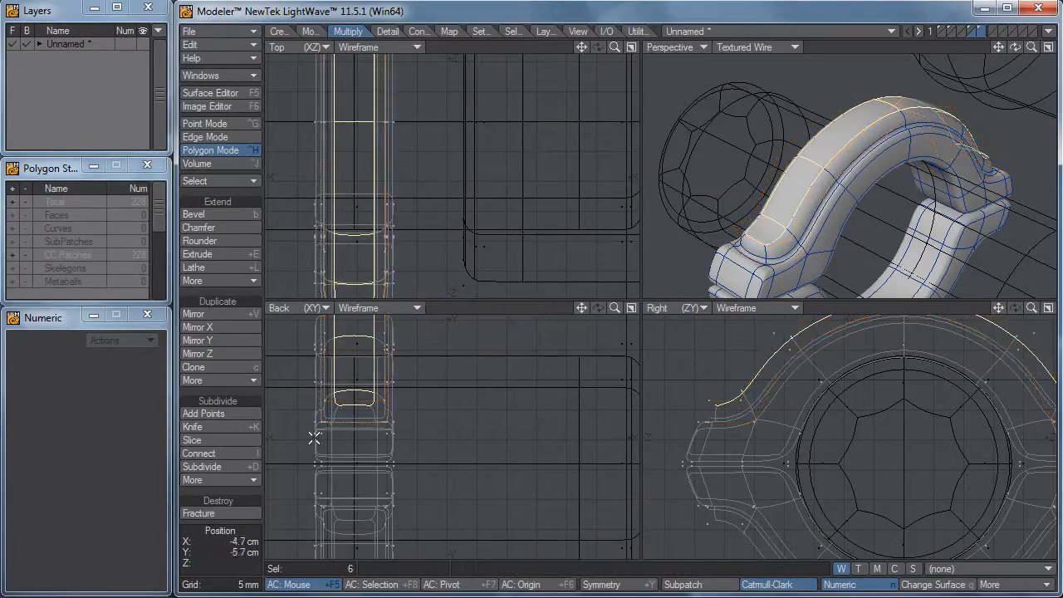
{"action": "left_click", "coordinate": [246, 542]}
Select the two topmost polygons of the upper bearing half and extend them upward into a shank, moving the final section 3.6 cm in Y
{"action": "scroll", "coordinate": [804, 192], "scroll_direction": "down", "scroll_amount": 3}
{"action": "left_click_drag", "start_coordinate": [804, 192], "coordinate": [909, 223], "text": "alt"}
{"action": "left_click_drag", "start_coordinate": [845, 187], "coordinate": [876, 170]}
{"action": "left_click_drag", "start_coordinate": [840, 208], "coordinate": [918, 218], "text": "alt"}
{"action": "key", "text": "a"}
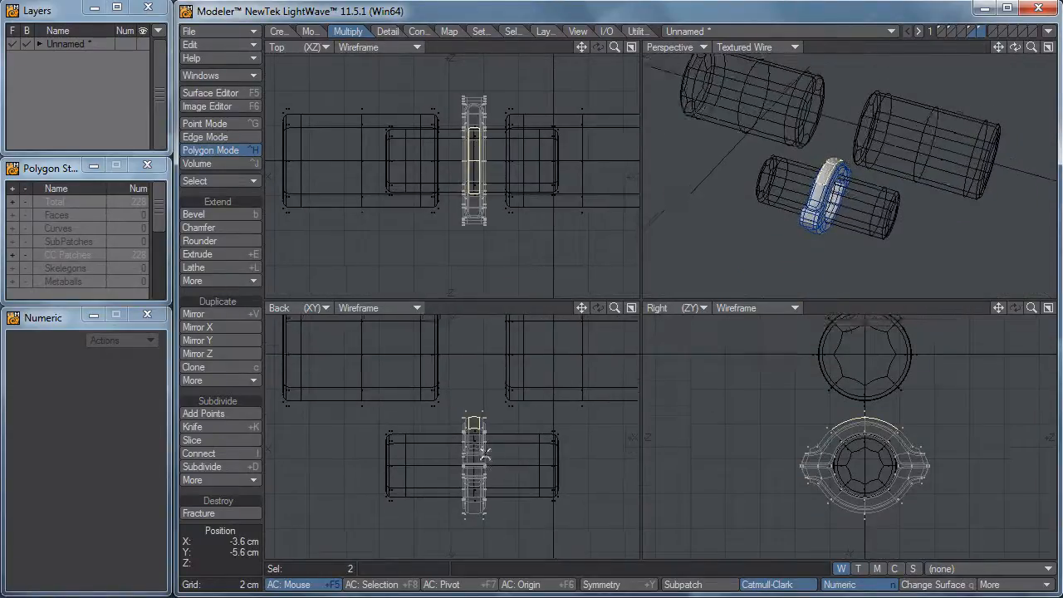
{"action": "key", "text": "t"}
{"action": "left_click_drag", "start_coordinate": [519, 434], "coordinate": [520, 405]}
{"action": "key", "text": "e"}
{"action": "left_click_drag", "start_coordinate": [526, 446], "coordinate": [526, 387]}
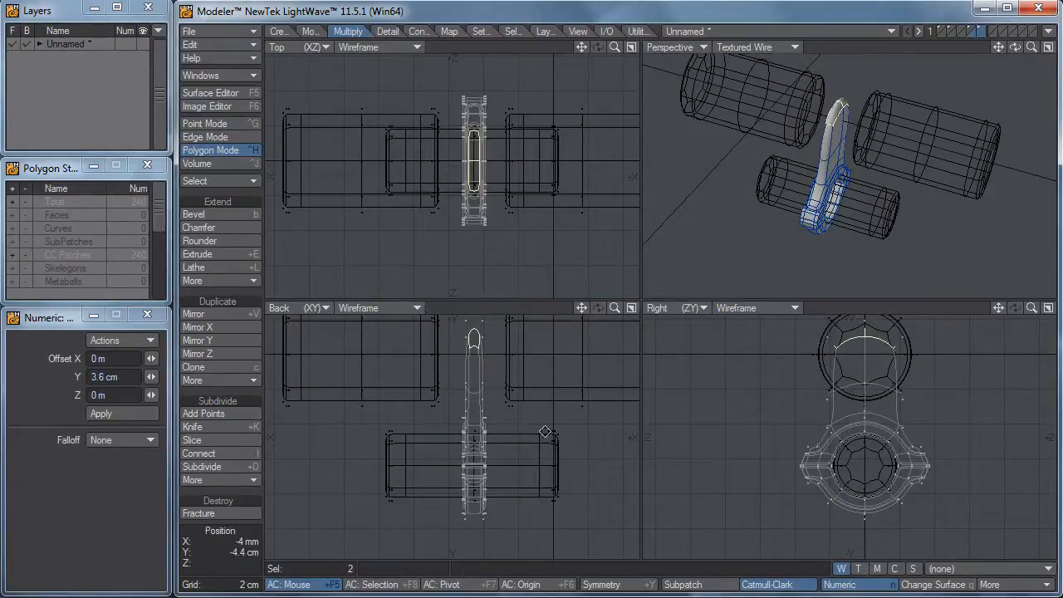
Flatten the shank's end polygons by stretching them vertically, and turn off subdivision for the whole part
{"action": "left_click_drag", "start_coordinate": [545, 431], "coordinate": [505, 504], "text": "alt"}
{"action": "key", "text": "h"}
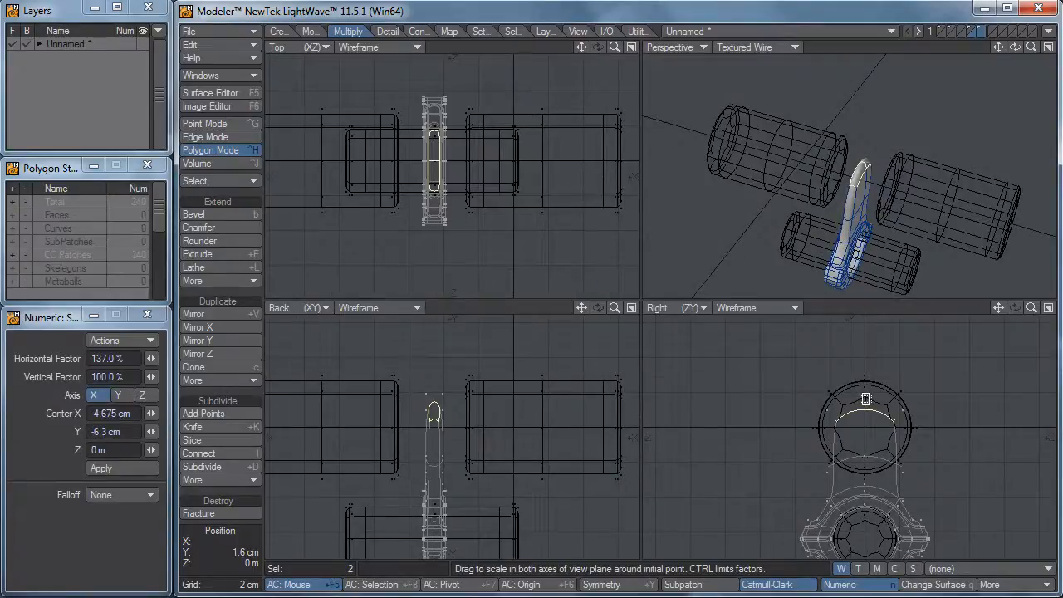
{"action": "left_click_drag", "start_coordinate": [864, 399], "coordinate": [864, 485], "text": "ctrl"}
{"action": "key", "text": "space"}
{"action": "key", "text": "slash"}
{"action": "key", "text": "Tab"}
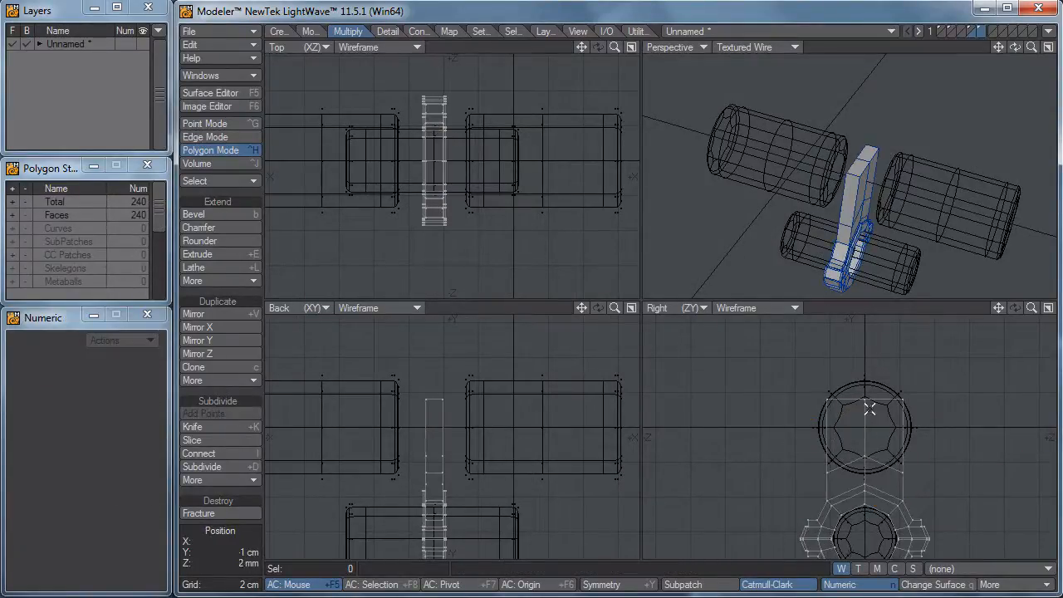
Select the polygons of the rod shank, stretch them narrower in Z, and clear the selection
{"action": "scroll", "coordinate": [845, 216], "scroll_direction": "down", "scroll_amount": 1}
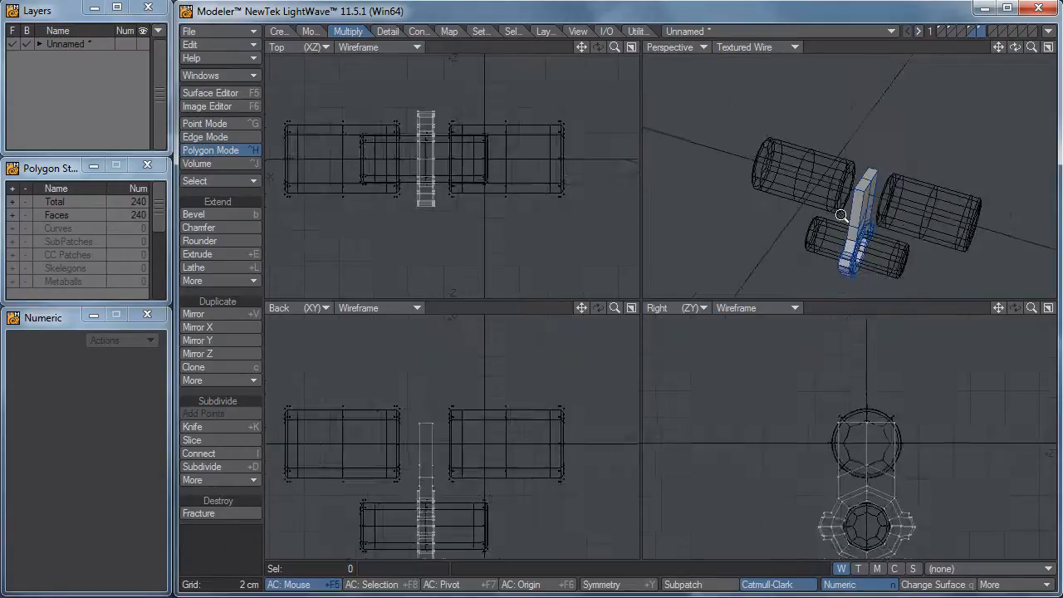
{"action": "scroll", "coordinate": [847, 217], "scroll_direction": "up", "scroll_amount": 2}
{"action": "left_click_drag", "start_coordinate": [858, 222], "coordinate": [938, 189], "text": "alt"}
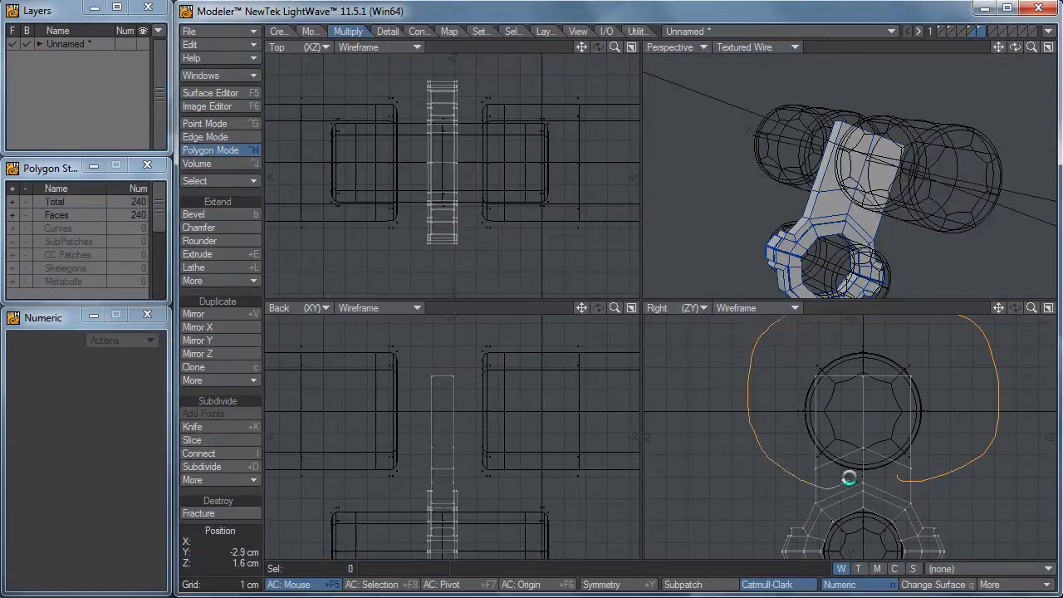
{"action": "right_click_drag", "start_coordinate": [848, 478], "coordinate": [850, 475]}
{"action": "key", "text": "h"}
{"action": "left_click_drag", "start_coordinate": [863, 446], "coordinate": [831, 447]}
{"action": "key", "text": "space"}
{"action": "mouse_move", "coordinate": [772, 487]}
{"action": "right_mouse_down"}
{"action": "mouse_move", "coordinate": [1041, 458]}
{"action": "mouse_move", "coordinate": [787, 473]}
{"action": "right_mouse_up"}
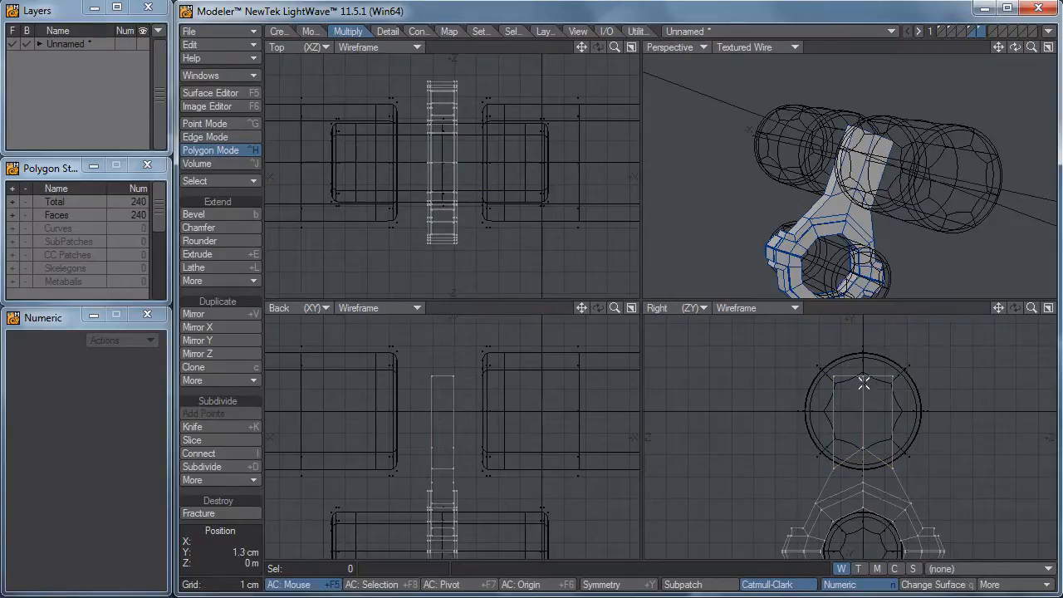
Mirror the rod half across the Y axis at the shank's flat end, about Y 1.7 cm, and delete the four inner polygons at the seam
{"action": "key", "text": "shift+v"}
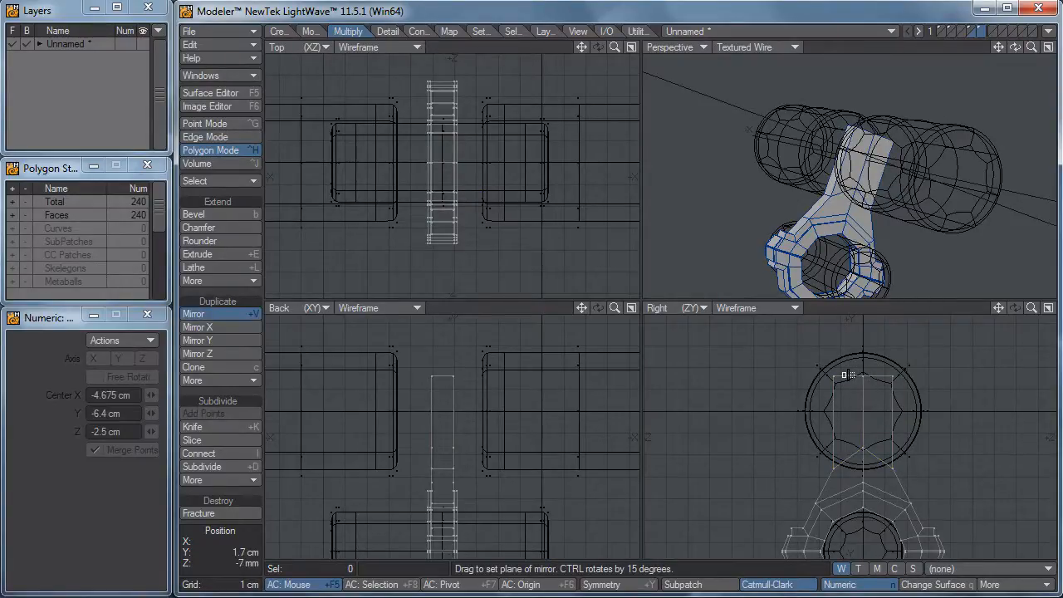
{"action": "left_click_drag", "start_coordinate": [843, 375], "coordinate": [887, 403]}
{"action": "key", "text": "space"}
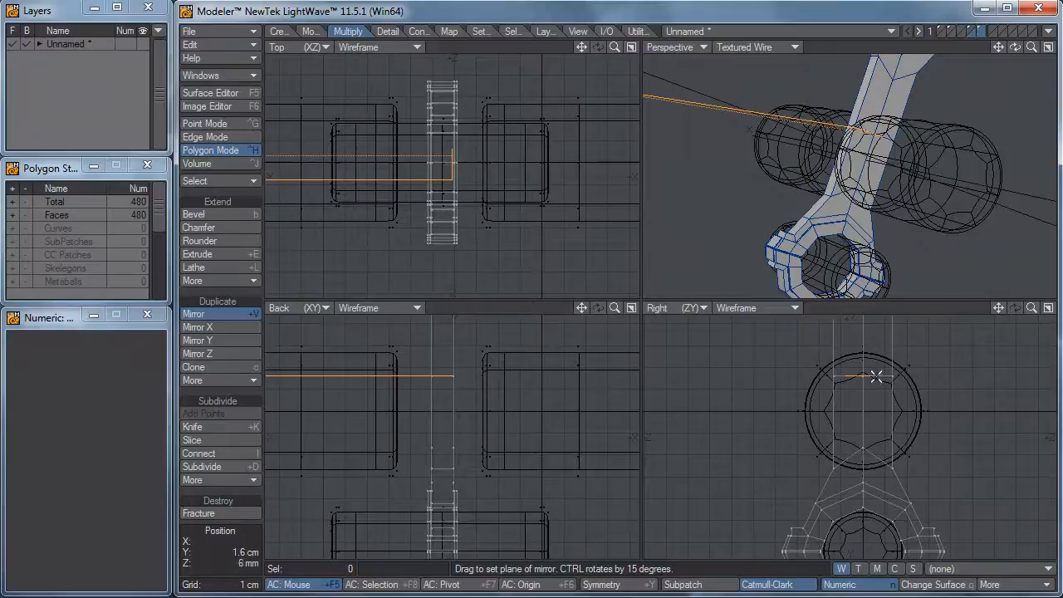
{"action": "right_click_drag", "start_coordinate": [866, 438], "coordinate": [913, 409]}
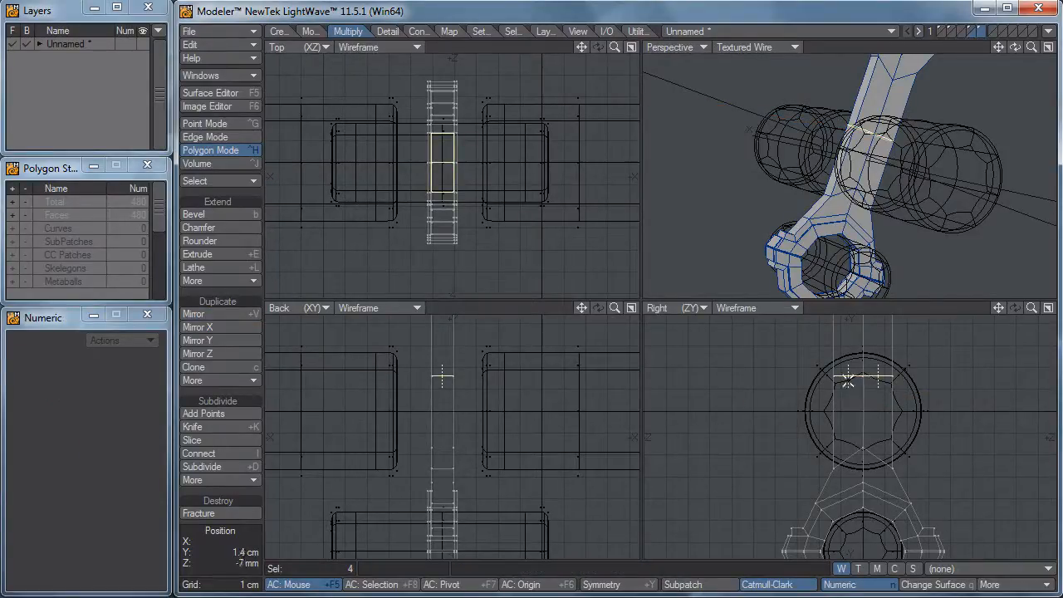
{"action": "key", "text": "Delete"}
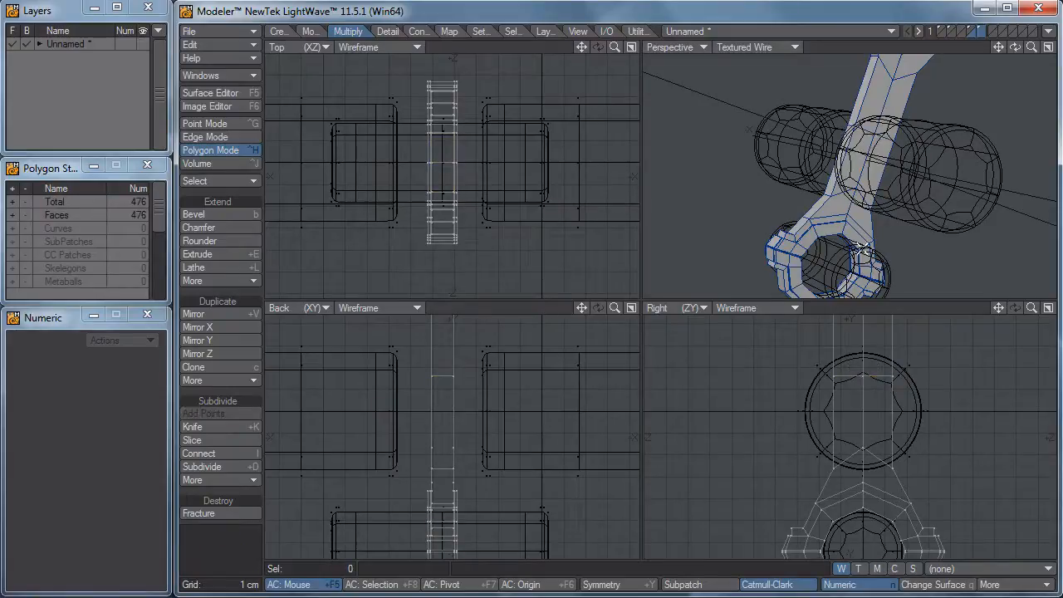
Select the mirrored upper bearing end and move it up in Y to lengthen the rod shank
{"action": "left_click_drag", "start_coordinate": [869, 119], "coordinate": [854, 212], "text": "alt+shift"}
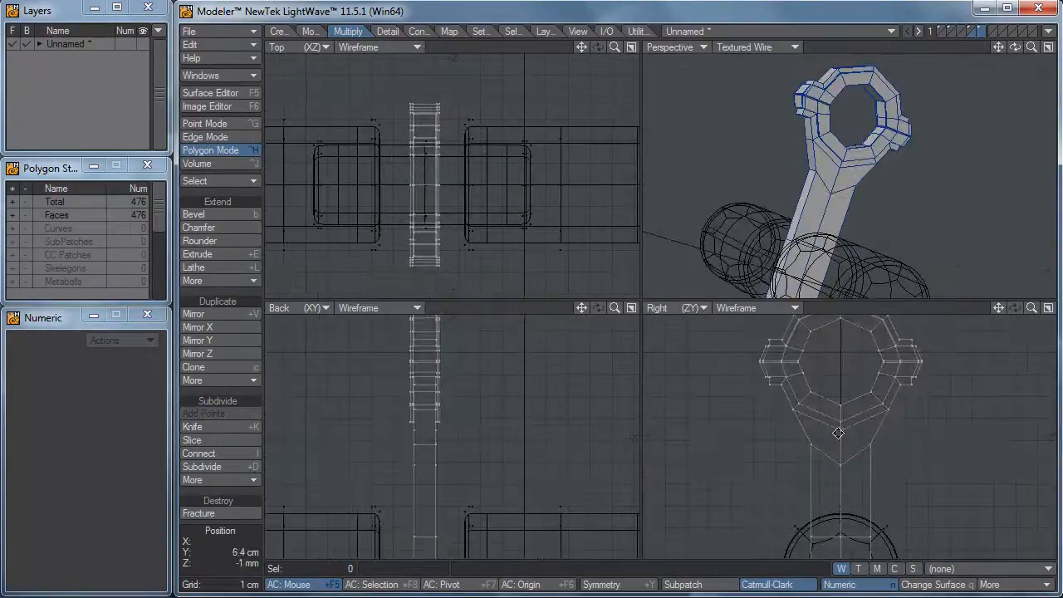
{"action": "key", "text": "a"}
{"action": "right_click_drag", "start_coordinate": [801, 346], "coordinate": [803, 407]}
{"action": "key", "text": "t"}
{"action": "left_click_drag", "start_coordinate": [871, 430], "coordinate": [871, 406]}
{"action": "key", "text": "space"}
{"action": "mouse_move", "coordinate": [835, 439]}
{"action": "right_mouse_down"}
{"action": "mouse_move", "coordinate": [752, 408]}
{"action": "mouse_move", "coordinate": [801, 440]}
{"action": "right_mouse_up"}
Knife a horizontal cut across the lengthened shank, between the mirror seam and the upper bearing end
{"action": "key", "text": "shift+k"}
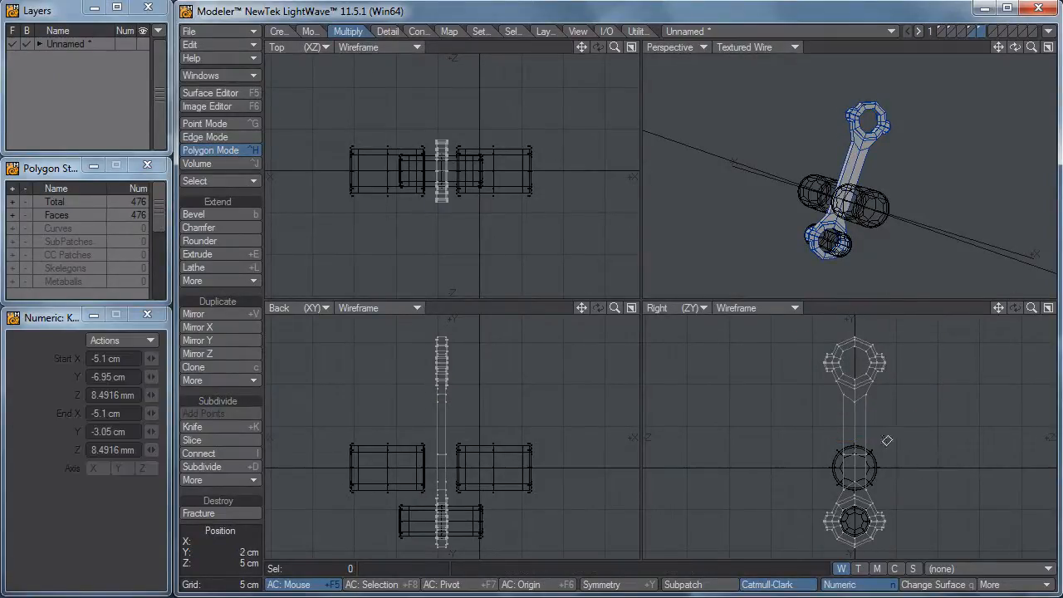
{"action": "left_click_drag", "start_coordinate": [887, 426], "coordinate": [808, 429]}
{"action": "key", "text": "space"}
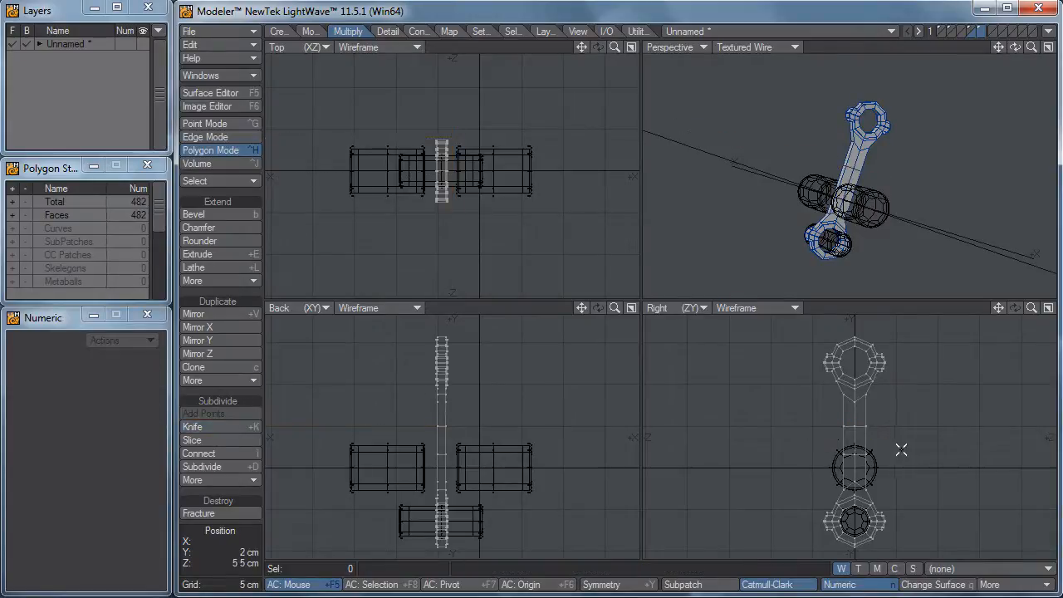
Examine the subdivided rod's shank and bearing ends from several angles in a full-size perspective view, and return to the unsubdivided quad view
{"action": "scroll", "coordinate": [866, 428], "scroll_direction": "up", "scroll_amount": 1}
{"action": "left_click_drag", "start_coordinate": [842, 179], "coordinate": [906, 180], "text": "ctrl+alt"}
{"action": "left_click_drag", "start_coordinate": [872, 171], "coordinate": [993, 186], "text": "alt"}
{"action": "key", "text": "Tab"}
{"action": "left_click_drag", "start_coordinate": [901, 143], "coordinate": [842, 166], "text": "alt"}
{"action": "key", "text": "KP_0"}
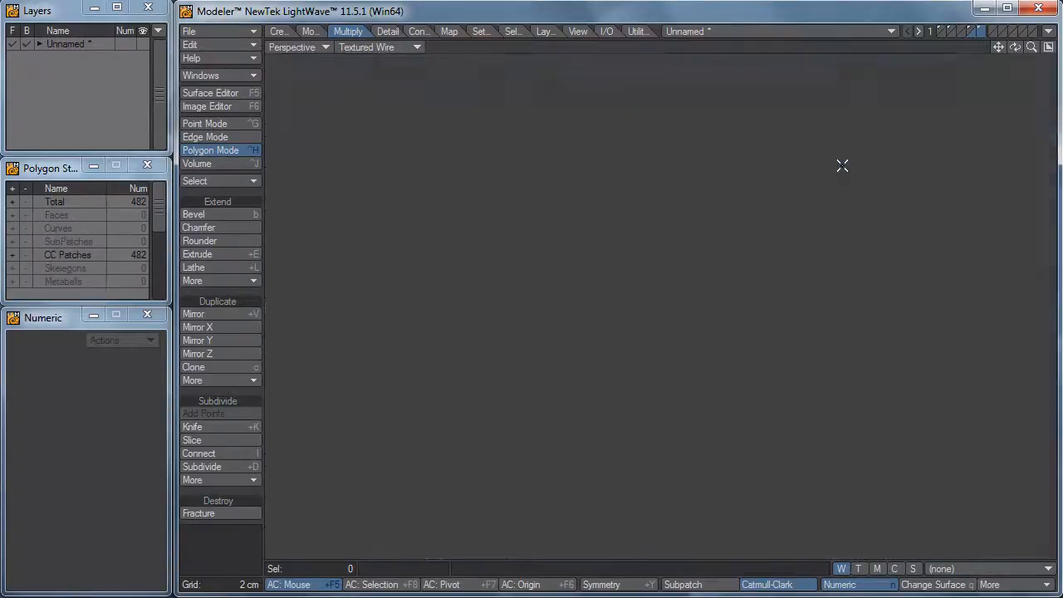
{"action": "left_click_drag", "start_coordinate": [728, 286], "coordinate": [670, 482], "text": "alt"}
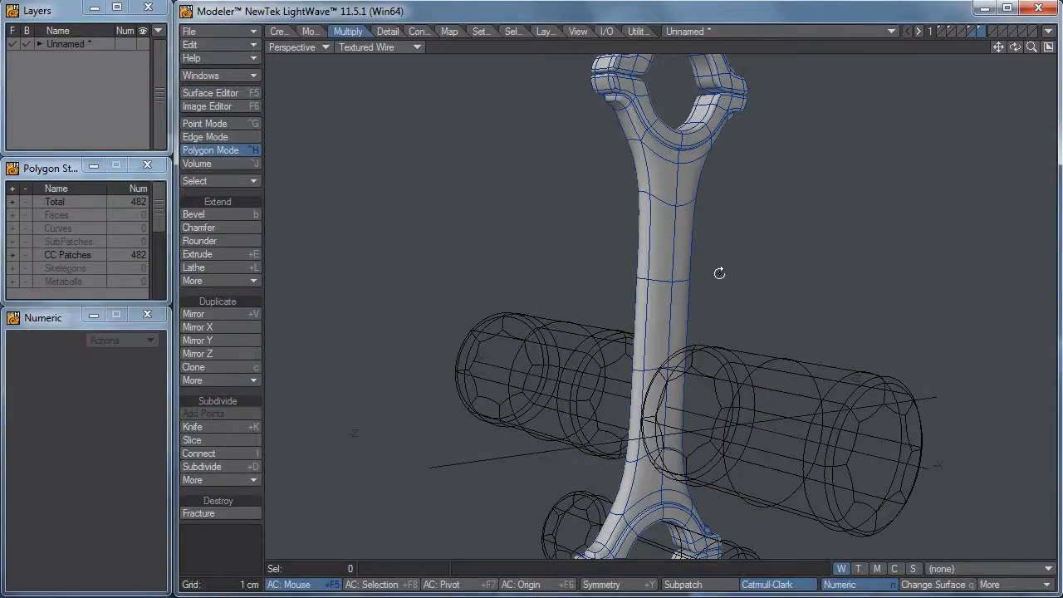
{"action": "left_click_drag", "start_coordinate": [694, 281], "coordinate": [707, 341], "text": "alt"}
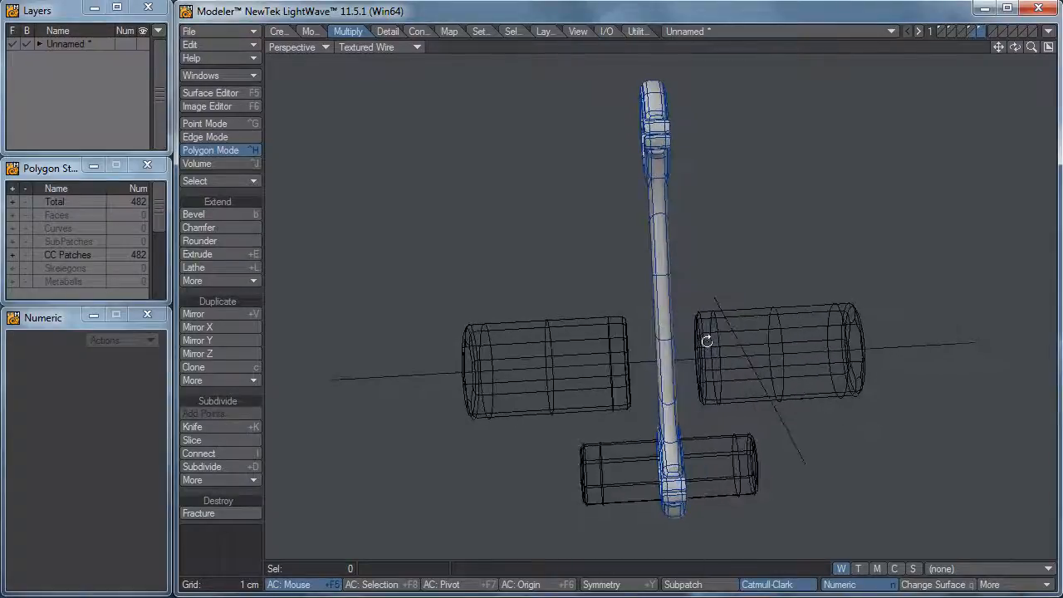
{"action": "key", "text": "Tab"}
{"action": "key", "text": "0"}
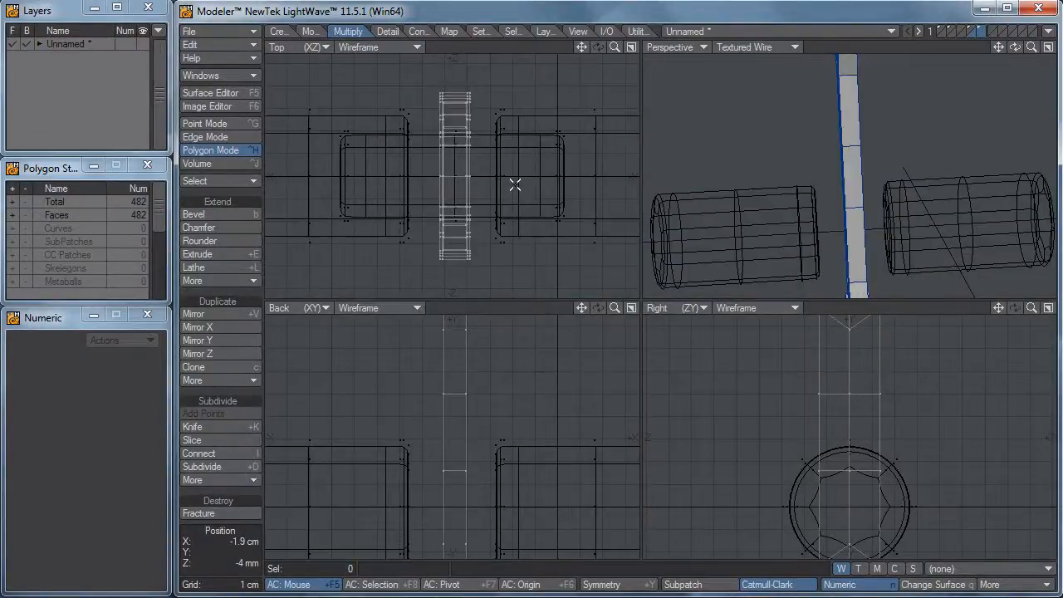
Knife the connecting rod lengthwise through the middle of its thickness, along its full height
{"action": "key", "text": "shift+k"}
{"action": "left_click_drag", "start_coordinate": [458, 83], "coordinate": [466, 307], "text": "ctrl"}
{"action": "left_click_drag", "start_coordinate": [444, 183], "coordinate": [536, 186], "text": "ctrl+alt"}
{"action": "left_click_drag", "start_coordinate": [470, 190], "coordinate": [473, 192]}
{"action": "key", "text": "space"}
Turn on Catmull-Clark subdivision for the connecting rod and check its upper bearing end and whole shape
{"action": "left_click_drag", "start_coordinate": [795, 184], "coordinate": [664, 206], "text": "ctrl+alt"}
{"action": "left_click_drag", "start_coordinate": [841, 114], "coordinate": [963, 101], "text": "ctrl+alt"}
{"action": "left_click_drag", "start_coordinate": [901, 95], "coordinate": [865, 128], "text": "alt+shift"}
{"action": "key", "text": "Tab"}
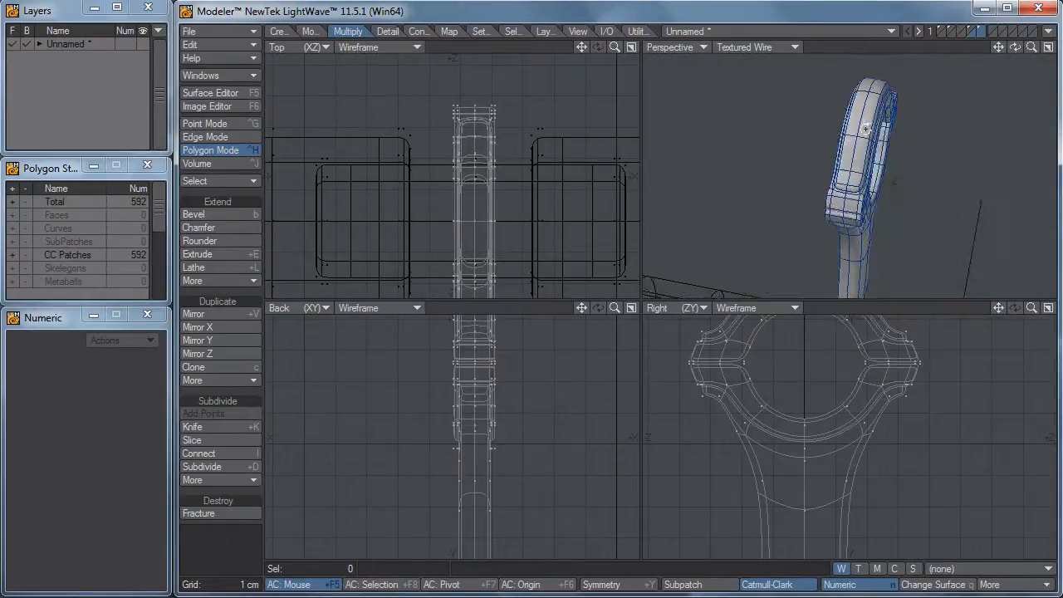
{"action": "mouse_move", "coordinate": [855, 227]}
{"action": "left_mouse_down", "text": "alt"}
{"action": "mouse_move", "coordinate": [764, 178]}
{"action": "mouse_move", "coordinate": [724, 171]}
{"action": "mouse_move", "coordinate": [858, 181]}
{"action": "mouse_move", "coordinate": [848, 208]}
{"action": "left_mouse_up", "text": "alt"}
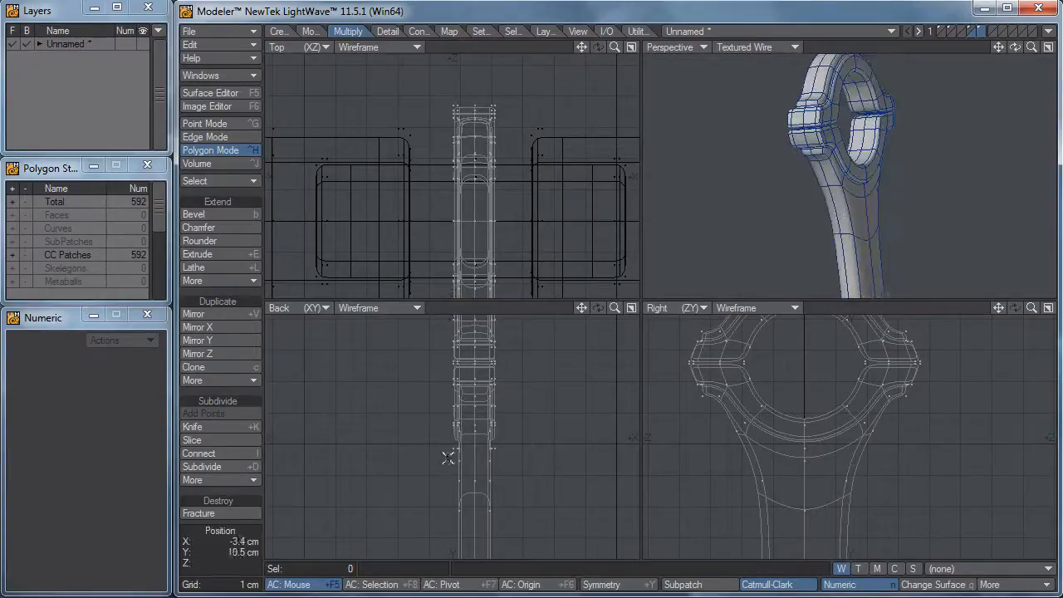
{"action": "key", "text": "a"}
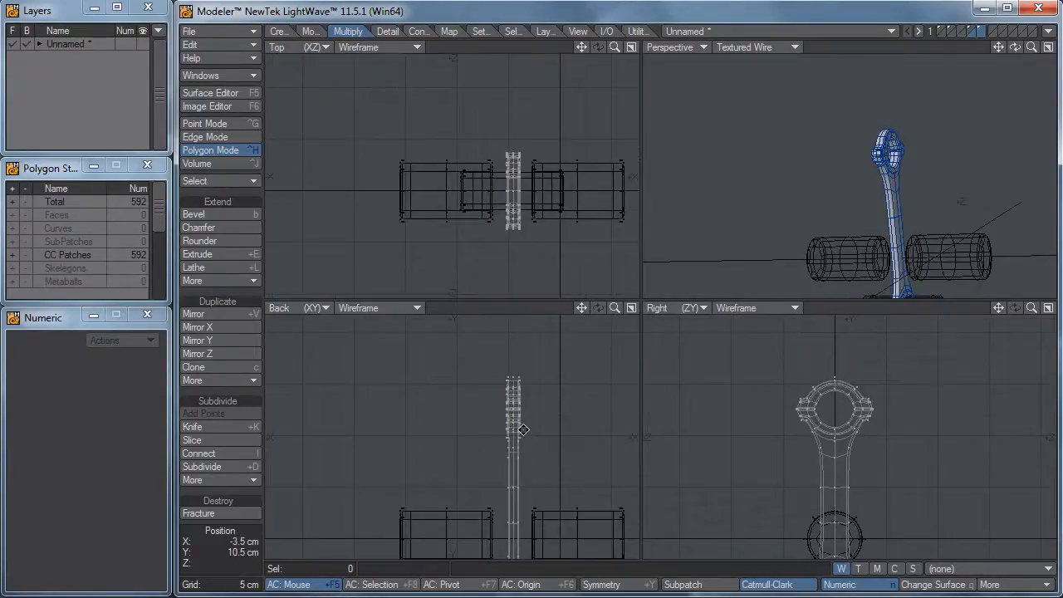
{"action": "left_click_drag", "start_coordinate": [523, 429], "coordinate": [465, 408], "text": "alt"}
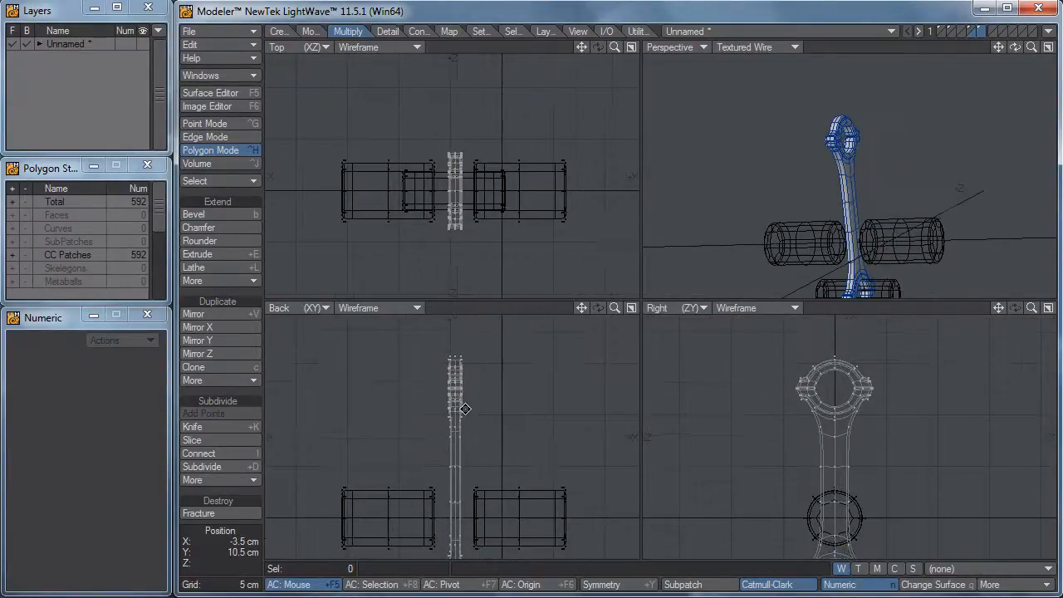
Save the object as "test pistons" in the Render folder
{"action": "left_click", "coordinate": [254, 30]}
{"action": "left_click", "coordinate": [257, 41]}
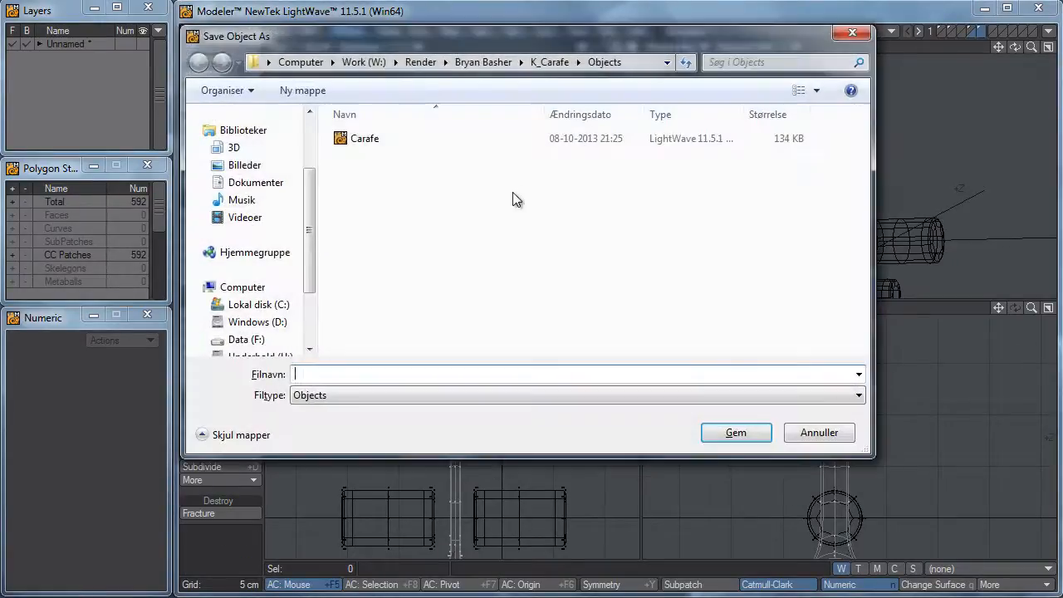
{"action": "left_click", "coordinate": [421, 61]}
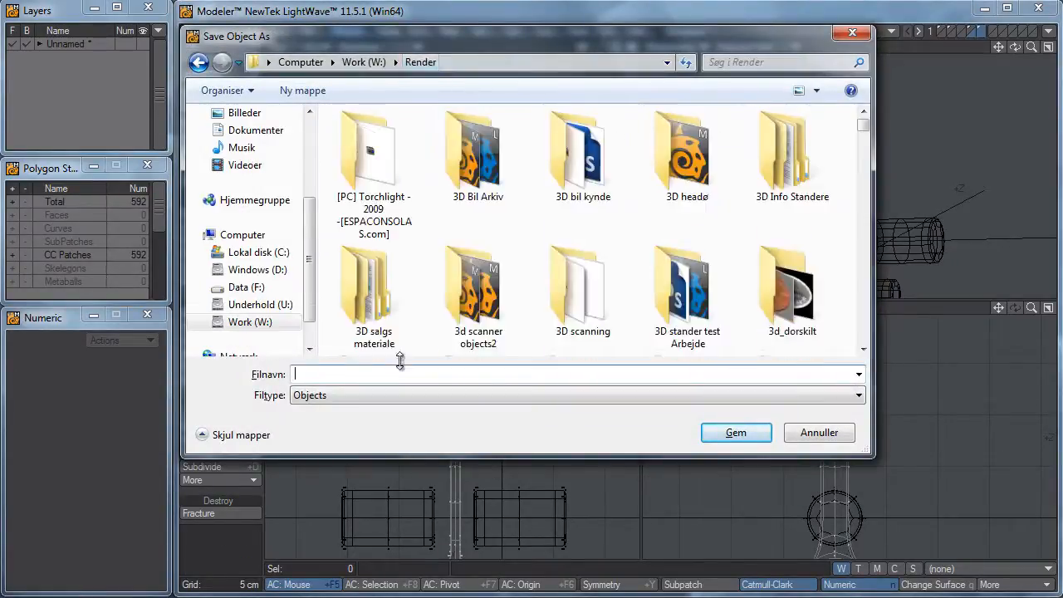
{"action": "type", "text": "test pistons"}
{"action": "key", "text": "Return"}
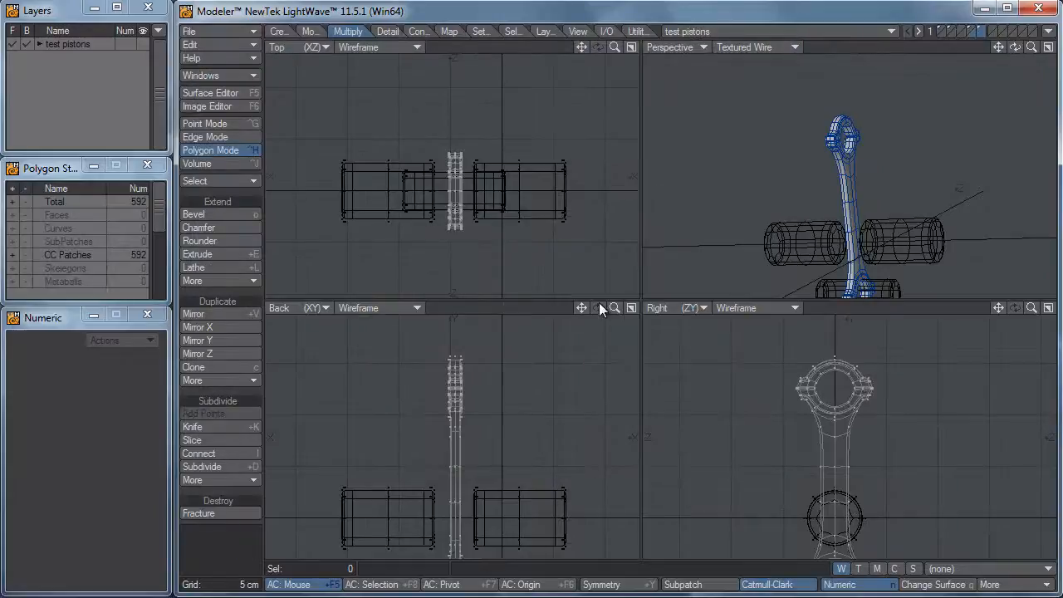
Stretch the connecting rod along X only, making it slightly thicker between the crank bearings
{"action": "left_click_drag", "start_coordinate": [904, 218], "coordinate": [835, 207], "text": "alt"}
{"action": "key", "text": "h"}
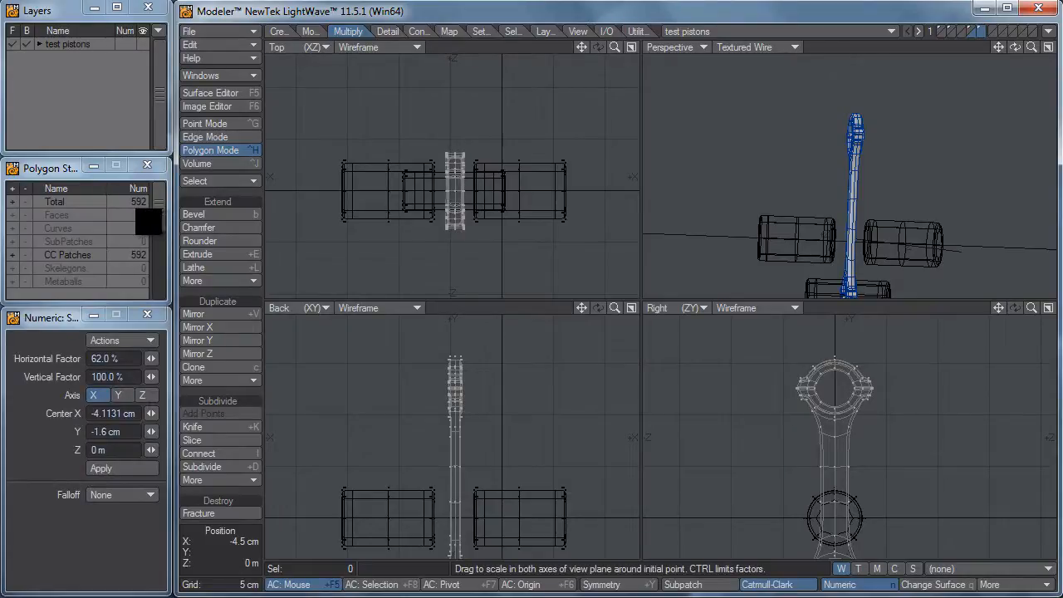
{"action": "left_click_drag", "start_coordinate": [455, 190], "coordinate": [487, 190], "text": "ctrl"}
{"action": "left_click_drag", "start_coordinate": [138, 209], "coordinate": [133, 208]}
{"action": "key", "text": "space"}
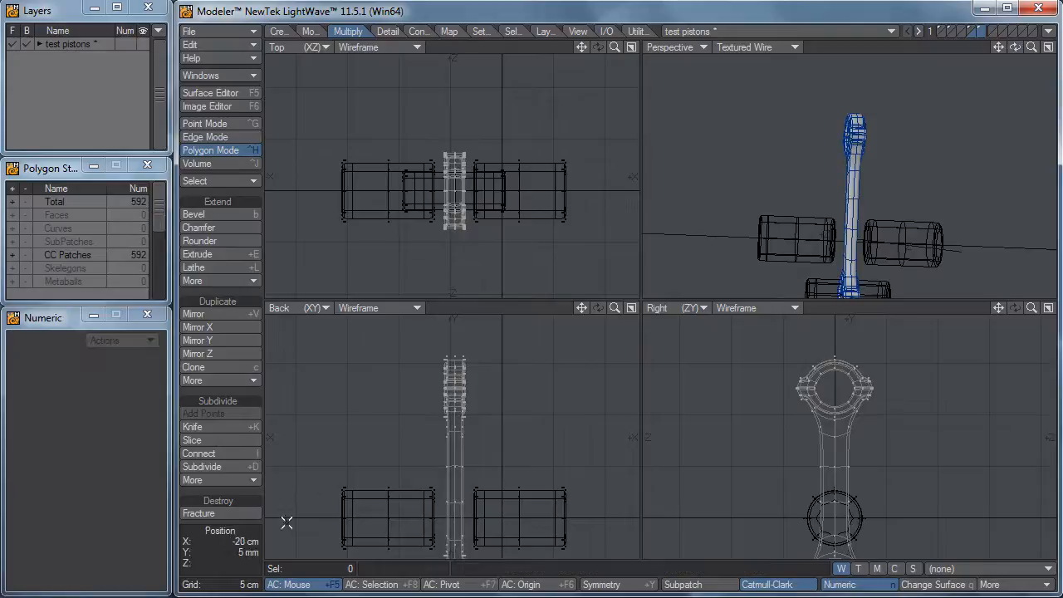
In the next empty layer, with the rod as background, draw a horizontal disc of about 6.8 cm radius centred on the rod's upper bearing
{"action": "left_click_drag", "start_coordinate": [791, 271], "coordinate": [781, 226], "text": "alt"}
{"action": "scroll", "coordinate": [858, 158], "scroll_direction": "up", "scroll_amount": 5}
{"action": "left_click_drag", "start_coordinate": [805, 391], "coordinate": [603, 480], "text": "alt"}
{"action": "left_click", "coordinate": [989, 31]}
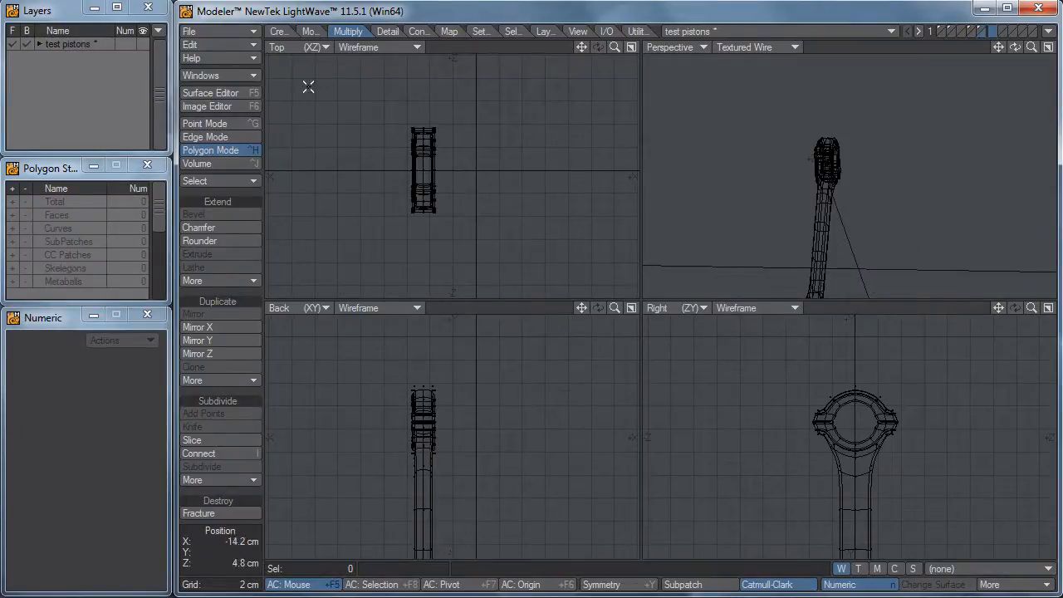
{"action": "left_click", "coordinate": [277, 31]}
{"action": "left_click", "coordinate": [208, 239]}
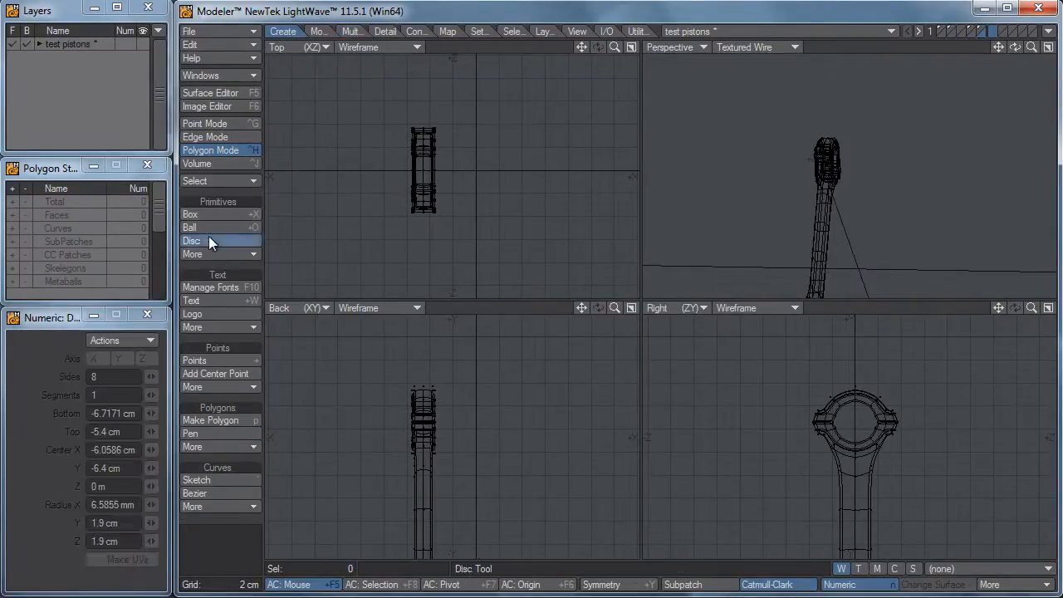
{"action": "left_click_drag", "start_coordinate": [423, 168], "coordinate": [532, 248]}
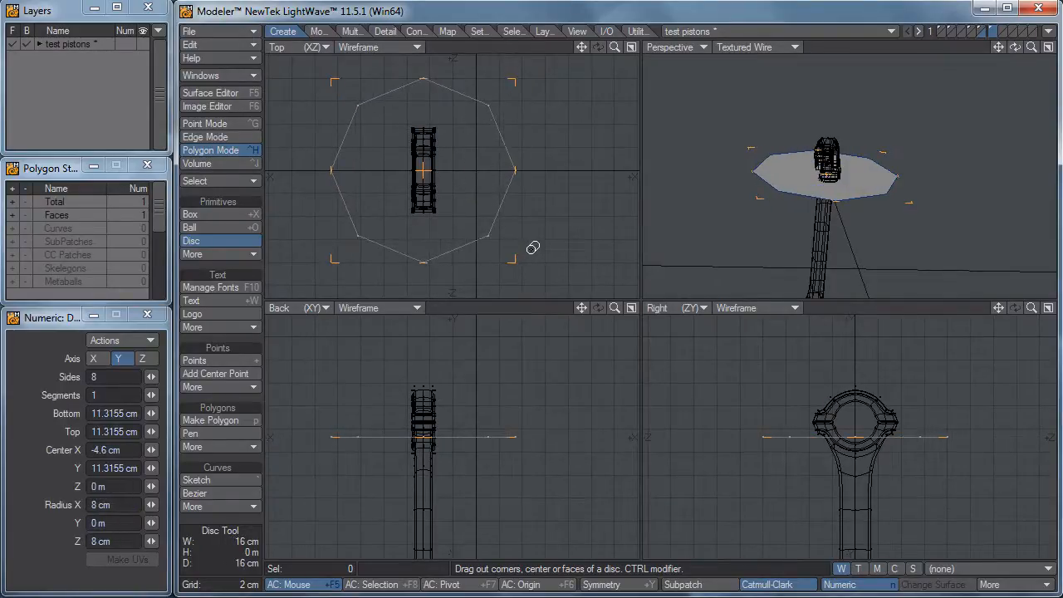
{"action": "left_click_drag", "start_coordinate": [518, 466], "coordinate": [618, 443], "text": "ctrl+alt"}
{"action": "left_click_drag", "start_coordinate": [501, 264], "coordinate": [481, 261]}
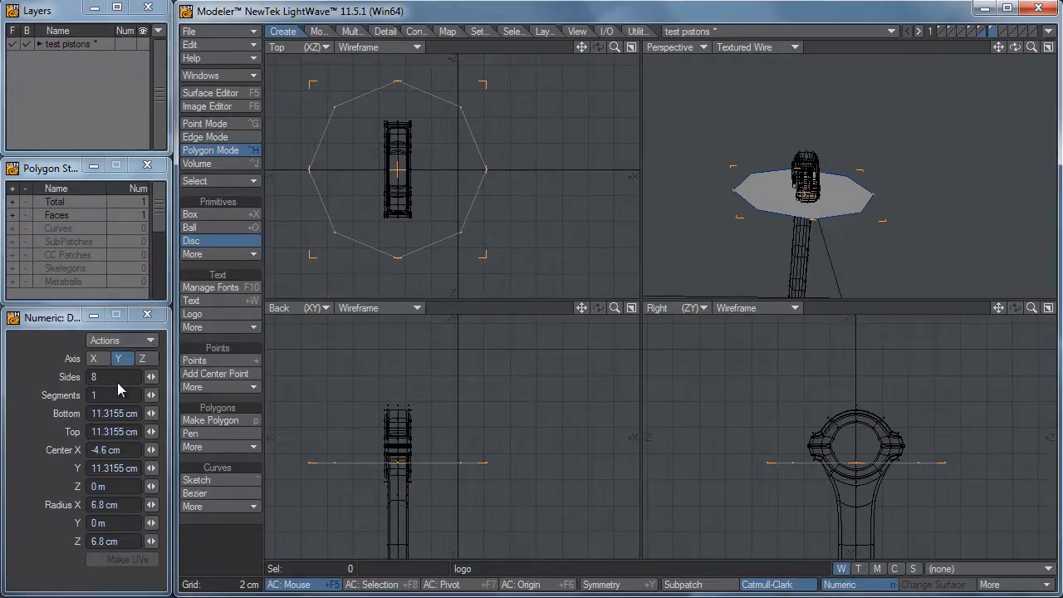
Set the disc to 60 sides and extend it upward in Y into a cylinder enclosing the rod's upper bearing
{"action": "left_click", "coordinate": [115, 378]}
{"action": "key", "text": "Tab"}
{"action": "left_click_drag", "start_coordinate": [127, 380], "coordinate": [1, 364]}
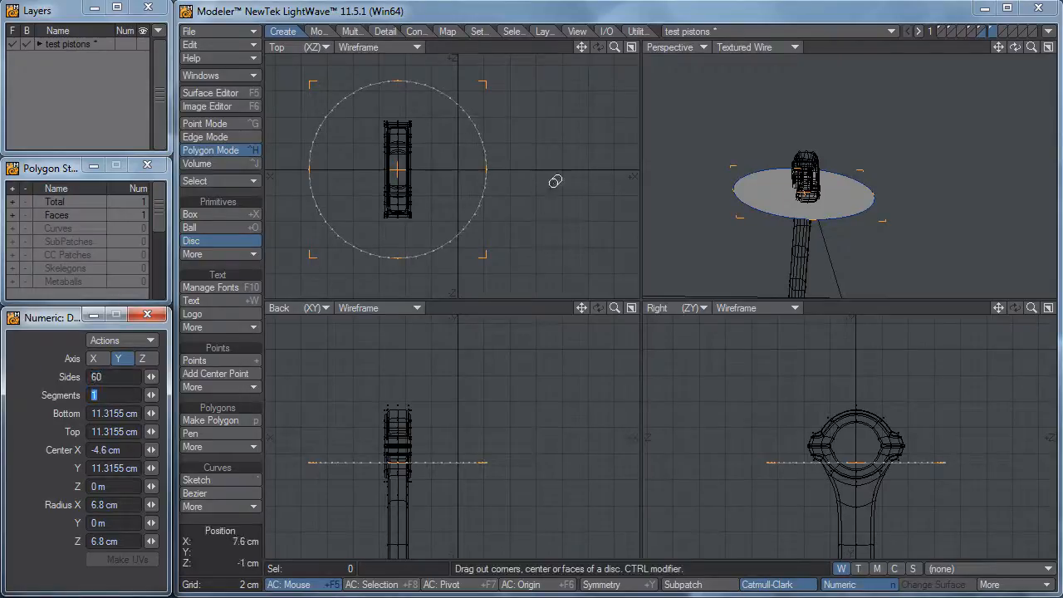
{"action": "left_click_drag", "start_coordinate": [395, 462], "coordinate": [505, 418]}
{"action": "key", "text": "space"}
Bevel the cylinder's top polygon repeatedly to build two piston ring grooves, finishing with a chamfer of 3 mm shift and 3 mm inset
{"action": "left_click", "coordinate": [423, 364]}
{"action": "left_click", "coordinate": [425, 381]}
{"action": "scroll", "coordinate": [455, 354], "scroll_direction": "up", "scroll_amount": 2}
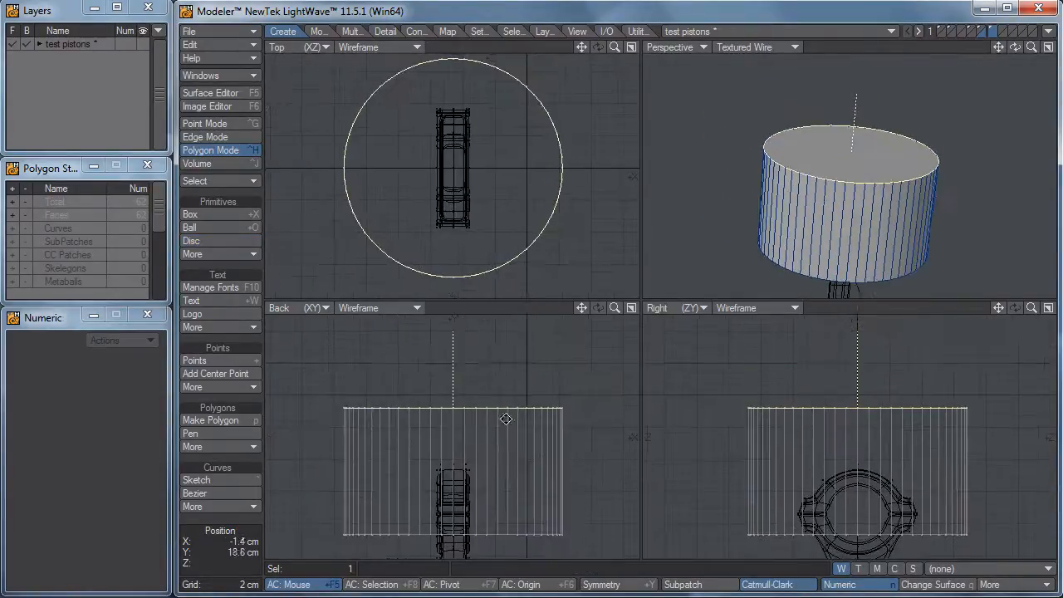
{"action": "scroll", "coordinate": [505, 418], "scroll_direction": "up", "scroll_amount": 2}
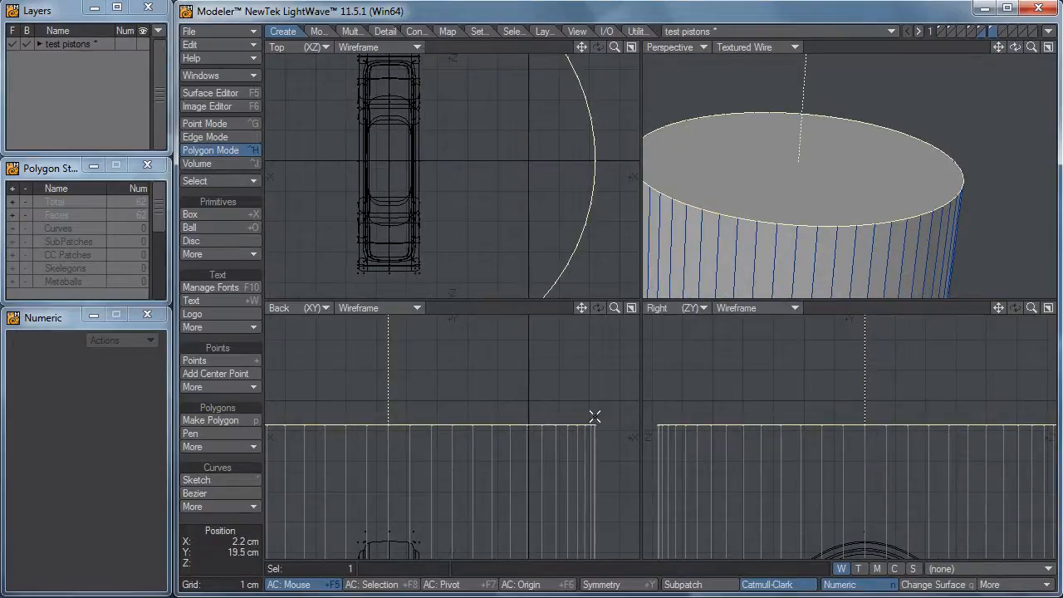
{"action": "key", "text": "b"}
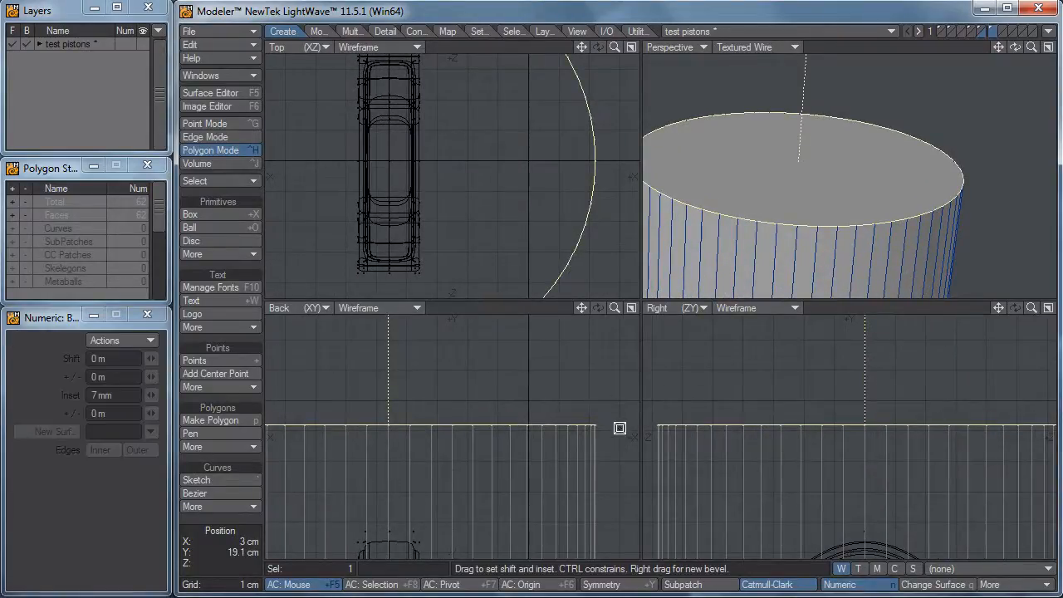
{"action": "mouse_move", "coordinate": [619, 428]}
{"action": "left_mouse_down"}
{"action": "mouse_move", "coordinate": [609, 434]}
{"action": "mouse_move", "coordinate": [620, 417]}
{"action": "mouse_move", "coordinate": [611, 423]}
{"action": "left_mouse_up"}
{"action": "key", "text": "b"}
{"action": "key", "text": "b"}
{"action": "key", "text": "b"}
{"action": "key", "text": "b"}
{"action": "key", "text": "b"}
{"action": "key", "text": "b"}
{"action": "key", "text": "b"}
{"action": "key", "text": "b"}
{"action": "key", "text": "b"}
{"action": "key", "text": "b"}
{"action": "key", "text": "b"}
{"action": "key", "text": "b"}
{"action": "key", "text": "b"}
{"action": "key", "text": "b"}
{"action": "key", "text": "b"}
{"action": "key", "text": "b"}
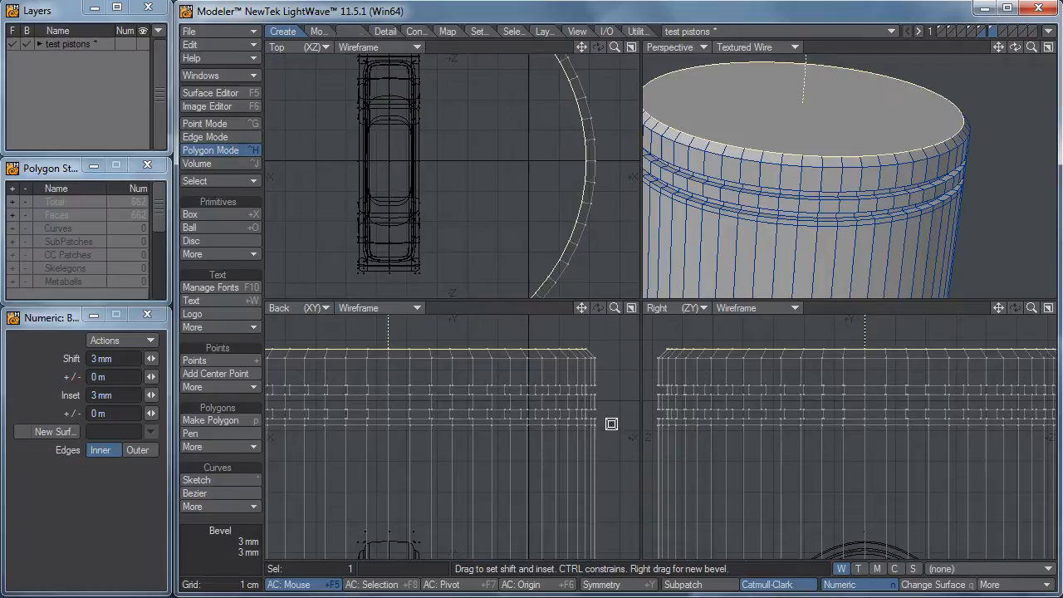
Bevel the piston's top polygon once more, insetting it from the chamfered rim, and deselect it
{"action": "key", "text": "b"}
{"action": "key", "text": "slash"}
{"action": "left_click_drag", "start_coordinate": [558, 348], "coordinate": [574, 363]}
{"action": "left_click", "coordinate": [567, 357]}
{"action": "key", "text": "b"}
{"action": "key", "text": "b"}
{"action": "key", "text": "slash"}
{"action": "left_click_drag", "start_coordinate": [559, 426], "coordinate": [482, 436], "text": "ctrl+alt"}
{"action": "left_click_drag", "start_coordinate": [495, 446], "coordinate": [518, 379], "text": "alt"}
{"action": "left_click_drag", "start_coordinate": [793, 214], "coordinate": [789, 173], "text": "alt"}
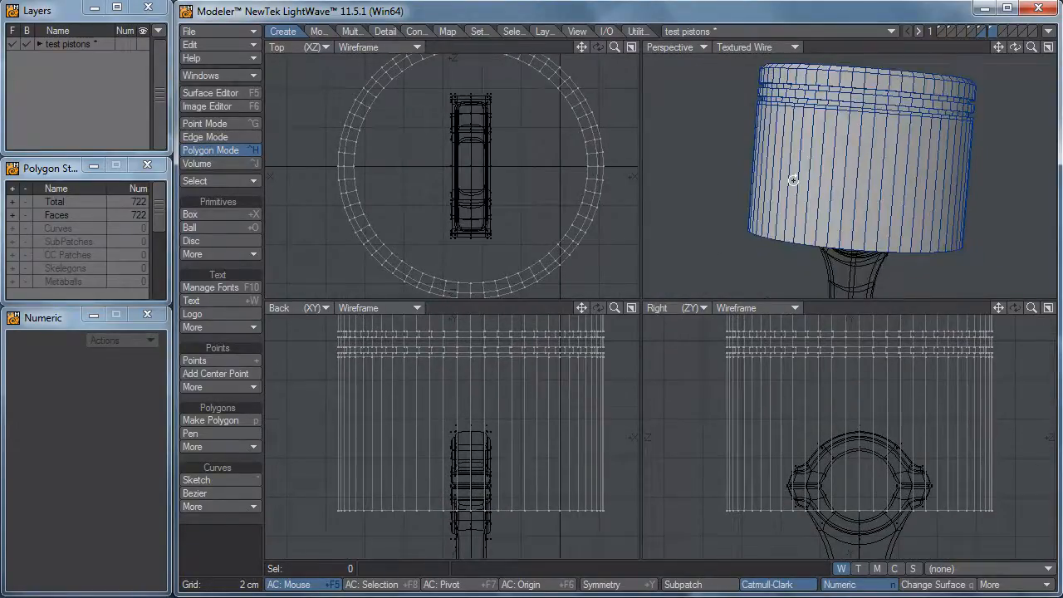
Move the whole piston slightly down in Y over the rod's upper bearing
{"action": "left_click_drag", "start_coordinate": [615, 439], "coordinate": [581, 475], "text": "ctrl+alt"}
{"action": "key", "text": "t"}
{"action": "key", "text": "space"}
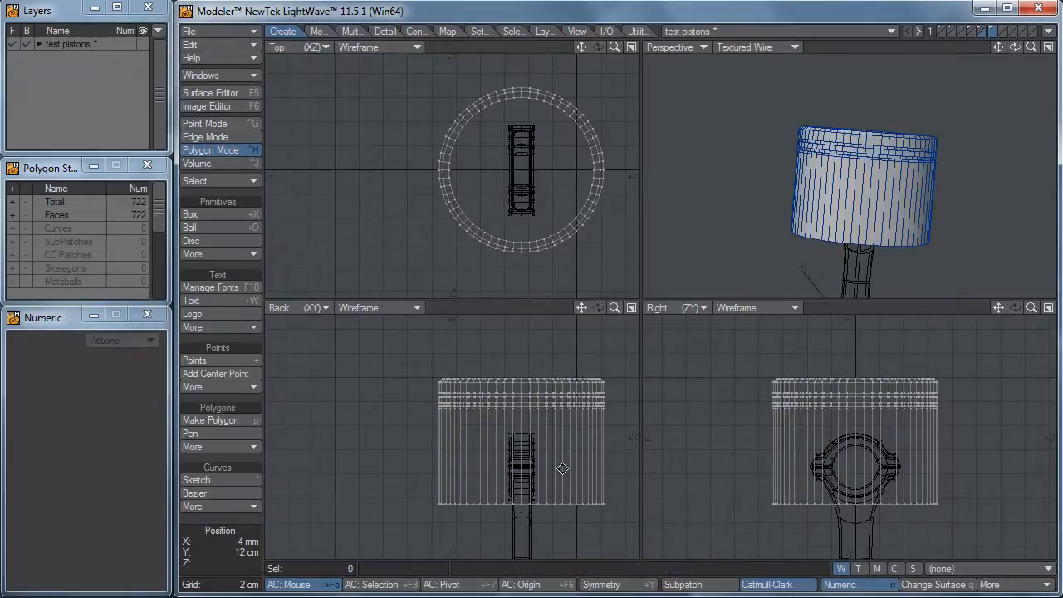
{"action": "key", "text": "g"}
{"action": "key", "text": "t"}
{"action": "left_click_drag", "start_coordinate": [511, 473], "coordinate": [511, 479]}
{"action": "key", "text": "space"}
Select the piston's bottom polygon and move it down in Y to lengthen the piston wall
{"action": "mouse_move", "coordinate": [589, 486]}
{"action": "right_mouse_down"}
{"action": "mouse_move", "coordinate": [388, 507]}
{"action": "mouse_move", "coordinate": [584, 492]}
{"action": "right_mouse_up"}
{"action": "key", "text": "t"}
{"action": "left_click_drag", "start_coordinate": [579, 488], "coordinate": [580, 499]}
{"action": "key", "text": "space"}
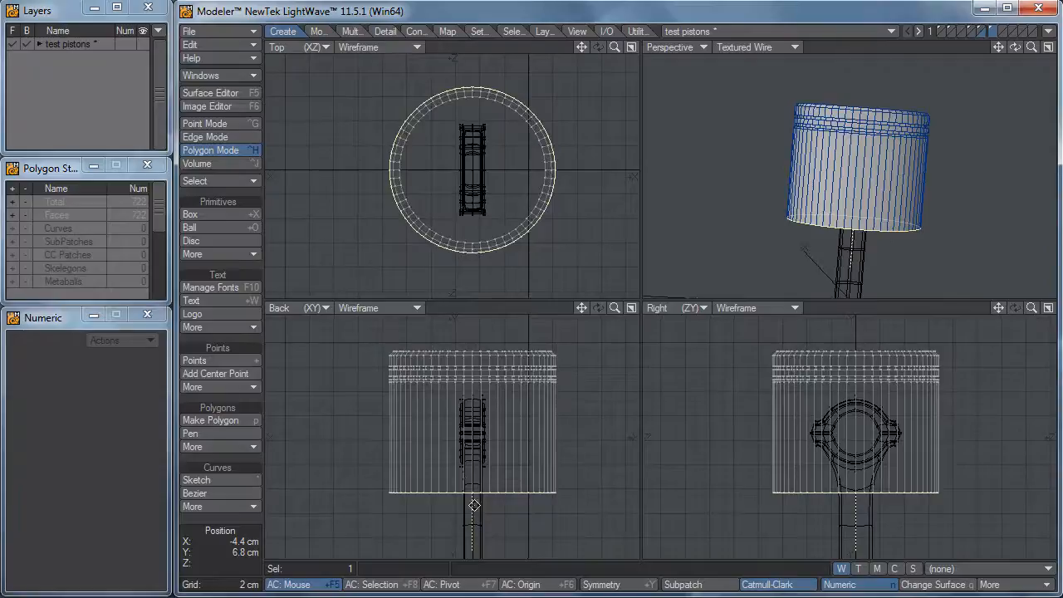
{"action": "left_click_drag", "start_coordinate": [481, 503], "coordinate": [477, 490], "text": "alt"}
{"action": "left_click", "coordinate": [478, 479]}
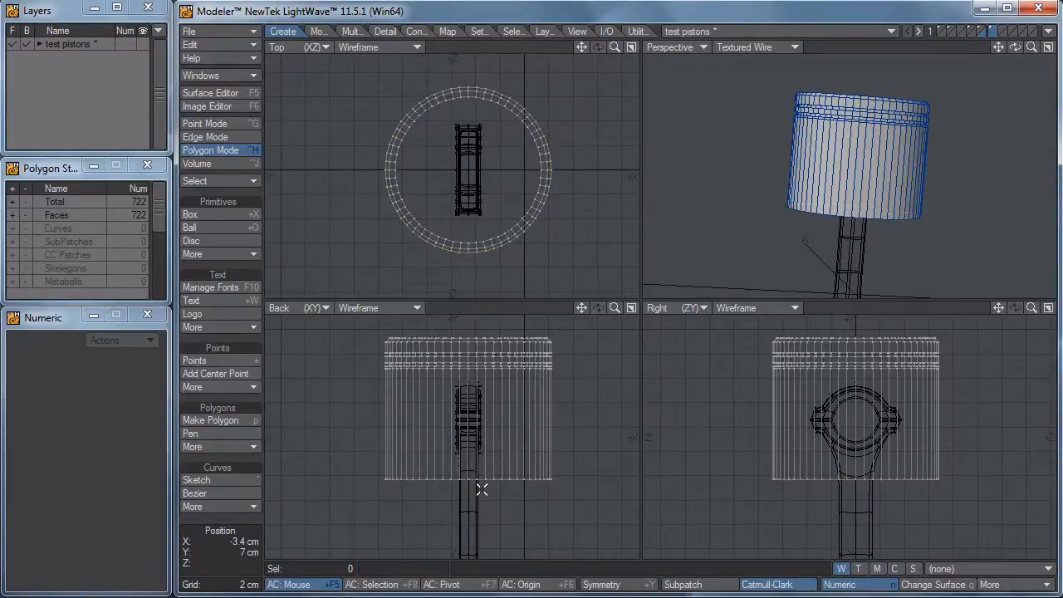
Bevel the piston's bottom polygon downward with a 3.4 cm shift and no inset to form a skirt
{"action": "scroll", "coordinate": [482, 489], "scroll_direction": "up", "scroll_amount": 2}
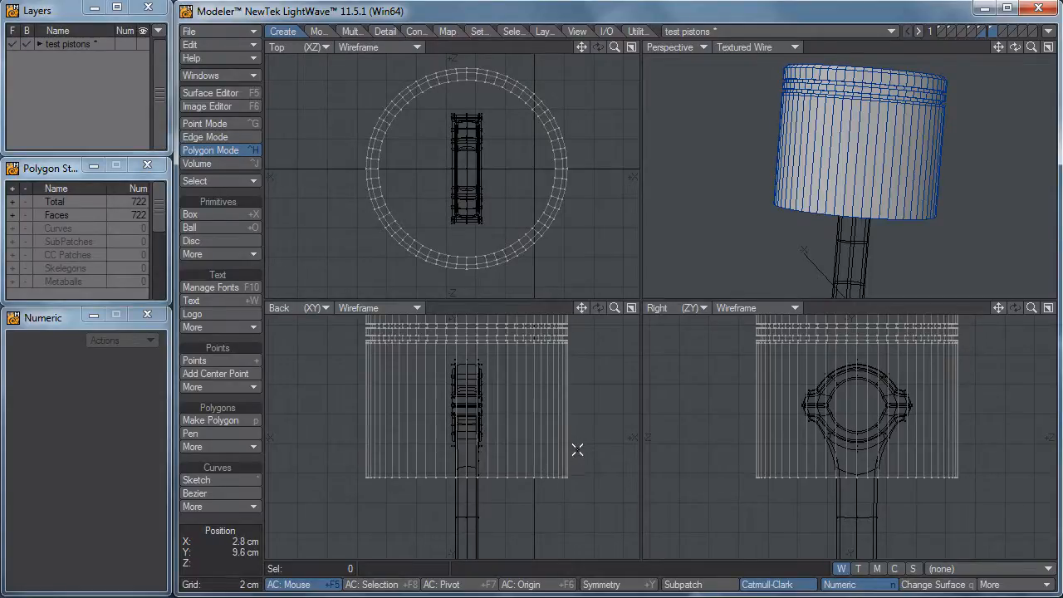
{"action": "left_click", "coordinate": [551, 470]}
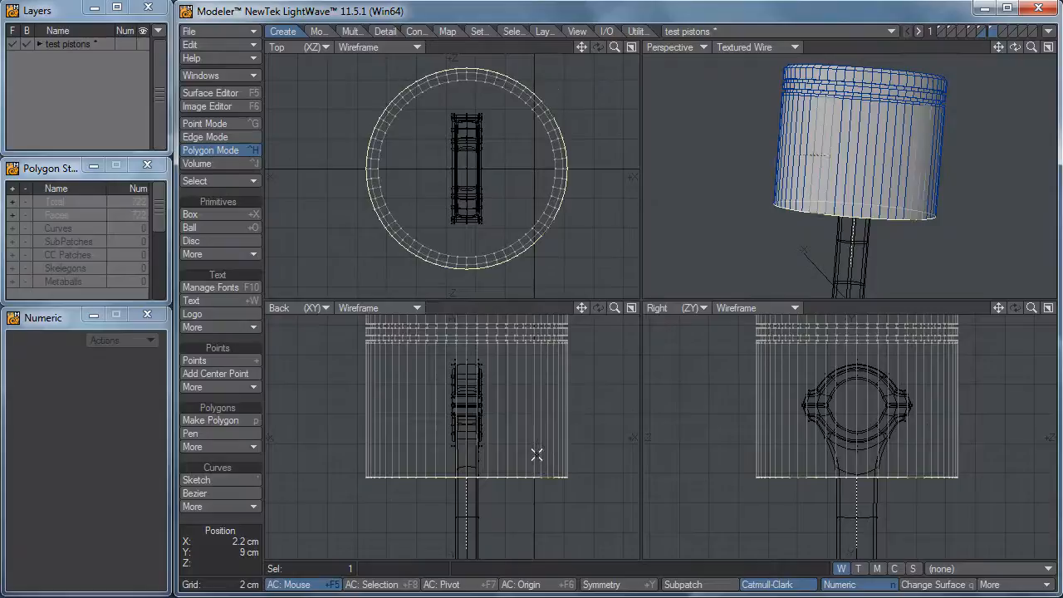
{"action": "key", "text": "b"}
{"action": "left_click_drag", "start_coordinate": [582, 452], "coordinate": [584, 405]}
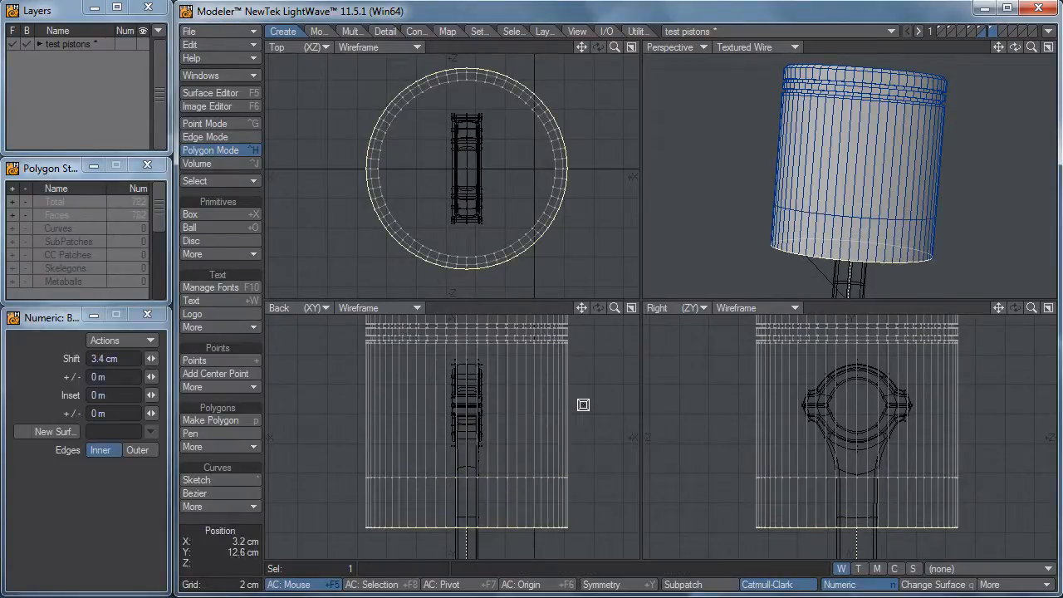
{"action": "key", "text": "space"}
{"action": "right_click_drag", "start_coordinate": [537, 487], "coordinate": [599, 541]}
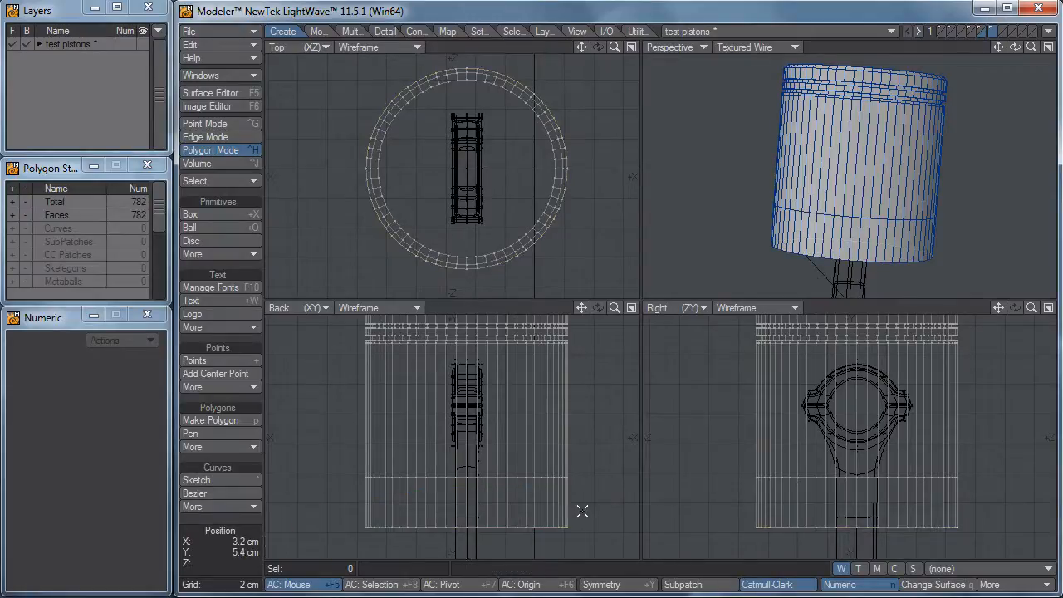
Knife a horizontal cut around the piston just above the skirt's upper edge
{"action": "key", "text": "shift+k"}
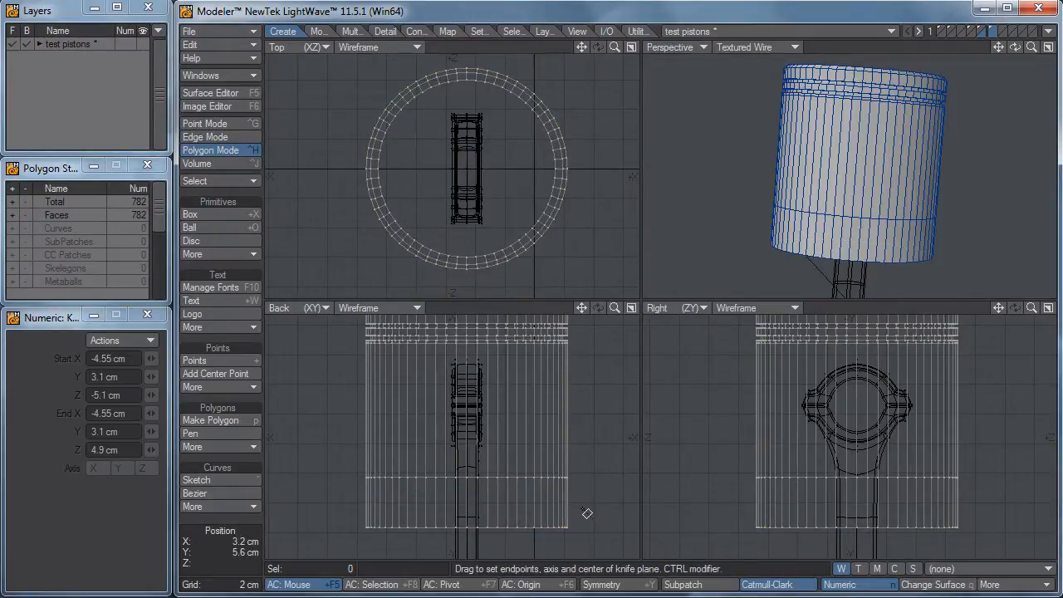
{"action": "left_click", "coordinate": [590, 465]}
{"action": "key", "text": "space"}
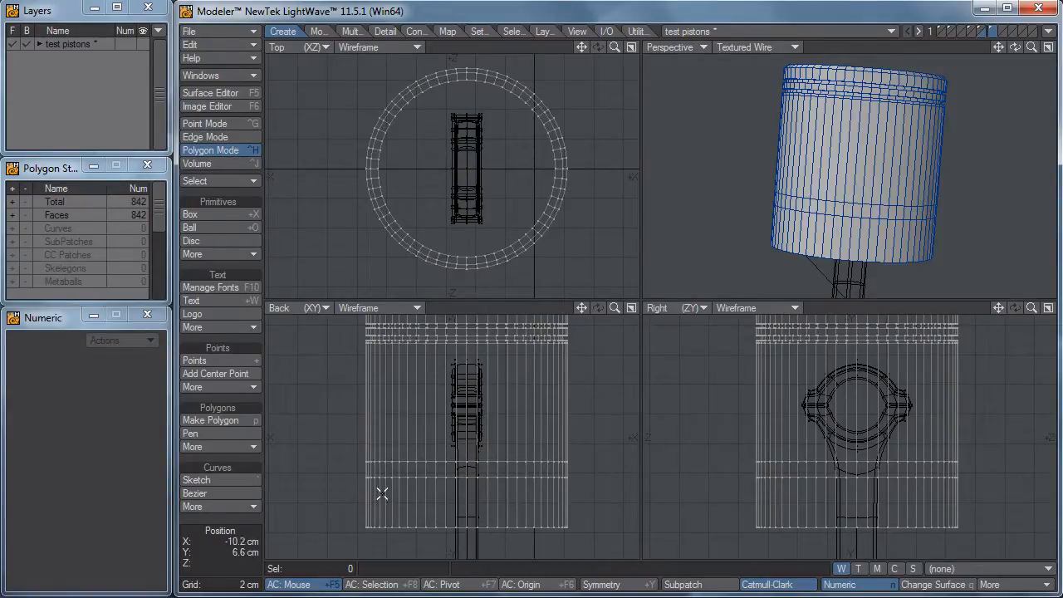
Select the 12 skirt polygons on the negative X side and stretch them to 0% in X at about X -10 cm
{"action": "left_click_drag", "start_coordinate": [382, 494], "coordinate": [357, 494]}
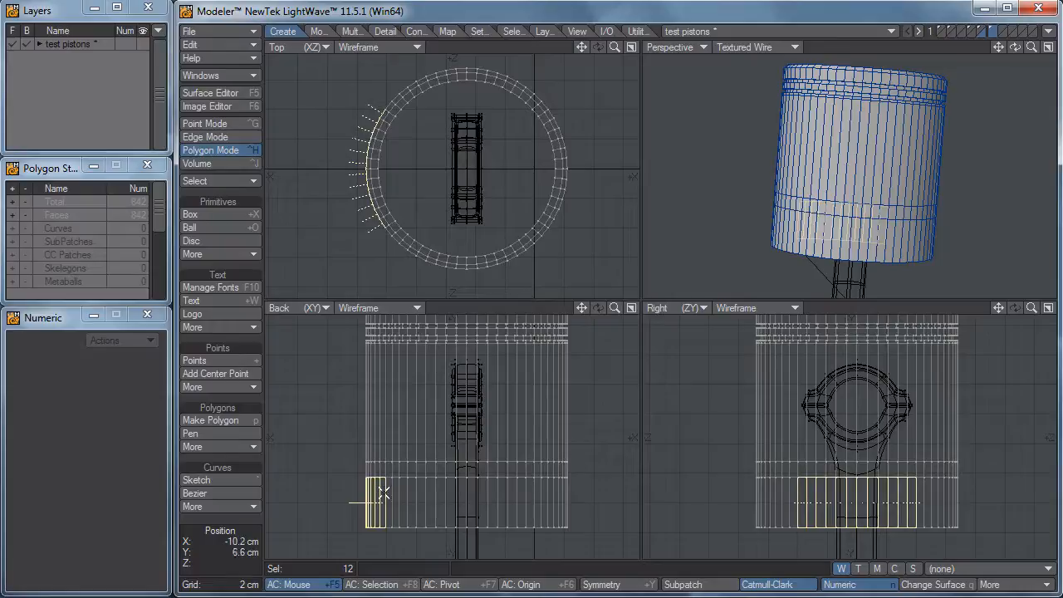
{"action": "key", "text": "h"}
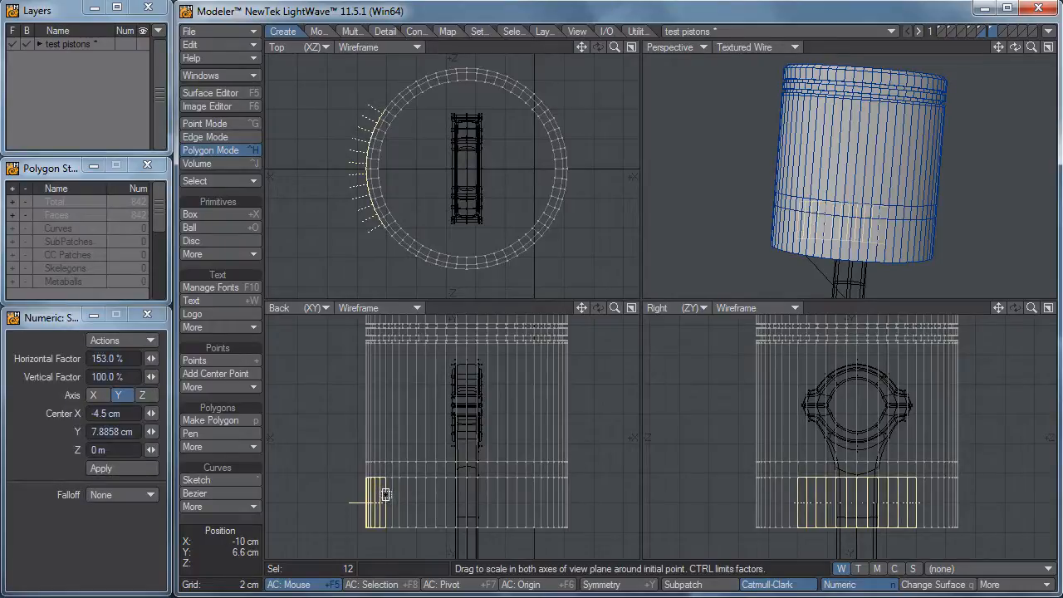
{"action": "left_click_drag", "start_coordinate": [386, 494], "coordinate": [363, 495]}
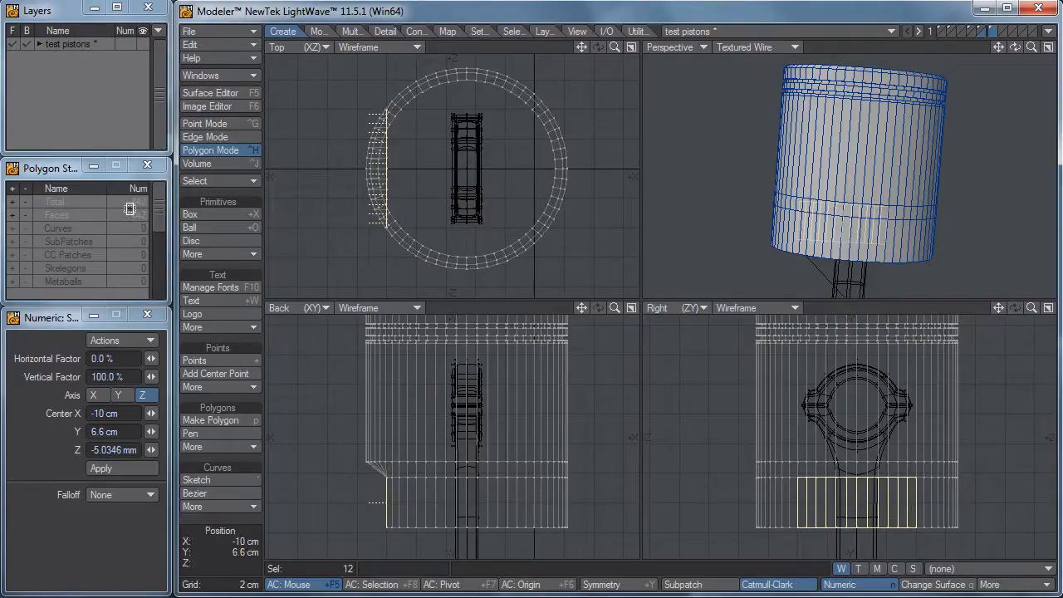
{"action": "key", "text": "space"}
{"action": "mouse_move", "coordinate": [352, 519]}
{"action": "right_mouse_down"}
{"action": "mouse_move", "coordinate": [302, 498]}
{"action": "mouse_move", "coordinate": [312, 511]}
{"action": "right_mouse_up"}
Select the 12 skirt polygons on the positive X side and stretch them flat in X at about X 8 mm
{"action": "left_click_drag", "start_coordinate": [572, 507], "coordinate": [553, 502]}
{"action": "key", "text": "h"}
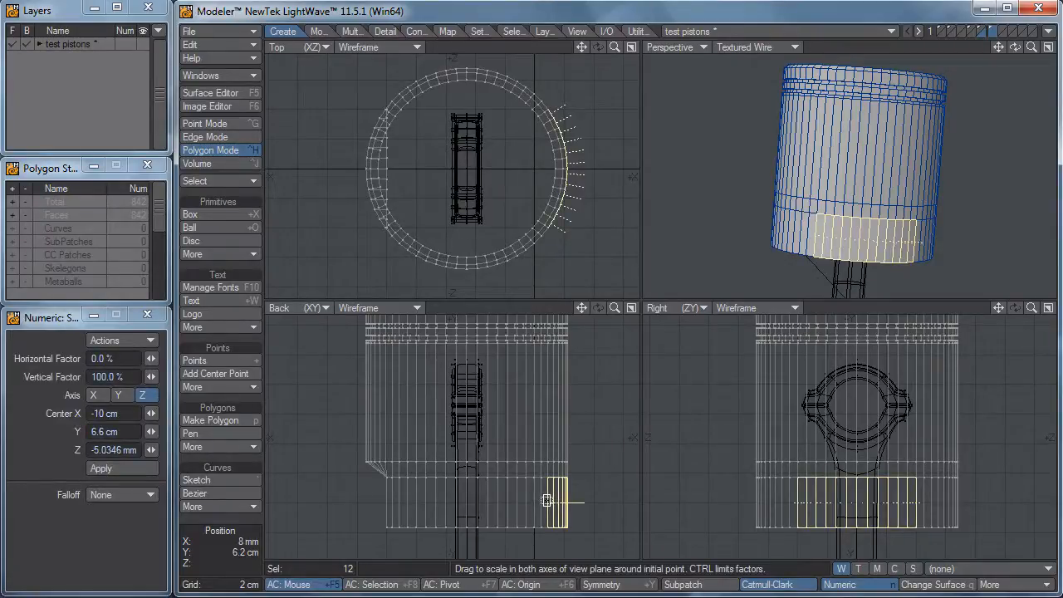
{"action": "left_click_drag", "start_coordinate": [547, 501], "coordinate": [465, 500], "text": "ctrl"}
{"action": "key", "text": "space"}
Select the piston skirt's bottom polygon and try to bevel it inward
{"action": "key", "text": "slash"}
{"action": "left_click_drag", "start_coordinate": [949, 122], "coordinate": [851, 184], "text": "alt"}
{"action": "left_click", "coordinate": [851, 184]}
{"action": "scroll", "coordinate": [544, 510], "scroll_direction": "up", "scroll_amount": 1}
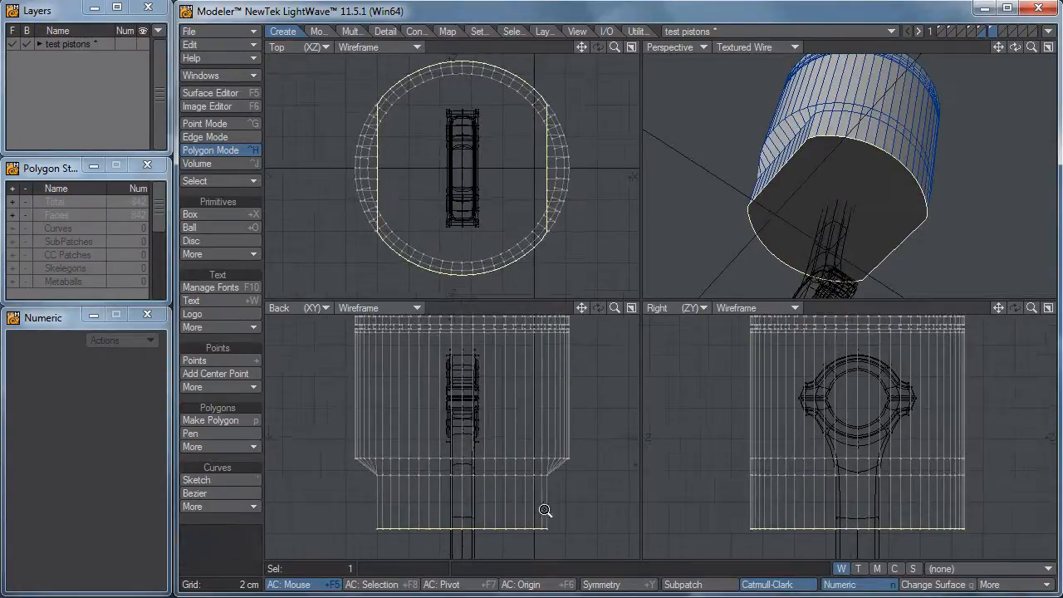
{"action": "key", "text": "b"}
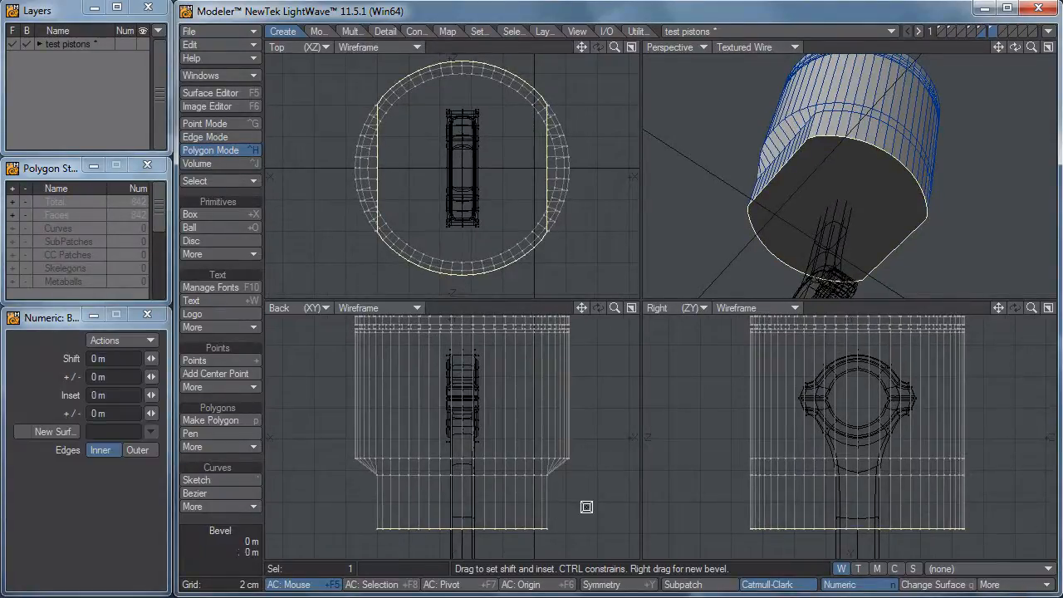
{"action": "mouse_move", "coordinate": [571, 496]}
{"action": "left_mouse_down"}
{"action": "mouse_move", "coordinate": [555, 486]}
{"action": "mouse_move", "coordinate": [562, 497]}
{"action": "left_mouse_up"}
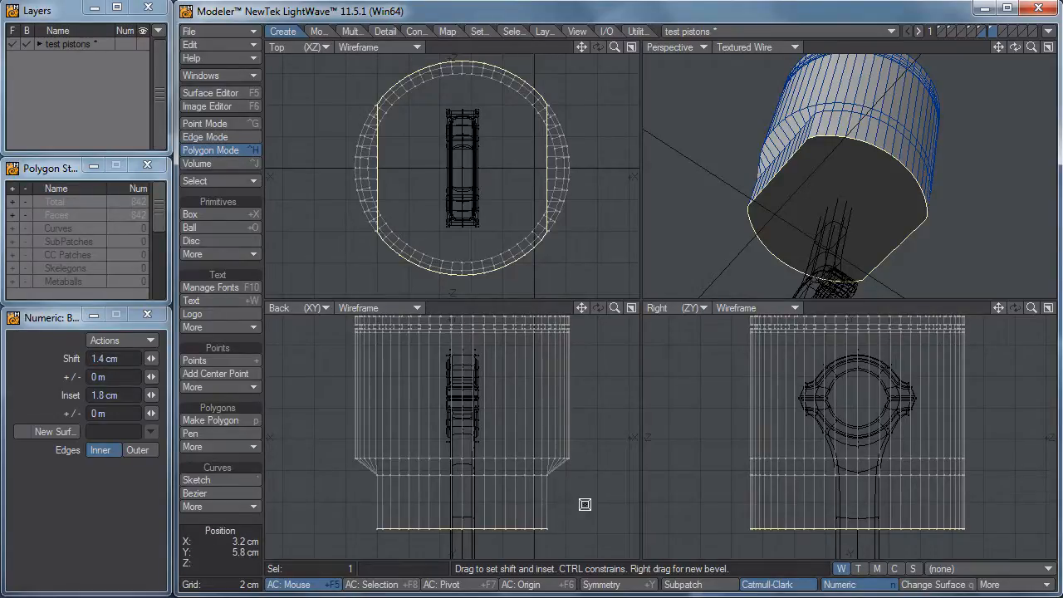
{"action": "key", "text": "space"}
Merge the piston's overlapping points and clear the polygon selection
{"action": "left_click_drag", "start_coordinate": [538, 531], "coordinate": [689, 486], "text": "ctrl+alt"}
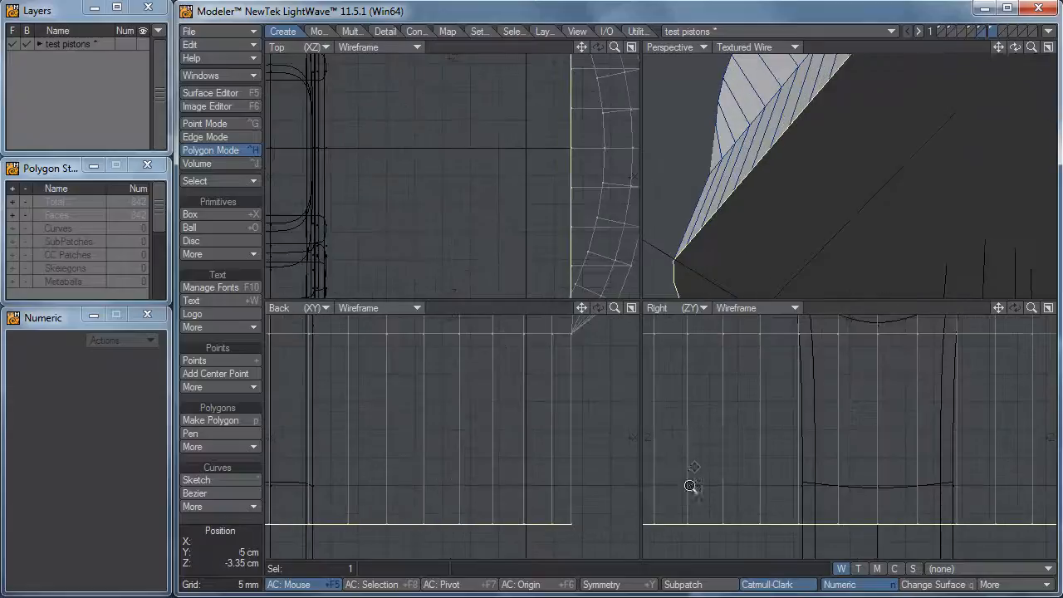
{"action": "left_click_drag", "start_coordinate": [728, 228], "coordinate": [810, 183], "text": "alt"}
{"action": "left_click_drag", "start_coordinate": [875, 191], "coordinate": [806, 247], "text": "alt"}
{"action": "key", "text": "m"}
{"action": "key", "text": "a"}
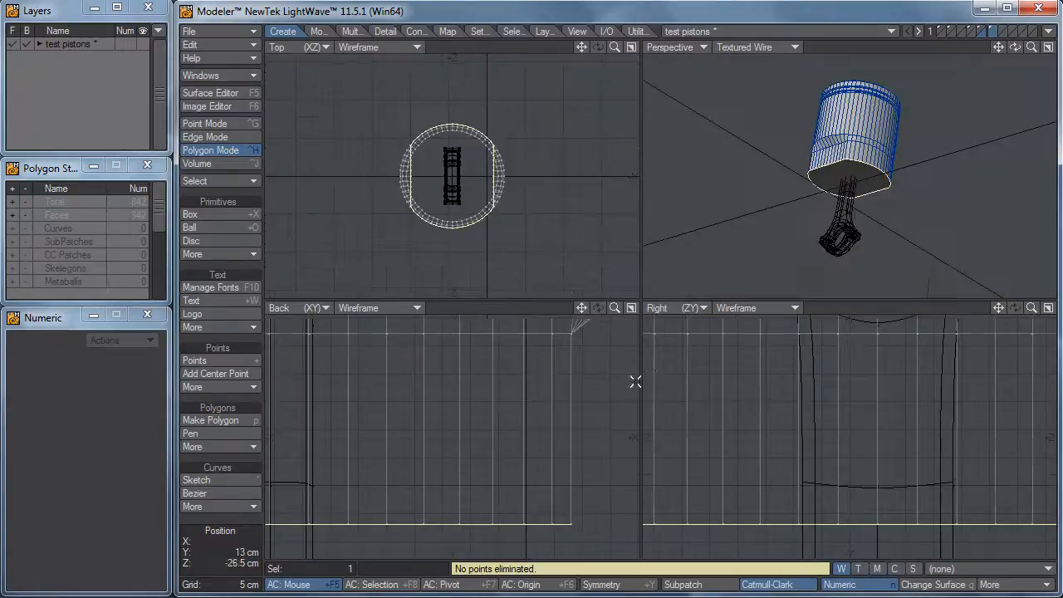
{"action": "left_click", "coordinate": [228, 553]}
Select the skirt's bottom polygon and move it up slightly to shorten the skirt
{"action": "left_click_drag", "start_coordinate": [498, 422], "coordinate": [600, 406], "text": "ctrl+alt"}
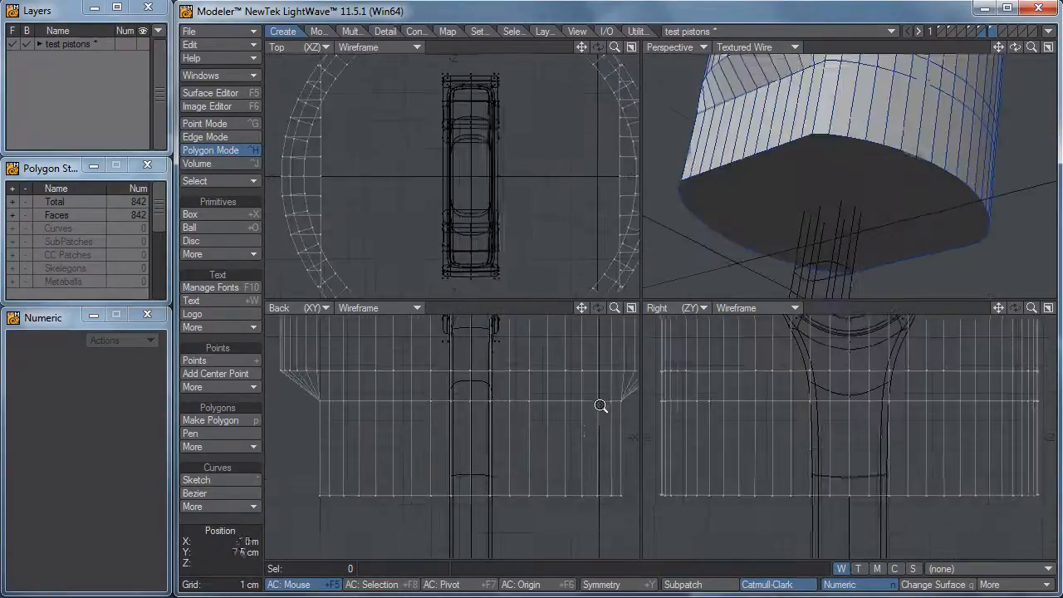
{"action": "right_click_drag", "start_coordinate": [628, 470], "coordinate": [403, 566]}
{"action": "right_click_drag", "start_coordinate": [683, 460], "coordinate": [611, 455]}
{"action": "key", "text": "t"}
{"action": "mouse_move", "coordinate": [583, 456]}
{"action": "left_mouse_down"}
{"action": "mouse_move", "coordinate": [584, 488]}
{"action": "mouse_move", "coordinate": [582, 444]}
{"action": "left_mouse_up"}
{"action": "key", "text": "ctrl+z"}
{"action": "key", "text": "space"}
{"action": "mouse_move", "coordinate": [593, 489]}
{"action": "right_mouse_down"}
{"action": "mouse_move", "coordinate": [628, 498]}
{"action": "mouse_move", "coordinate": [254, 507]}
{"action": "mouse_move", "coordinate": [484, 520]}
{"action": "right_mouse_up"}
{"action": "left_click_drag", "start_coordinate": [479, 499], "coordinate": [482, 477]}
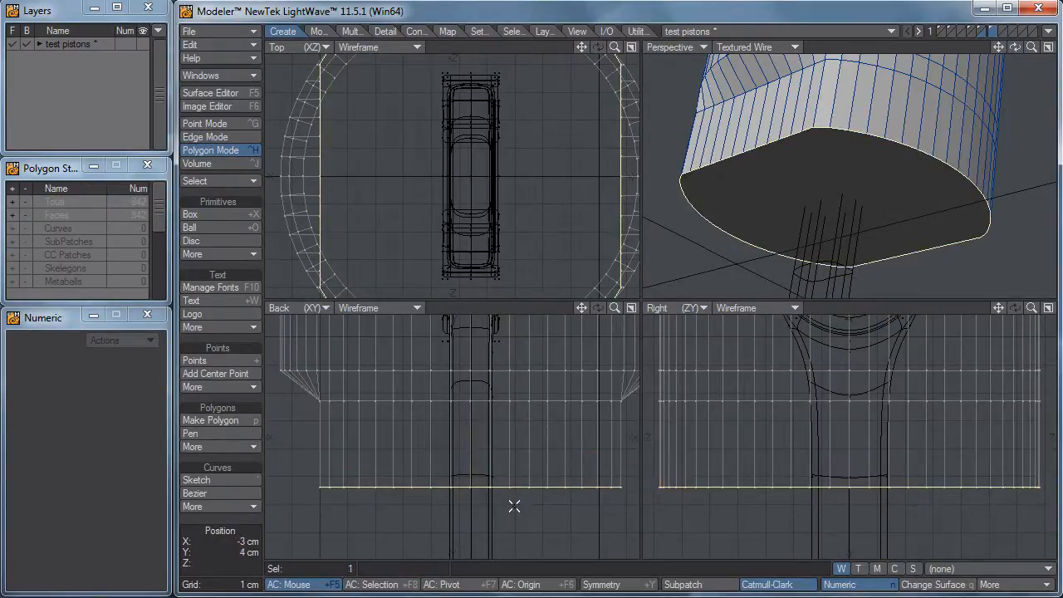
{"action": "left_click", "coordinate": [496, 493]}
Split the bottom polygon between the midpoints of its two flat sides and select both halves
{"action": "key", "text": "slash"}
{"action": "left_click_drag", "start_coordinate": [859, 191], "coordinate": [885, 142], "text": "alt"}
{"action": "key", "text": "ctrl+g"}
{"action": "left_click", "coordinate": [855, 152]}
{"action": "left_click", "coordinate": [905, 268], "text": "shift"}
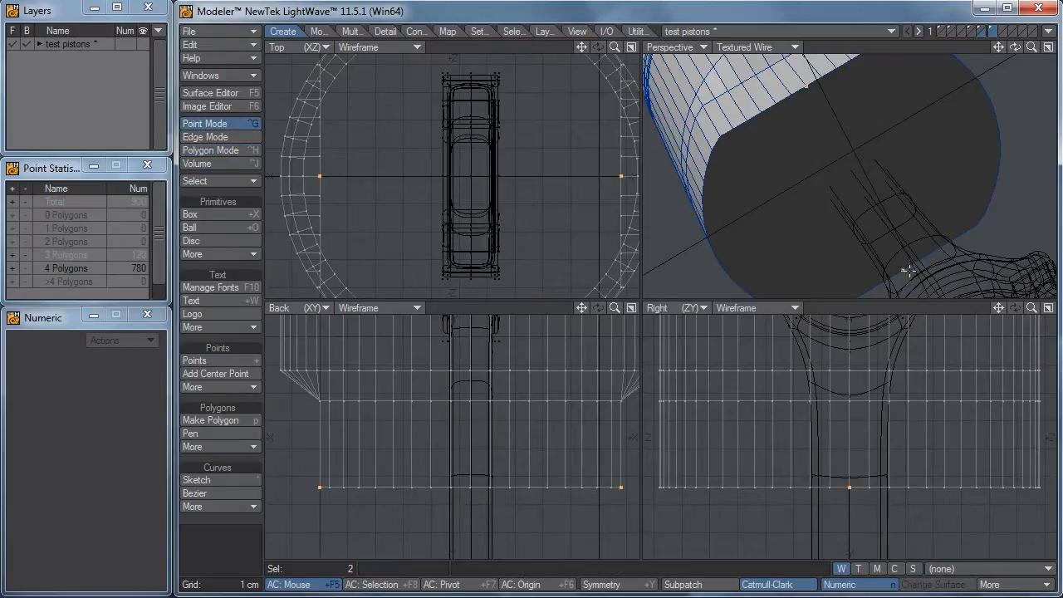
{"action": "key", "text": "l"}
{"action": "left_click_drag", "start_coordinate": [791, 176], "coordinate": [662, 226], "text": "alt"}
{"action": "right_click_drag", "start_coordinate": [881, 263], "coordinate": [656, 214]}
{"action": "left_click_drag", "start_coordinate": [770, 218], "coordinate": [807, 239], "text": "alt"}
{"action": "key", "text": "space"}
{"action": "key", "text": "space"}
{"action": "left_click", "coordinate": [809, 192]}
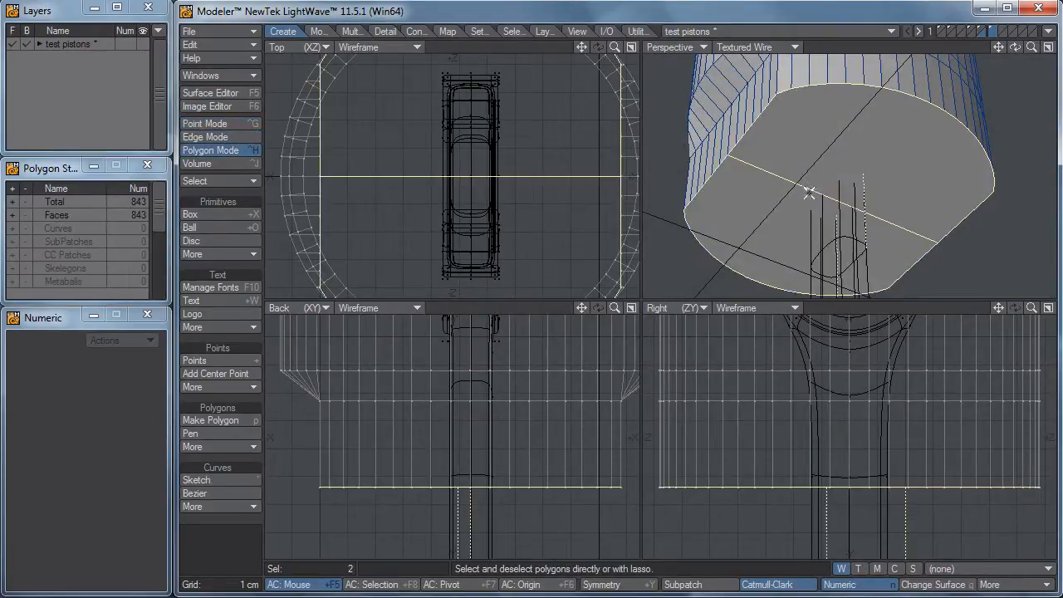
Multishift the two bottom polygons with about 1.6 mm inset and 3.8 mm shift to bevel the skirt's lower edge
{"action": "left_click_drag", "start_coordinate": [476, 470], "coordinate": [477, 471], "text": "ctrl+alt"}
{"action": "left_click_drag", "start_coordinate": [476, 471], "coordinate": [466, 442], "text": "alt"}
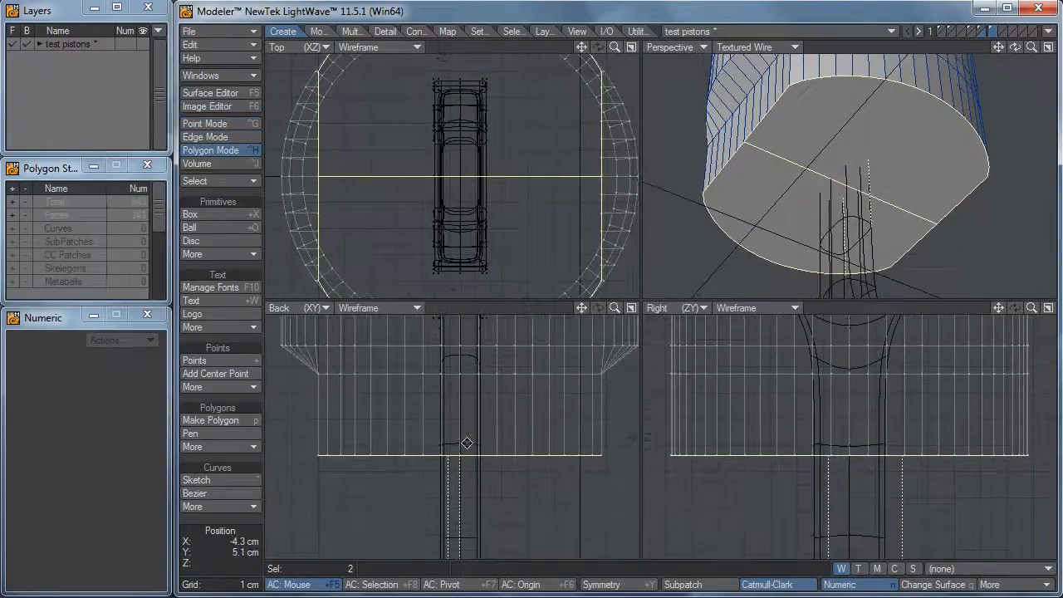
{"action": "left_click", "coordinate": [321, 31]}
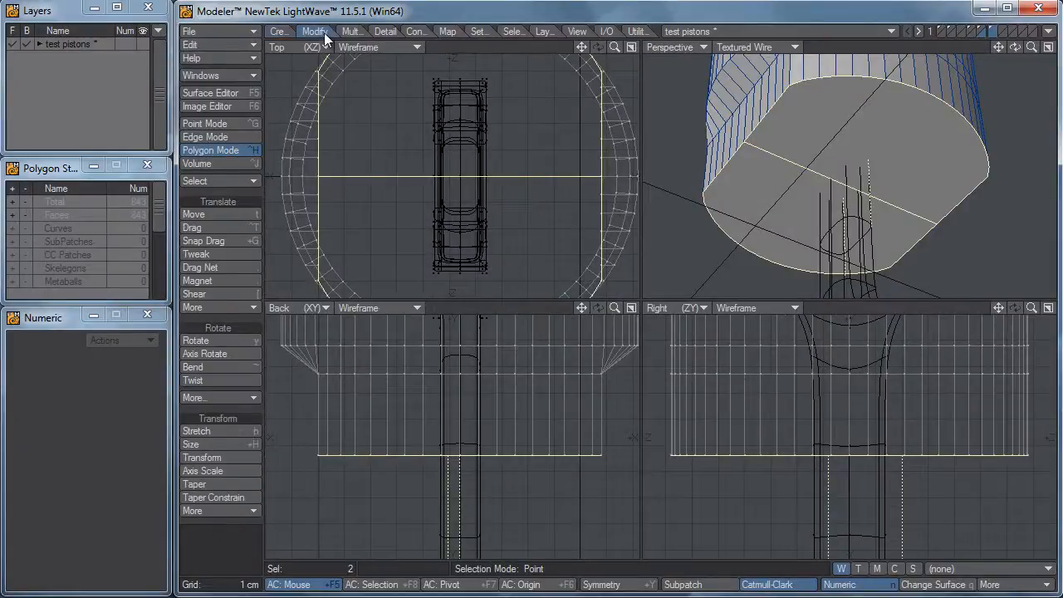
{"action": "left_click", "coordinate": [241, 308]}
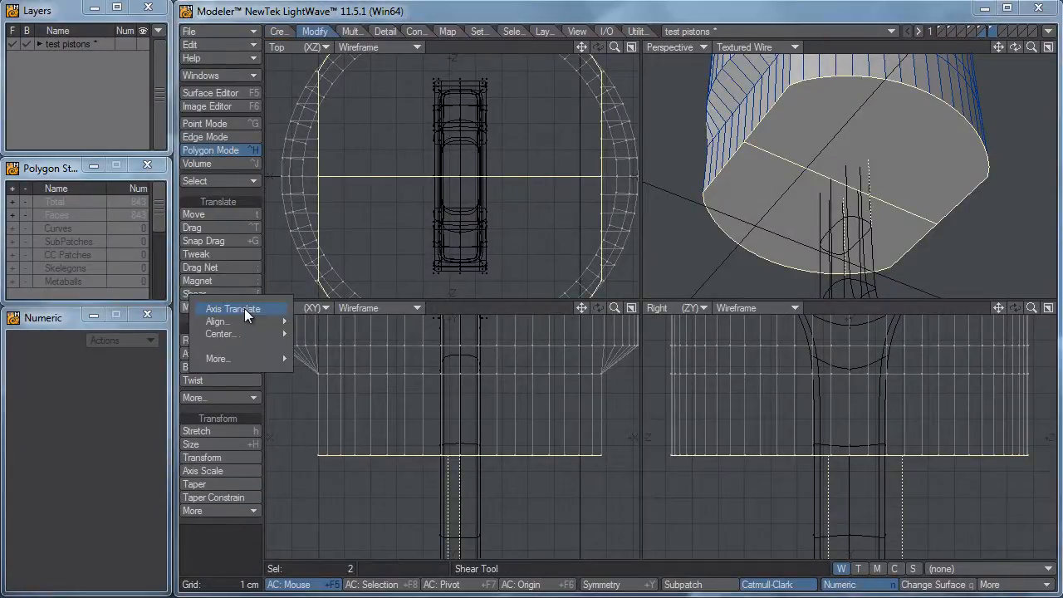
{"action": "left_click", "coordinate": [353, 25]}
{"action": "left_click", "coordinate": [352, 27]}
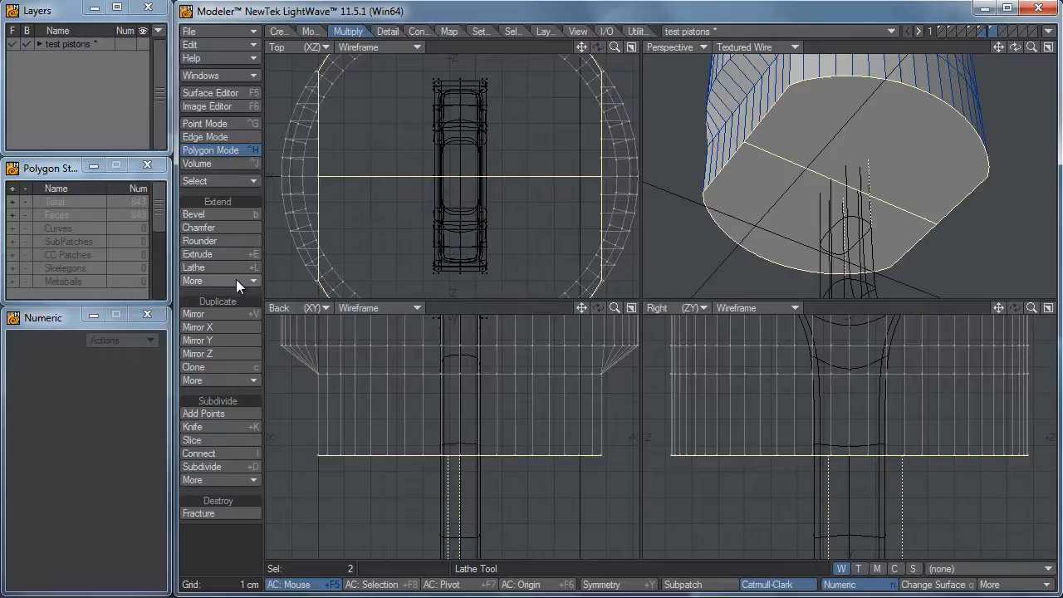
{"action": "left_click", "coordinate": [236, 279]}
{"action": "left_click", "coordinate": [236, 279]}
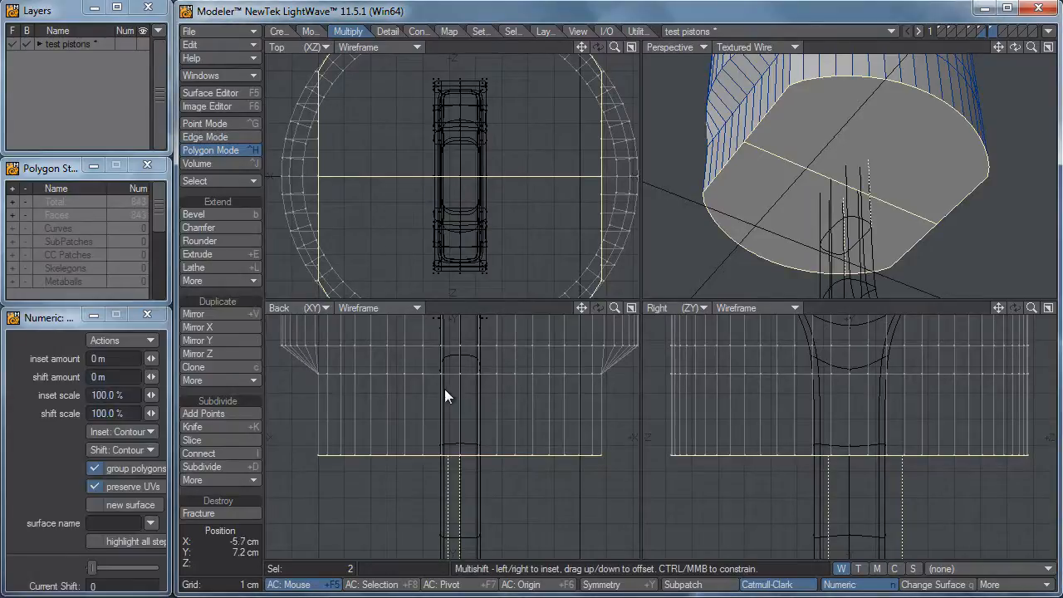
{"action": "left_click_drag", "start_coordinate": [440, 383], "coordinate": [428, 380]}
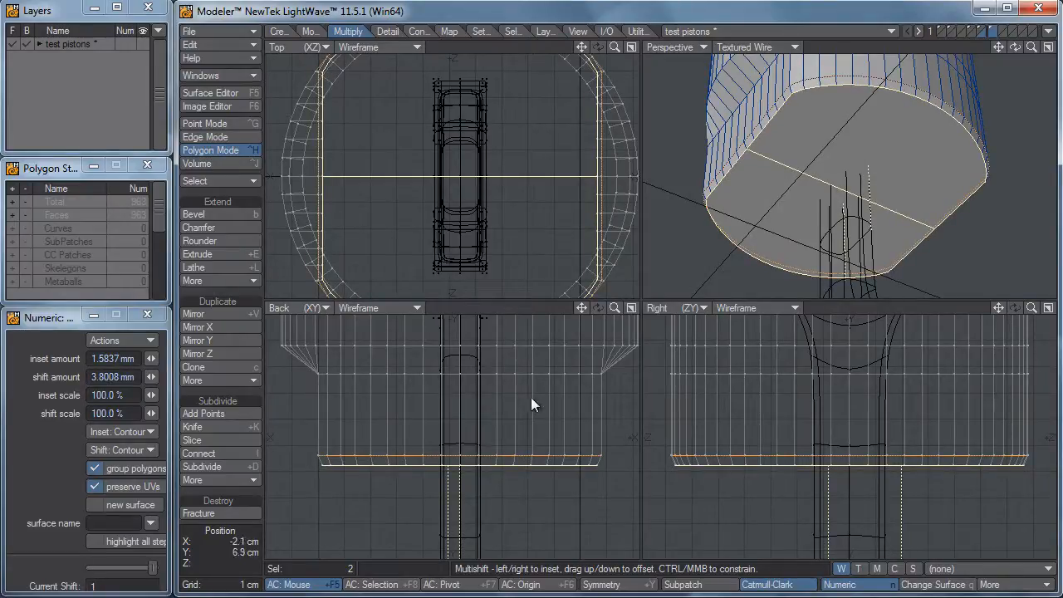
Multishift the bottom polygons inward to about 6.7 mm inset and push them deep up into the piston to hollow it
{"action": "left_click_drag", "start_coordinate": [560, 403], "coordinate": [493, 404]}
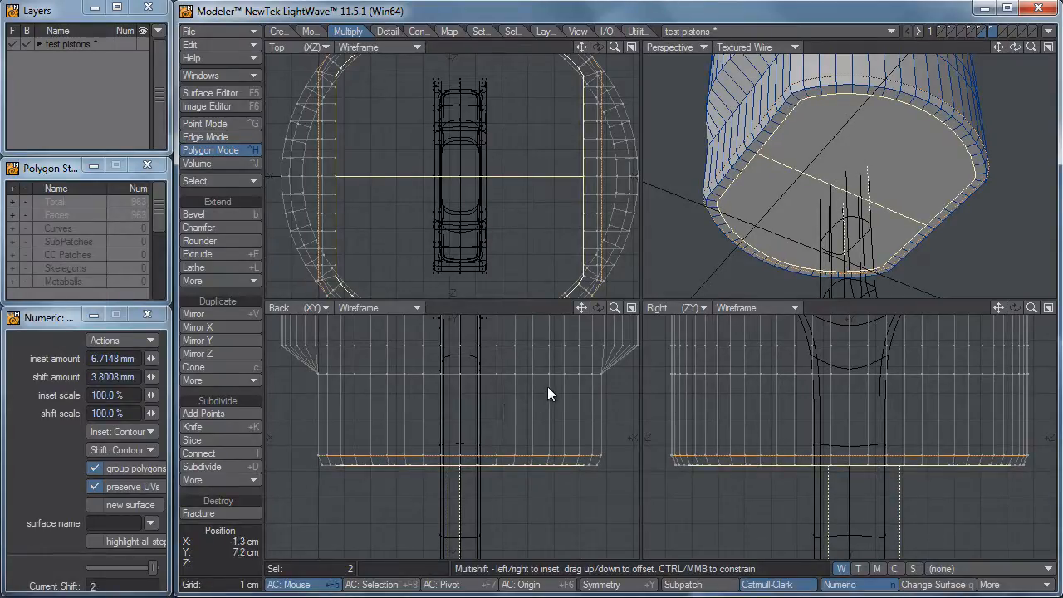
{"action": "left_click_drag", "start_coordinate": [547, 383], "coordinate": [508, 547]}
{"action": "left_click_drag", "start_coordinate": [510, 410], "coordinate": [506, 507]}
{"action": "left_click_drag", "start_coordinate": [508, 486], "coordinate": [507, 537]}
{"action": "key", "text": "space"}
{"action": "left_click", "coordinate": [247, 567]}
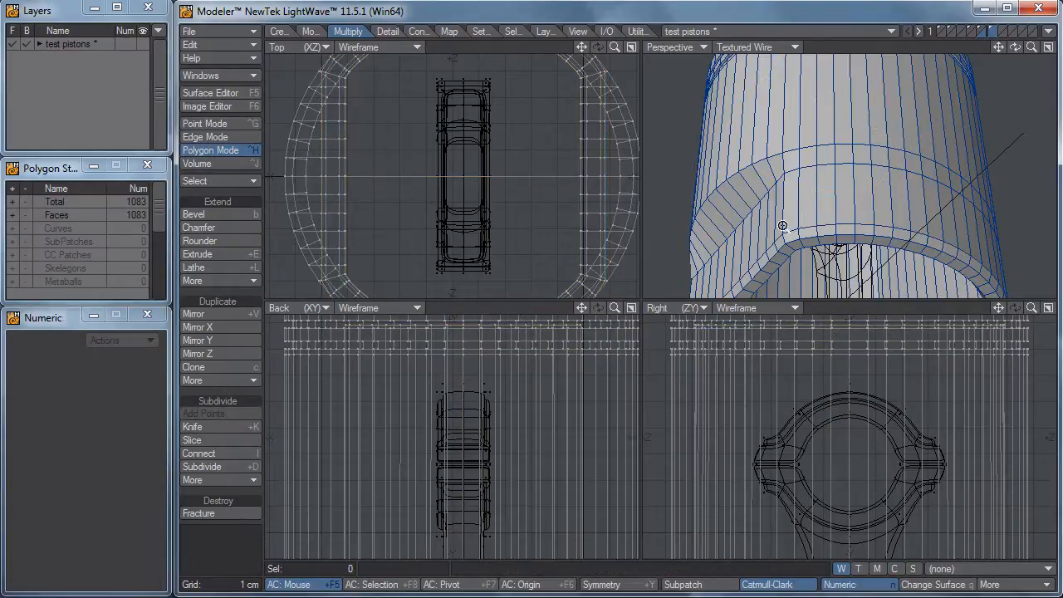
Select all points of the piston's lower section, from the chamfer down to the rim, and move them up 2 cm in Y
{"action": "scroll", "coordinate": [783, 225], "scroll_direction": "down", "scroll_amount": 5}
{"action": "mouse_move", "coordinate": [688, 235]}
{"action": "left_mouse_down", "text": "alt"}
{"action": "mouse_move", "coordinate": [853, 131]}
{"action": "mouse_move", "coordinate": [742, 184]}
{"action": "mouse_move", "coordinate": [794, 176]}
{"action": "mouse_move", "coordinate": [840, 218]}
{"action": "mouse_move", "coordinate": [887, 199]}
{"action": "mouse_move", "coordinate": [834, 123]}
{"action": "mouse_move", "coordinate": [830, 217]}
{"action": "mouse_move", "coordinate": [824, 199]}
{"action": "left_mouse_up", "text": "alt"}
{"action": "left_click_drag", "start_coordinate": [507, 463], "coordinate": [512, 378], "text": "alt+shift"}
{"action": "key", "text": "ctrl+g"}
{"action": "mouse_move", "coordinate": [584, 403]}
{"action": "right_mouse_down"}
{"action": "mouse_move", "coordinate": [506, 394]}
{"action": "mouse_move", "coordinate": [641, 448]}
{"action": "mouse_move", "coordinate": [601, 407]}
{"action": "right_mouse_up"}
{"action": "key", "text": "t"}
{"action": "mouse_move", "coordinate": [596, 411]}
{"action": "left_mouse_down", "text": "ctrl"}
{"action": "mouse_move", "coordinate": [596, 375]}
{"action": "mouse_move", "coordinate": [596, 390]}
{"action": "left_mouse_up", "text": "ctrl"}
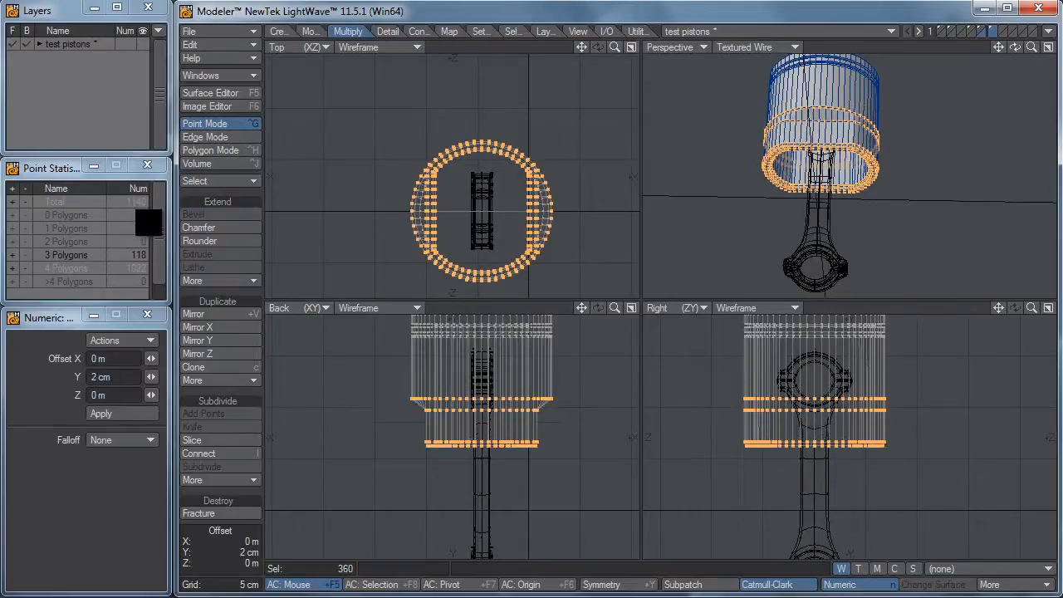
{"action": "scroll", "coordinate": [805, 391], "scroll_direction": "up", "scroll_amount": 2}
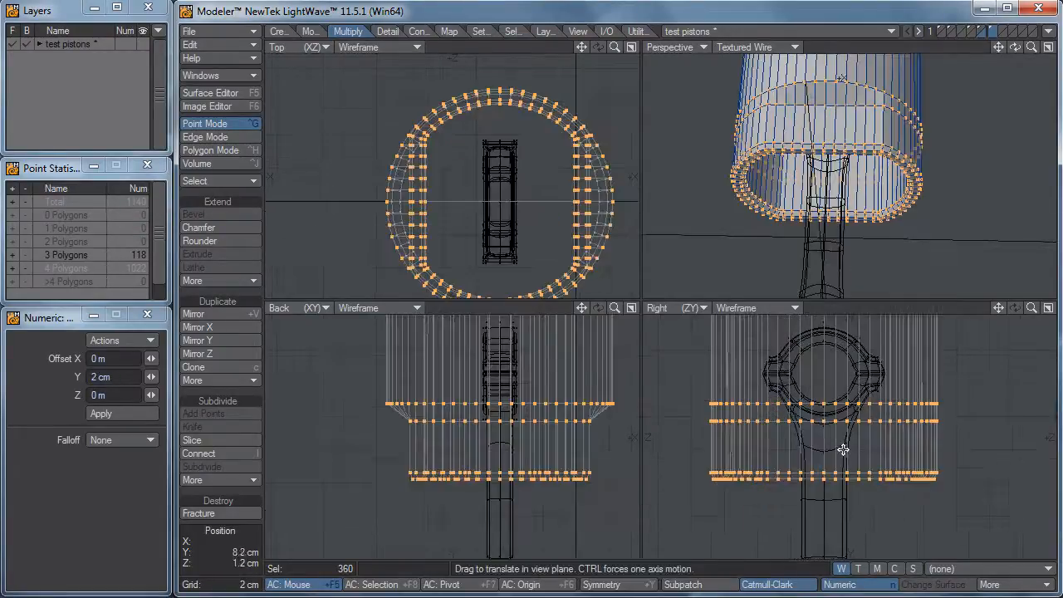
Move the piston's lower section points down slightly in Y and clear the selection
{"action": "key", "text": "space"}
{"action": "mouse_move", "coordinate": [712, 452]}
{"action": "right_mouse_down"}
{"action": "mouse_move", "coordinate": [972, 315]}
{"action": "mouse_move", "coordinate": [880, 332]}
{"action": "right_mouse_up"}
{"action": "key", "text": "t"}
{"action": "left_click_drag", "start_coordinate": [871, 443], "coordinate": [871, 457], "text": "ctrl"}
{"action": "key", "text": "space"}
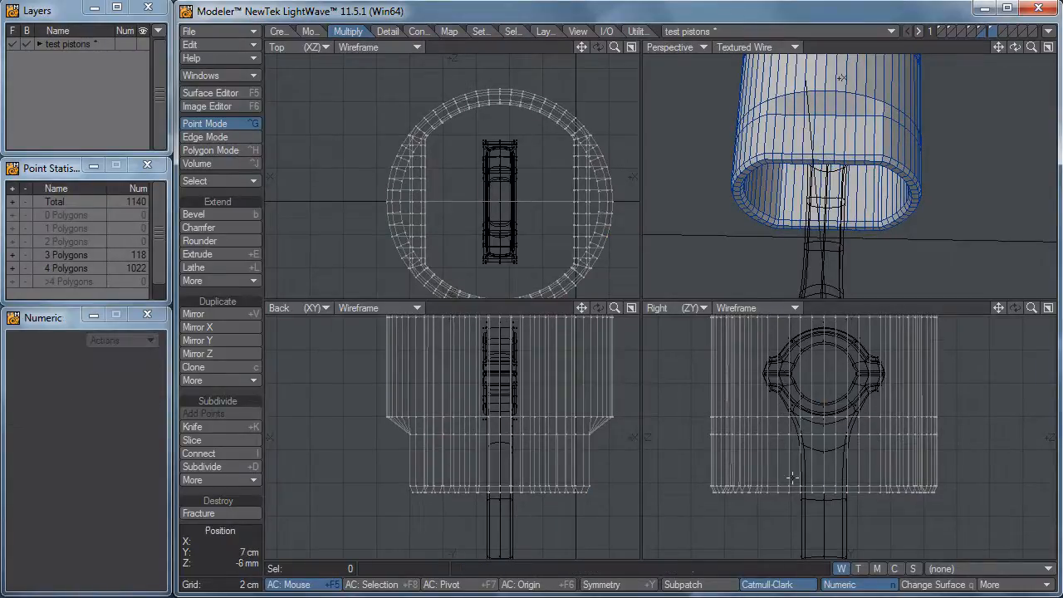
Select the skirt's bottom rim points, move them up in Y to shorten the skirt, and clear the selection
{"action": "right_click_drag", "start_coordinate": [1027, 470], "coordinate": [885, 448]}
{"action": "key", "text": "t"}
{"action": "left_click_drag", "start_coordinate": [877, 493], "coordinate": [877, 473], "text": "ctrl"}
{"action": "key", "text": "space"}
{"action": "right_click_drag", "start_coordinate": [929, 500], "coordinate": [1029, 488]}
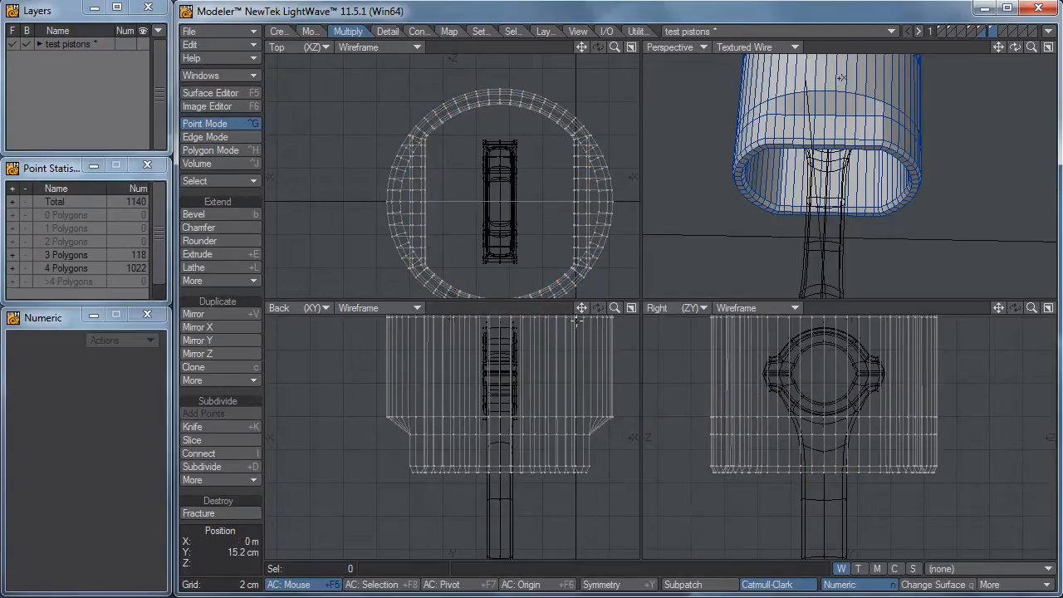
On an empty layer with rod and piston as background, draw a 60-sided X-axis disc of 1.8 cm radius centred in the rod's upper bearing
{"action": "scroll", "coordinate": [570, 408], "scroll_direction": "down", "scroll_amount": 4}
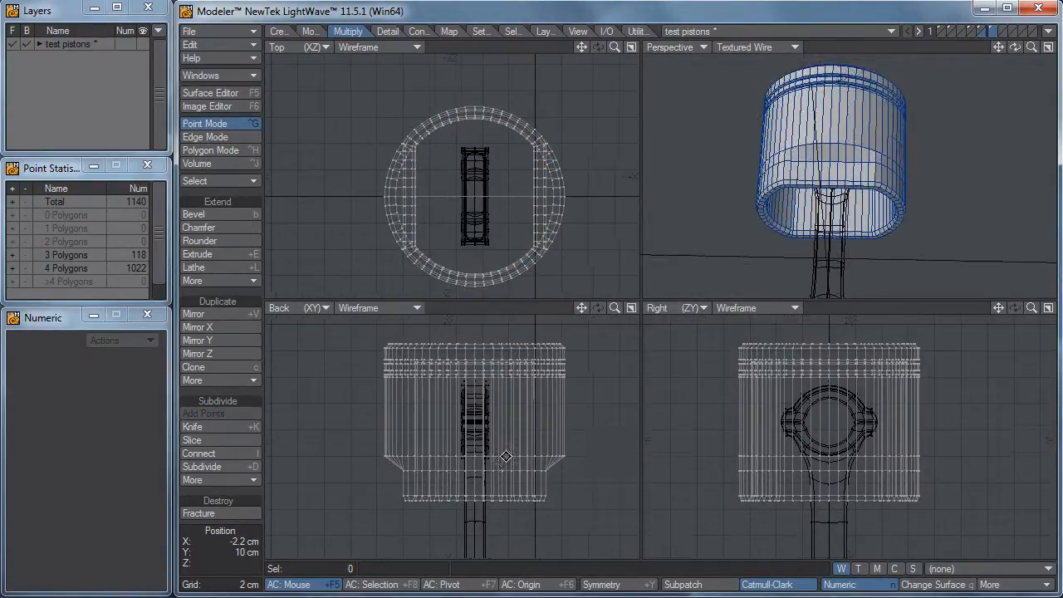
{"action": "left_click_drag", "start_coordinate": [817, 141], "coordinate": [810, 176], "text": "alt"}
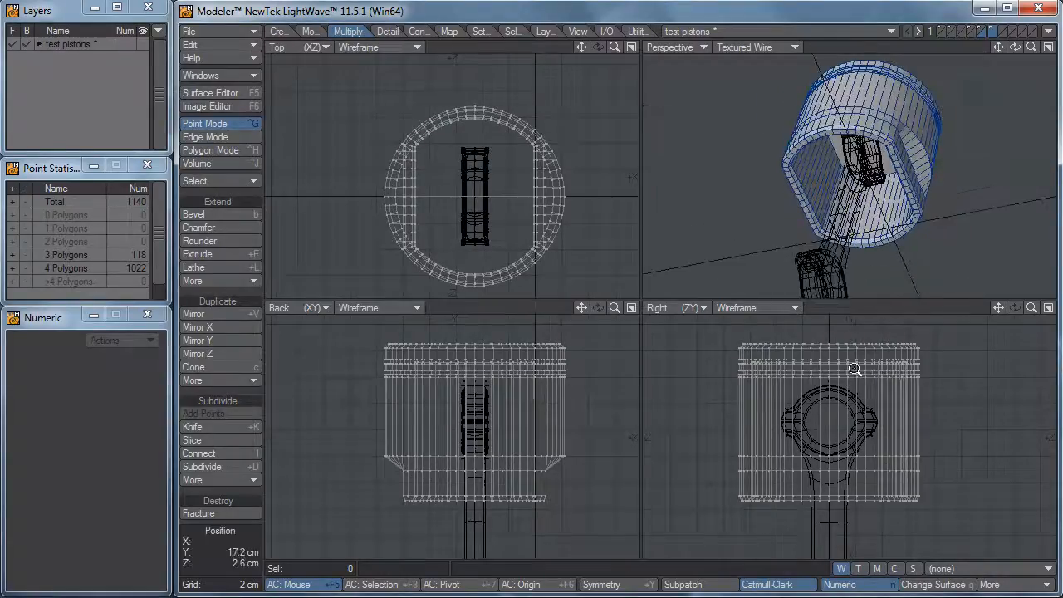
{"action": "scroll", "coordinate": [894, 420], "scroll_direction": "up", "scroll_amount": 2}
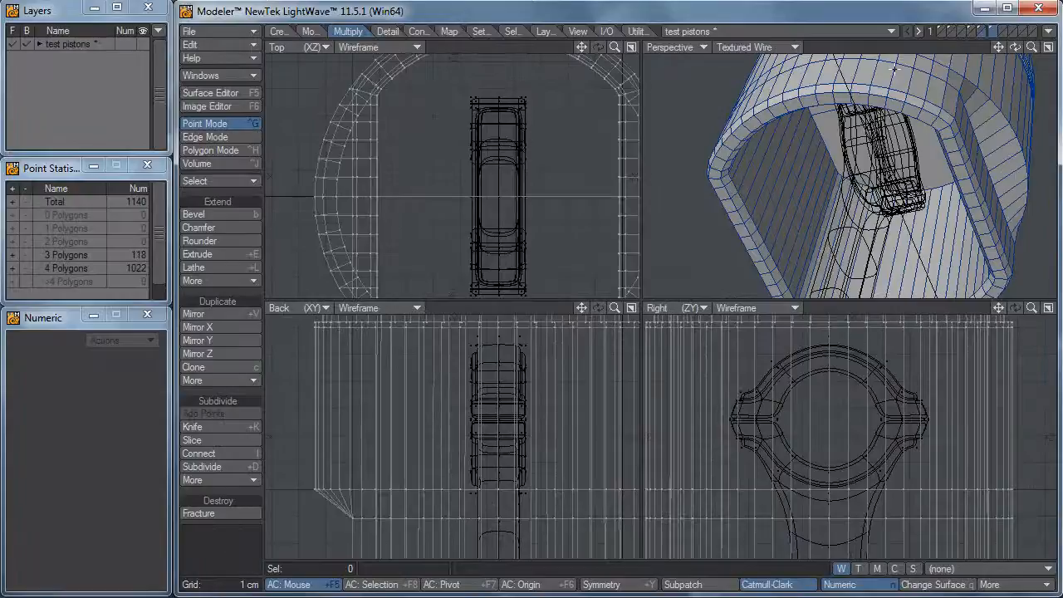
{"action": "left_click", "coordinate": [1001, 30]}
{"action": "left_click", "coordinate": [982, 35]}
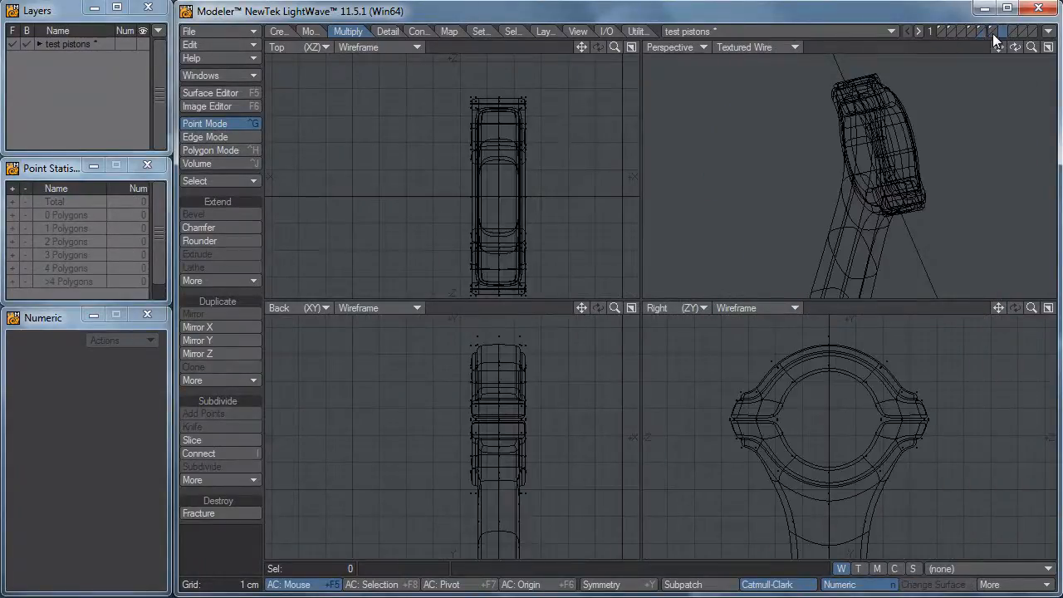
{"action": "left_click", "coordinate": [992, 34], "text": "shift"}
{"action": "left_click", "coordinate": [309, 33]}
{"action": "left_click", "coordinate": [281, 31]}
{"action": "left_click", "coordinate": [199, 241]}
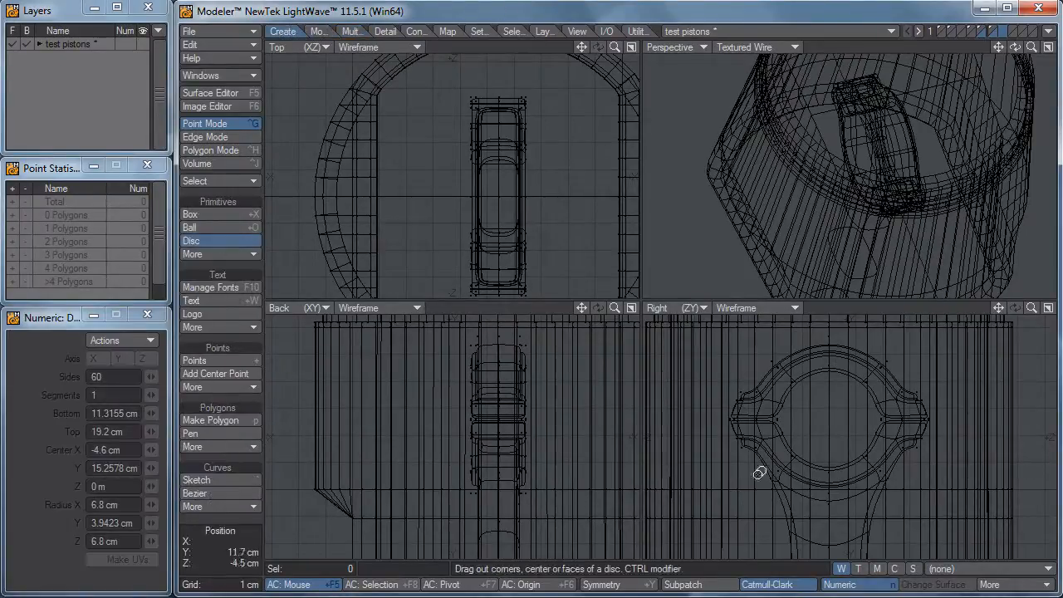
{"action": "left_click_drag", "start_coordinate": [830, 417], "coordinate": [881, 461]}
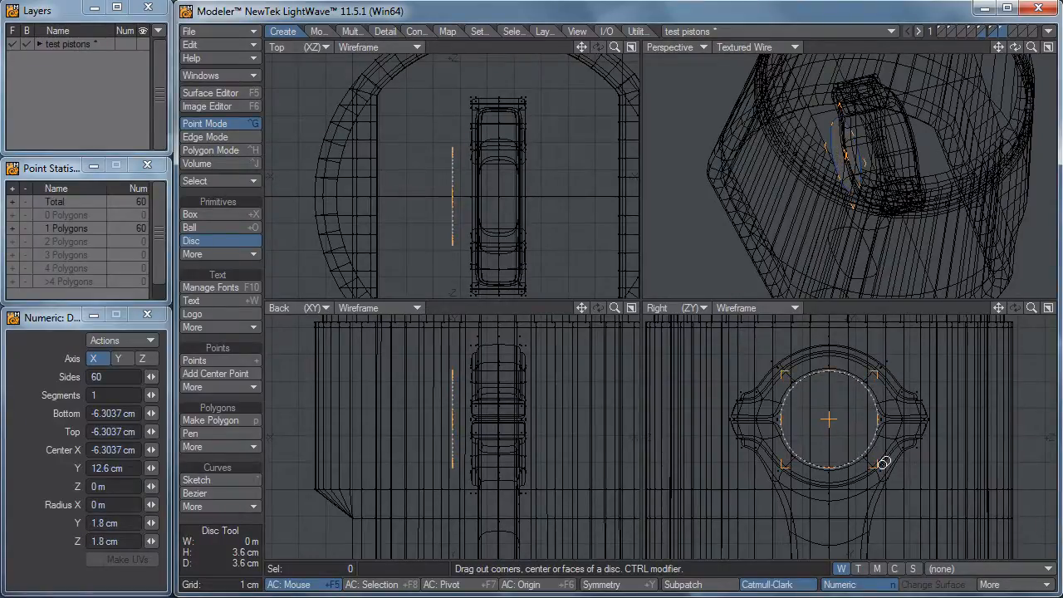
Extend the disc along X into a cylinder that passes through both sides of the piston
{"action": "key", "text": "a"}
{"action": "left_click_drag", "start_coordinate": [522, 426], "coordinate": [559, 408]}
{"action": "left_click_drag", "start_coordinate": [363, 412], "coordinate": [284, 415]}
{"action": "key", "text": "space"}
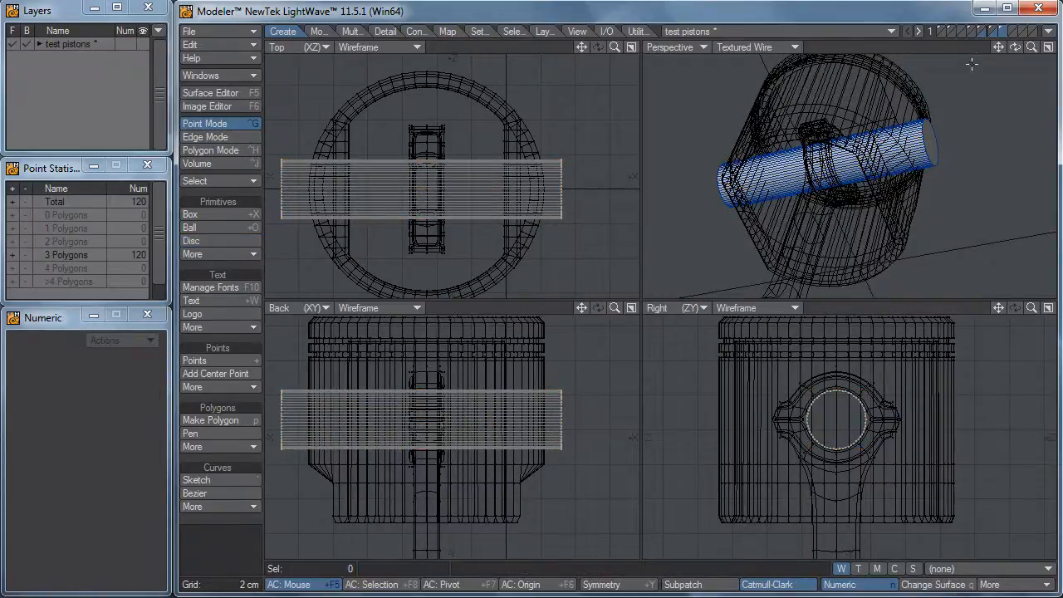
With the piston in the foreground and the cylinder in the background, cut the pin hole with a Boolean Subtract
{"action": "left_click", "coordinate": [1003, 32]}
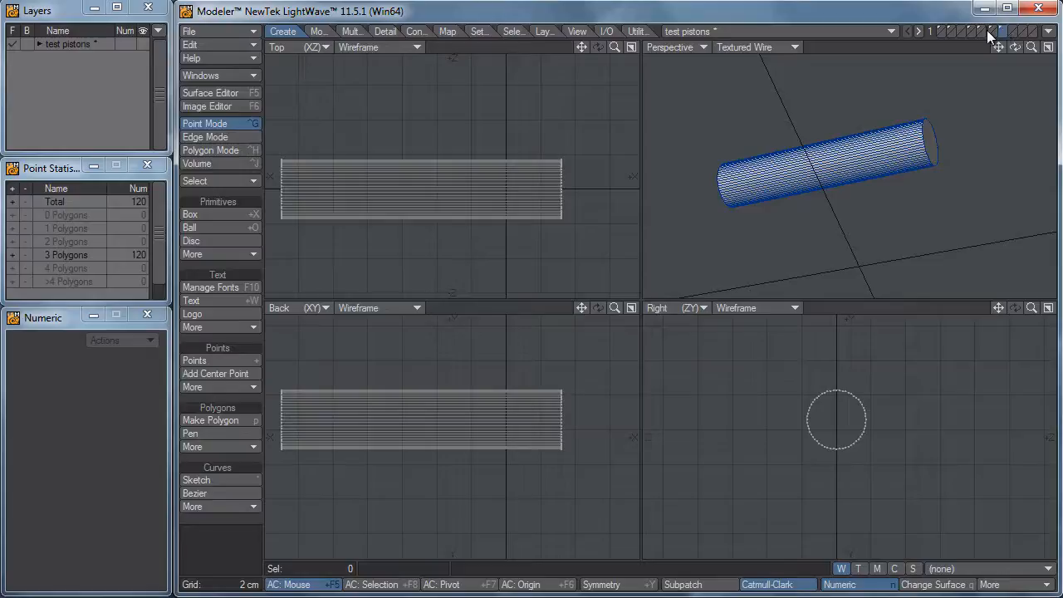
{"action": "left_click", "coordinate": [990, 30]}
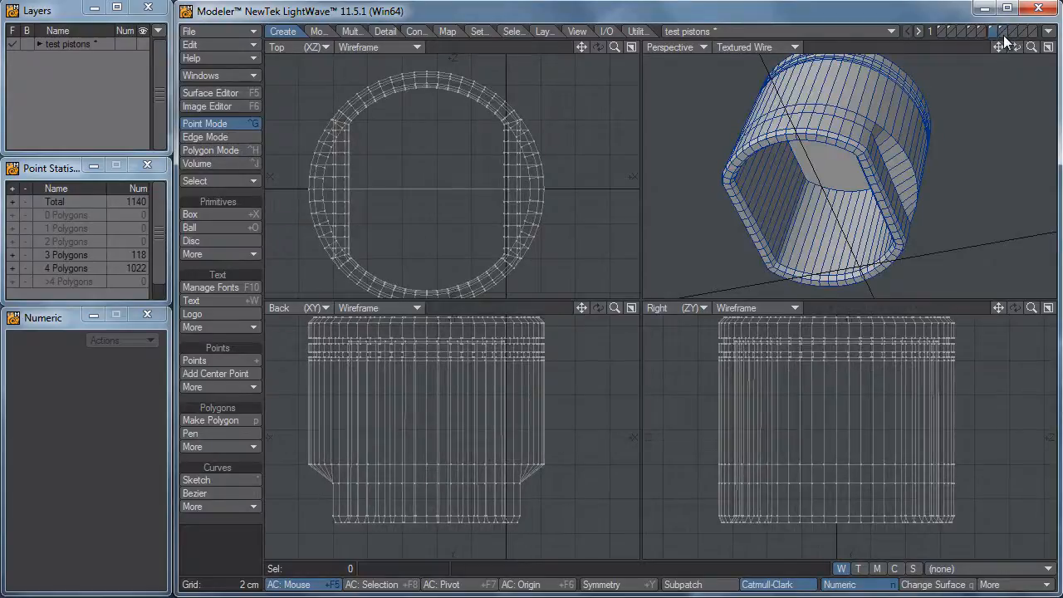
{"action": "left_click", "coordinate": [1003, 35]}
{"action": "left_click_drag", "start_coordinate": [856, 128], "coordinate": [862, 158], "text": "alt"}
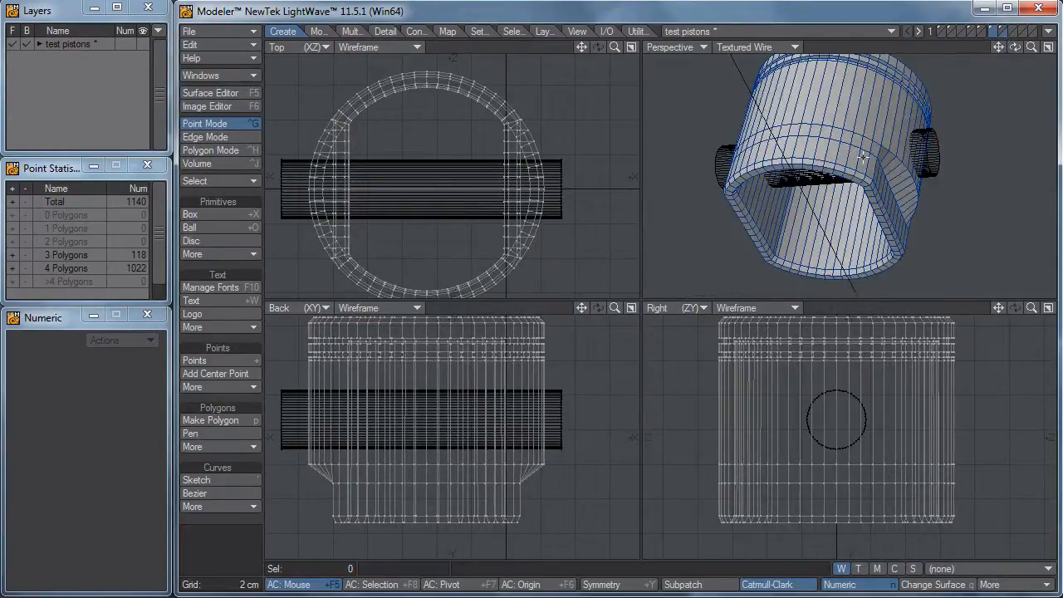
{"action": "key", "text": "shift+b"}
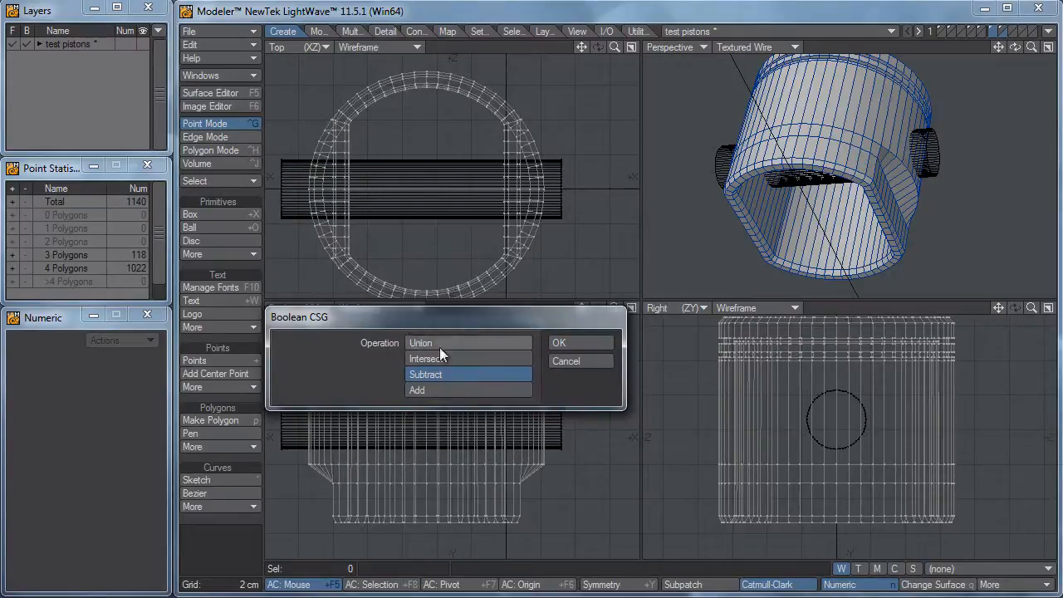
{"action": "left_click", "coordinate": [562, 341]}
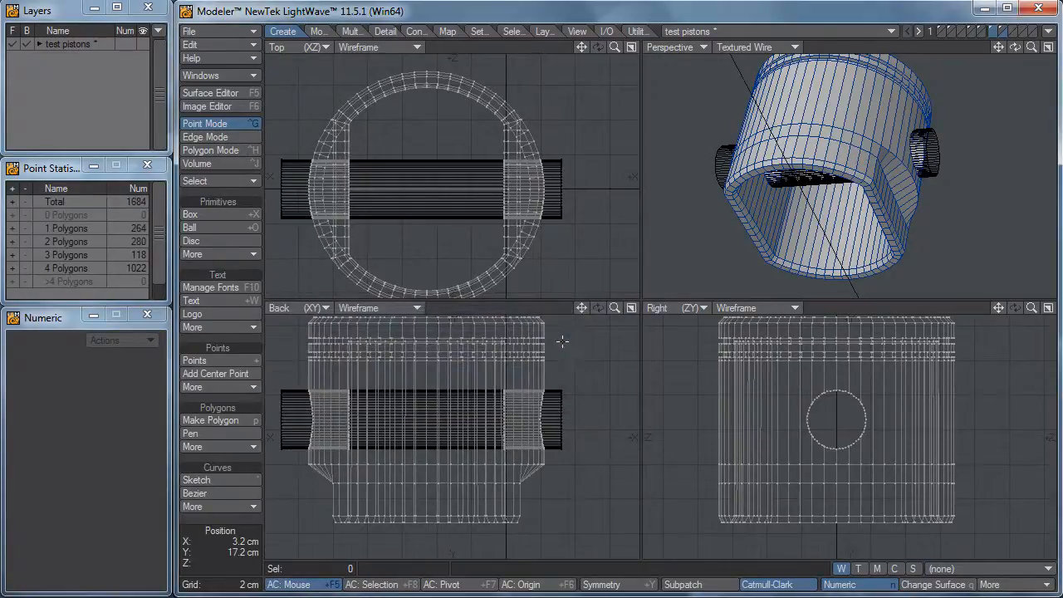
Merge the duplicate points left around the piston's new pin hole
{"action": "left_click_drag", "start_coordinate": [877, 166], "coordinate": [782, 166], "text": "alt"}
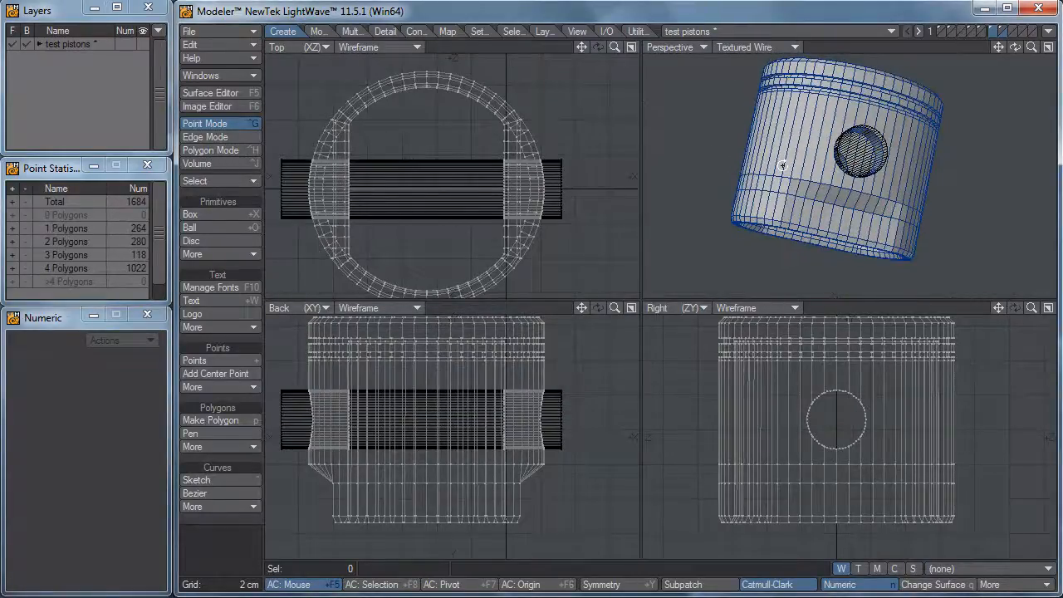
{"action": "key", "text": "m"}
{"action": "left_click", "coordinate": [579, 342]}
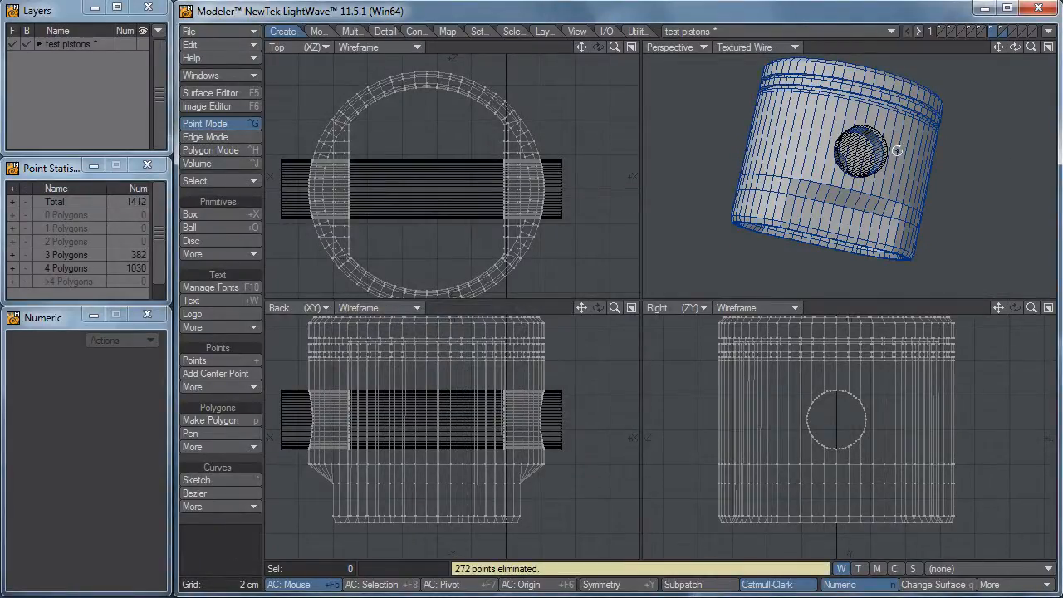
With the cylinder in the foreground and the piston in the background, pull one cylinder end in to the piston's side wall
{"action": "scroll", "coordinate": [897, 149], "scroll_direction": "up", "scroll_amount": 3}
{"action": "left_click", "coordinate": [995, 32]}
{"action": "left_click_drag", "start_coordinate": [862, 129], "coordinate": [985, 39], "text": "alt"}
{"action": "left_click", "coordinate": [1001, 31]}
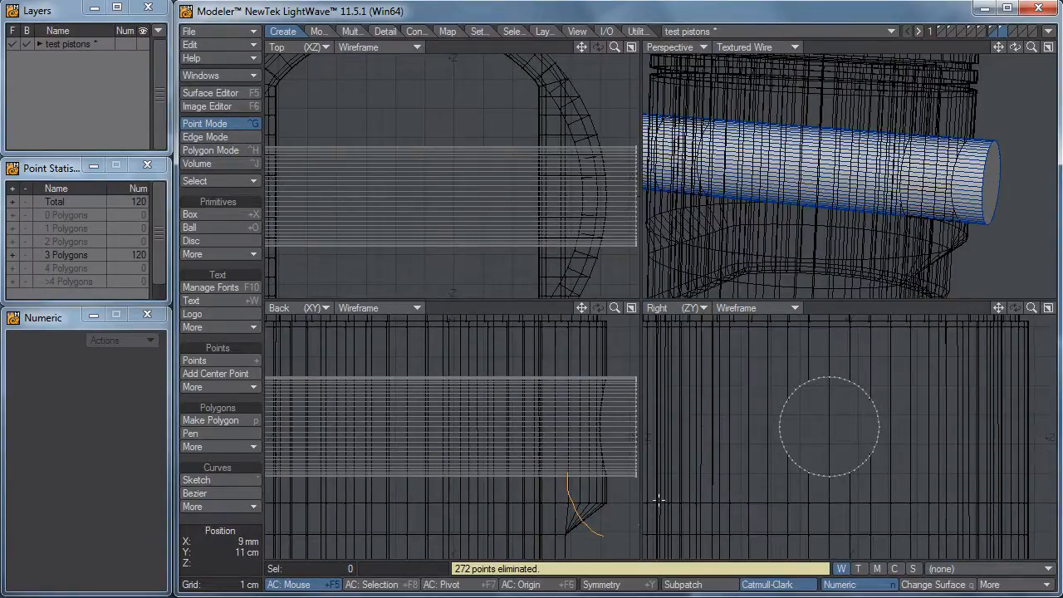
{"action": "right_click_drag", "start_coordinate": [658, 500], "coordinate": [587, 335]}
{"action": "key", "text": "Right"}
{"action": "key", "text": "Right"}
{"action": "key", "text": "t"}
{"action": "left_click_drag", "start_coordinate": [551, 434], "coordinate": [514, 434], "text": "ctrl"}
{"action": "key", "text": "space"}
Pull the cylinder's opposite end inward along X to the piston's other side wall
{"action": "right_click_drag", "start_coordinate": [508, 488], "coordinate": [425, 479]}
{"action": "mouse_move", "coordinate": [418, 471]}
{"action": "left_mouse_down", "text": "alt"}
{"action": "mouse_move", "coordinate": [466, 485]}
{"action": "mouse_move", "coordinate": [635, 487]}
{"action": "left_mouse_up", "text": "alt"}
{"action": "mouse_move", "coordinate": [418, 389]}
{"action": "right_mouse_down"}
{"action": "mouse_move", "coordinate": [431, 496]}
{"action": "mouse_move", "coordinate": [435, 482]}
{"action": "right_mouse_up"}
{"action": "key", "text": "t"}
{"action": "left_click_drag", "start_coordinate": [435, 477], "coordinate": [491, 478], "text": "ctrl"}
{"action": "key", "text": "space"}
Select both end faces of the cylinder and bevel them repeatedly into rounded rims, finishing with an inward shift of -800 um and no inset
{"action": "right_click_drag", "start_coordinate": [381, 523], "coordinate": [398, 458]}
{"action": "key", "text": "space"}
{"action": "mouse_move", "coordinate": [465, 383]}
{"action": "right_mouse_down"}
{"action": "mouse_move", "coordinate": [367, 430]}
{"action": "mouse_move", "coordinate": [497, 464]}
{"action": "right_mouse_up"}
{"action": "key", "text": "space"}
{"action": "left_click_drag", "start_coordinate": [509, 429], "coordinate": [501, 427], "text": "alt"}
{"action": "mouse_move", "coordinate": [500, 396]}
{"action": "right_mouse_down"}
{"action": "mouse_move", "coordinate": [446, 507]}
{"action": "mouse_move", "coordinate": [478, 490]}
{"action": "right_mouse_up"}
{"action": "left_click_drag", "start_coordinate": [615, 468], "coordinate": [286, 476], "text": "alt"}
{"action": "mouse_move", "coordinate": [432, 495]}
{"action": "right_mouse_down"}
{"action": "mouse_move", "coordinate": [405, 450]}
{"action": "mouse_move", "coordinate": [425, 486]}
{"action": "right_mouse_up"}
{"action": "mouse_move", "coordinate": [464, 392]}
{"action": "left_mouse_down", "text": "ctrl+alt"}
{"action": "mouse_move", "coordinate": [575, 419]}
{"action": "mouse_move", "coordinate": [576, 430]}
{"action": "mouse_move", "coordinate": [564, 411]}
{"action": "mouse_move", "coordinate": [563, 425]}
{"action": "mouse_move", "coordinate": [543, 429]}
{"action": "mouse_move", "coordinate": [550, 443]}
{"action": "mouse_move", "coordinate": [519, 457]}
{"action": "mouse_move", "coordinate": [531, 472]}
{"action": "mouse_move", "coordinate": [544, 462]}
{"action": "left_mouse_up", "text": "ctrl+alt"}
{"action": "key", "text": "b"}
{"action": "key", "text": "b"}
{"action": "key", "text": "b"}
{"action": "key", "text": "b"}
{"action": "key", "text": "b"}
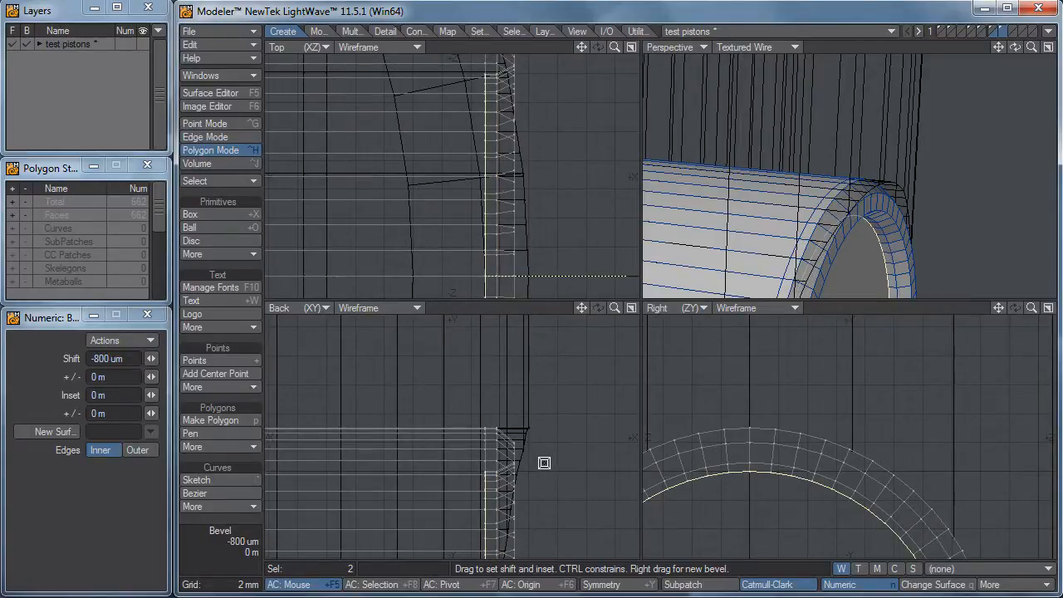
Bridge the two selected end faces to hollow the cylinder into a piston pin
{"action": "left_click", "coordinate": [383, 31]}
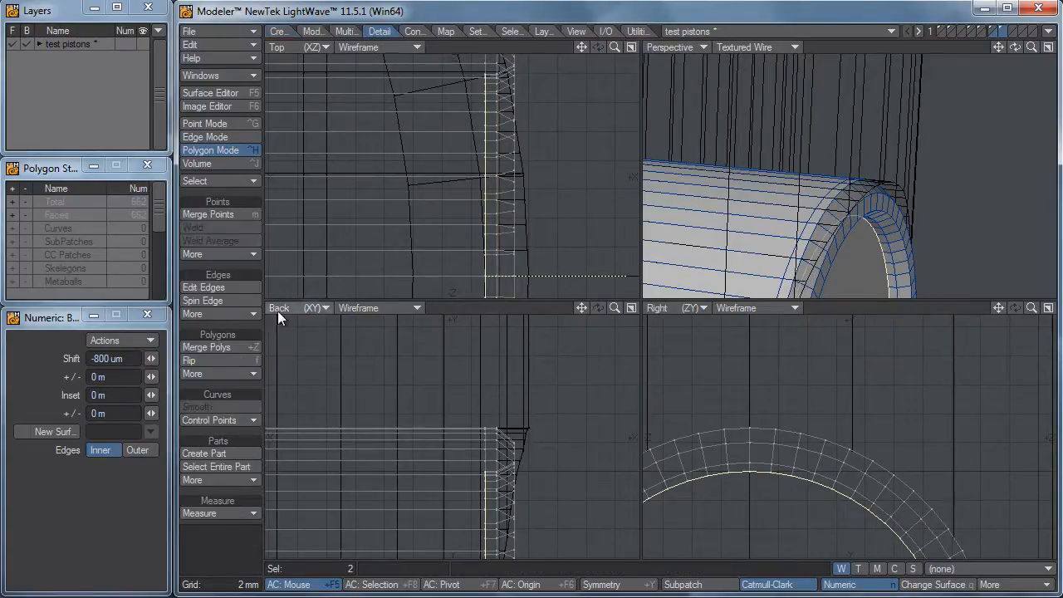
{"action": "left_click", "coordinate": [412, 31]}
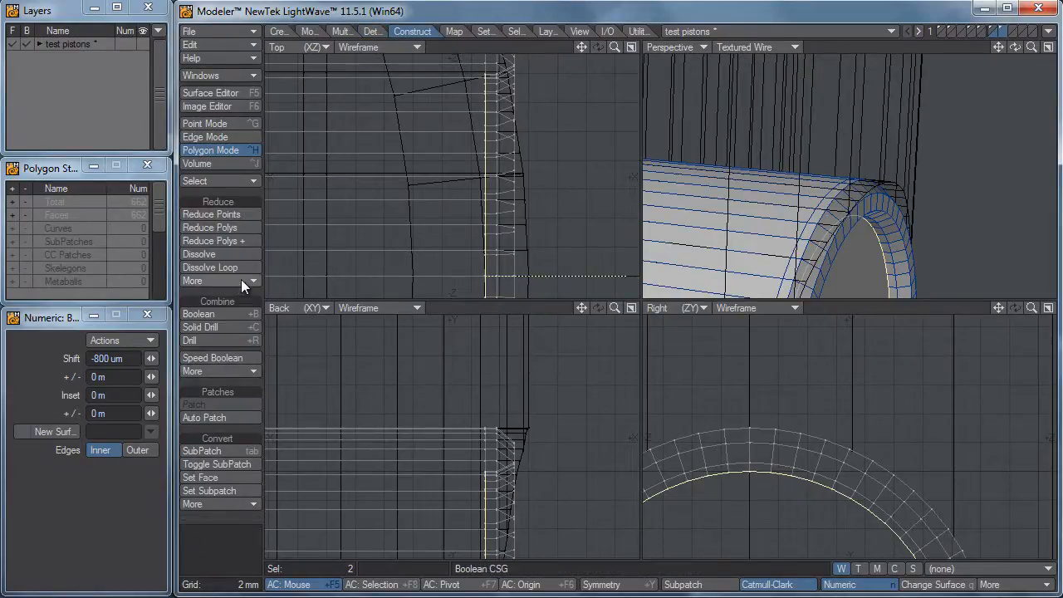
{"action": "left_click", "coordinate": [241, 372]}
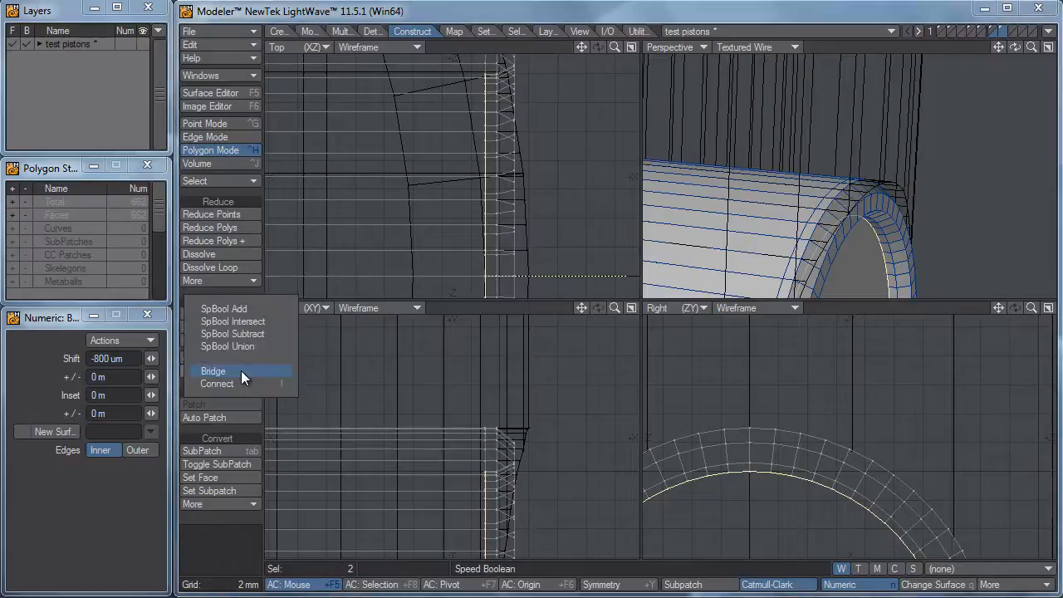
{"action": "left_click", "coordinate": [241, 371]}
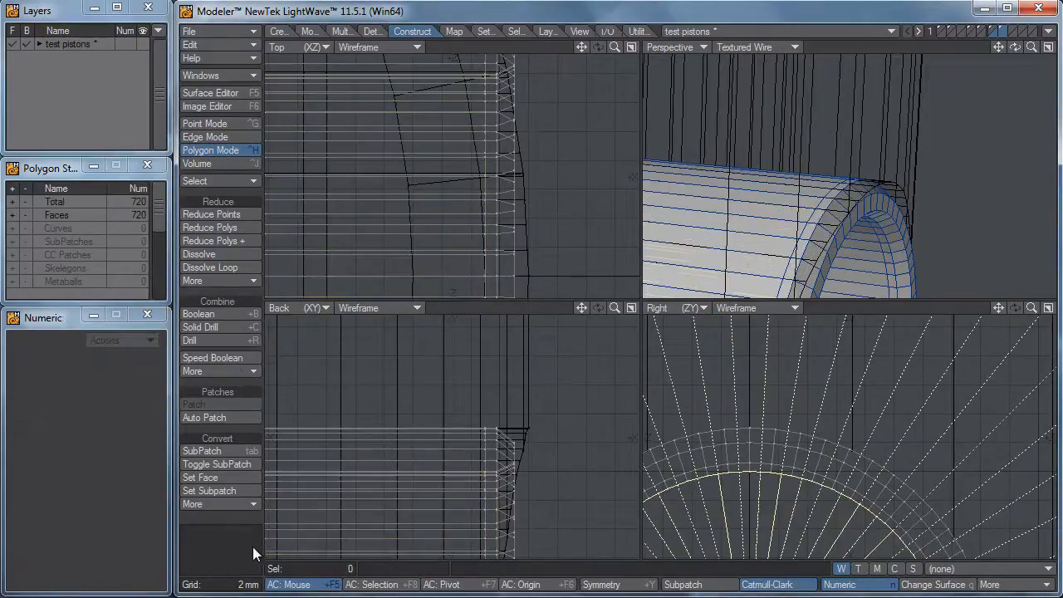
{"action": "key", "text": "a"}
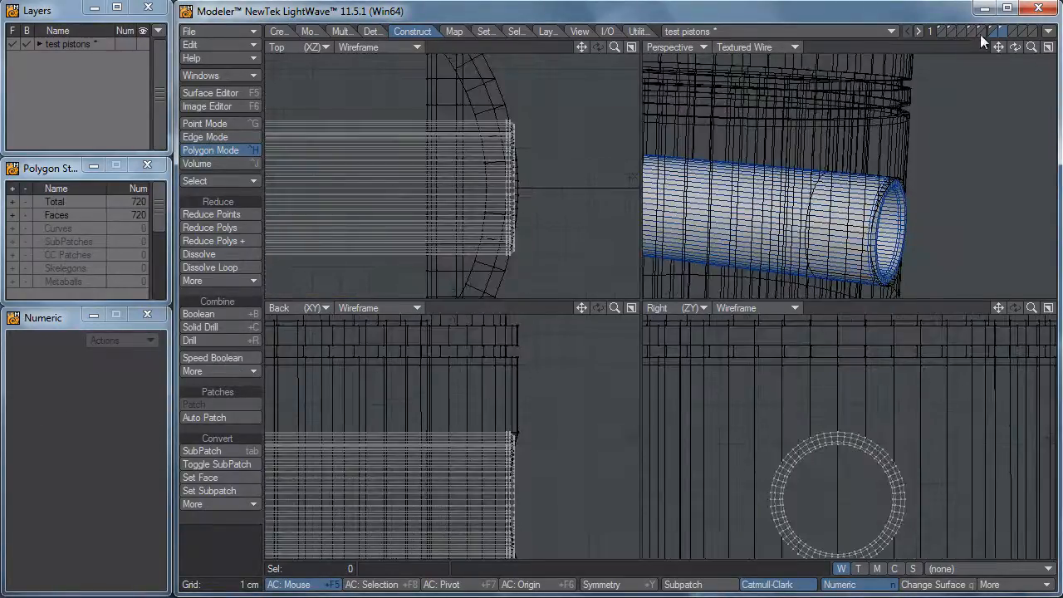
Display the piston, pin and connecting rod layers together and check how they fit
{"action": "left_click", "coordinate": [988, 31]}
{"action": "left_click_drag", "start_coordinate": [949, 112], "coordinate": [892, 205], "text": "alt"}
{"action": "key", "text": "a"}
{"action": "left_click", "coordinate": [980, 30], "text": "shift"}
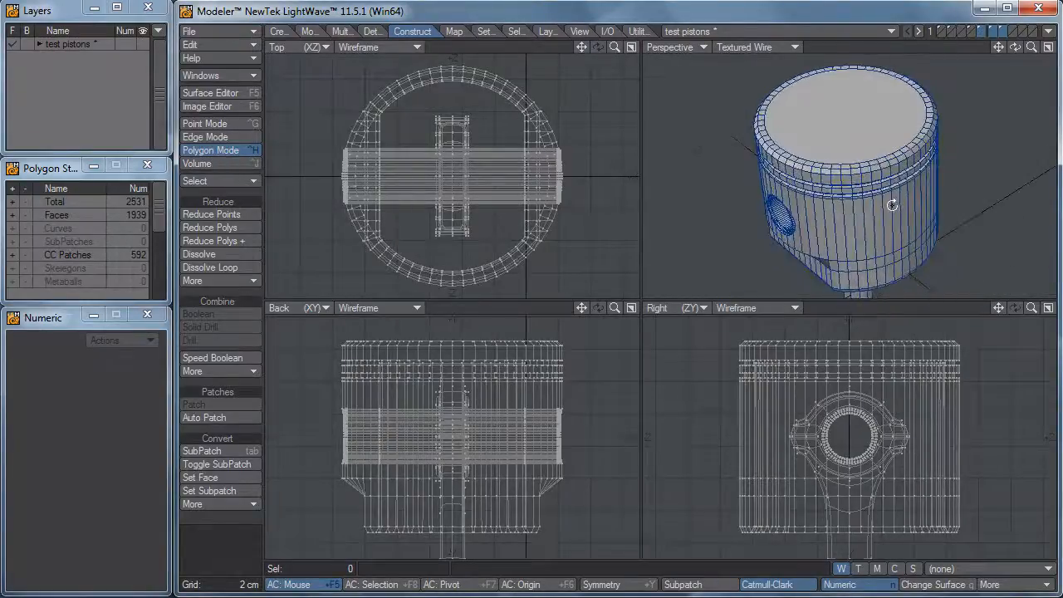
On an empty layer with the piston as background, draw a 40-sided Y-axis disc of 1.8 cm radius and extend it about 6.8 cm upward
{"action": "left_click", "coordinate": [1002, 30]}
{"action": "left_click", "coordinate": [993, 31]}
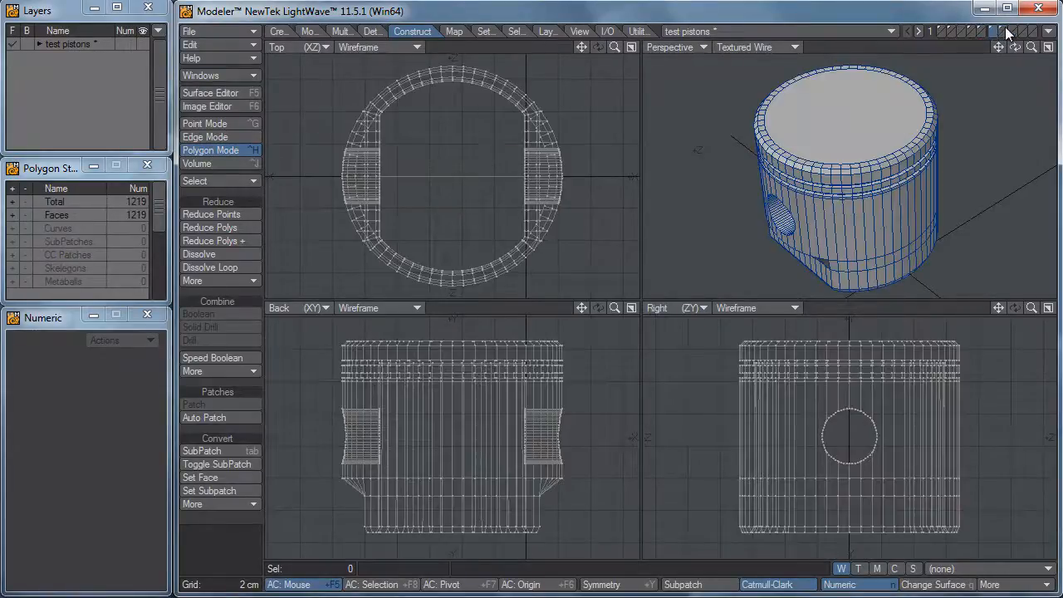
{"action": "left_click", "coordinate": [1004, 31]}
{"action": "left_click", "coordinate": [992, 34]}
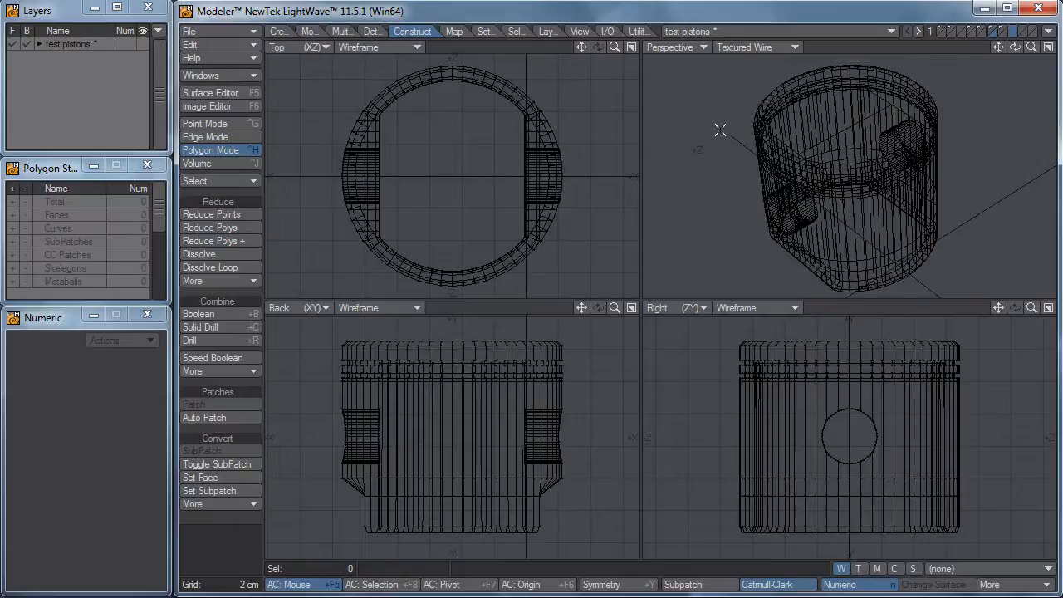
{"action": "left_click", "coordinate": [282, 31]}
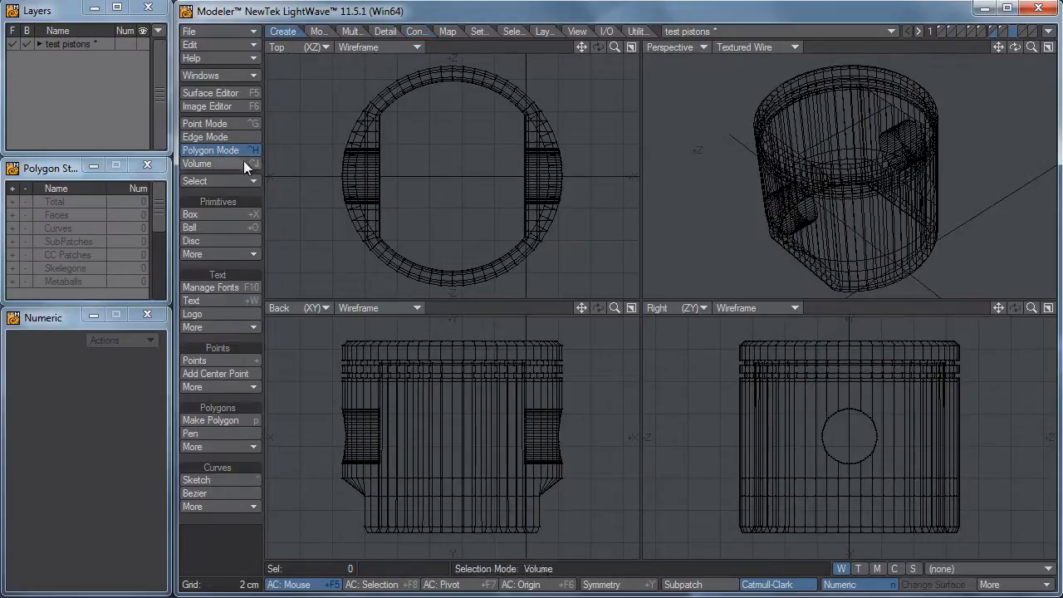
{"action": "left_click", "coordinate": [222, 240]}
{"action": "scroll", "coordinate": [474, 176], "scroll_direction": "up", "scroll_amount": 2}
{"action": "left_click_drag", "start_coordinate": [444, 80], "coordinate": [483, 134]}
{"action": "left_click_drag", "start_coordinate": [129, 376], "coordinate": [3, 372]}
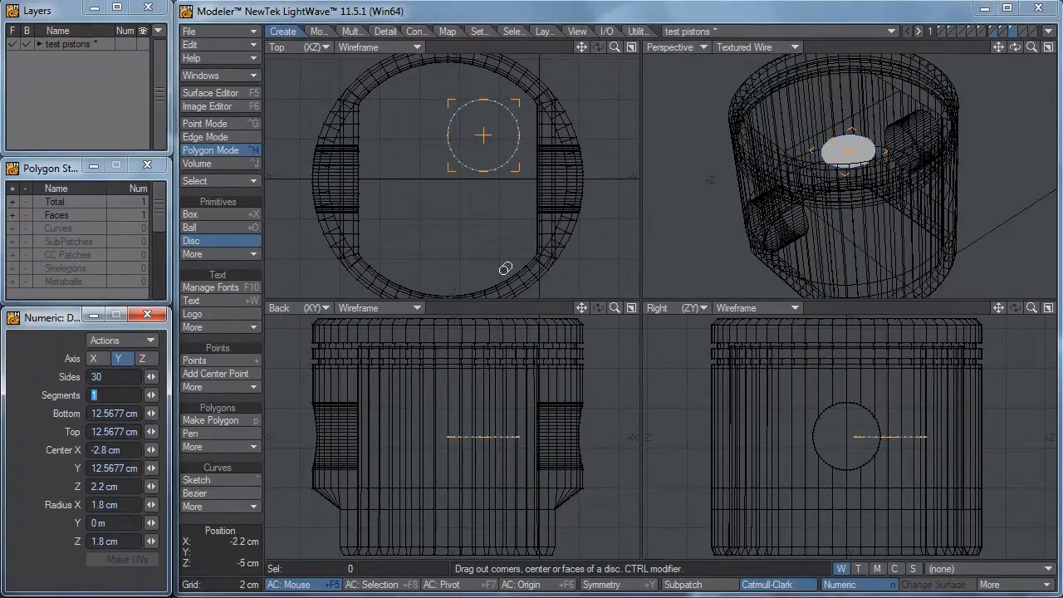
{"action": "left_click_drag", "start_coordinate": [114, 374], "coordinate": [83, 373]}
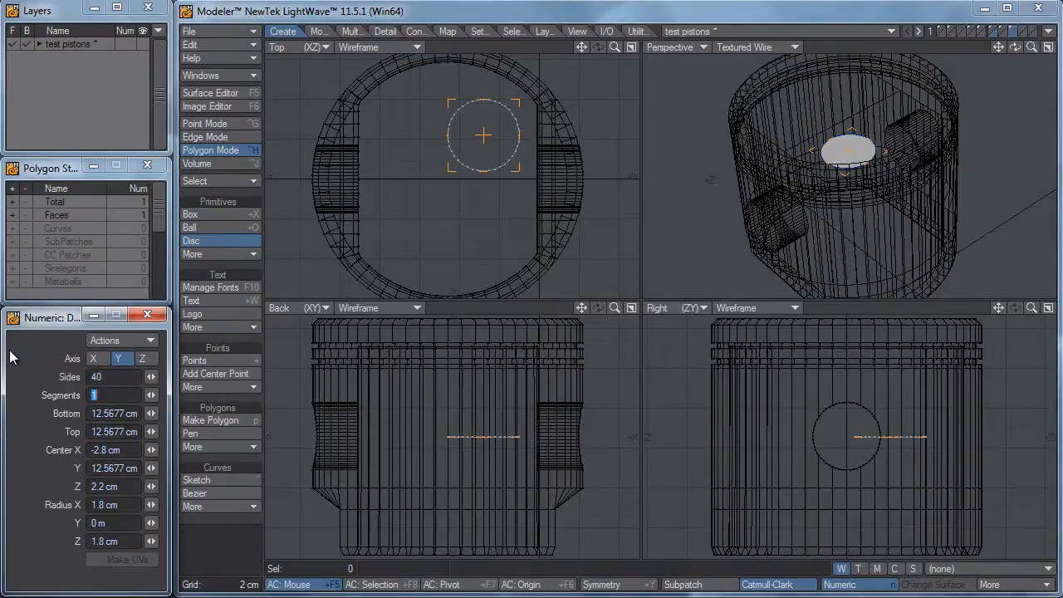
{"action": "left_click_drag", "start_coordinate": [493, 424], "coordinate": [488, 314]}
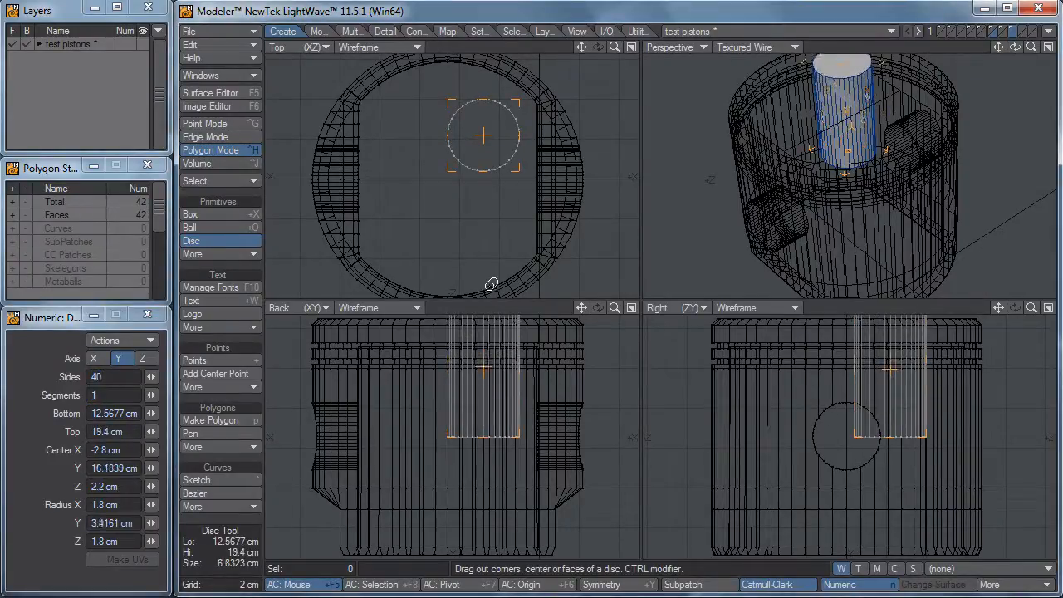
{"action": "key", "text": "space"}
Bevel the cylinder's bottom face slightly downward and inward to chamfer its lower rim
{"action": "mouse_move", "coordinate": [488, 486]}
{"action": "right_mouse_down"}
{"action": "mouse_move", "coordinate": [428, 474]}
{"action": "mouse_move", "coordinate": [461, 474]}
{"action": "right_mouse_up"}
{"action": "scroll", "coordinate": [484, 422], "scroll_direction": "up", "scroll_amount": 2}
{"action": "key", "text": "b"}
{"action": "left_click_drag", "start_coordinate": [588, 469], "coordinate": [578, 460]}
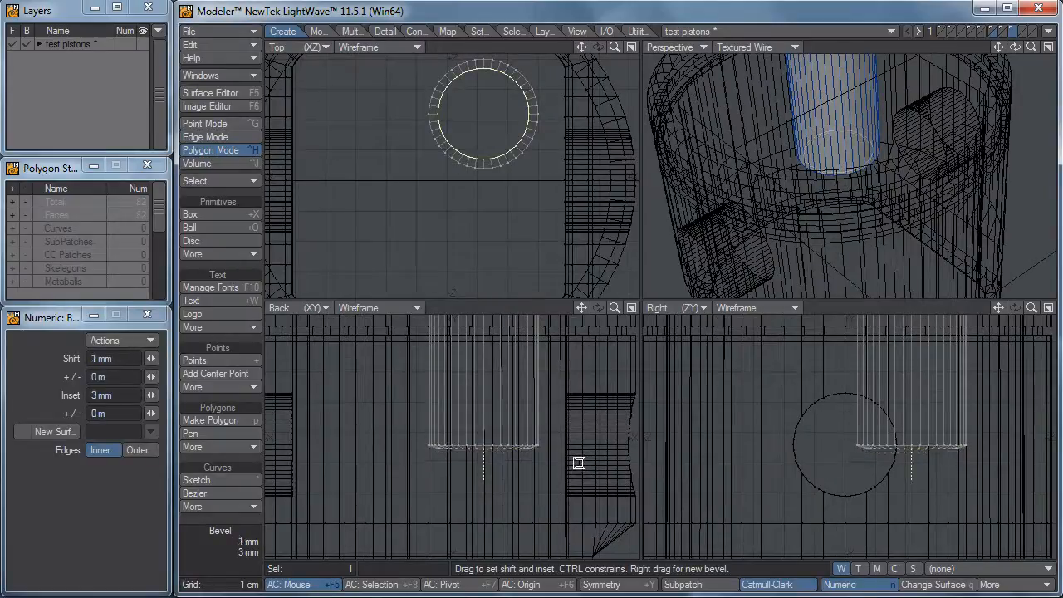
{"action": "left_click_drag", "start_coordinate": [579, 461], "coordinate": [577, 460]}
{"action": "key", "text": "space"}
{"action": "key", "text": "slash"}
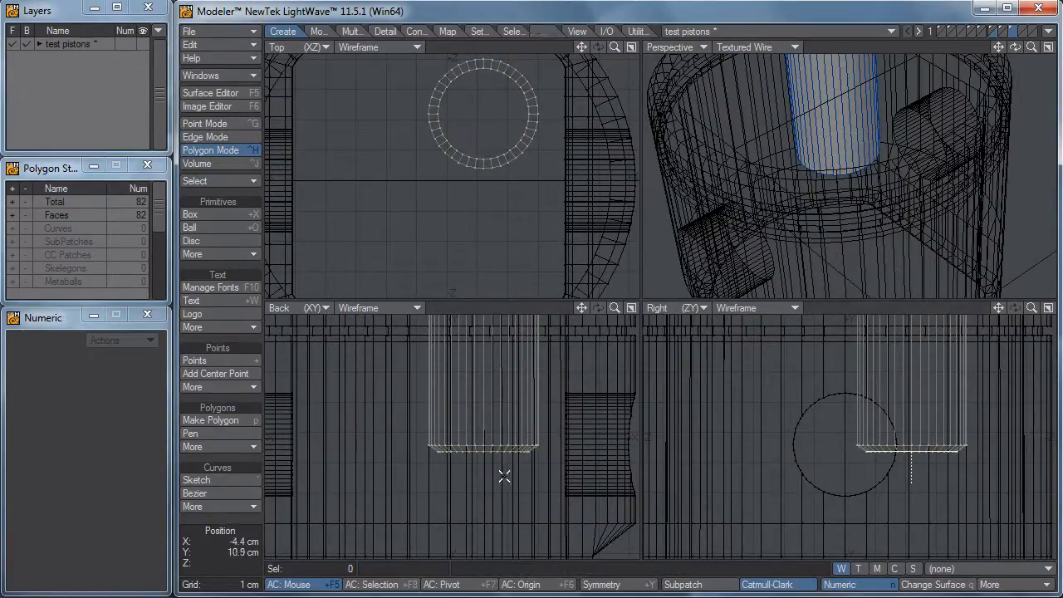
Raise the chamfered cylinder until its base just sinks into the piston crown, and tilt it slightly in the XY plane
{"action": "left_click_drag", "start_coordinate": [519, 486], "coordinate": [508, 498], "text": "alt"}
{"action": "scroll", "coordinate": [509, 497], "scroll_direction": "down", "scroll_amount": 3}
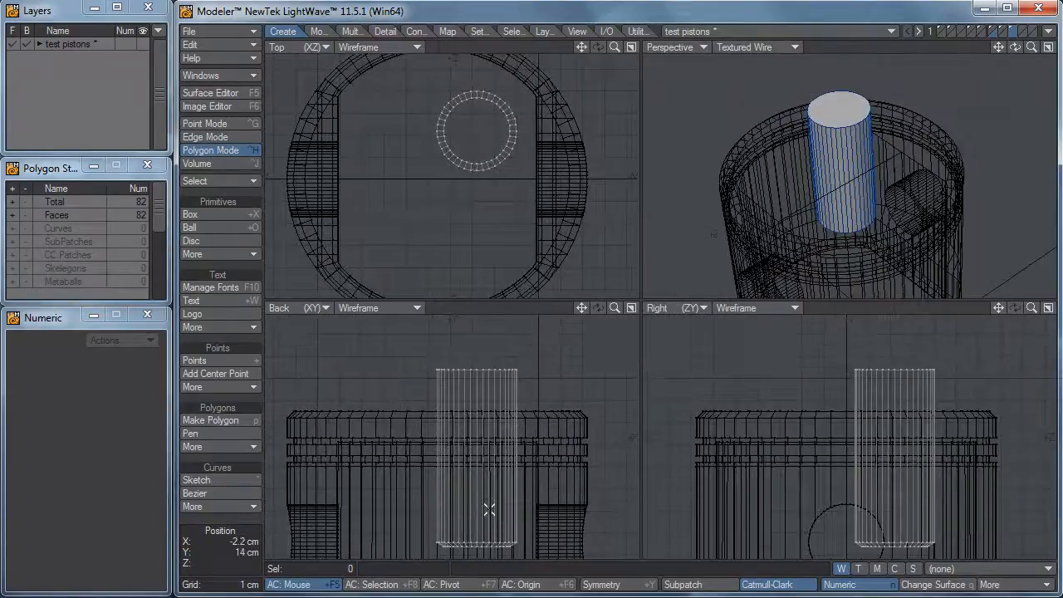
{"action": "key", "text": "t"}
{"action": "left_click_drag", "start_coordinate": [477, 507], "coordinate": [495, 386]}
{"action": "key", "text": "y"}
{"action": "mouse_move", "coordinate": [500, 440]}
{"action": "left_mouse_down"}
{"action": "mouse_move", "coordinate": [518, 440]}
{"action": "mouse_move", "coordinate": [501, 425]}
{"action": "left_mouse_up"}
{"action": "key", "text": "t"}
{"action": "key", "text": "y"}
{"action": "key", "text": "t"}
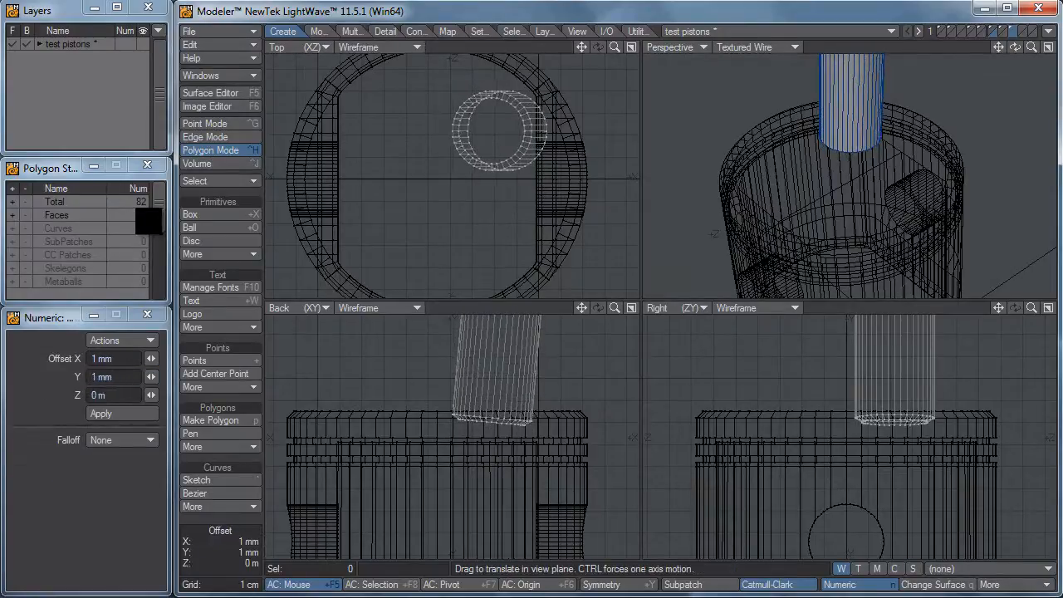
Mirror the tilted cylinder across the piston's Z and X centres to make four cutting cylinders, adjusting its position within one quadrant
{"action": "left_click_drag", "start_coordinate": [749, 265], "coordinate": [789, 193], "text": "alt"}
{"action": "key", "text": "shift+v"}
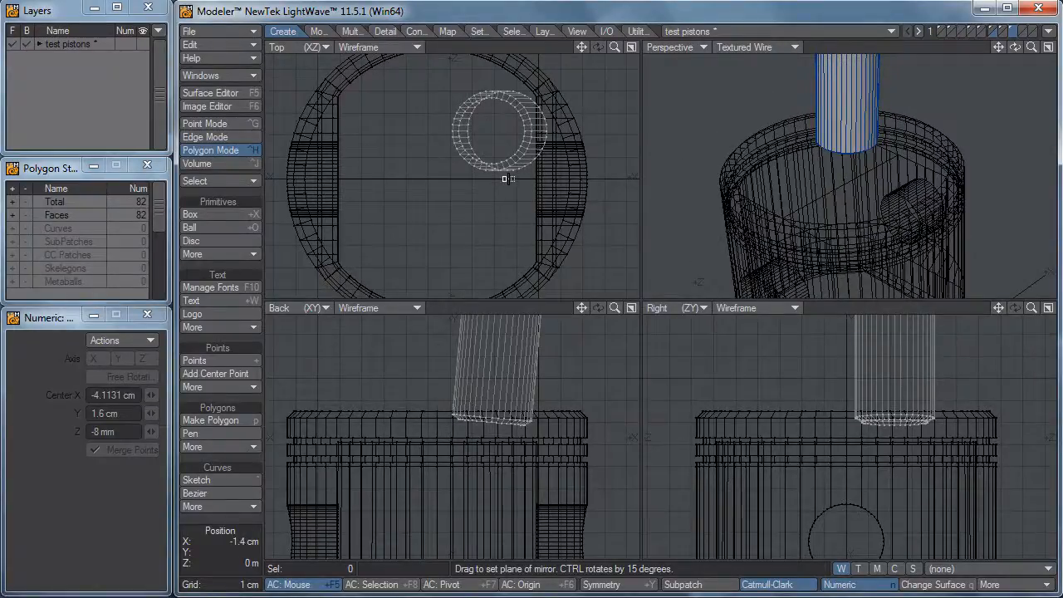
{"action": "key", "text": "t"}
{"action": "left_click_drag", "start_coordinate": [506, 179], "coordinate": [461, 182]}
{"action": "key", "text": "shift+v"}
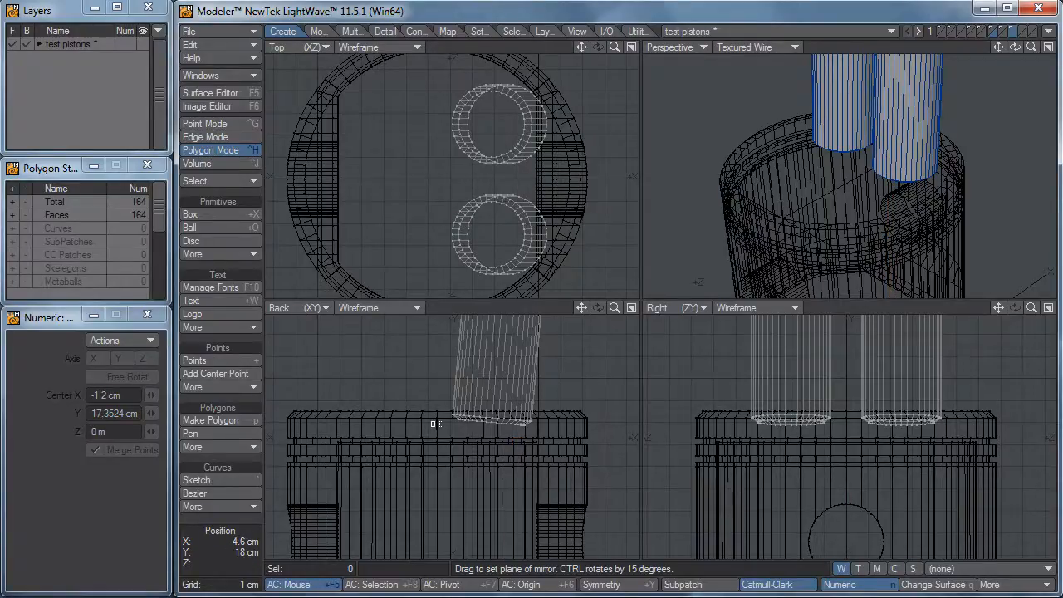
{"action": "left_click_drag", "start_coordinate": [437, 424], "coordinate": [437, 430]}
{"action": "key", "text": "space"}
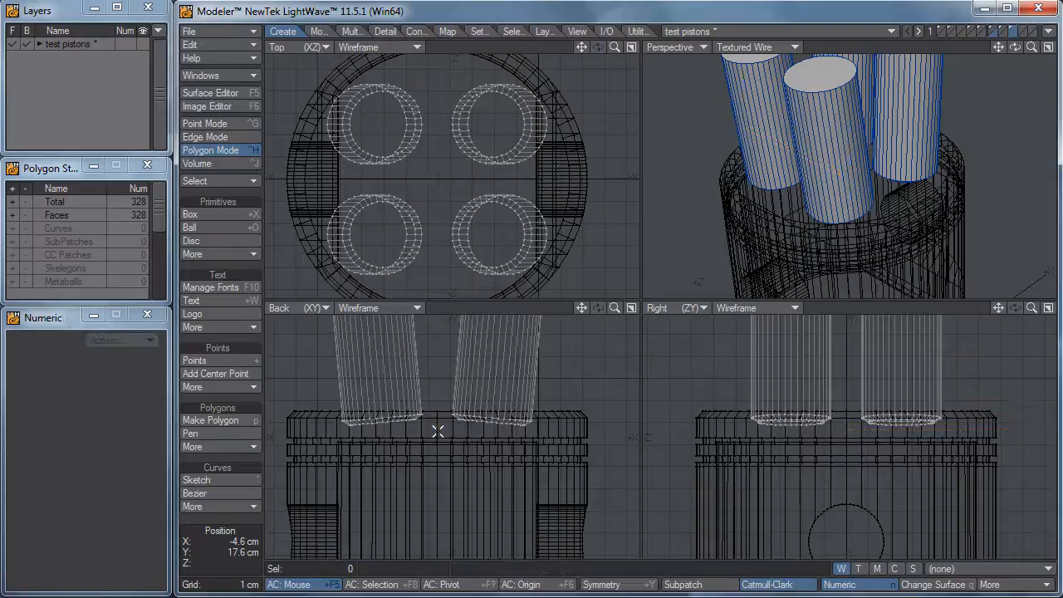
With the piston in the foreground and the four cylinders in the background, cut the valve recesses with a Boolean Subtract
{"action": "left_click_drag", "start_coordinate": [844, 196], "coordinate": [822, 172], "text": "alt"}
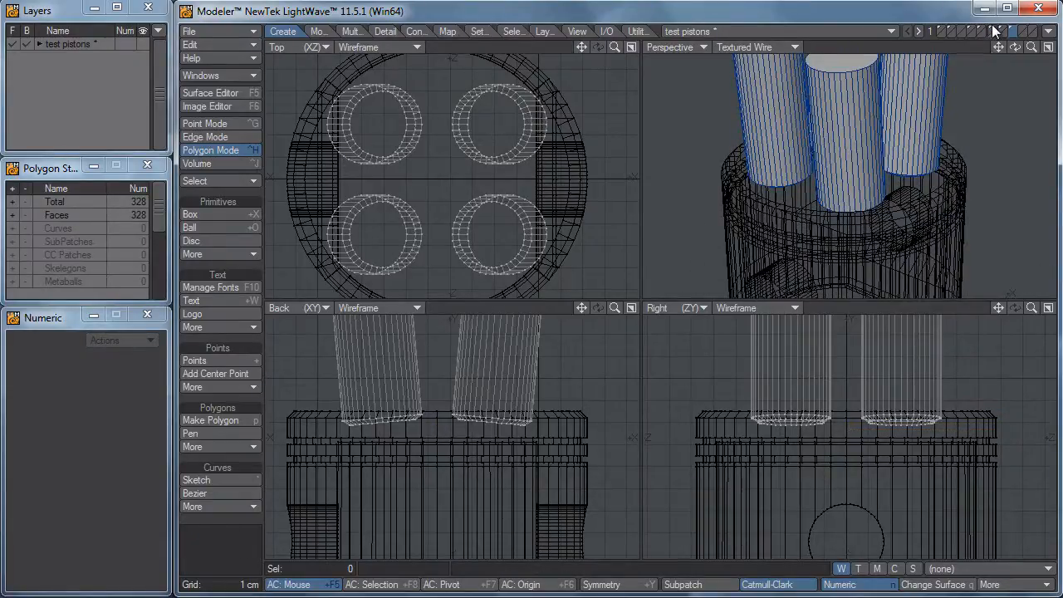
{"action": "left_click", "coordinate": [994, 30]}
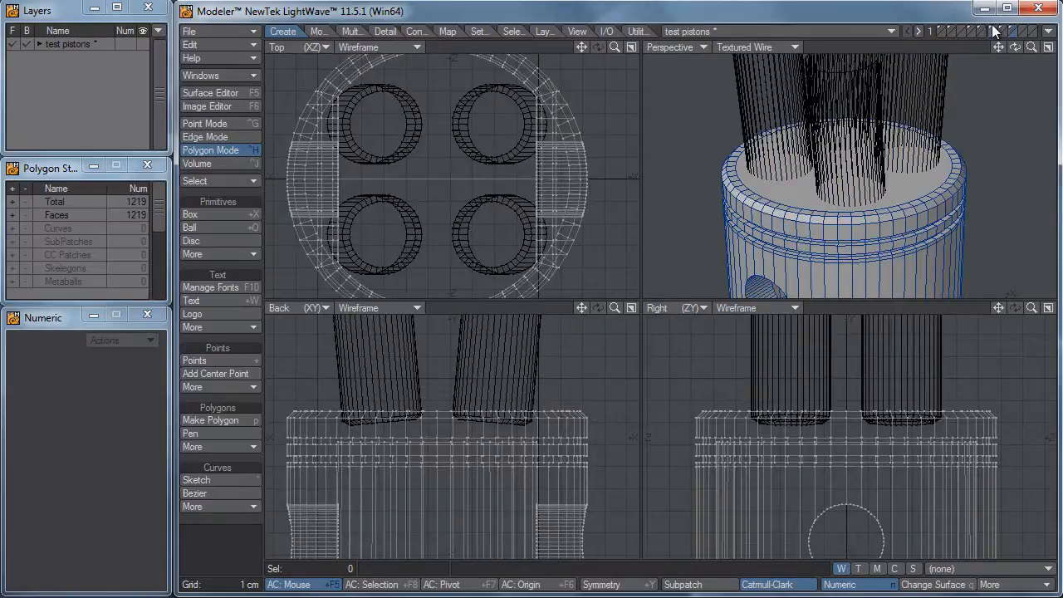
{"action": "key", "text": "shift+b"}
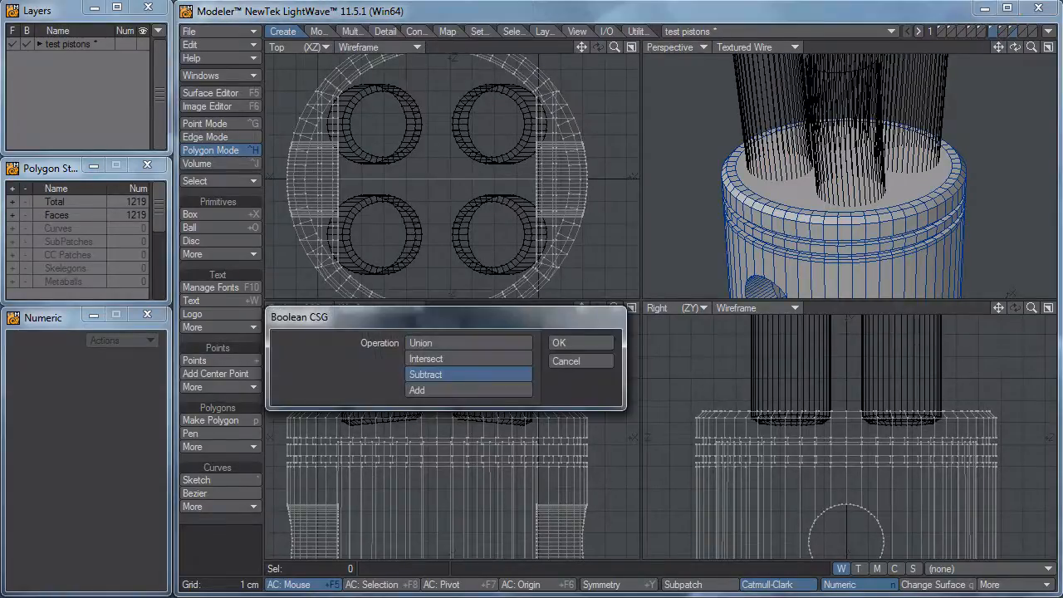
{"action": "left_click", "coordinate": [609, 342]}
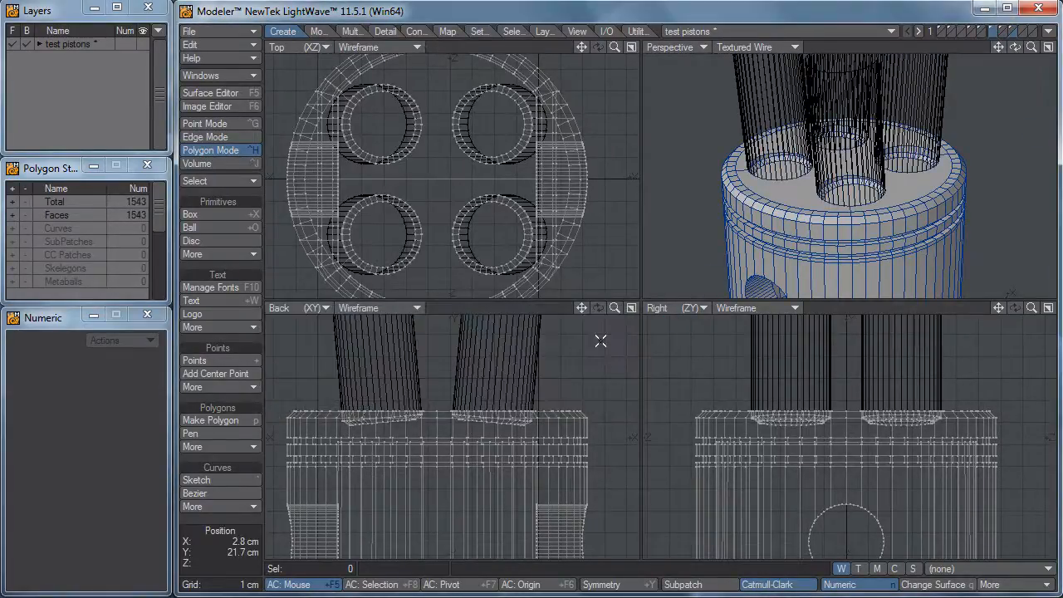
Isolate the piston and merge the duplicate points left around its valve recesses
{"action": "left_click", "coordinate": [993, 30]}
{"action": "left_click_drag", "start_coordinate": [990, 149], "coordinate": [863, 218], "text": "alt"}
{"action": "key", "text": "m"}
{"action": "key", "text": "Return"}
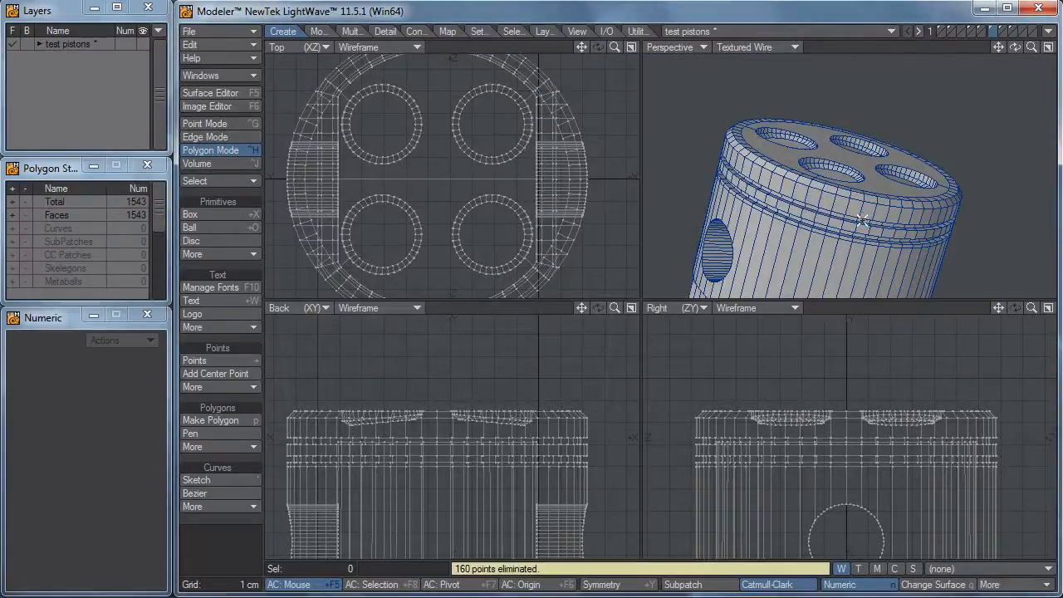
Show the pin layer together with the piston and set the perspective view to Texture shading
{"action": "key", "text": "a"}
{"action": "left_click", "coordinate": [1002, 33], "text": "shift"}
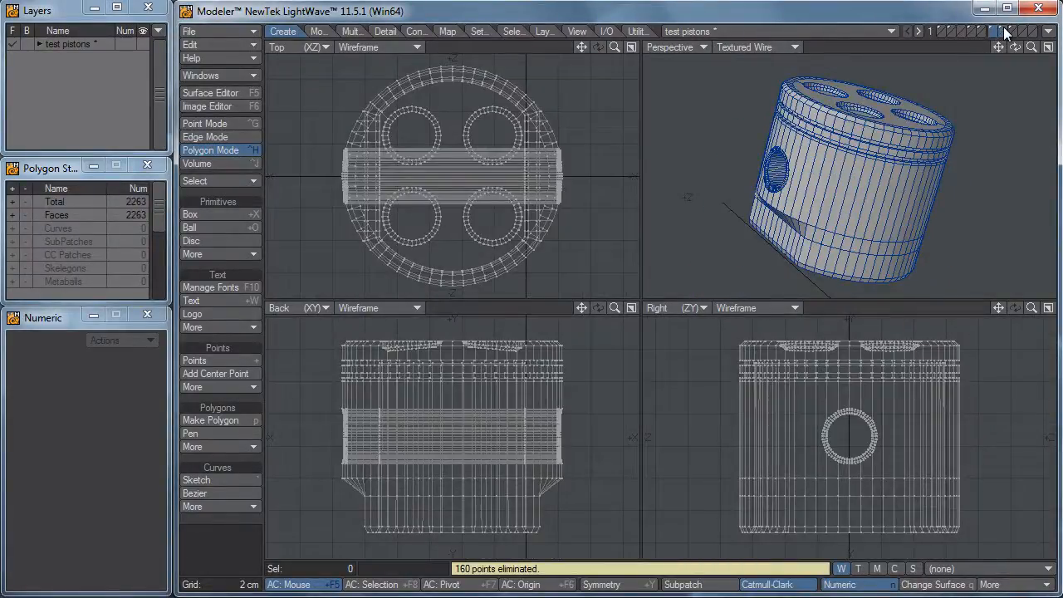
{"action": "left_click", "coordinate": [781, 48]}
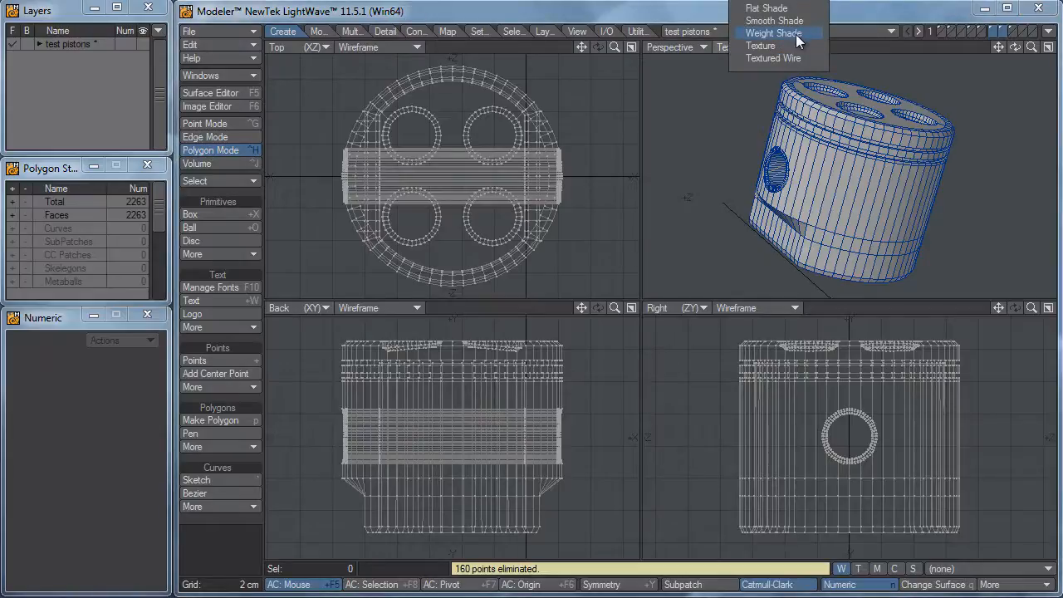
{"action": "left_click", "coordinate": [795, 45]}
Display the connecting rod and crankshaft layers along with the piston and inspect the whole assembly from several angles
{"action": "left_click_drag", "start_coordinate": [898, 163], "coordinate": [919, 71], "text": "alt"}
{"action": "left_click", "coordinate": [980, 29], "text": "shift"}
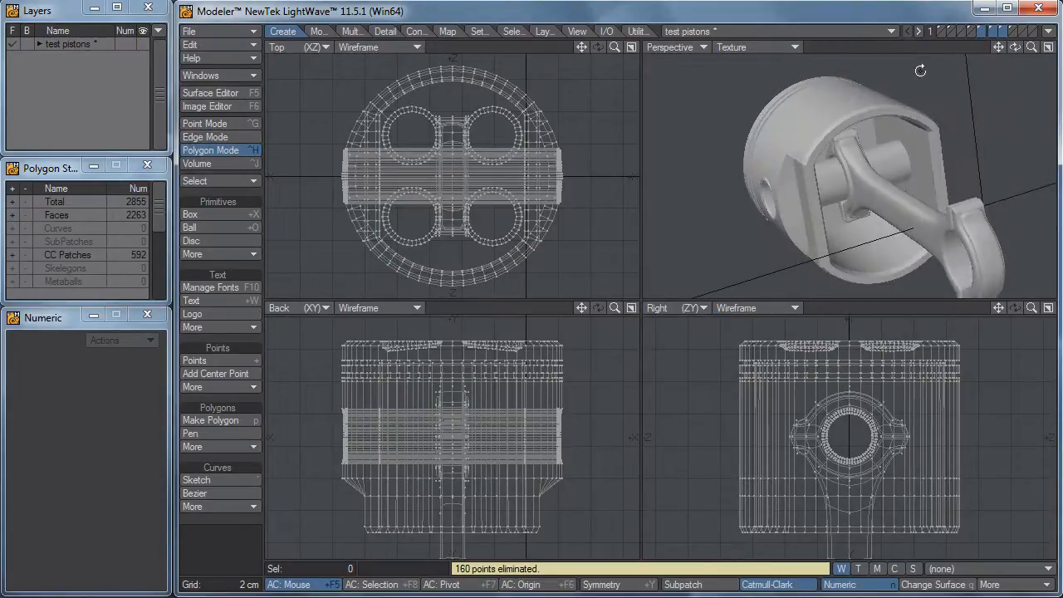
{"action": "left_click", "coordinate": [969, 27], "text": "shift"}
{"action": "left_click_drag", "start_coordinate": [939, 139], "coordinate": [903, 207], "text": "alt"}
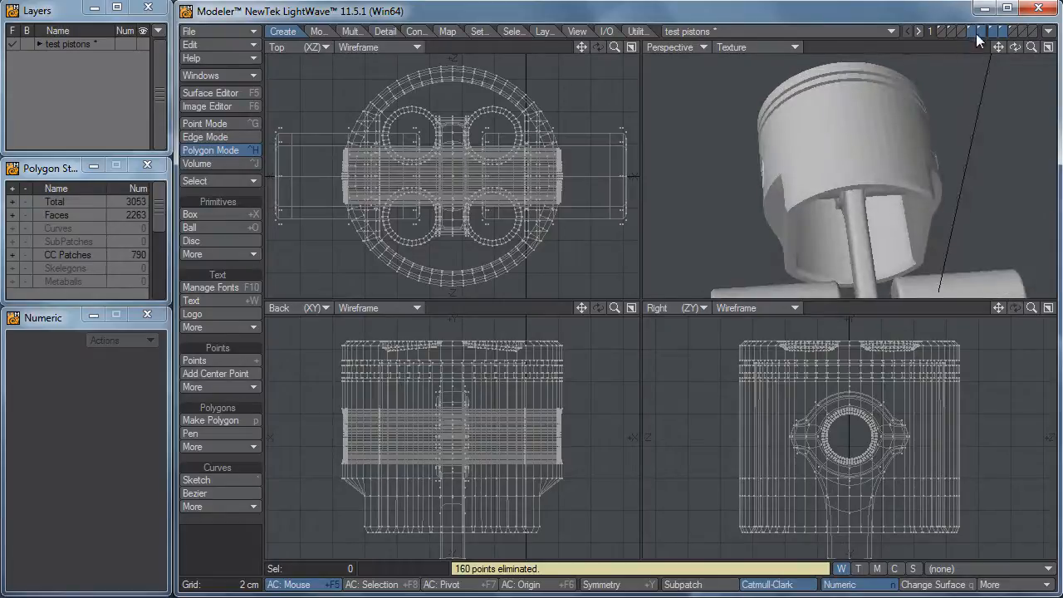
{"action": "left_click", "coordinate": [950, 32], "text": "shift"}
{"action": "left_click", "coordinate": [942, 31], "text": "shift"}
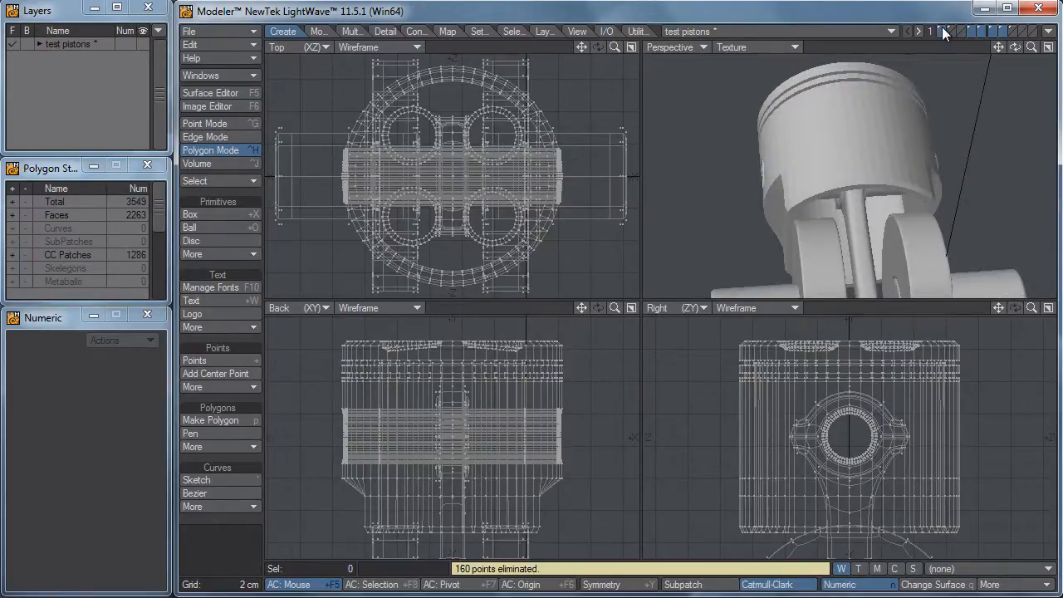
{"action": "key", "text": "a"}
{"action": "left_click_drag", "start_coordinate": [848, 148], "coordinate": [838, 206], "text": "alt"}
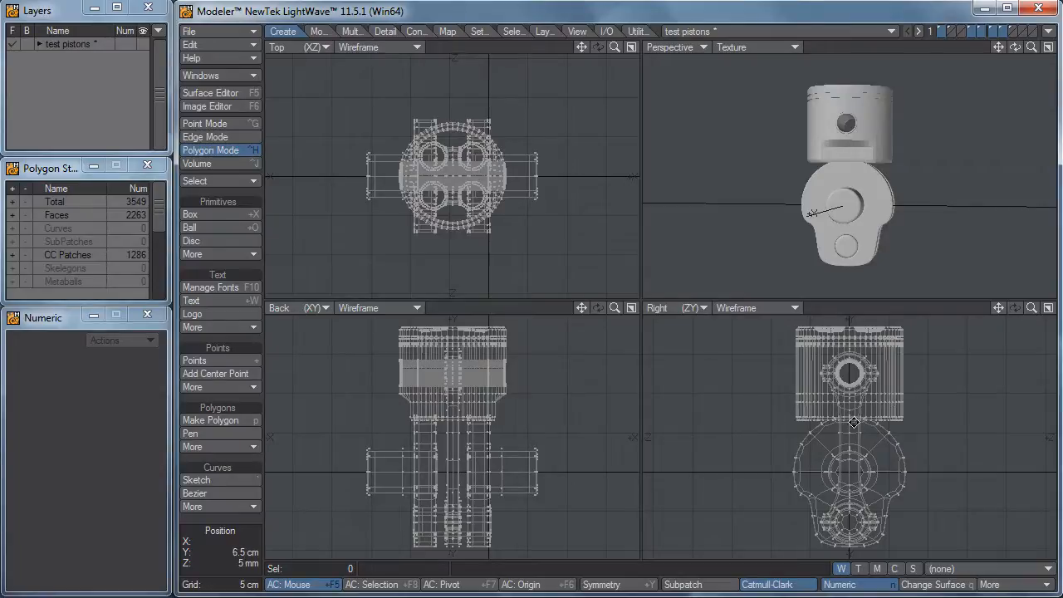
With the piston, pin and rod layers active, select the piston, pin and upper rod points and move them up 8.5 cm to lengthen the rod
{"action": "left_click", "coordinate": [996, 33]}
{"action": "left_click", "coordinate": [991, 31]}
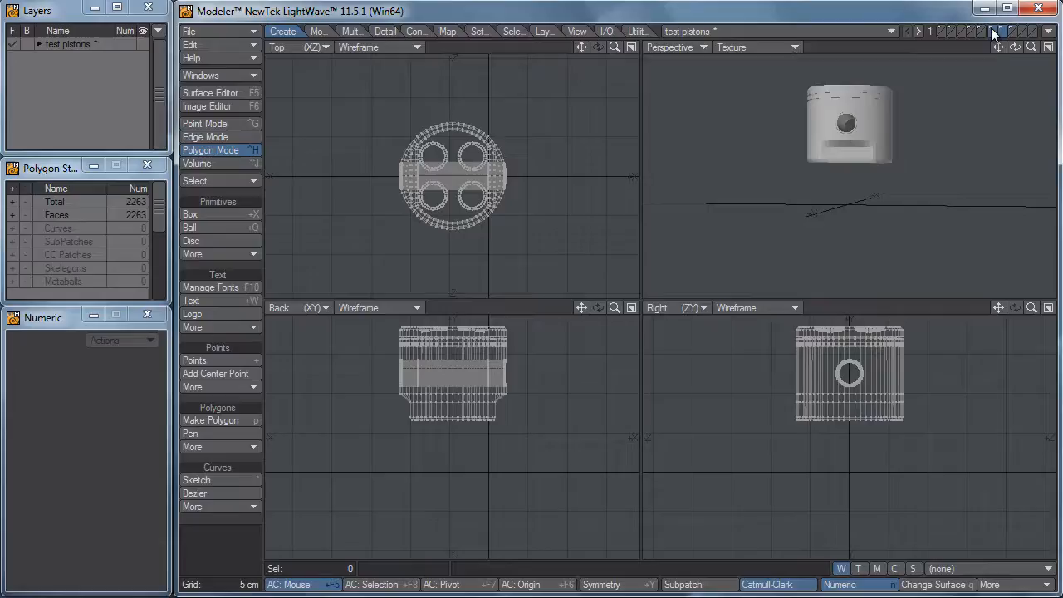
{"action": "left_click", "coordinate": [980, 31], "text": "shift"}
{"action": "key", "text": "ctrl+g"}
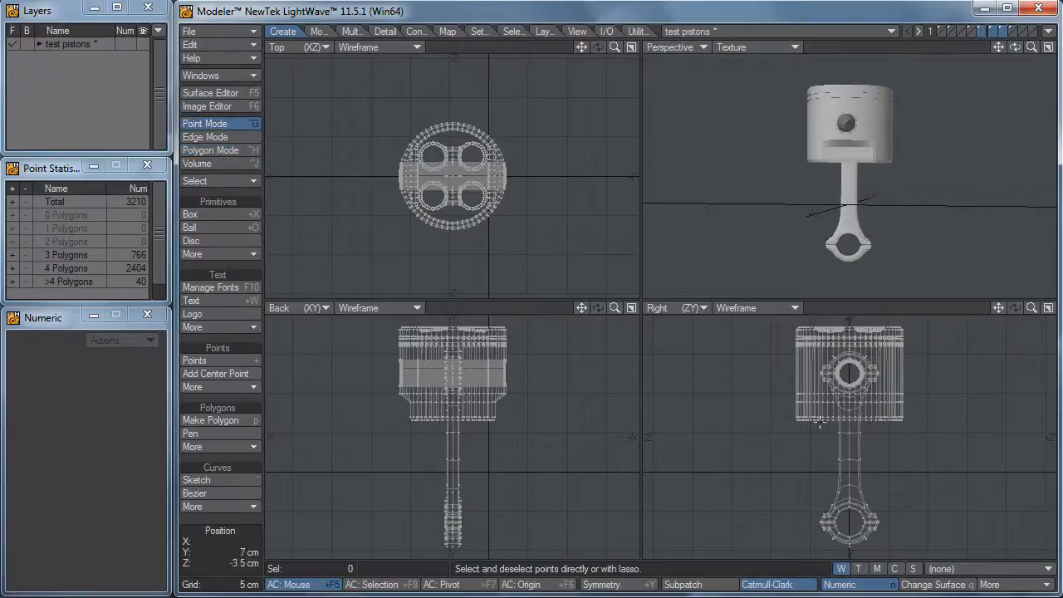
{"action": "mouse_move", "coordinate": [899, 449]}
{"action": "right_mouse_down"}
{"action": "mouse_move", "coordinate": [773, 334]}
{"action": "mouse_move", "coordinate": [749, 460]}
{"action": "right_mouse_up"}
{"action": "key", "text": "t"}
{"action": "left_click_drag", "start_coordinate": [828, 488], "coordinate": [828, 422]}
{"action": "left_click", "coordinate": [952, 29]}
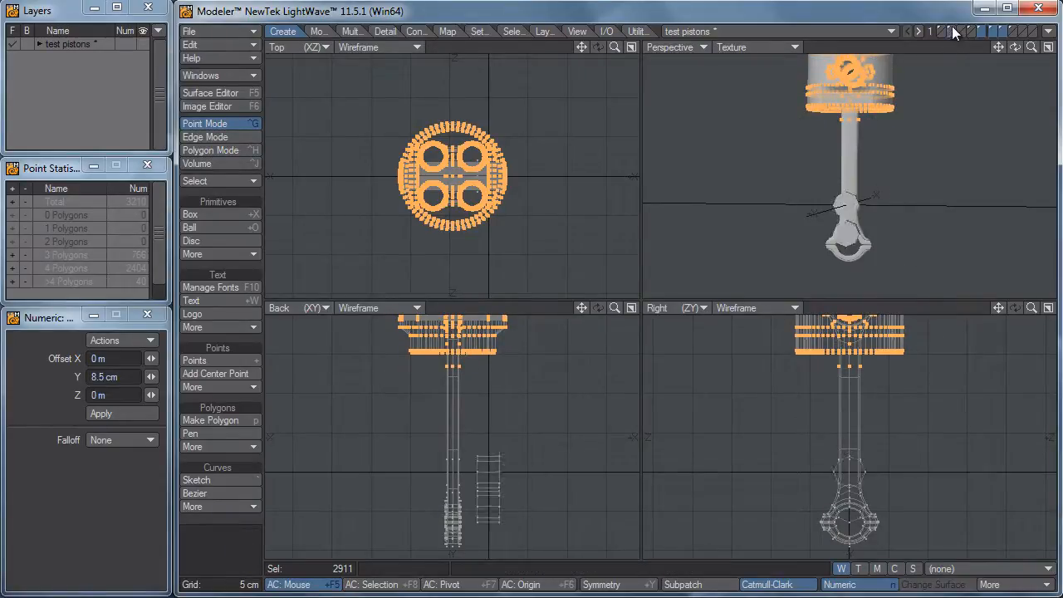
Display the crankshaft's shaft, crankpin and web layers together with the piston, pin and connecting rod
{"action": "left_click", "coordinate": [946, 29]}
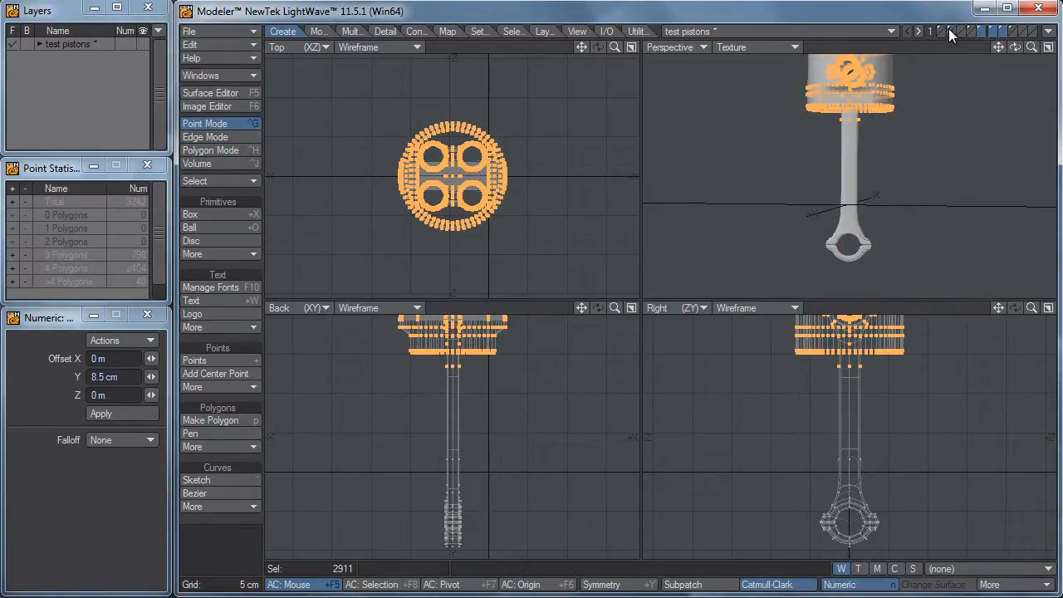
{"action": "left_click", "coordinate": [969, 27]}
{"action": "left_click", "coordinate": [967, 28]}
{"action": "left_click", "coordinate": [967, 28]}
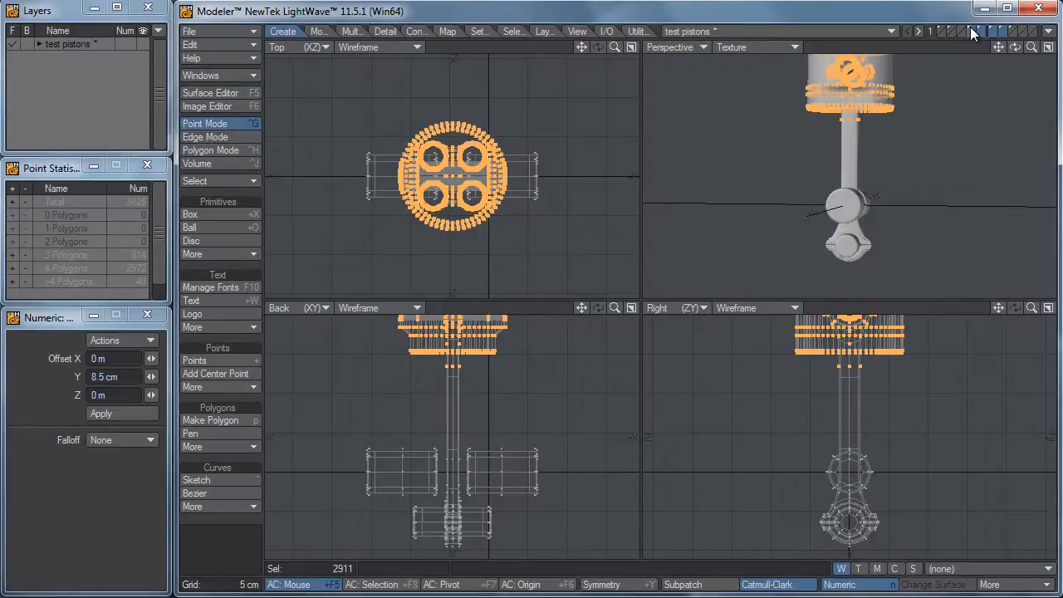
{"action": "left_click", "coordinate": [939, 28]}
{"action": "left_click_drag", "start_coordinate": [916, 114], "coordinate": [807, 207], "text": "alt"}
Clear the point selection and switch to polygon selection for the whole assembly
{"action": "key", "text": "space"}
{"action": "left_click", "coordinate": [208, 552]}
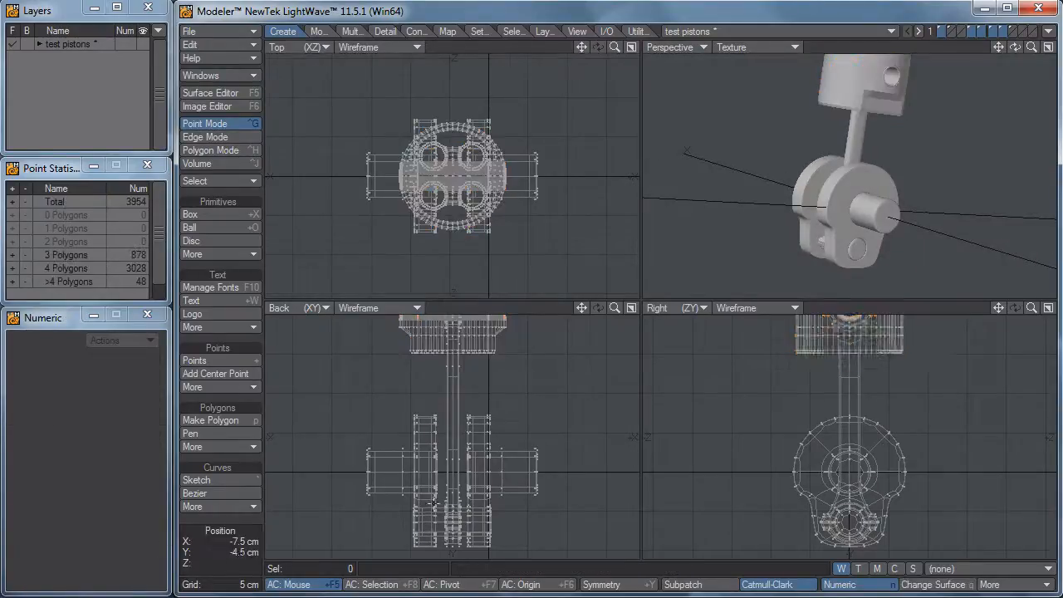
{"action": "key", "text": "a"}
{"action": "left_click_drag", "start_coordinate": [494, 475], "coordinate": [430, 465], "text": "alt"}
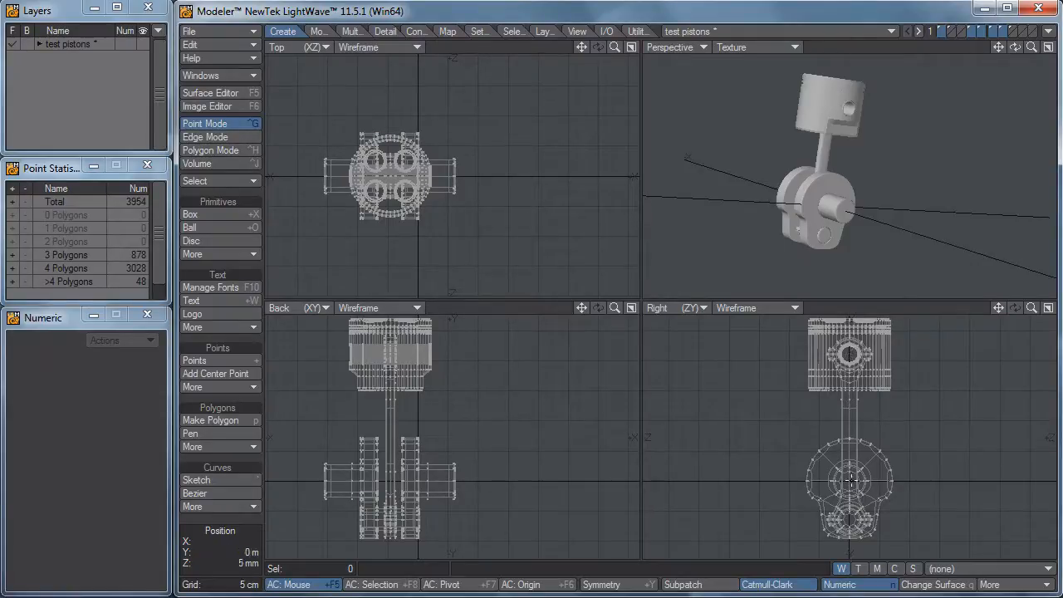
{"action": "left_click_drag", "start_coordinate": [733, 186], "coordinate": [817, 193], "text": "alt"}
{"action": "left_click_drag", "start_coordinate": [417, 513], "coordinate": [354, 417], "text": "alt+shift"}
{"action": "key", "text": "space"}
{"action": "key", "text": "space"}
{"action": "mouse_move", "coordinate": [340, 388]}
{"action": "right_mouse_down"}
{"action": "mouse_move", "coordinate": [558, 314]}
{"action": "mouse_move", "coordinate": [378, 425]}
{"action": "right_mouse_up"}
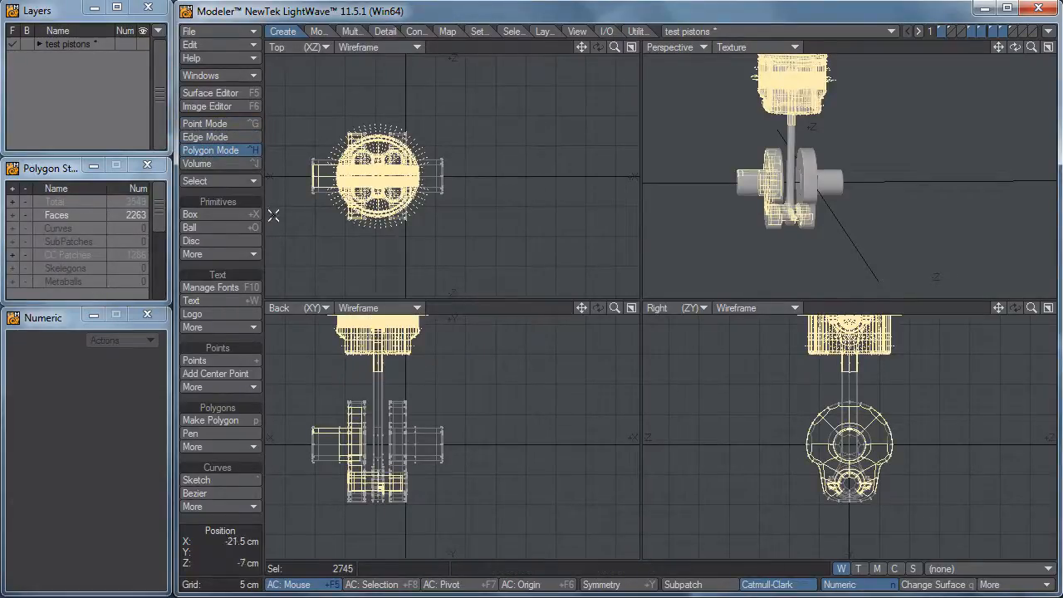
{"action": "left_click", "coordinate": [242, 183]}
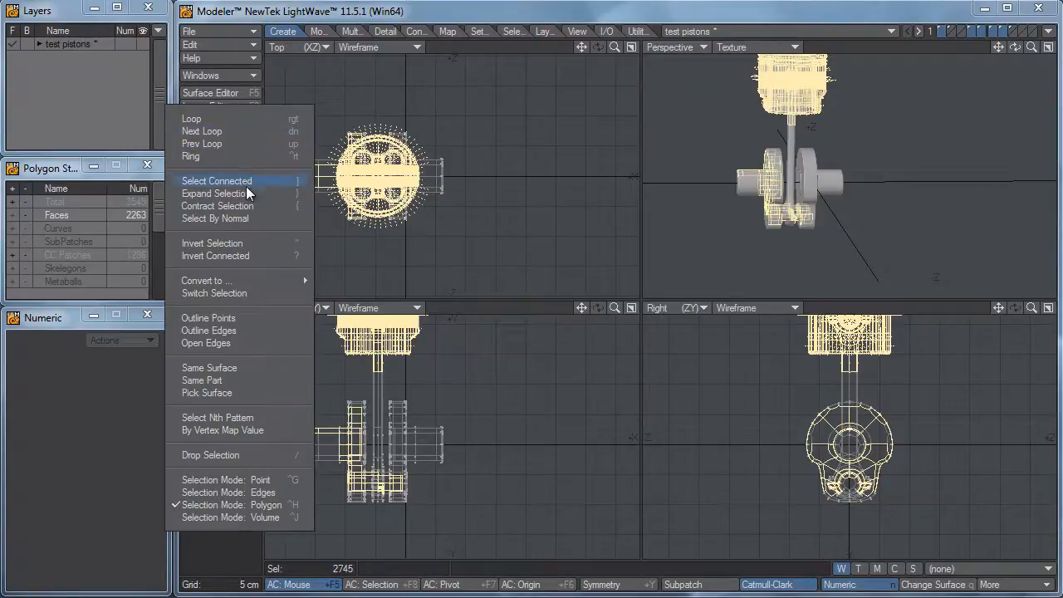
{"action": "left_click", "coordinate": [244, 184]}
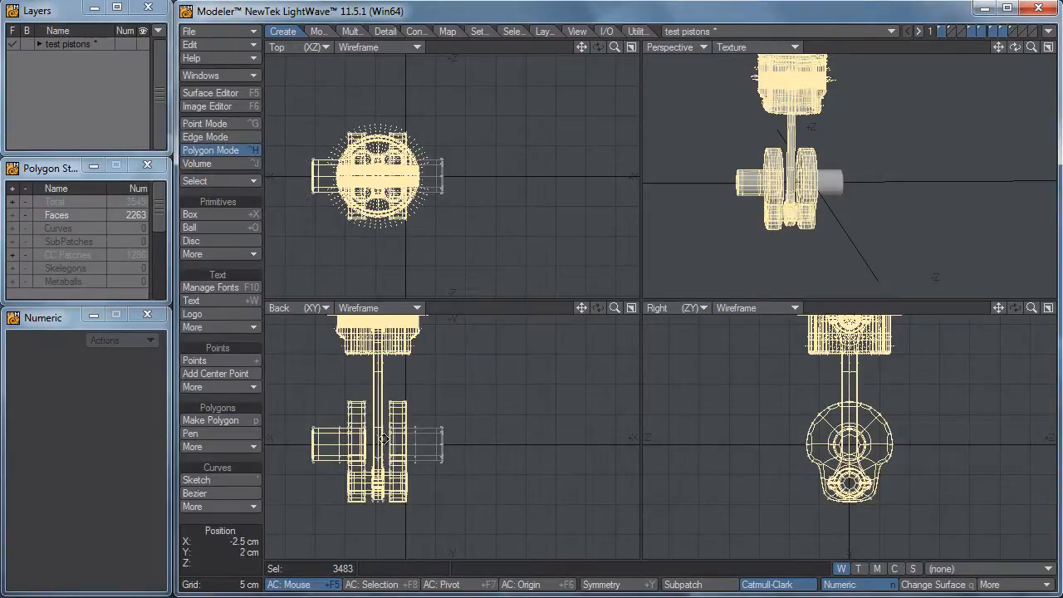
{"action": "left_click", "coordinate": [239, 542]}
Select the piston, pin, rod, crankpin and webs without the main shafts, duplicate them, and move the copy along X onto the shaft's free end
{"action": "left_click_drag", "start_coordinate": [352, 498], "coordinate": [409, 491]}
{"action": "mouse_move", "coordinate": [363, 359]}
{"action": "right_mouse_down"}
{"action": "mouse_move", "coordinate": [493, 284]}
{"action": "mouse_move", "coordinate": [301, 319]}
{"action": "right_mouse_up"}
{"action": "left_click_drag", "start_coordinate": [383, 493], "coordinate": [375, 428]}
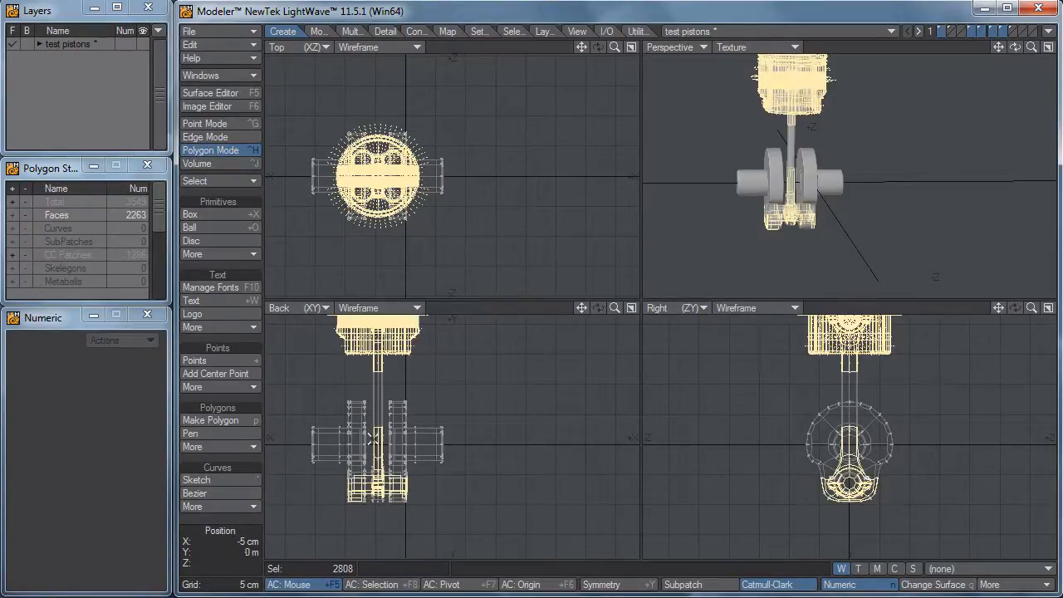
{"action": "left_click", "coordinate": [218, 181]}
{"action": "left_click", "coordinate": [220, 182]}
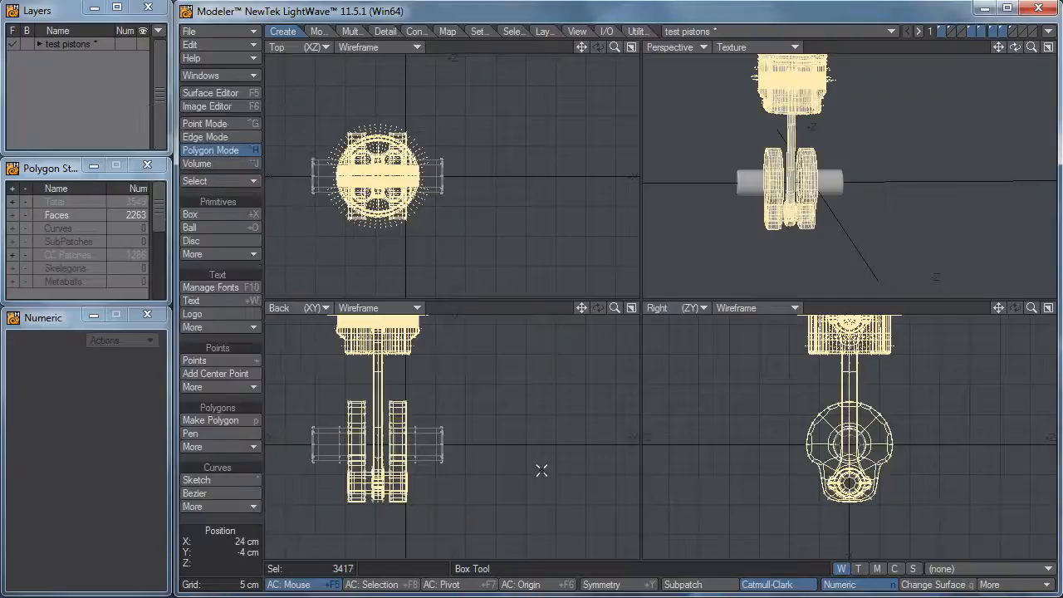
{"action": "key", "text": "t"}
{"action": "left_click_drag", "start_coordinate": [339, 420], "coordinate": [447, 420], "text": "ctrl"}
{"action": "left_click_drag", "start_coordinate": [151, 358], "coordinate": [146, 359]}
{"action": "left_click_drag", "start_coordinate": [439, 441], "coordinate": [629, 459], "text": "ctrl+alt"}
{"action": "left_click_drag", "start_coordinate": [542, 461], "coordinate": [453, 461], "text": "alt"}
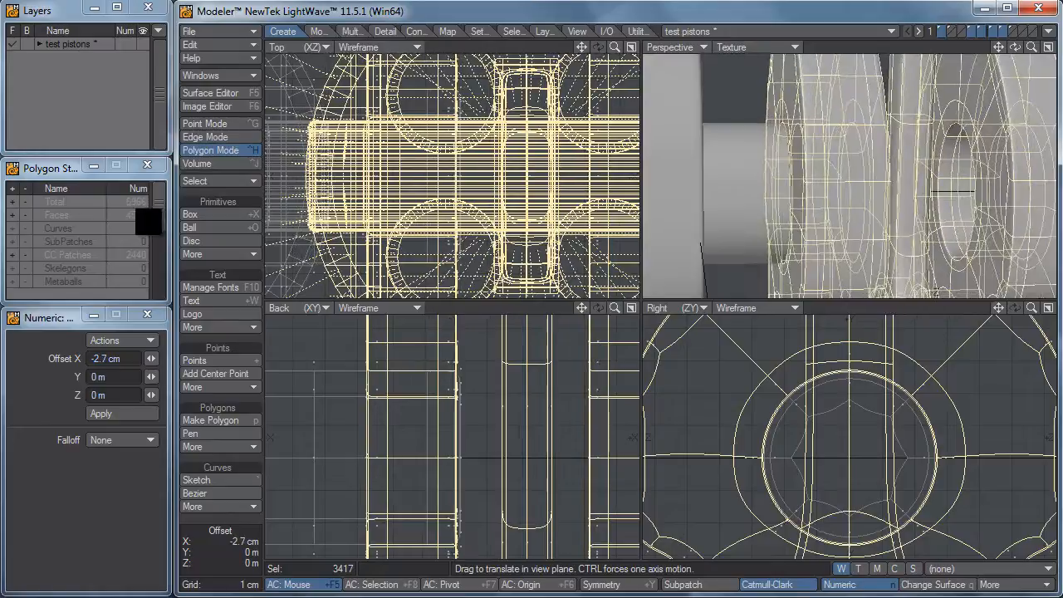
{"action": "key", "text": "space"}
{"action": "left_click", "coordinate": [245, 530]}
{"action": "key", "text": "a"}
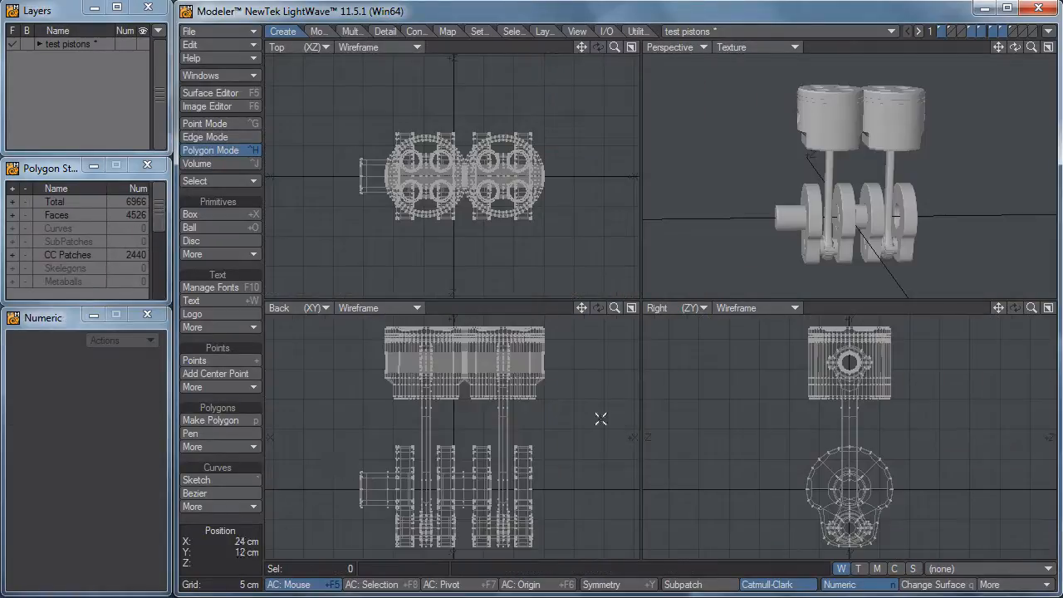
Select the second set's two crank webs and crankpin with all connected polygons and rotate them 180° about the main shaft's axis
{"action": "scroll", "coordinate": [860, 183], "scroll_direction": "up", "scroll_amount": 1}
{"action": "left_click_drag", "start_coordinate": [911, 200], "coordinate": [843, 197], "text": "alt"}
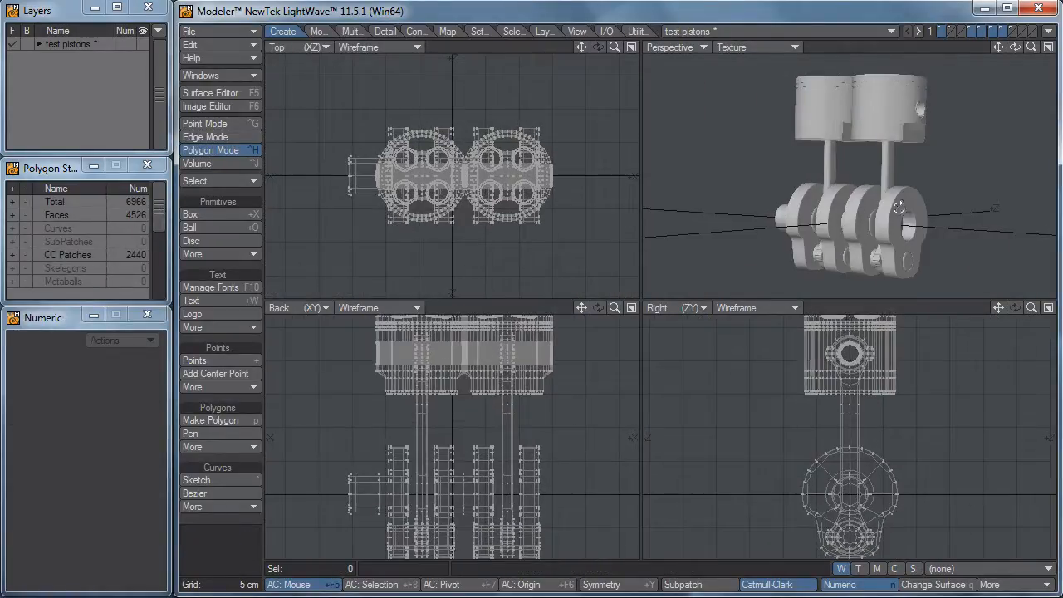
{"action": "left_click", "coordinate": [487, 461]}
{"action": "left_click", "coordinate": [538, 462], "text": "shift"}
{"action": "left_click_drag", "start_coordinate": [548, 538], "coordinate": [555, 441], "text": "alt"}
{"action": "left_click", "coordinate": [540, 443], "text": "shift"}
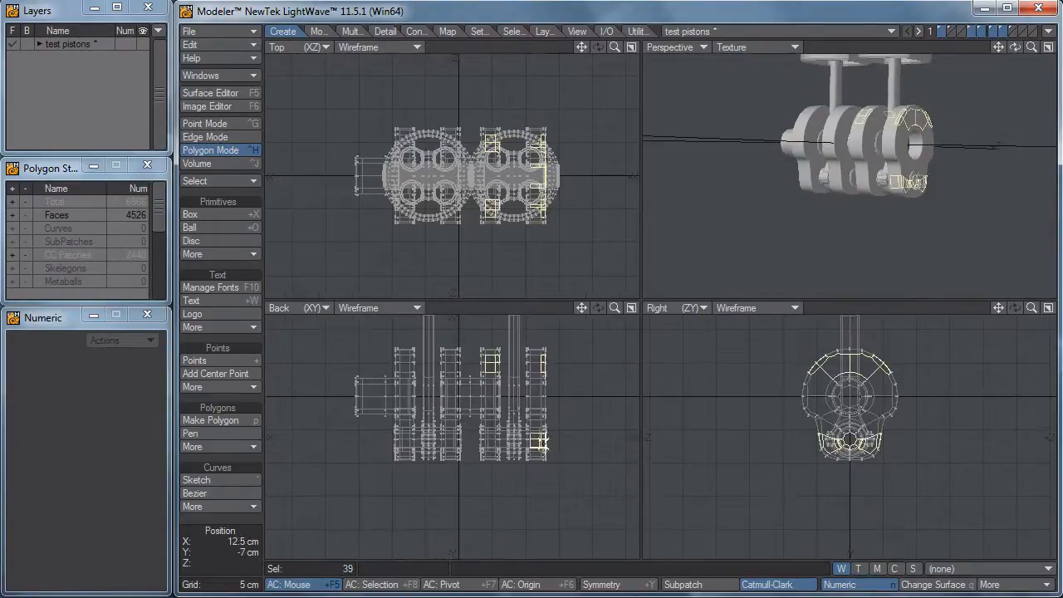
{"action": "left_click", "coordinate": [247, 180]}
{"action": "left_click", "coordinate": [246, 178]}
{"action": "scroll", "coordinate": [877, 400], "scroll_direction": "up", "scroll_amount": 4}
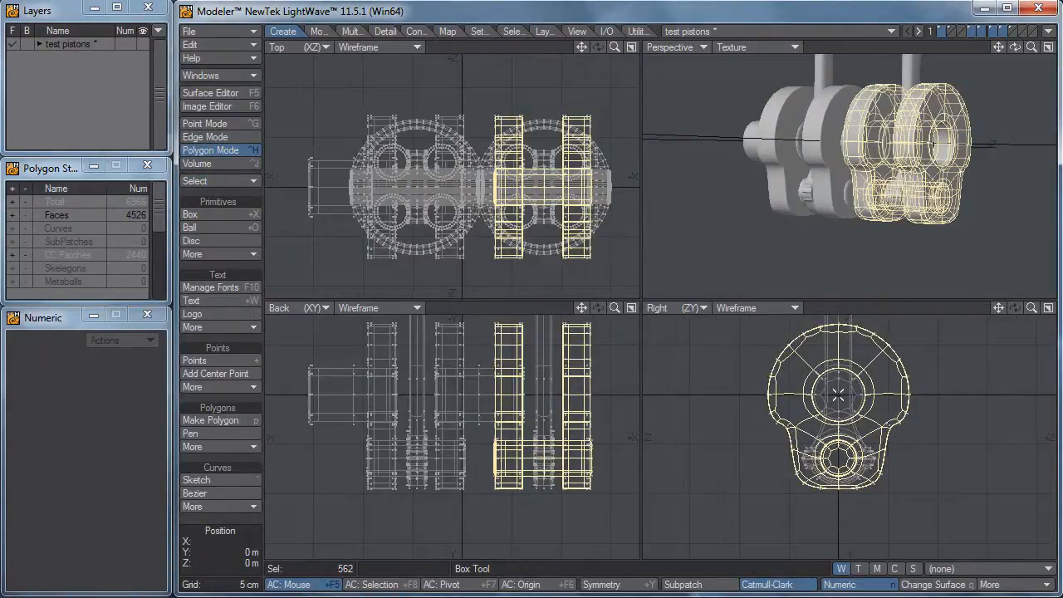
{"action": "key", "text": "r"}
{"action": "key", "text": "r"}
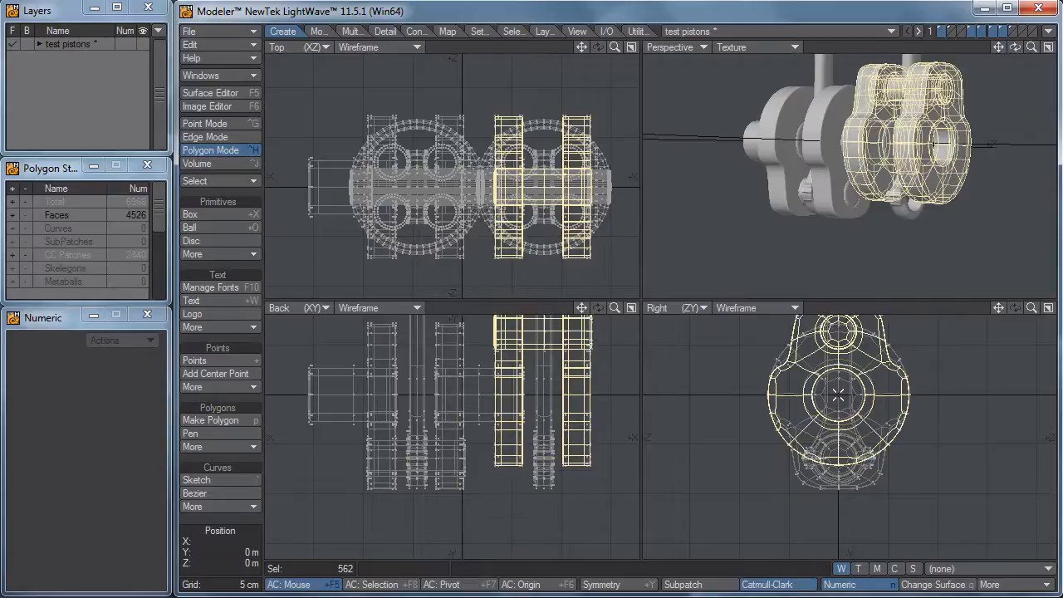
{"action": "key", "text": "ctrl+g"}
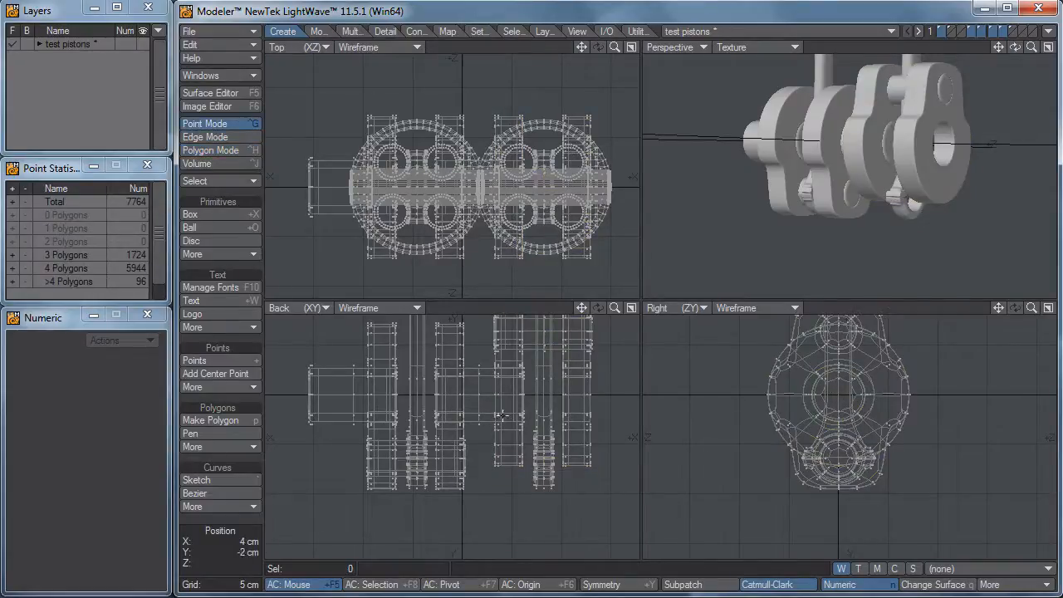
{"action": "key", "text": "ctrl+h"}
Select the second set's piston, pin and upper connecting rod, including all polygons connected to them
{"action": "left_click", "coordinate": [230, 538]}
{"action": "mouse_move", "coordinate": [544, 459]}
{"action": "left_mouse_down"}
{"action": "mouse_move", "coordinate": [548, 382]}
{"action": "mouse_move", "coordinate": [538, 495]}
{"action": "left_mouse_up"}
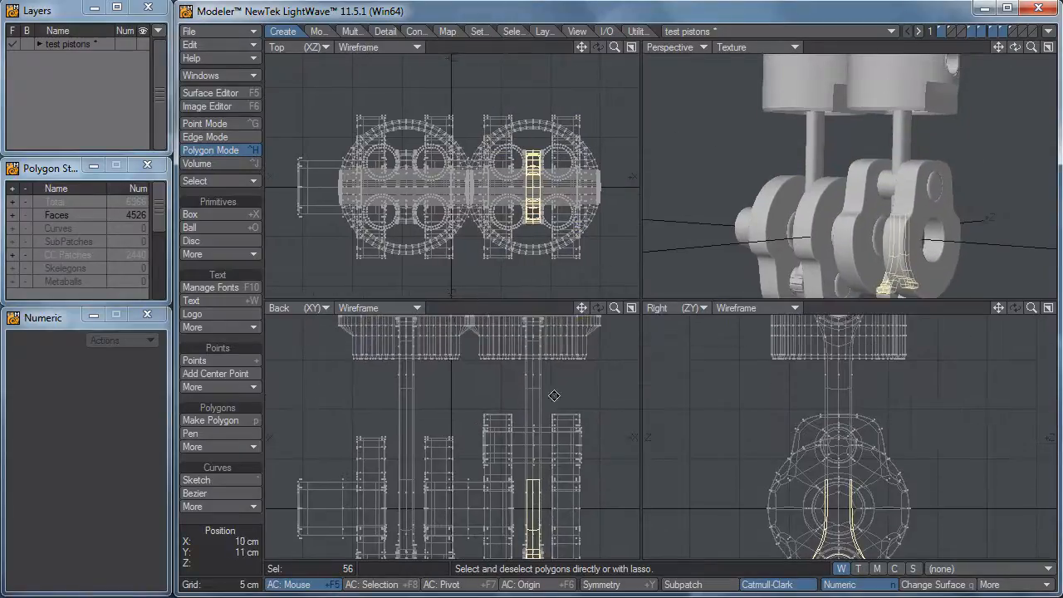
{"action": "scroll", "coordinate": [554, 396], "scroll_direction": "down", "scroll_amount": 2}
{"action": "left_click_drag", "start_coordinate": [538, 387], "coordinate": [540, 323], "text": "shift"}
{"action": "left_click_drag", "start_coordinate": [567, 354], "coordinate": [551, 405], "text": "alt"}
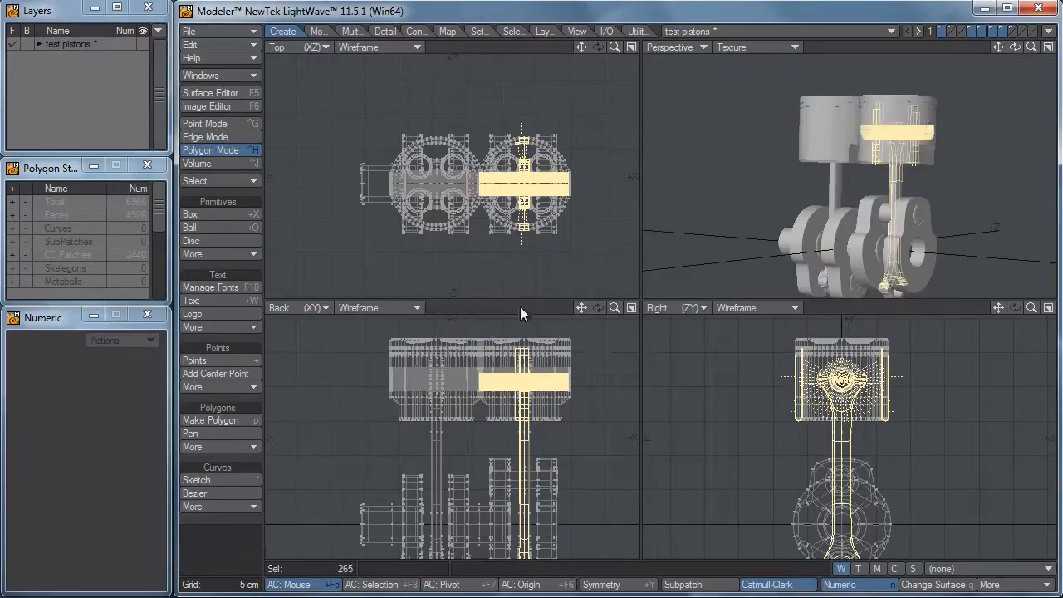
{"action": "left_click", "coordinate": [234, 180]}
{"action": "left_click", "coordinate": [240, 188]}
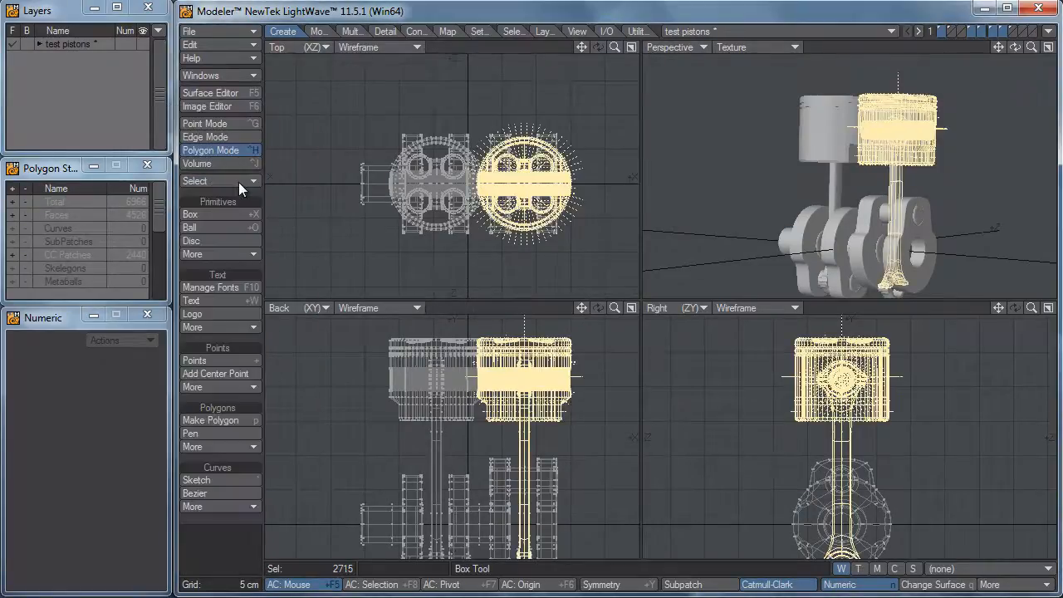
Try to move the selected second piston, pin and upper rod up 10.2 cm
{"action": "scroll", "coordinate": [511, 515], "scroll_direction": "up", "scroll_amount": 2}
{"action": "key", "text": "t"}
{"action": "left_click_drag", "start_coordinate": [560, 521], "coordinate": [560, 385], "text": "ctrl"}
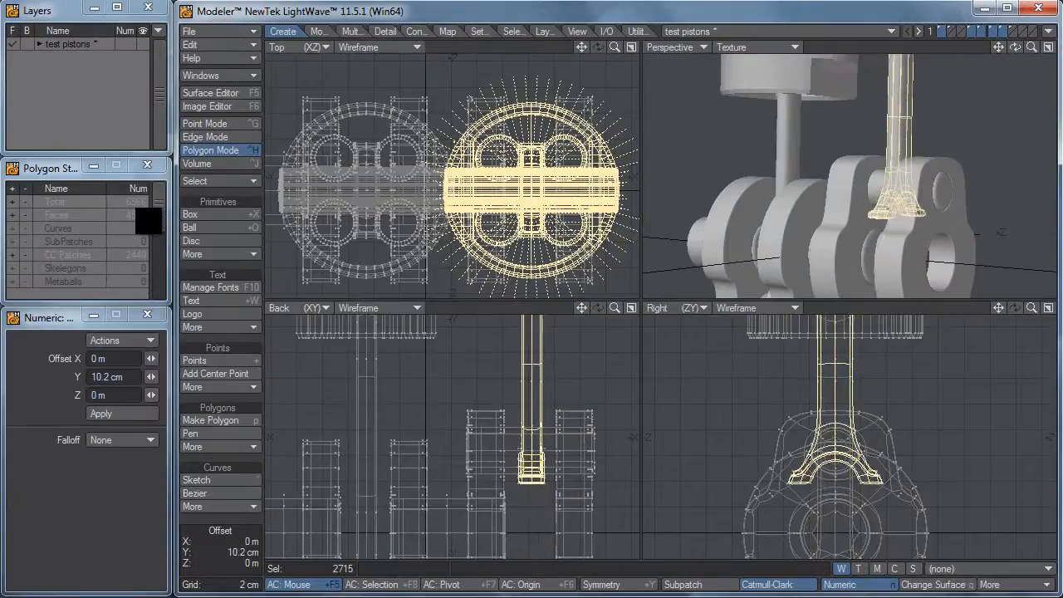
{"action": "key", "text": "ctrl+z"}
Add the second rod's lower cap to the selection and move the complete piston and rod up onto the raised crankpin
{"action": "left_click_drag", "start_coordinate": [558, 546], "coordinate": [559, 444], "text": "alt"}
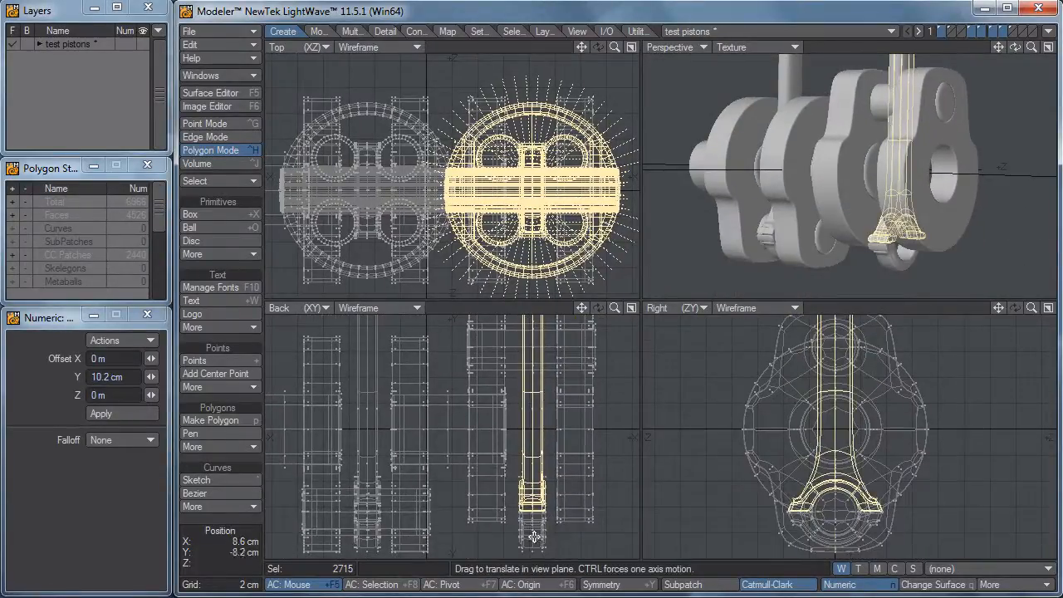
{"action": "key", "text": "space"}
{"action": "left_click_drag", "start_coordinate": [534, 523], "coordinate": [535, 542], "text": "shift"}
{"action": "left_click", "coordinate": [235, 175]}
{"action": "left_click", "coordinate": [236, 179]}
{"action": "key", "text": "t"}
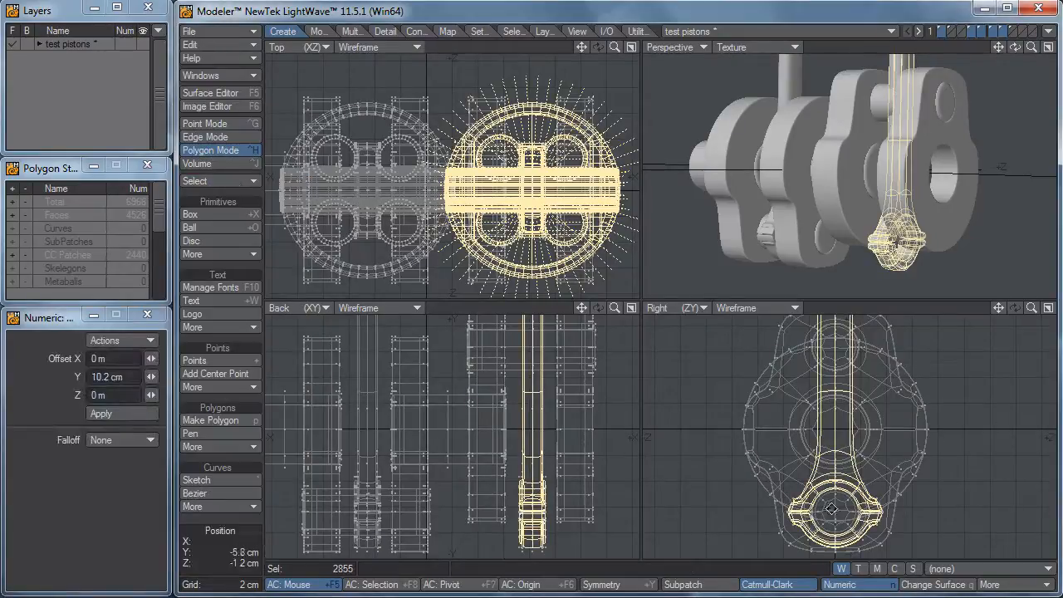
{"action": "left_click_drag", "start_coordinate": [833, 502], "coordinate": [986, 420]}
{"action": "left_click_drag", "start_coordinate": [875, 443], "coordinate": [875, 468]}
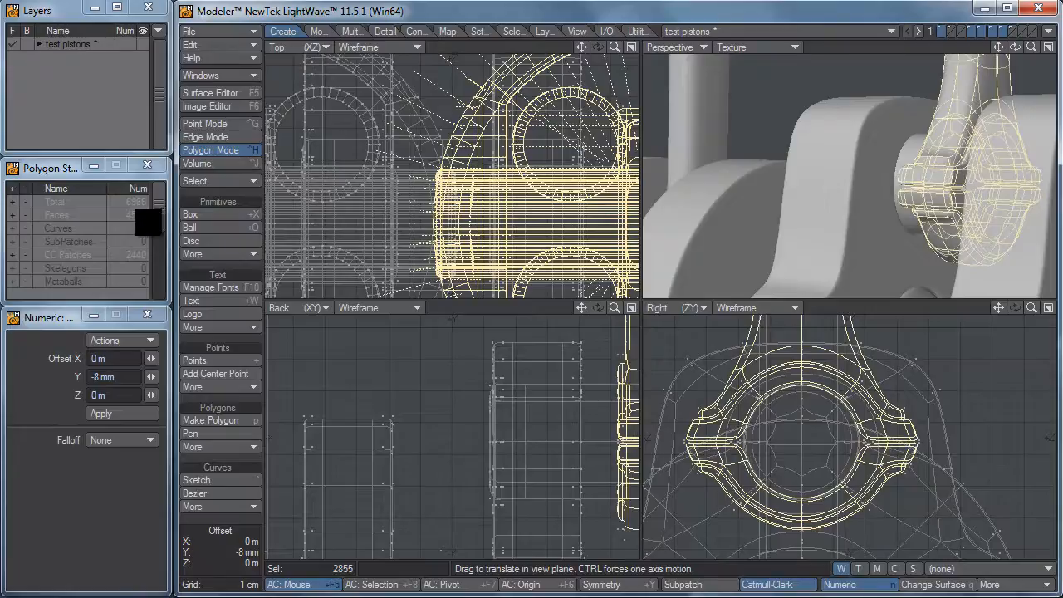
{"action": "key", "text": "space"}
{"action": "left_click", "coordinate": [237, 543]}
Select the whole second piston and crank set along with the end of the main shaft that joins it
{"action": "left_click_drag", "start_coordinate": [432, 499], "coordinate": [241, 499], "text": "ctrl+alt"}
{"action": "left_click_drag", "start_coordinate": [459, 483], "coordinate": [370, 498], "text": "alt"}
{"action": "left_click_drag", "start_coordinate": [461, 463], "coordinate": [463, 470], "text": "alt"}
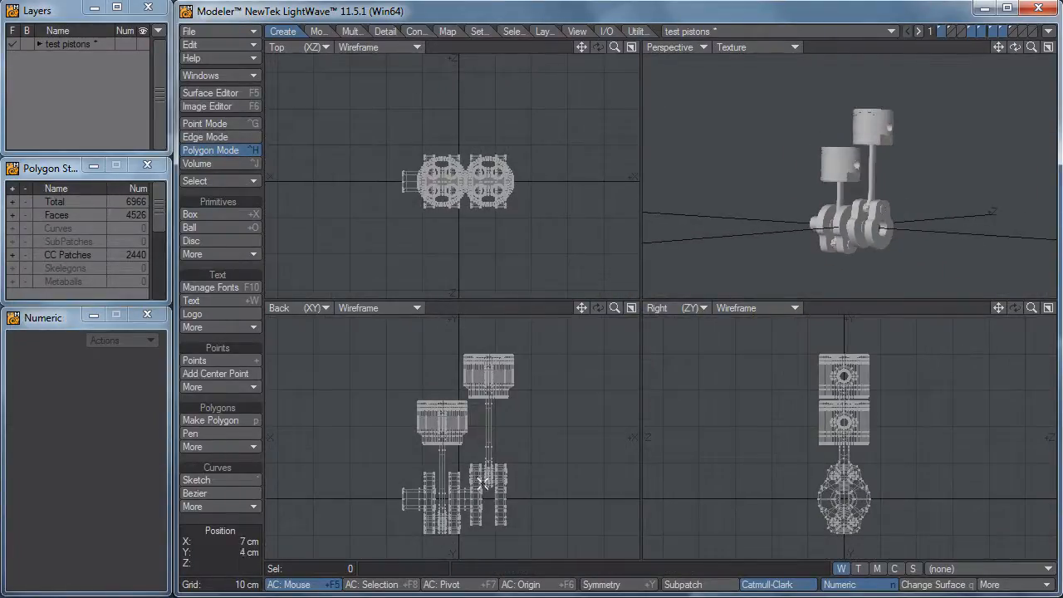
{"action": "left_click_drag", "start_coordinate": [562, 546], "coordinate": [459, 330]}
{"action": "right_click_drag", "start_coordinate": [466, 400], "coordinate": [461, 548]}
{"action": "key", "text": "t"}
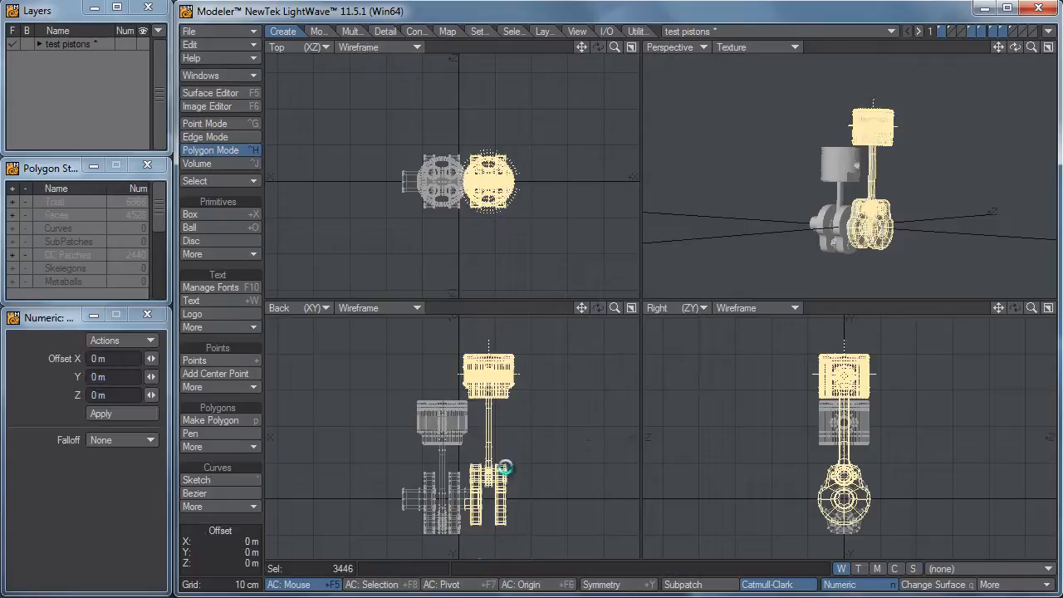
{"action": "key", "text": "space"}
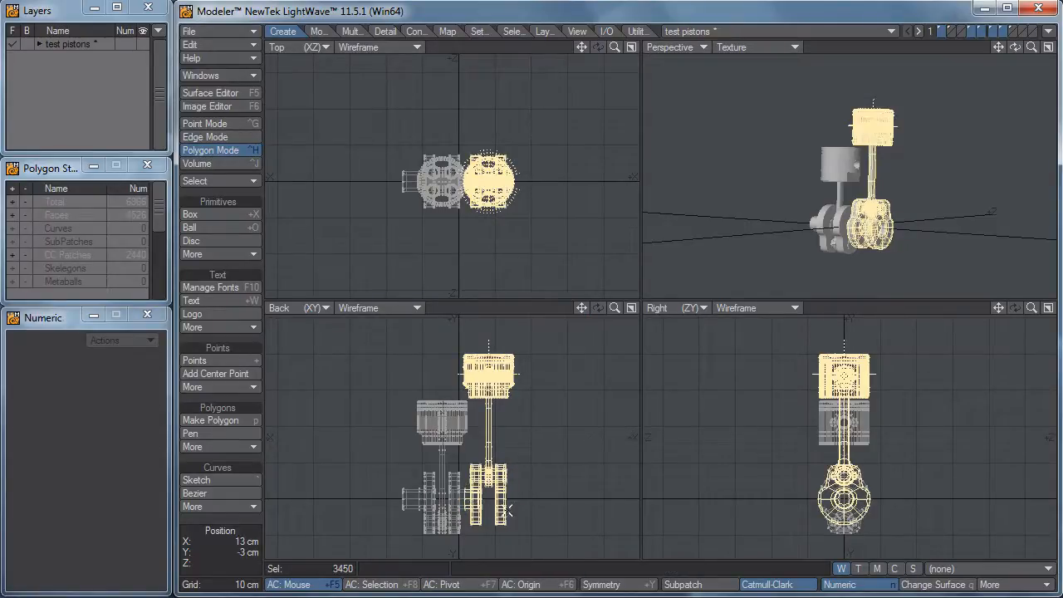
{"action": "key", "text": "t"}
Try to lower the selected second piston set by 1 cm
{"action": "left_click_drag", "start_coordinate": [512, 451], "coordinate": [513, 454]}
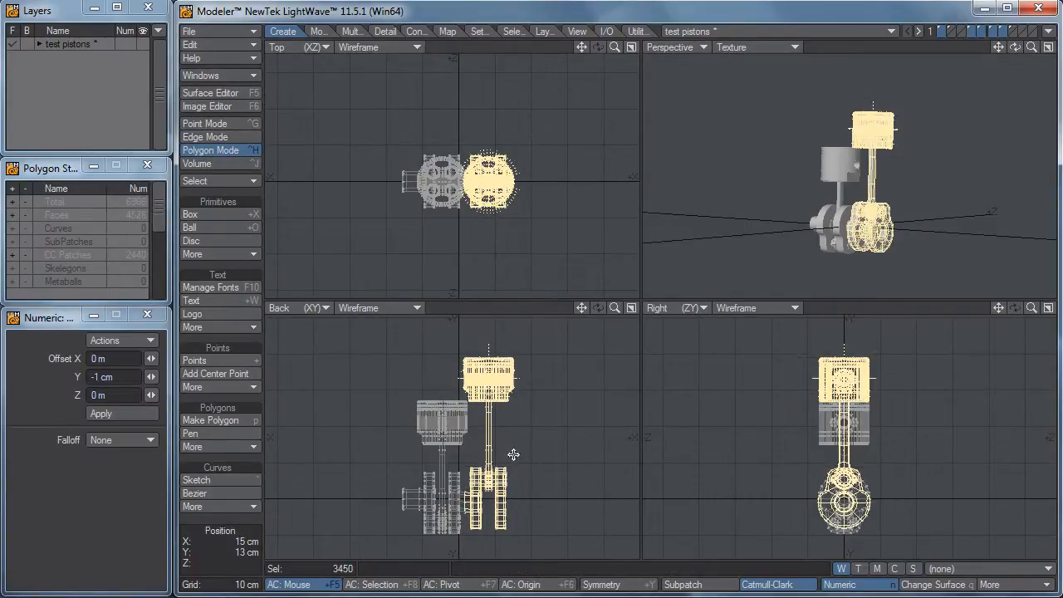
{"action": "key", "text": "ctrl+z"}
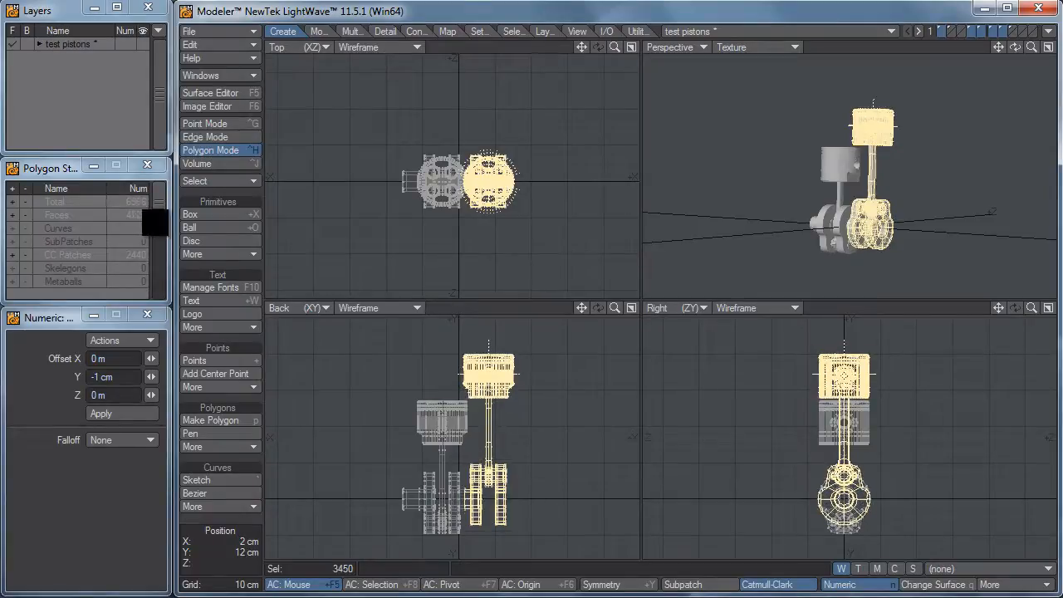
{"action": "key", "text": "ctrl+z"}
{"action": "key", "text": "ctrl+z"}
Shift the selected second set outward along X to lengthen the shaft between the two cranks
{"action": "mouse_move", "coordinate": [480, 455]}
{"action": "left_mouse_down"}
{"action": "mouse_move", "coordinate": [494, 455]}
{"action": "mouse_move", "coordinate": [467, 455]}
{"action": "left_mouse_up"}
{"action": "key", "text": "space"}
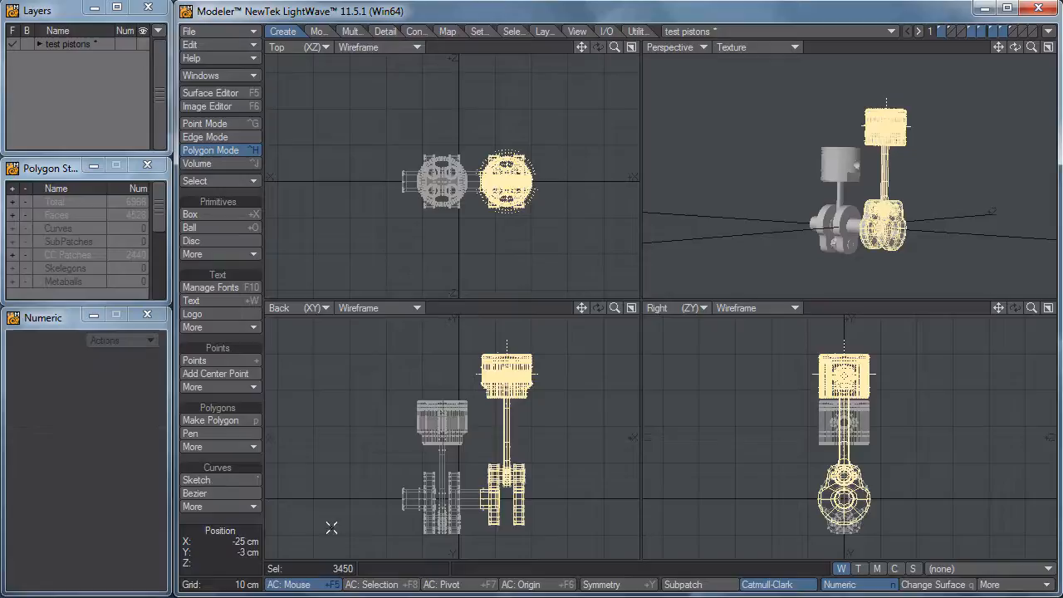
{"action": "left_click", "coordinate": [297, 543]}
Select the second piston and crank set with its entire connecting shaft and duplicate it in place
{"action": "left_click", "coordinate": [467, 496]}
{"action": "mouse_move", "coordinate": [470, 498]}
{"action": "right_mouse_down"}
{"action": "mouse_move", "coordinate": [474, 508]}
{"action": "mouse_move", "coordinate": [547, 352]}
{"action": "right_mouse_up"}
{"action": "right_click_drag", "start_coordinate": [482, 413], "coordinate": [480, 488]}
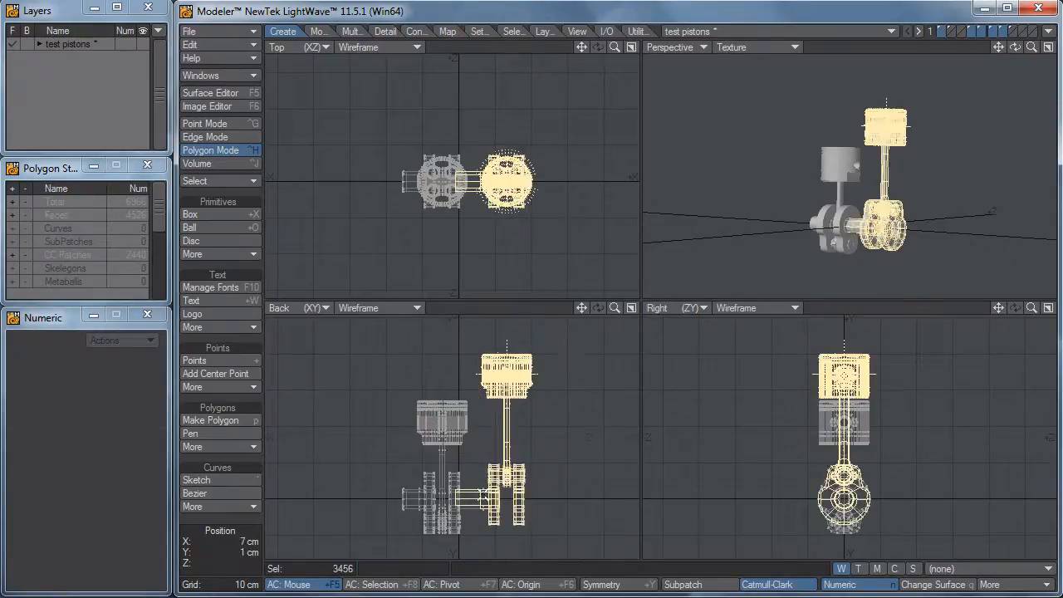
{"action": "left_click", "coordinate": [241, 181]}
{"action": "left_click", "coordinate": [252, 183]}
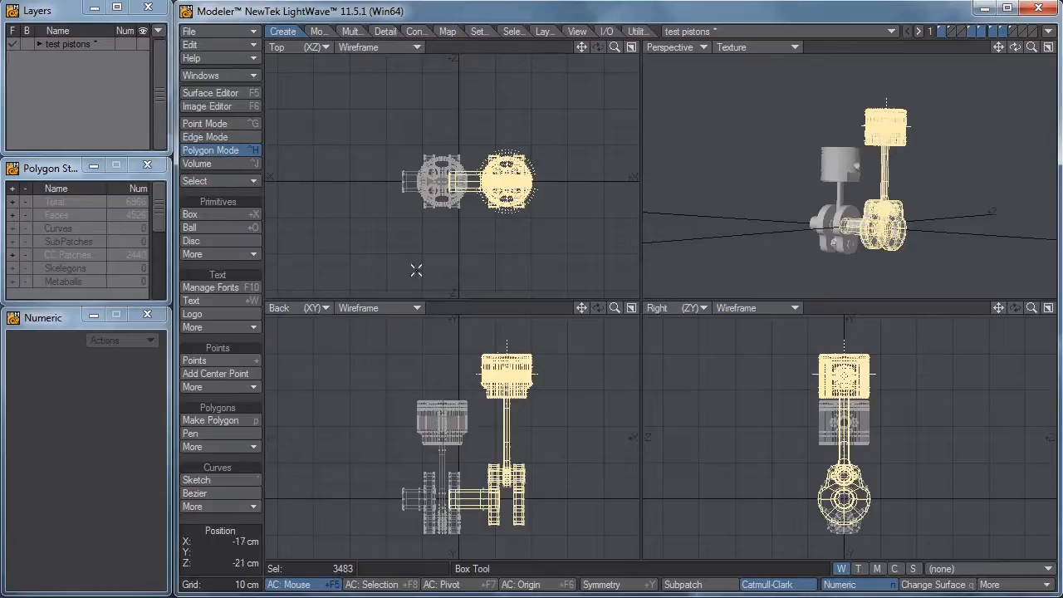
{"action": "key", "text": "ctrl+c"}
{"action": "key", "text": "ctrl+v"}
Move the duplicate about 17 cm along X, then fine-tune it so its shaft meets the second set's outer web
{"action": "key", "text": "t"}
{"action": "left_click_drag", "start_coordinate": [418, 410], "coordinate": [480, 410]}
{"action": "left_click_drag", "start_coordinate": [515, 492], "coordinate": [745, 495], "text": "ctrl+alt"}
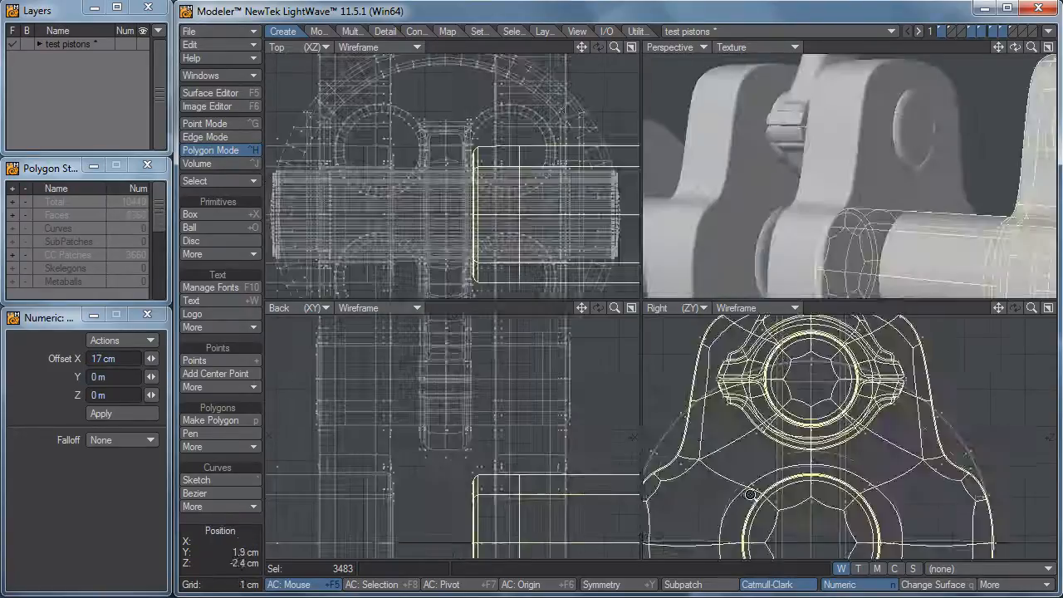
{"action": "left_click_drag", "start_coordinate": [553, 493], "coordinate": [572, 494]}
{"action": "key", "text": "space"}
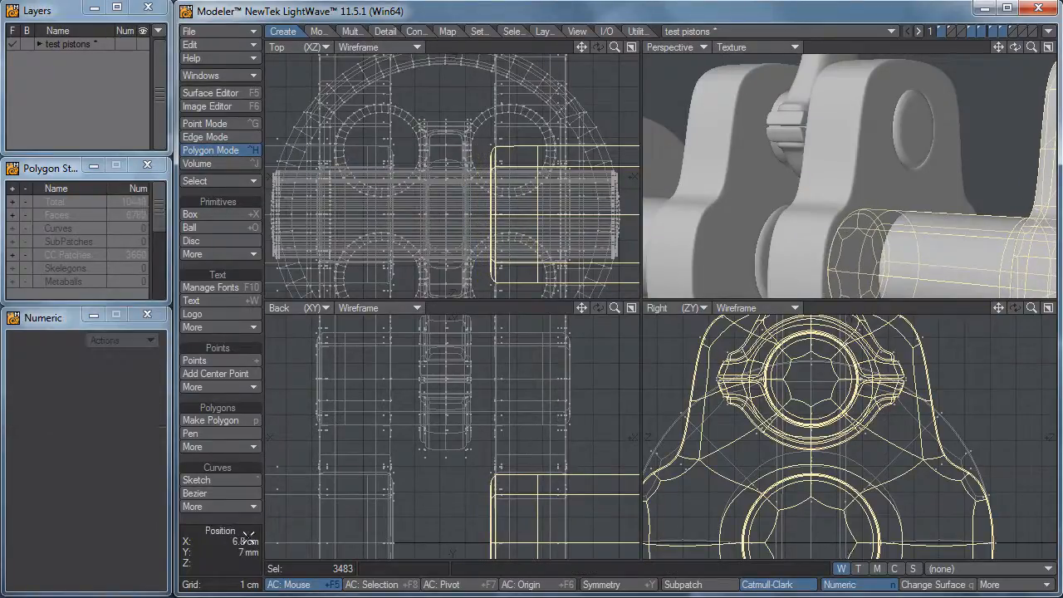
{"action": "left_click", "coordinate": [246, 546]}
{"action": "key", "text": "a"}
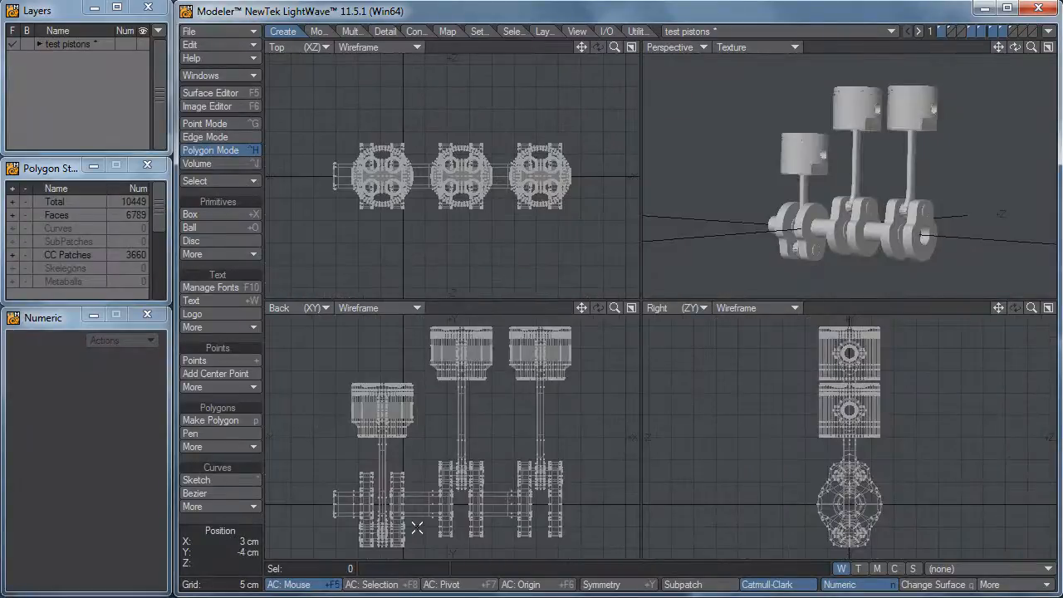
Select the first piston and crank set with its entire connecting shaft and duplicate it in place
{"action": "mouse_move", "coordinate": [423, 544]}
{"action": "right_mouse_down"}
{"action": "mouse_move", "coordinate": [433, 461]}
{"action": "mouse_move", "coordinate": [390, 355]}
{"action": "right_mouse_up"}
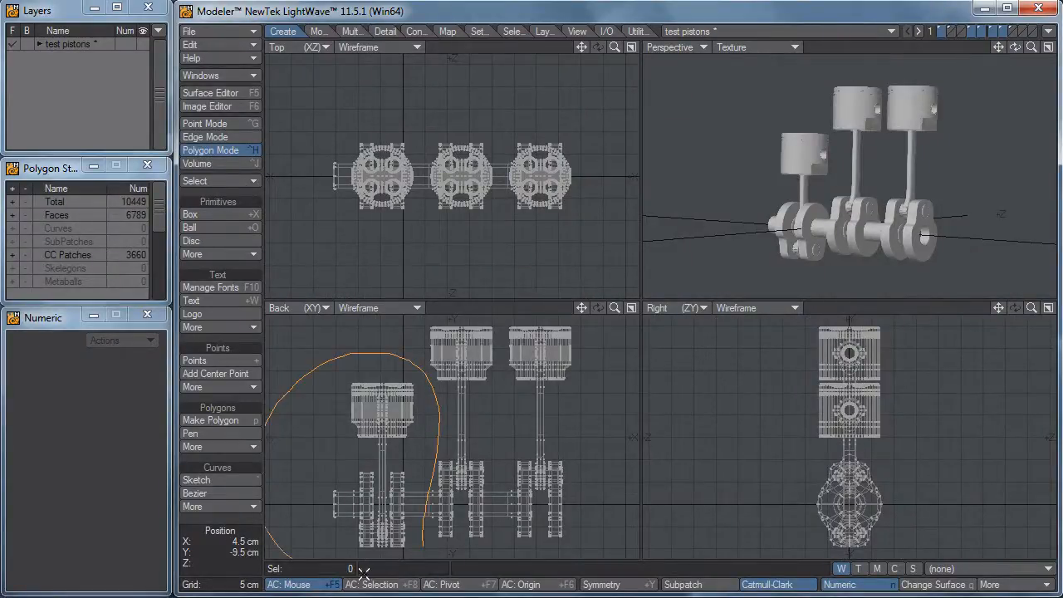
{"action": "right_click_drag", "start_coordinate": [417, 531], "coordinate": [422, 494]}
{"action": "left_click", "coordinate": [419, 501]}
{"action": "left_click", "coordinate": [221, 180]}
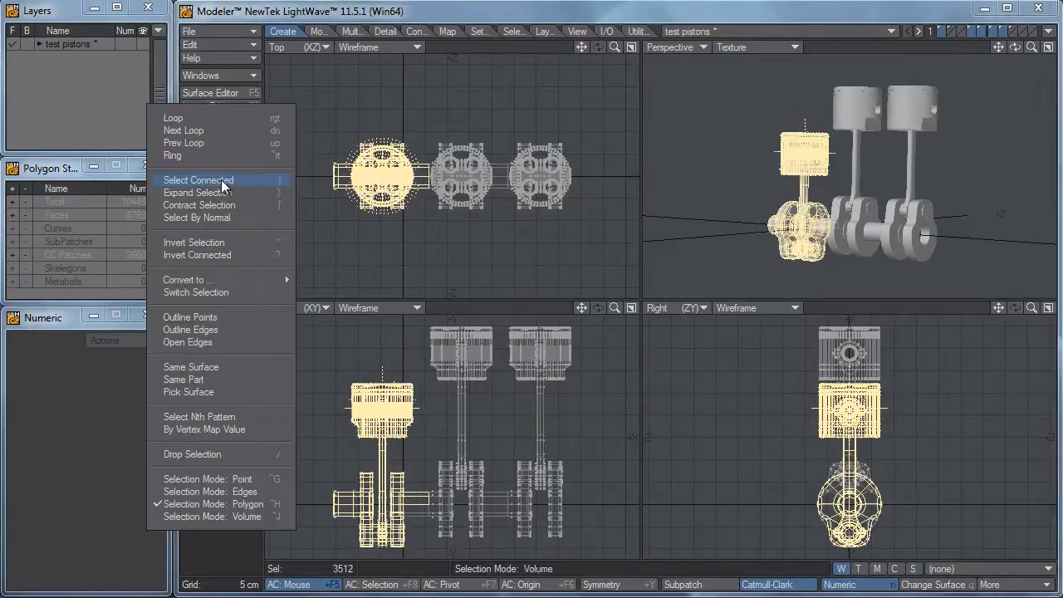
{"action": "left_click", "coordinate": [237, 179]}
Move the duplicated set 53 cm along X to become the fourth cylinder, and clear the selection
{"action": "key", "text": "t"}
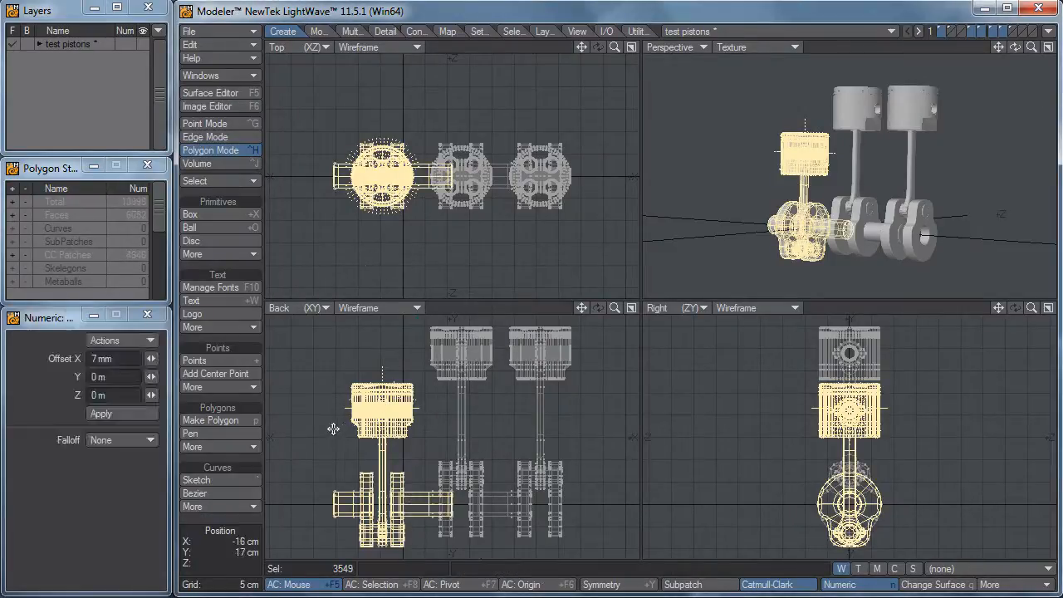
{"action": "left_click_drag", "start_coordinate": [415, 435], "coordinate": [648, 435]}
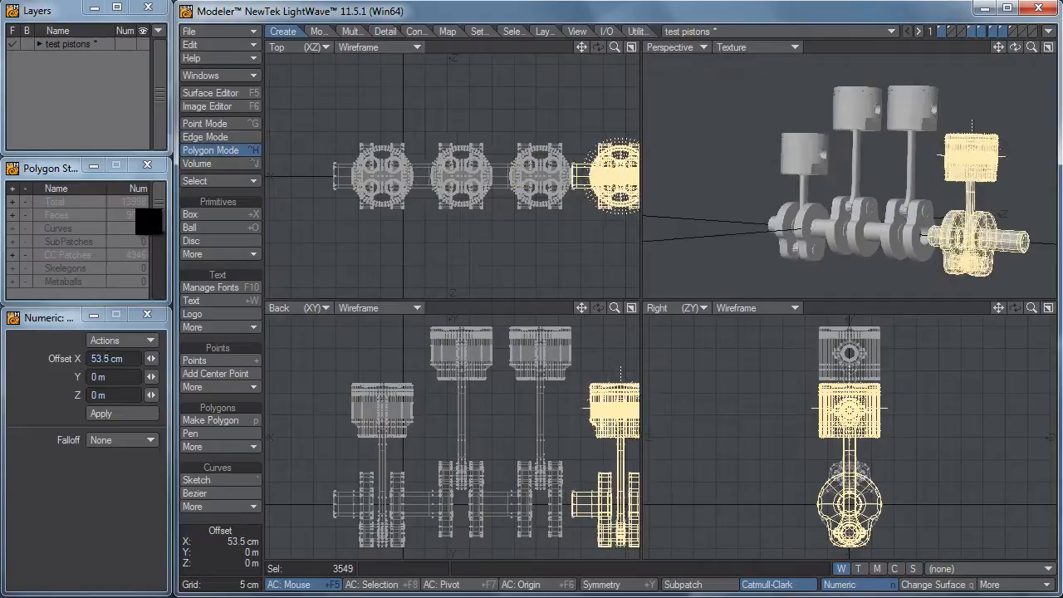
{"action": "left_click_drag", "start_coordinate": [585, 408], "coordinate": [586, 408]}
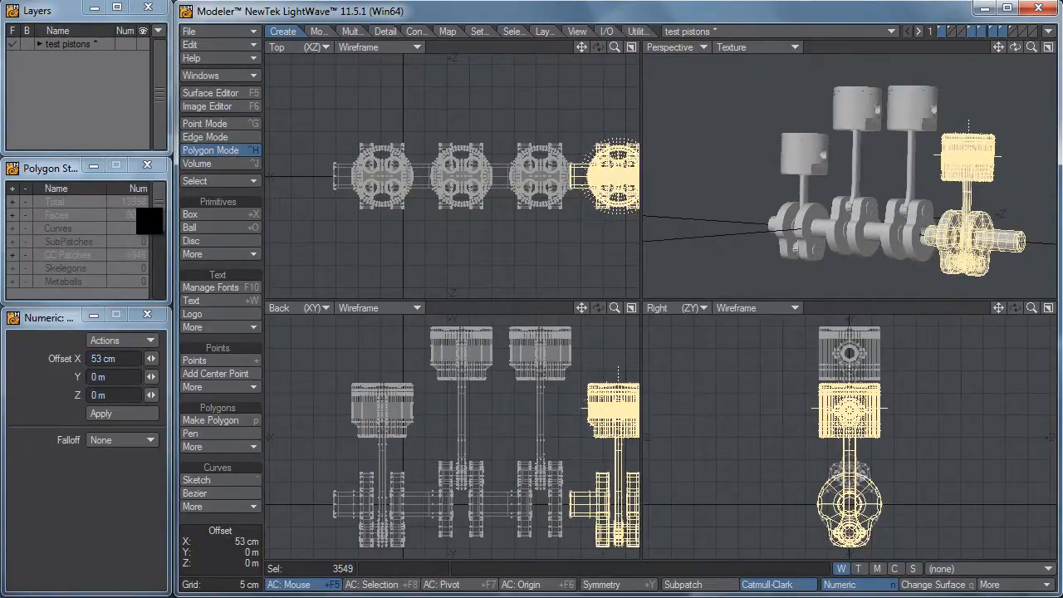
{"action": "left_click", "coordinate": [203, 553]}
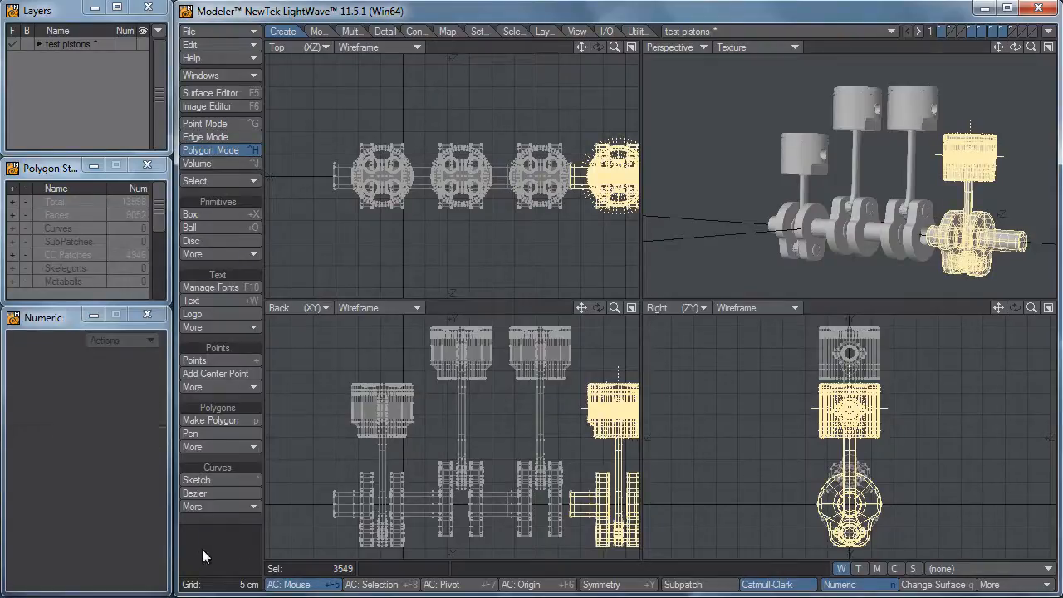
{"action": "left_click", "coordinate": [203, 554]}
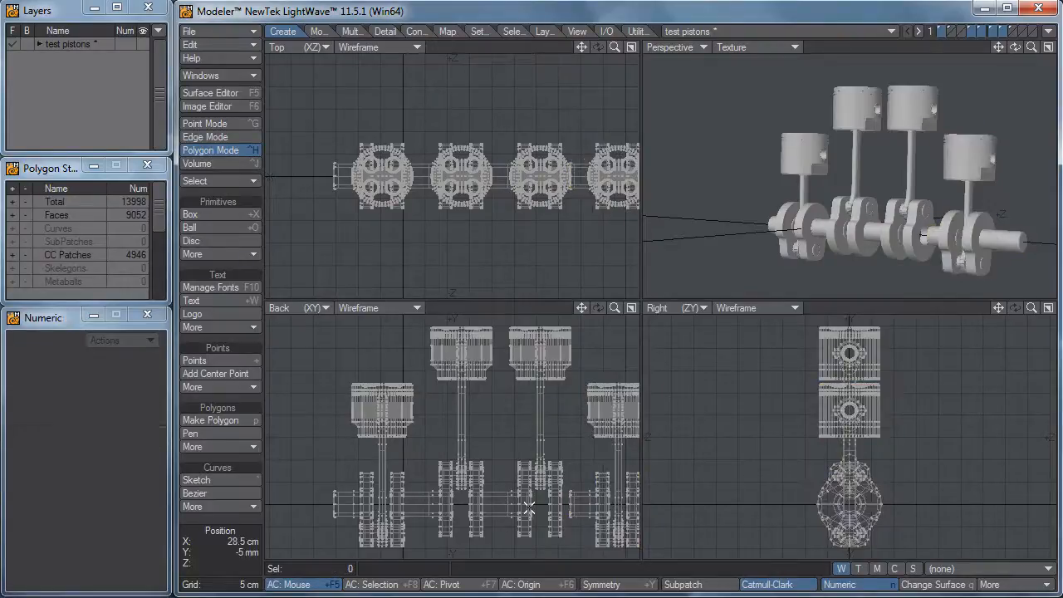
Extend the fourth set's inner shaft end about 4.8 cm along negative X into the third crank's outer web, and deselect it
{"action": "left_click", "coordinate": [571, 498]}
{"action": "key", "text": "t"}
{"action": "key", "text": "shift+a"}
{"action": "left_click_drag", "start_coordinate": [588, 500], "coordinate": [518, 500], "text": "ctrl"}
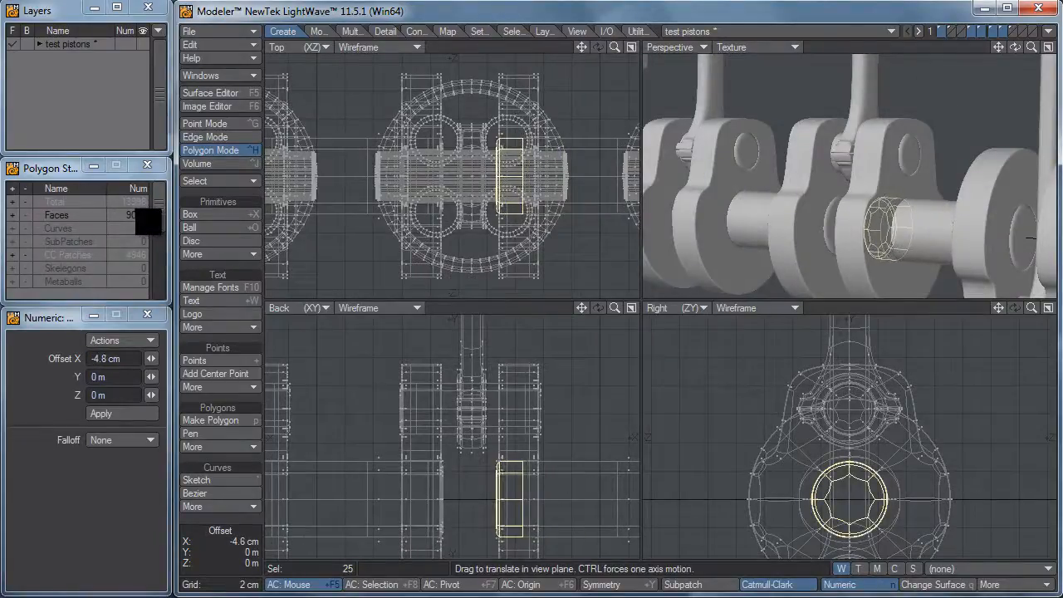
{"action": "key", "text": "space"}
{"action": "key", "text": "slash"}
{"action": "key", "text": "a"}
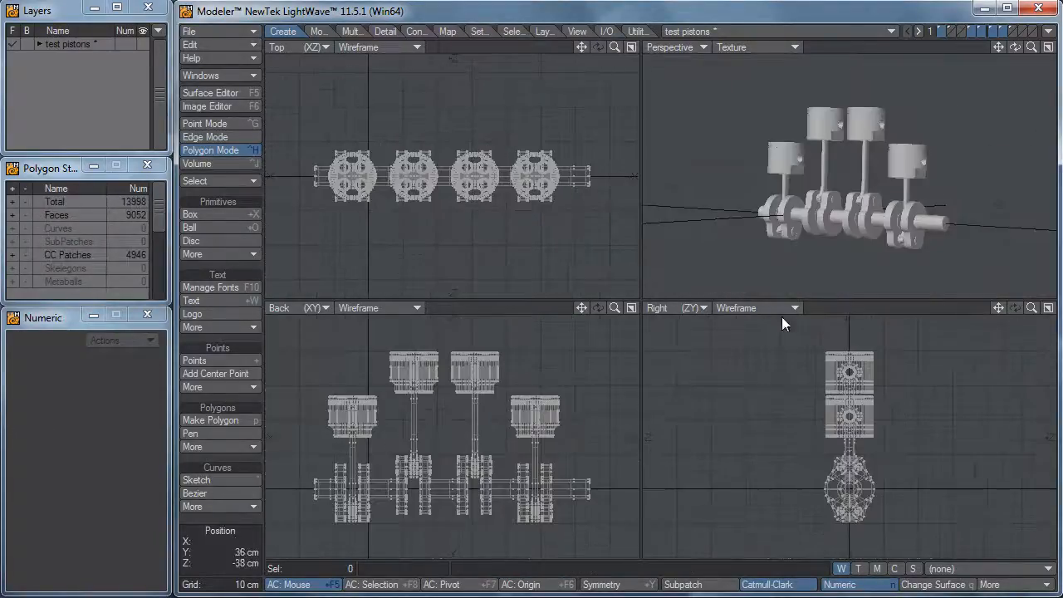
Open the Change Surface dialog for the whole piston and crankshaft assembly
{"action": "left_click_drag", "start_coordinate": [816, 172], "coordinate": [881, 199], "text": "alt"}
{"action": "left_click_drag", "start_coordinate": [800, 202], "coordinate": [769, 180], "text": "ctrl+alt"}
{"action": "left_click_drag", "start_coordinate": [843, 97], "coordinate": [843, 236], "text": "ctrl+alt"}
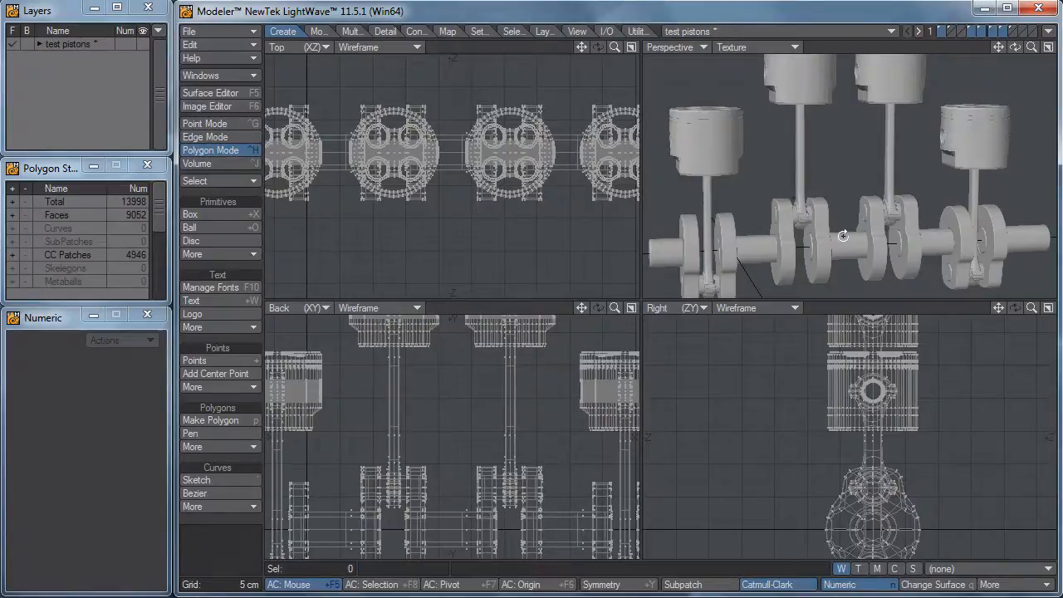
{"action": "left_click_drag", "start_coordinate": [892, 199], "coordinate": [805, 220], "text": "alt"}
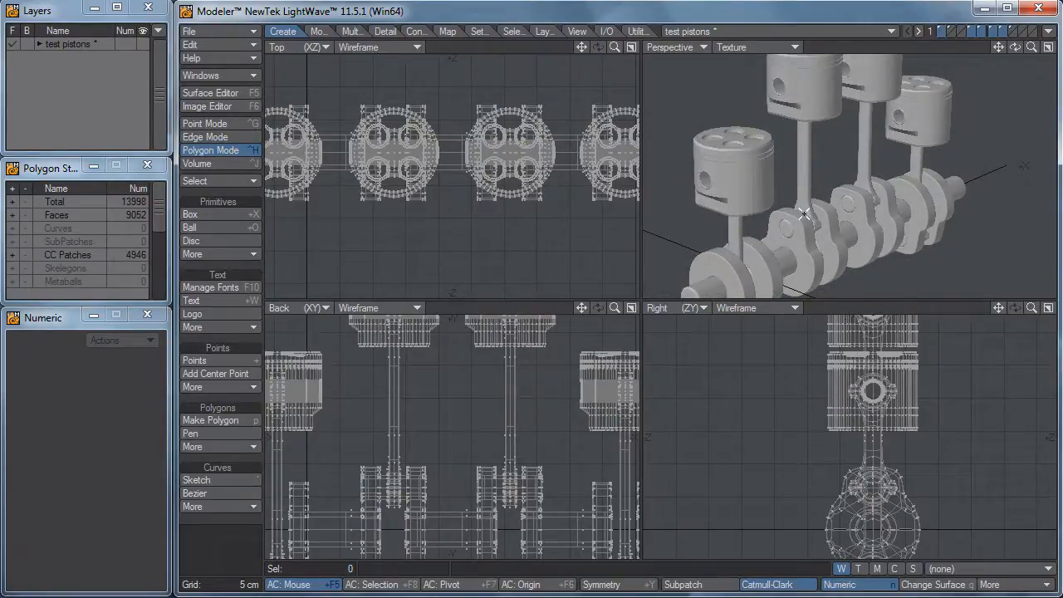
{"action": "key", "text": "q"}
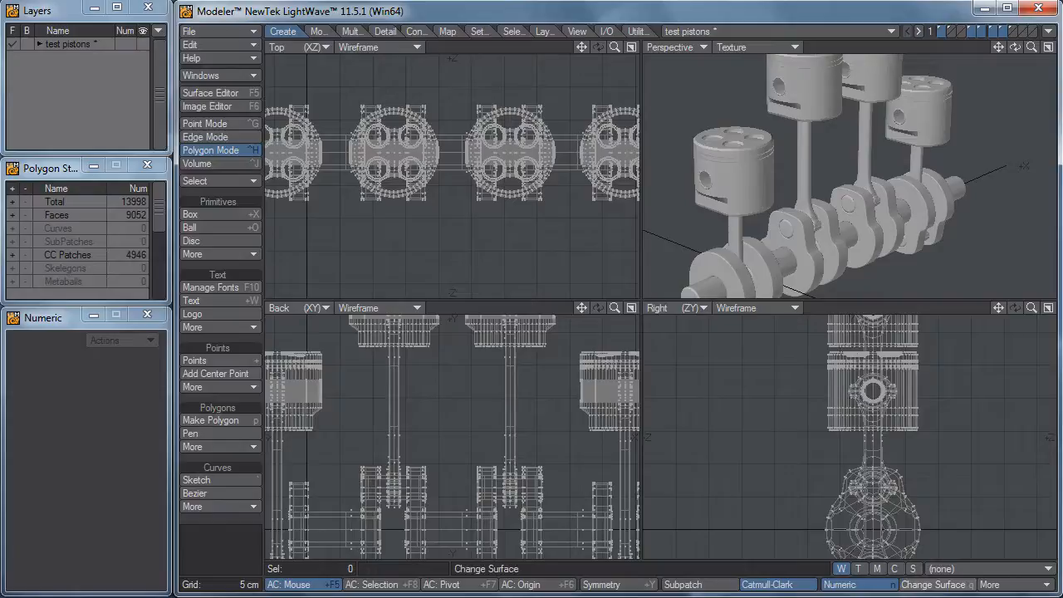